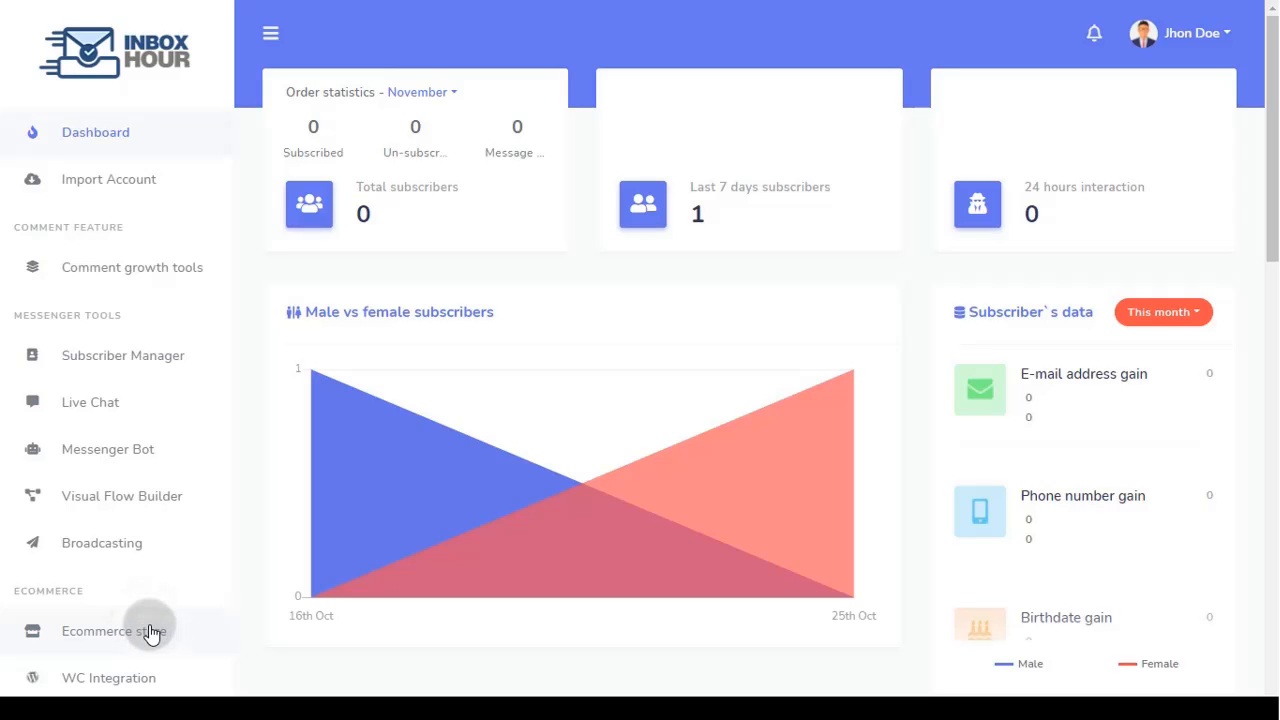
Step: Open the Ecommerce store section, which still asks you to create a store first
click(150, 634)
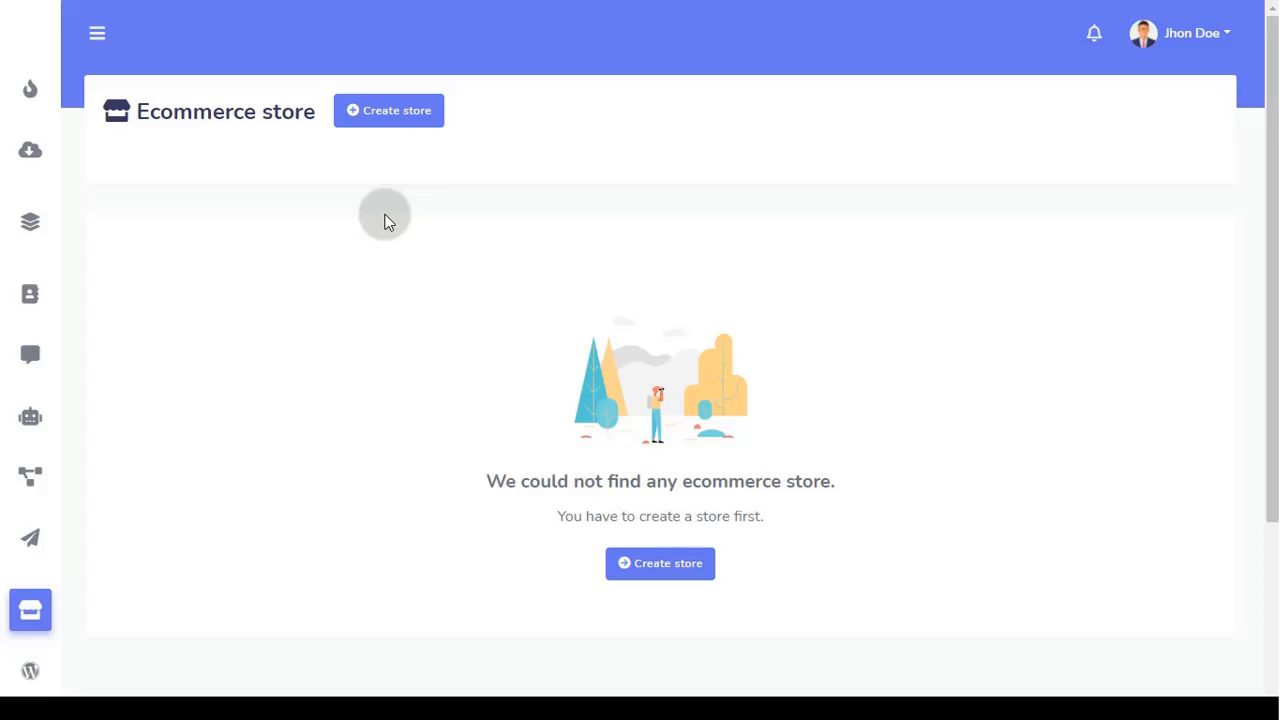
Step: Start a new Physical store linked to Demo Page and named 'Test Store'
click(399, 118)
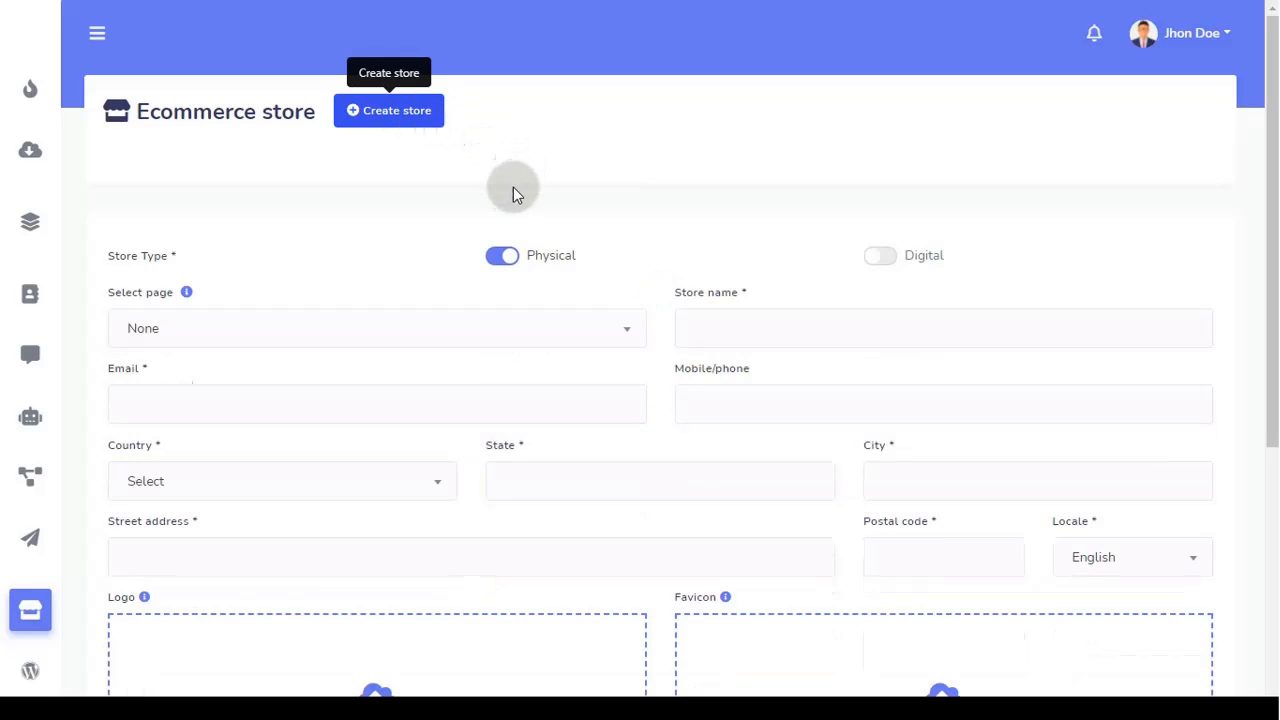
click(878, 260)
click(500, 257)
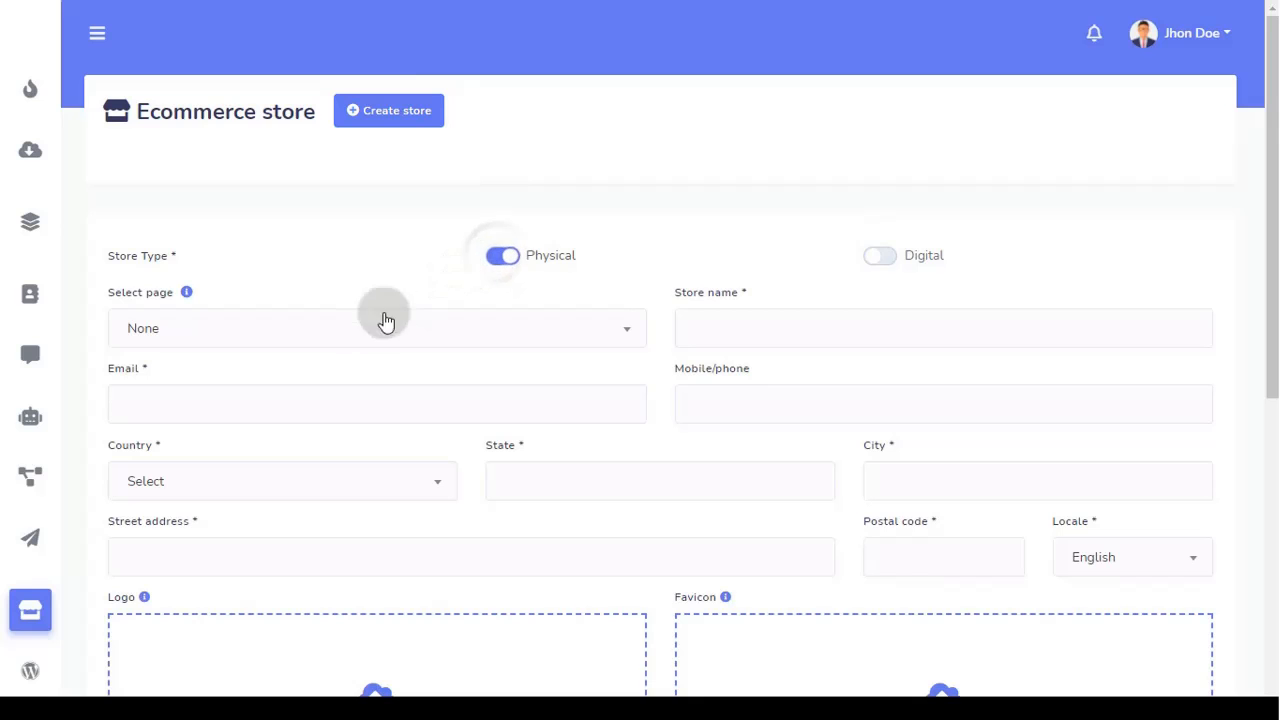
scroll(278, 360, down, 2)
scroll(276, 363, down, 3)
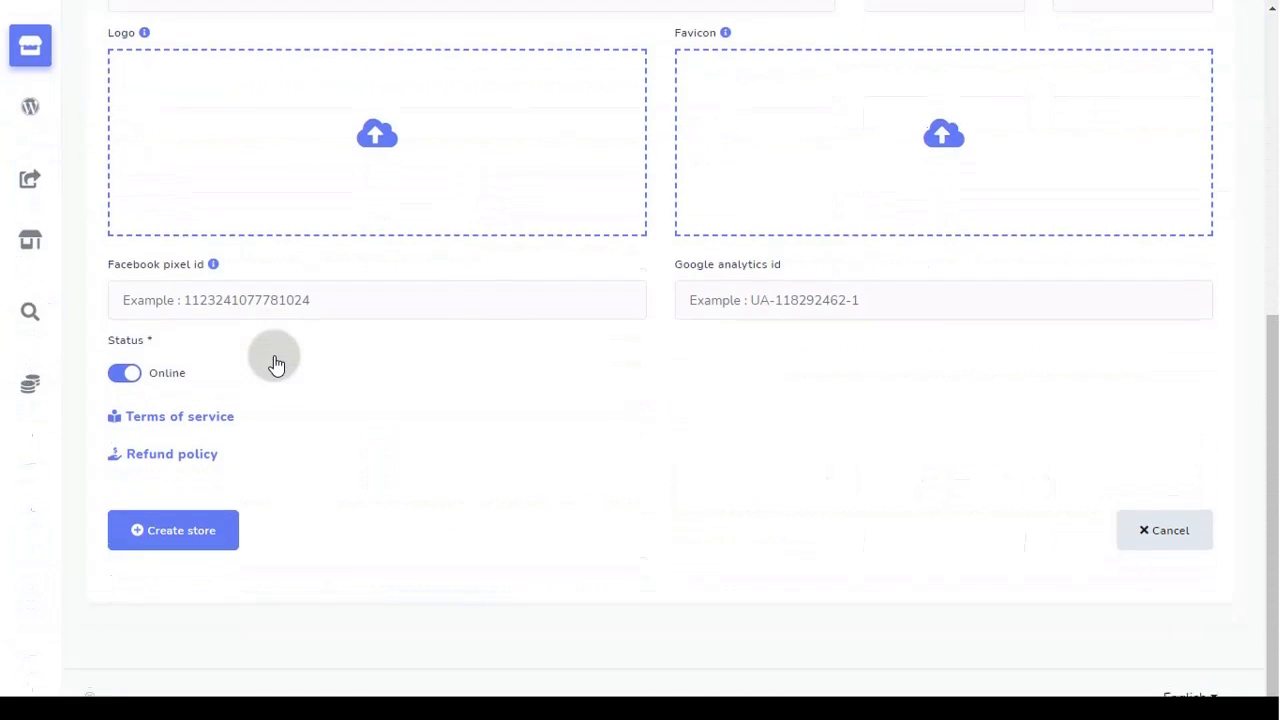
scroll(274, 361, up, 6)
click(240, 340)
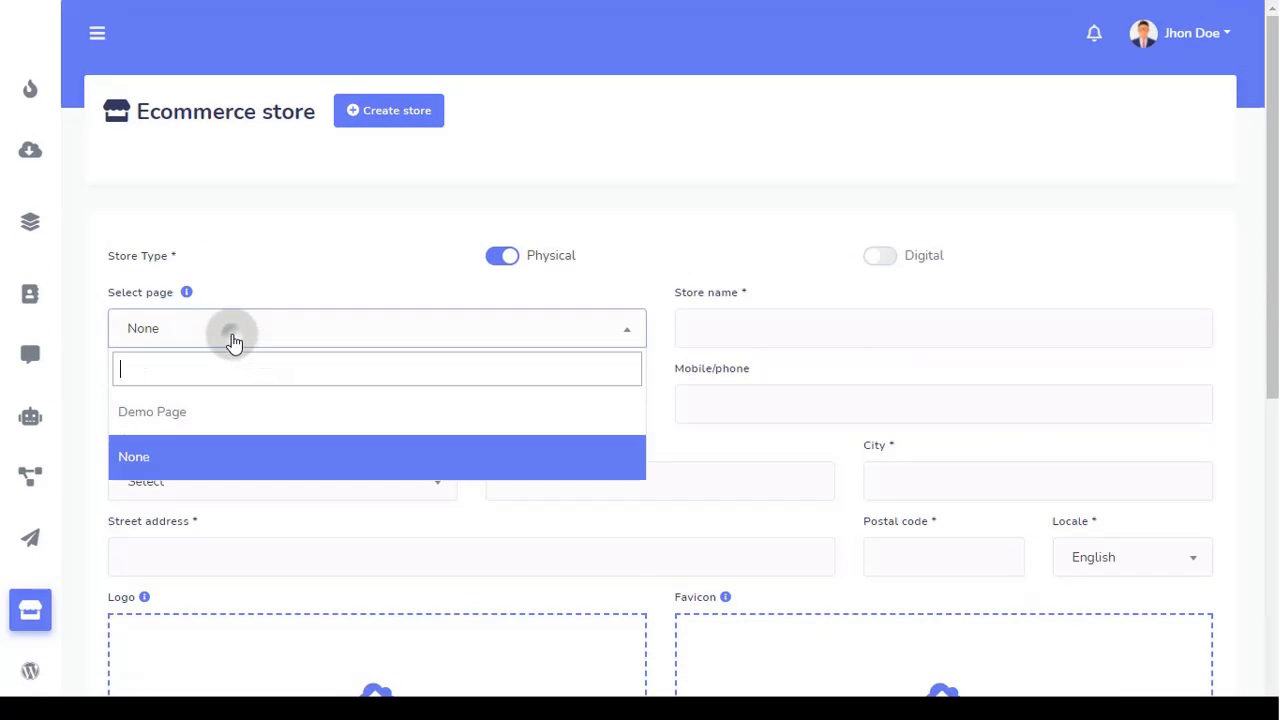
click(236, 410)
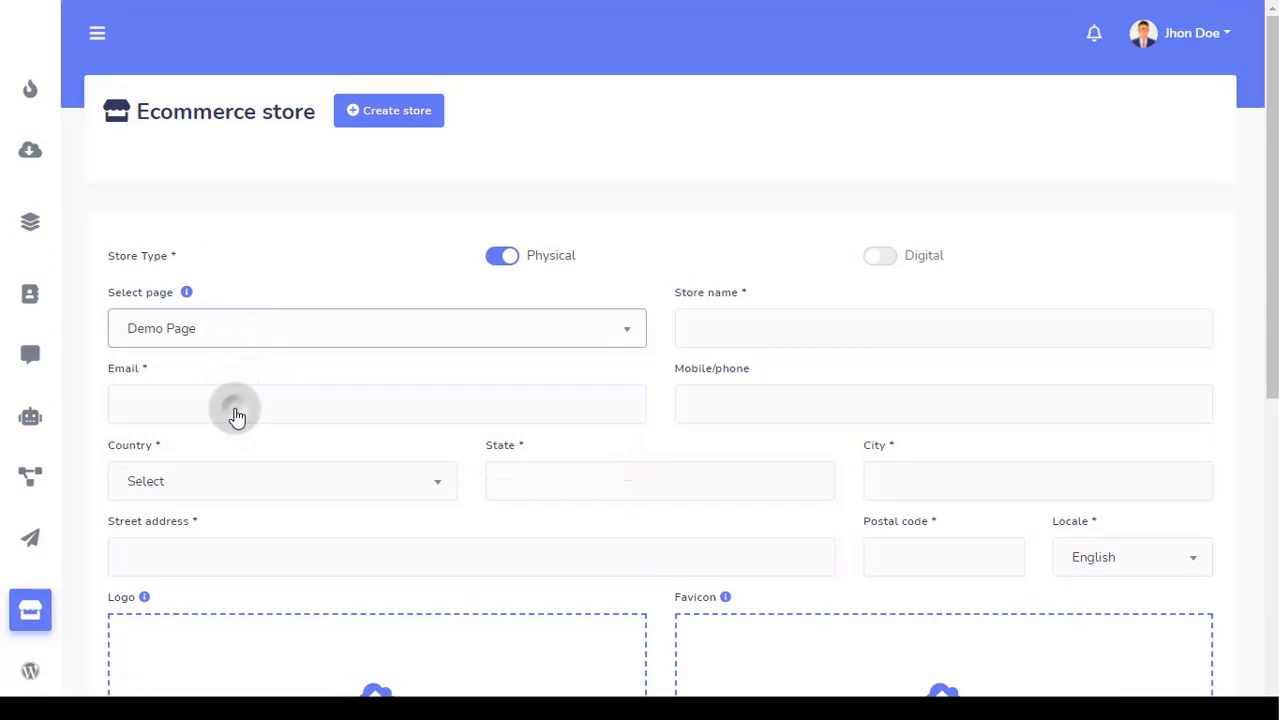
click(732, 323)
text(Tes)
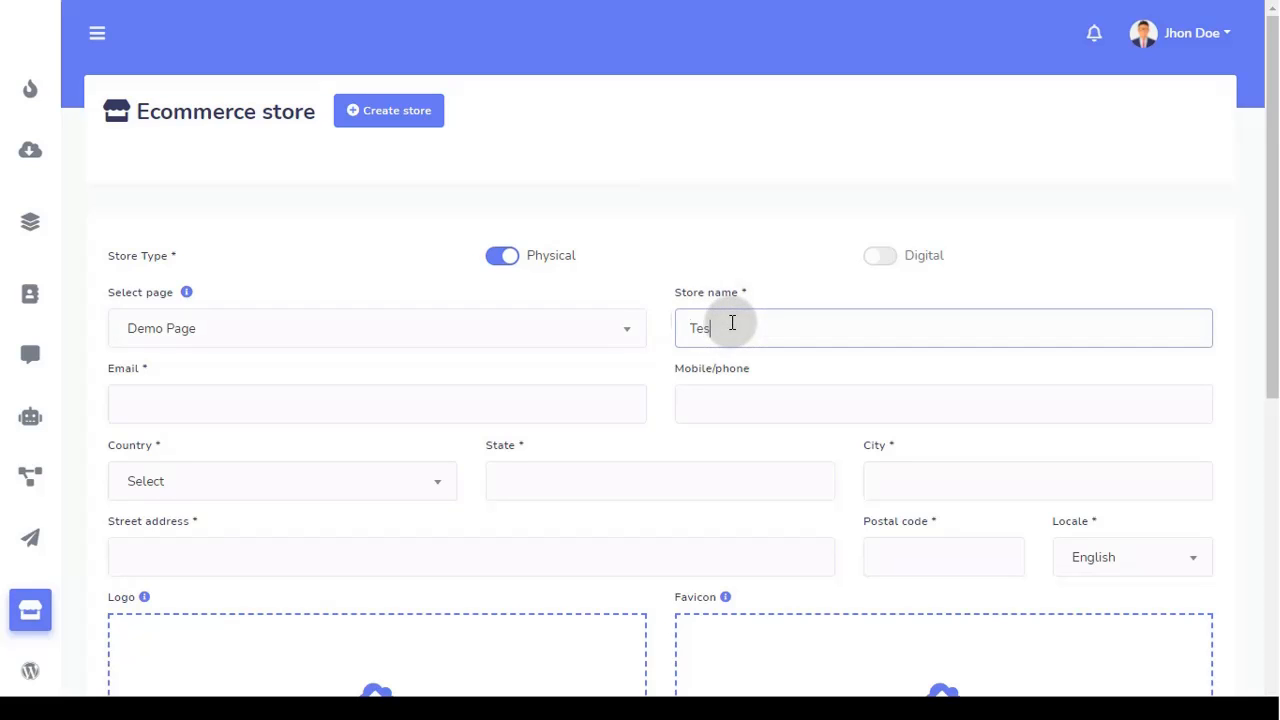
text(t Store)
Step: Enter the store's contact e-mail and phone, set the country to Yemen and language to English
click(255, 392)
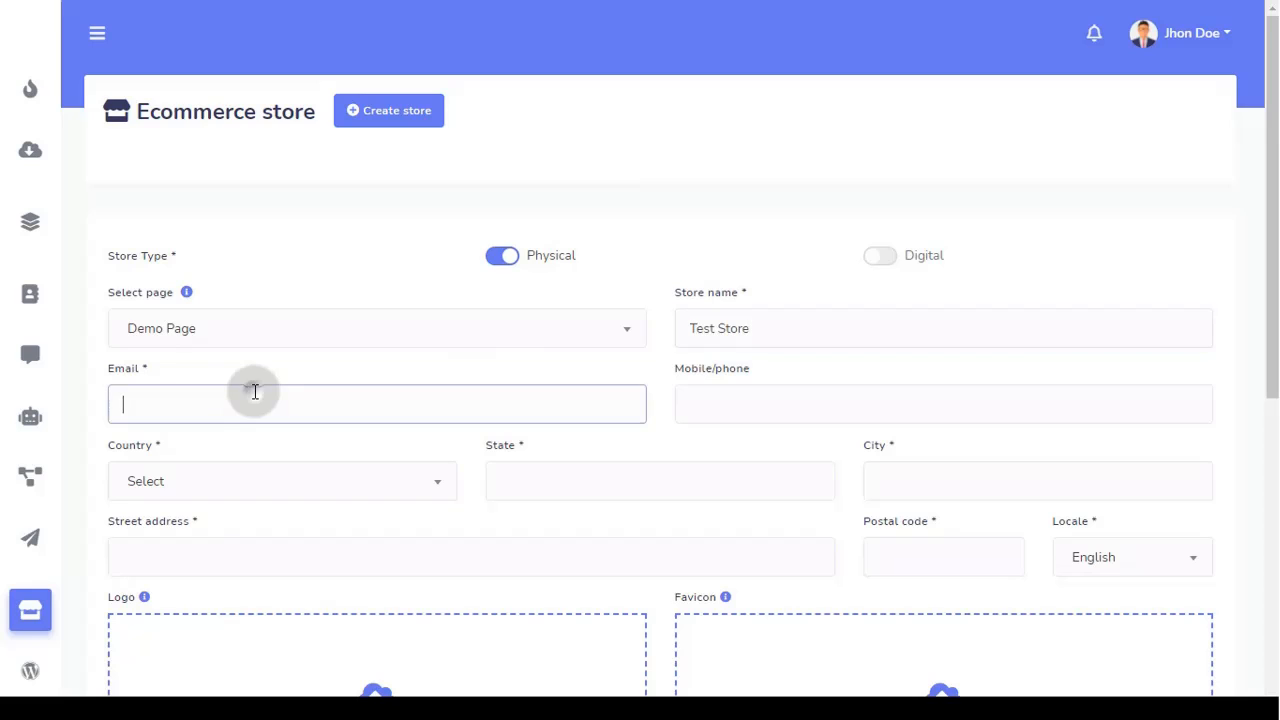
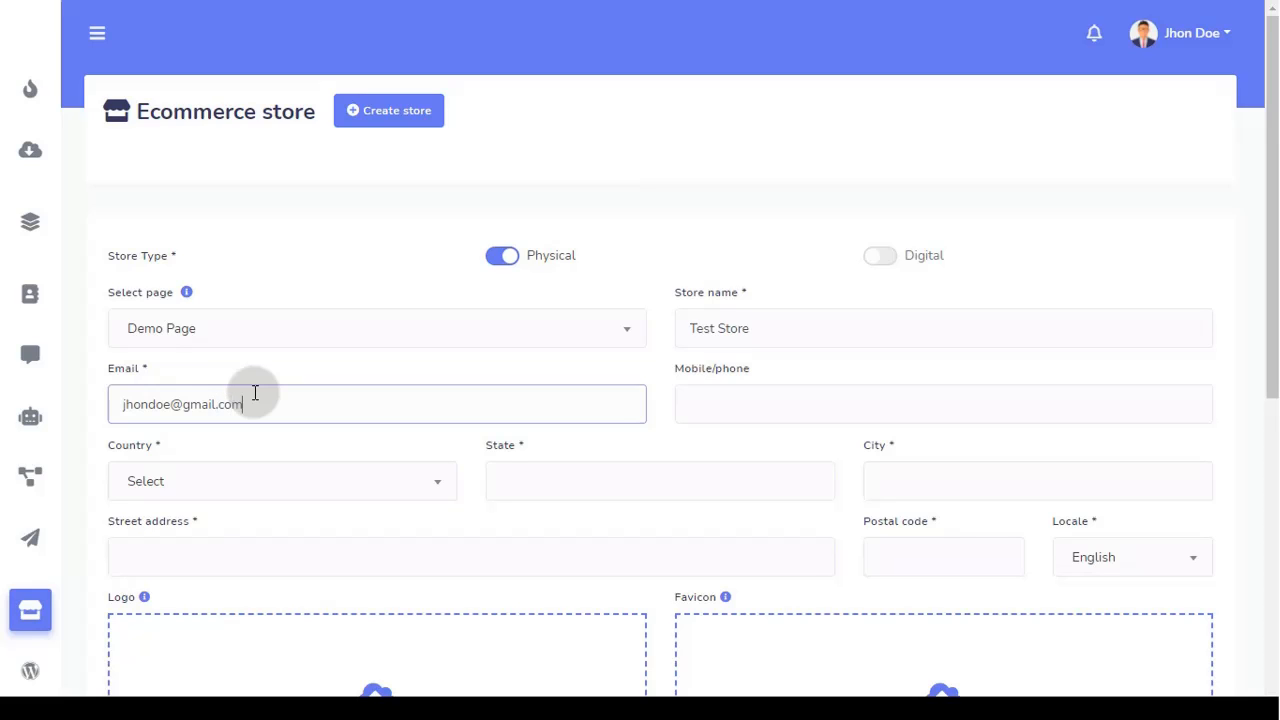
key(Tab)
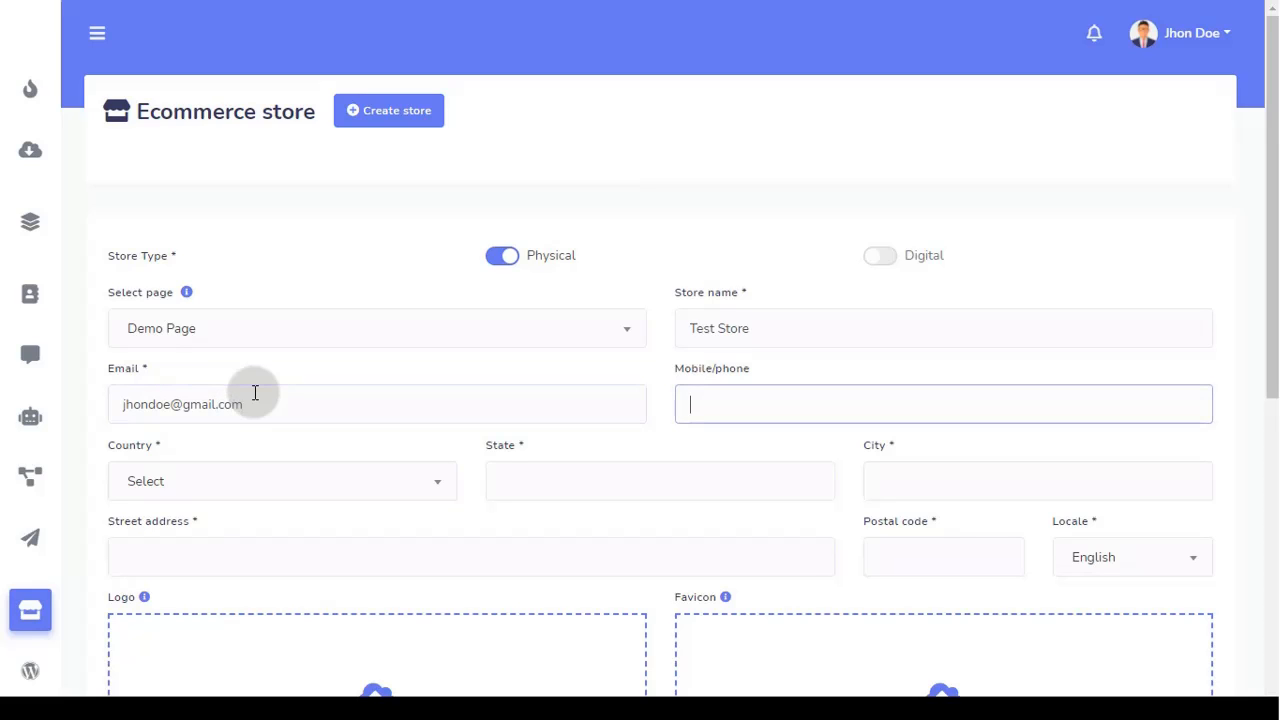
text(23456)
key(Tab)
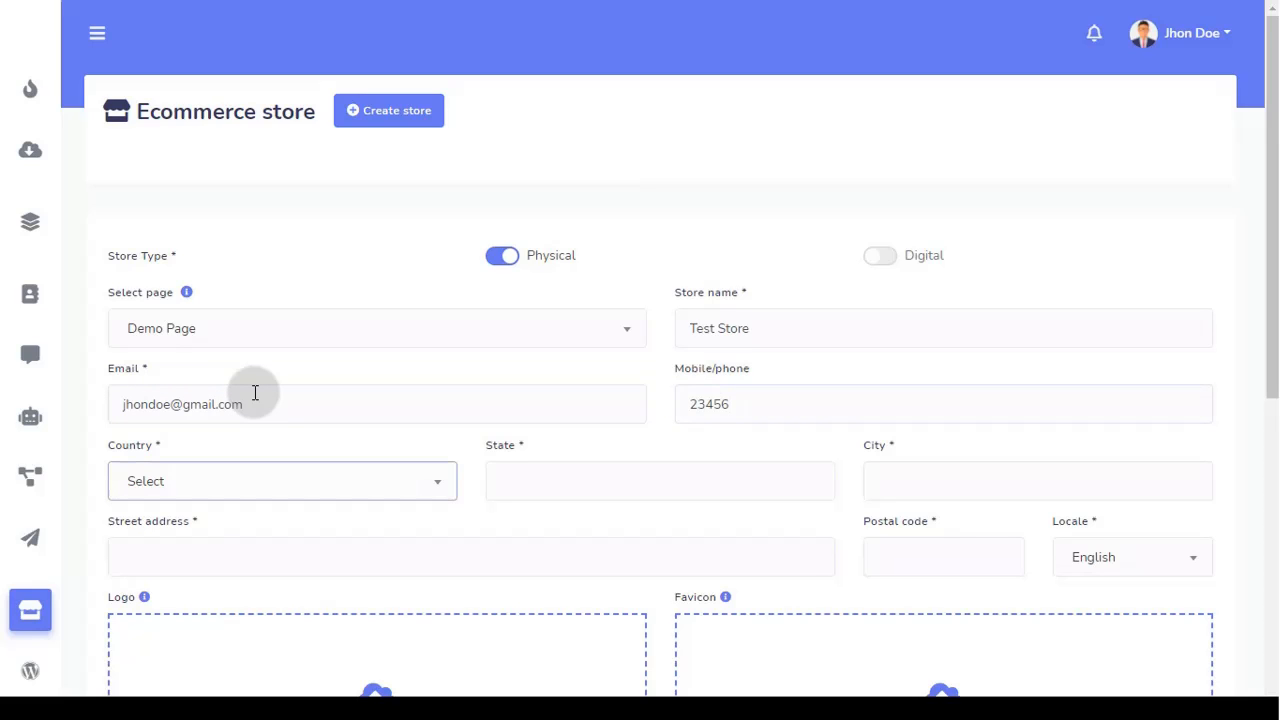
click(227, 470)
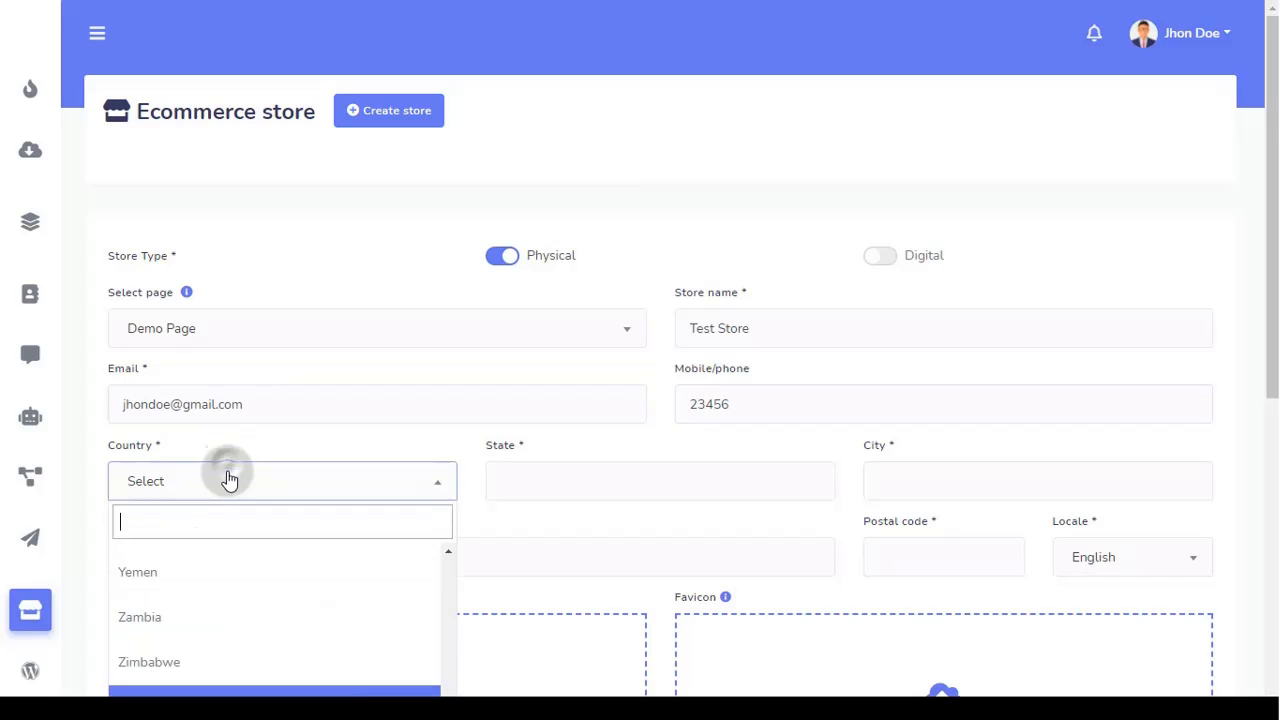
click(216, 578)
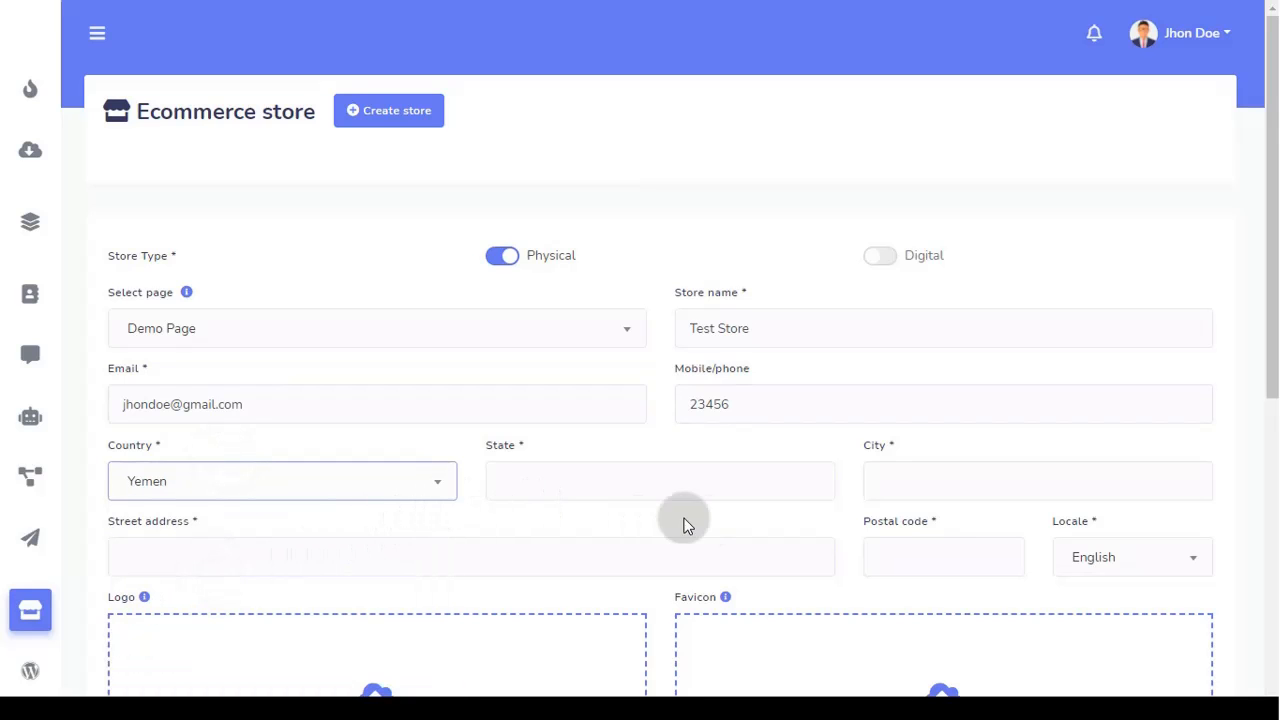
click(1108, 563)
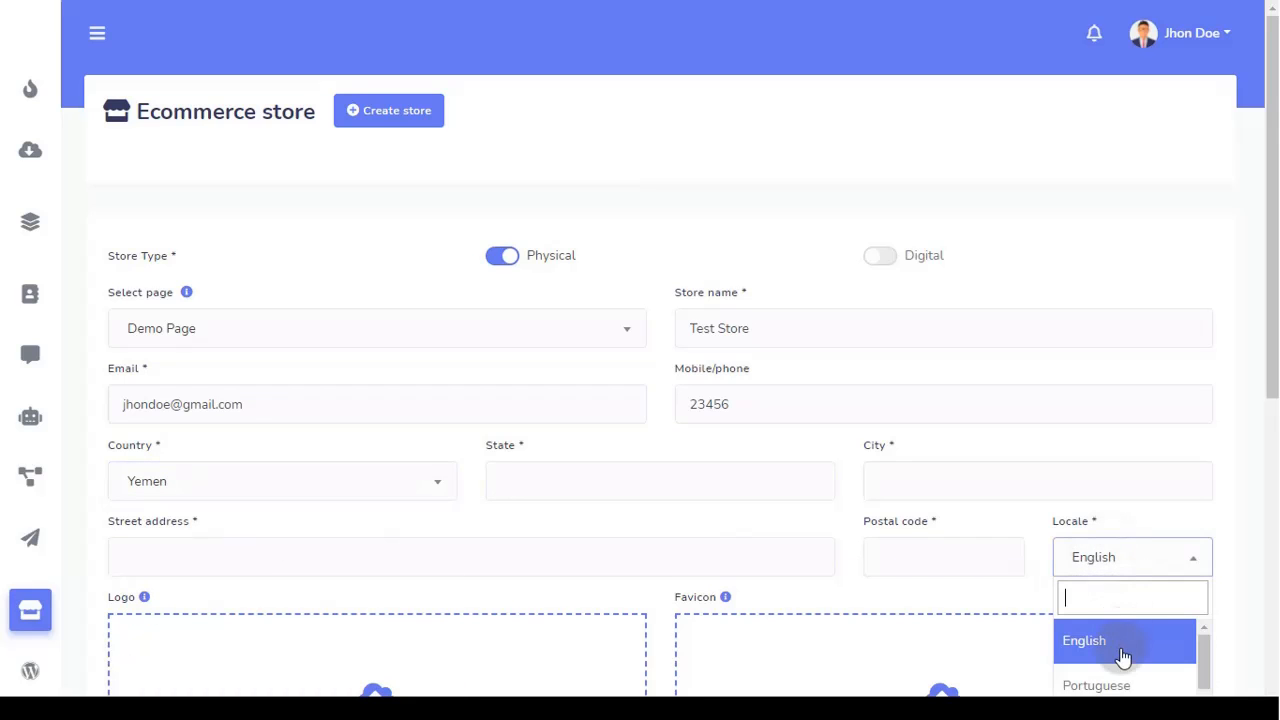
scroll(1120, 657, down, 3)
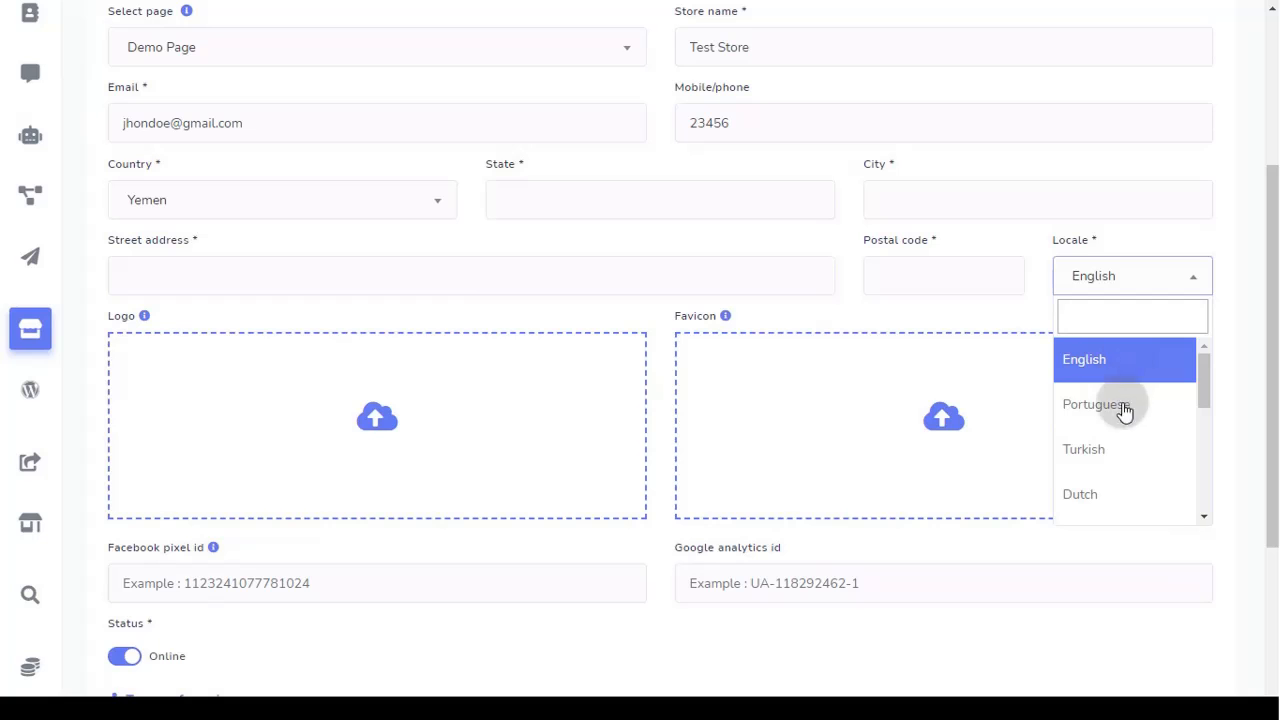
click(1117, 372)
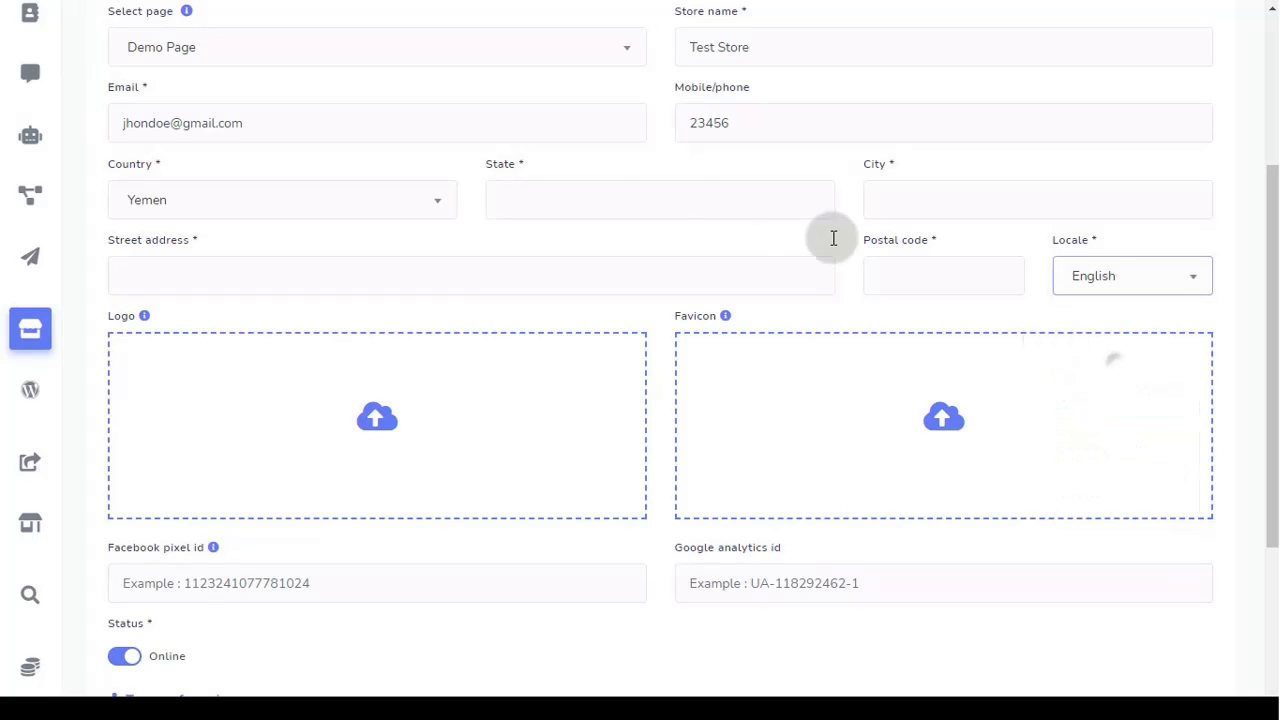
Step: Fill in the store's state, city, street and postal code fields
click(596, 203)
text(dfgsdfg)
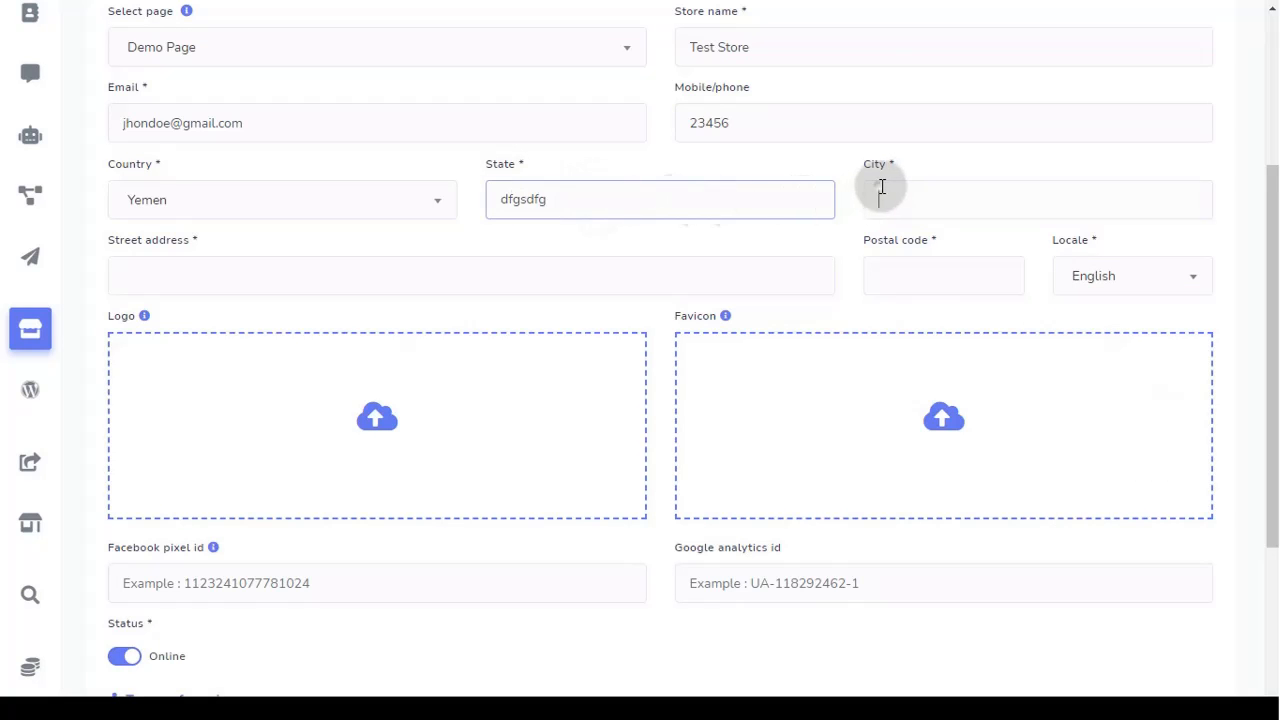
click(883, 193)
text(dfgsd)
click(307, 274)
text(dfgsd)
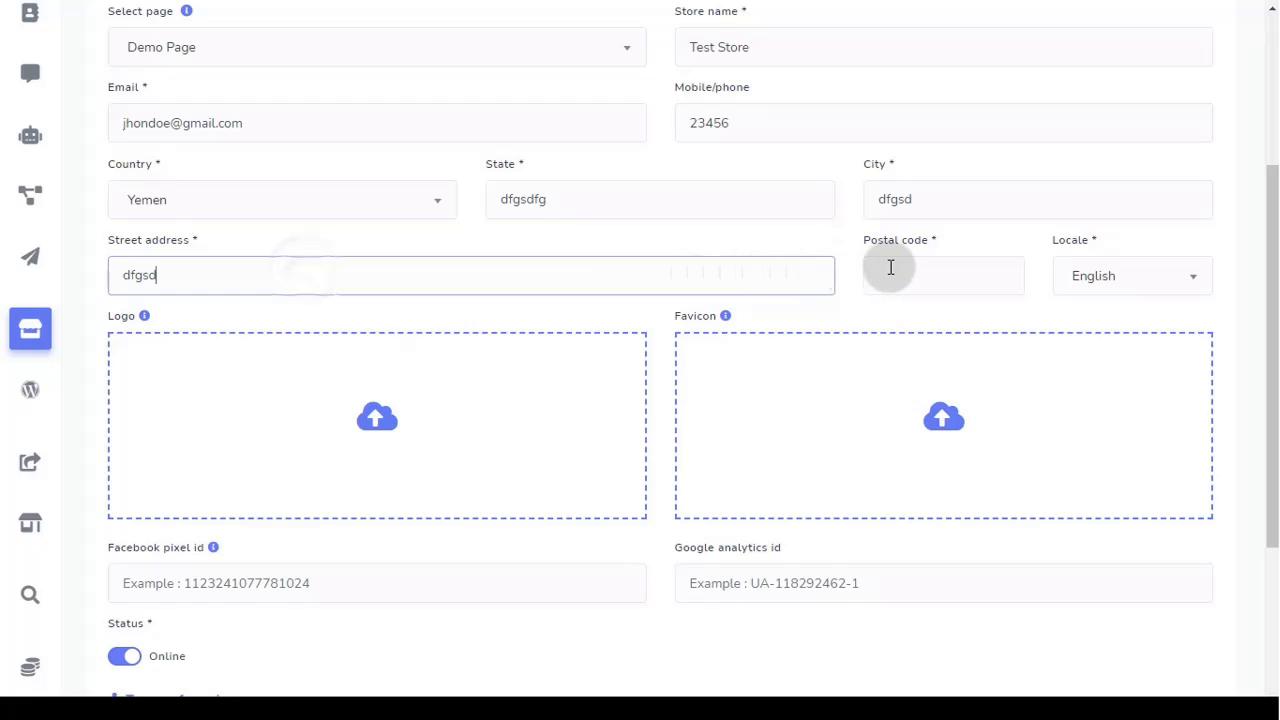
click(889, 269)
text(345)
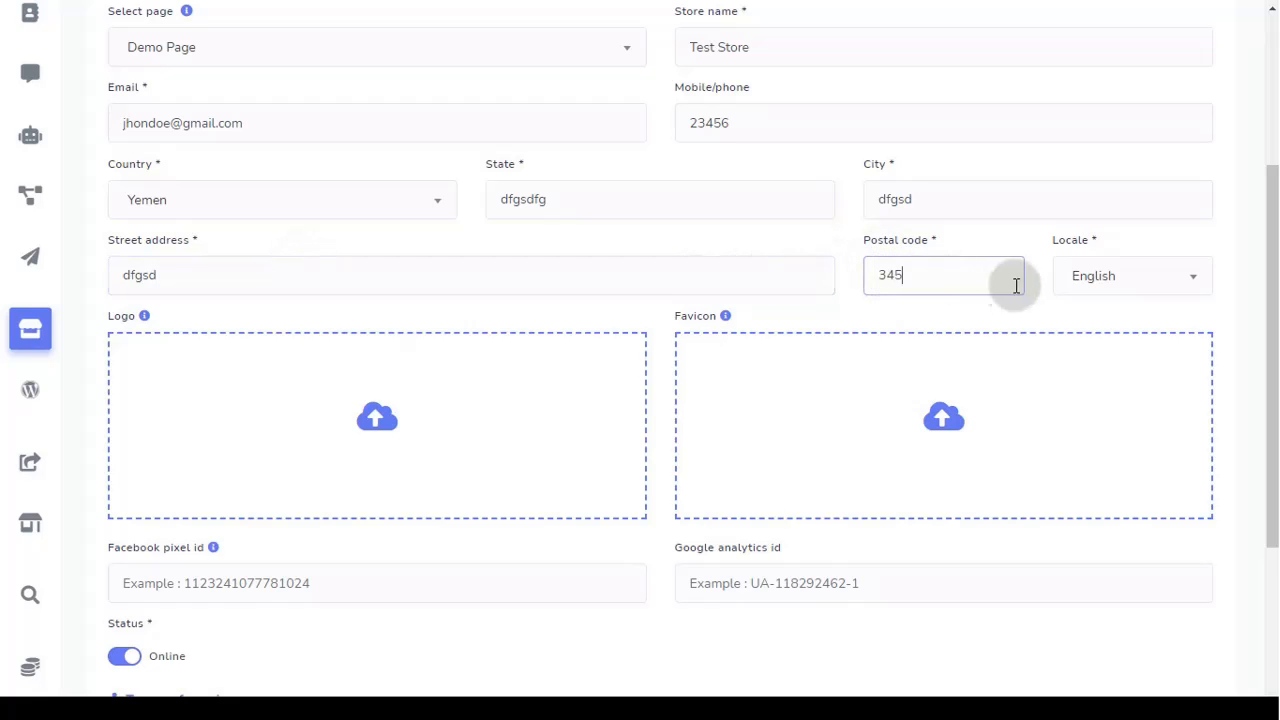
click(1100, 277)
Step: Keep English as the language and leave the Facebook pixel and Google analytics ids empty
click(1103, 279)
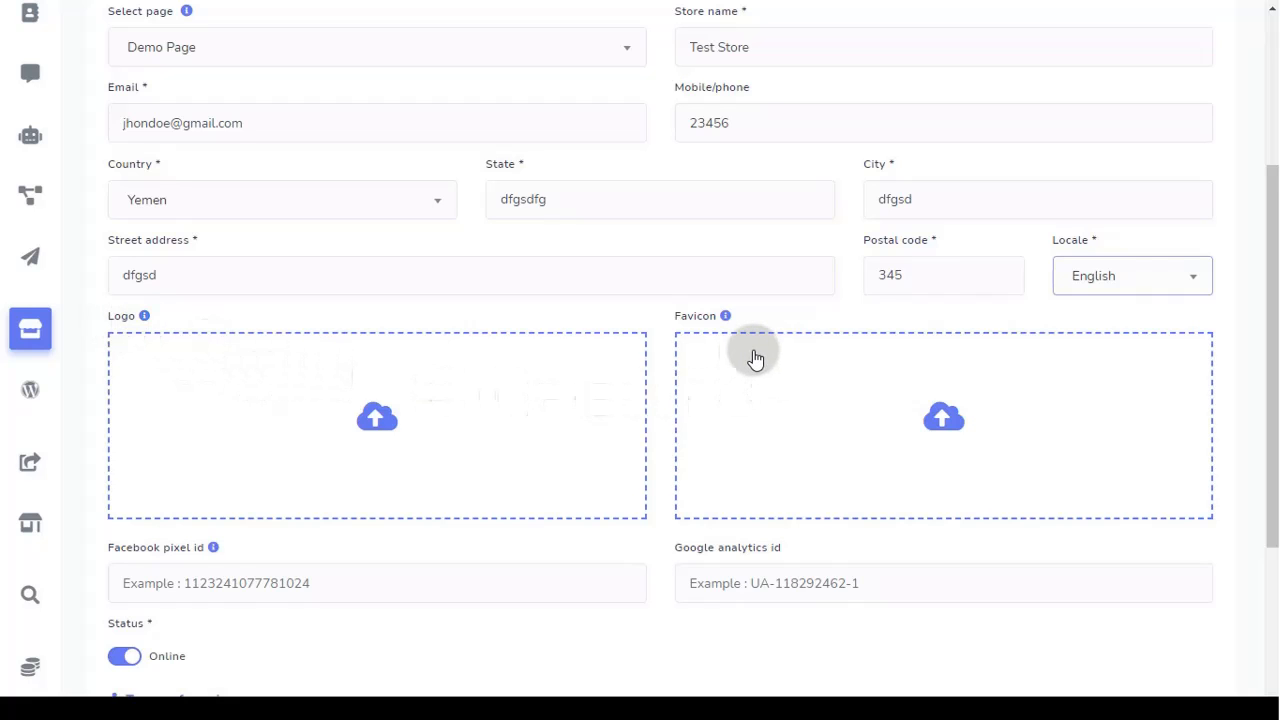
scroll(750, 360, down, 3)
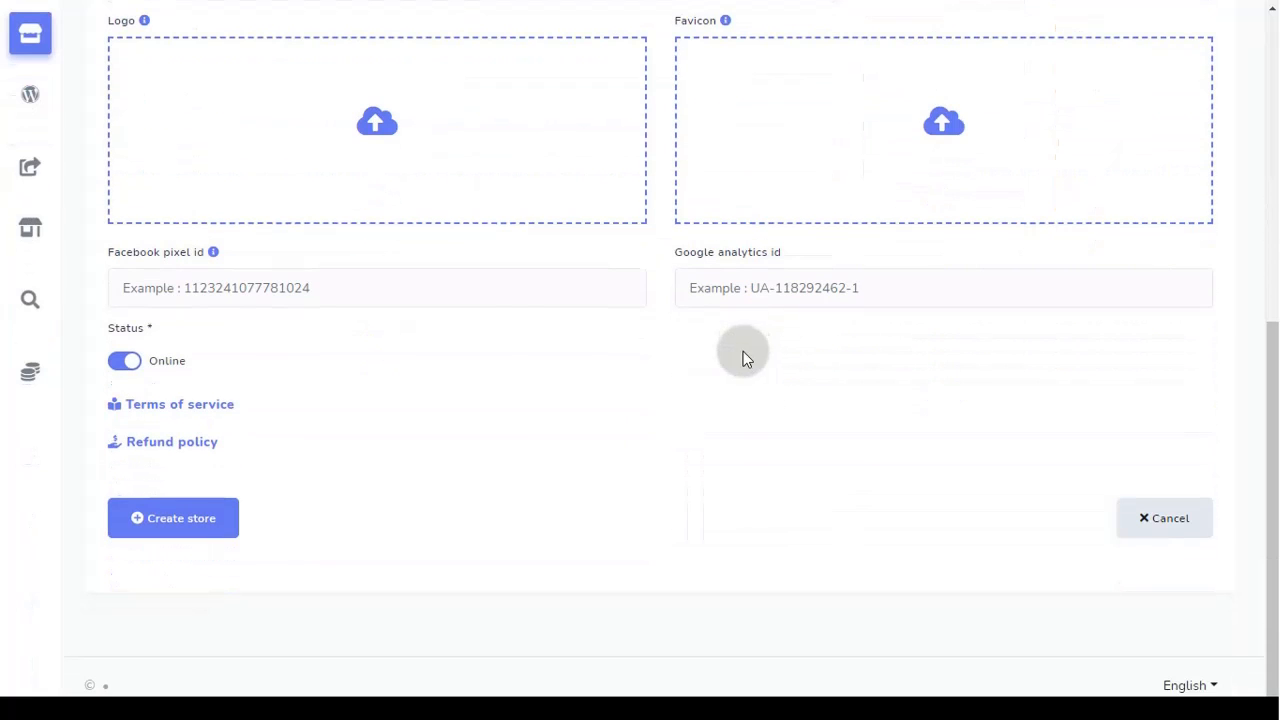
click(297, 288)
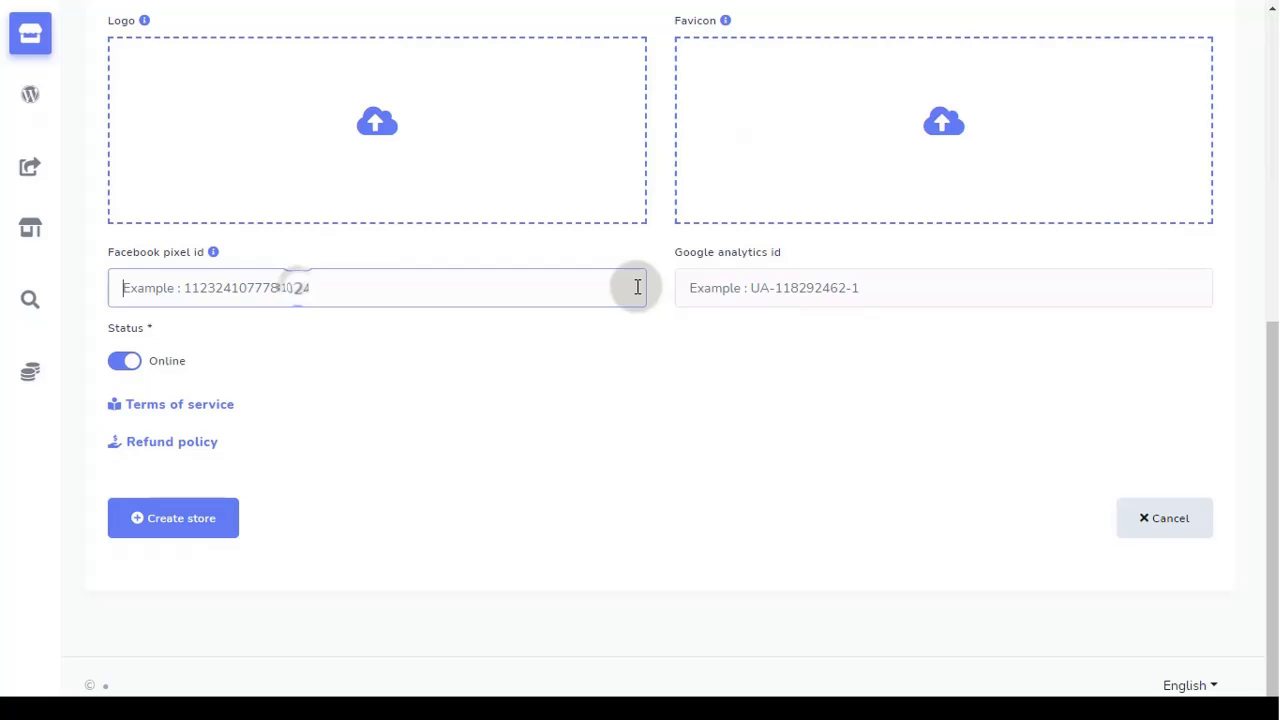
click(762, 289)
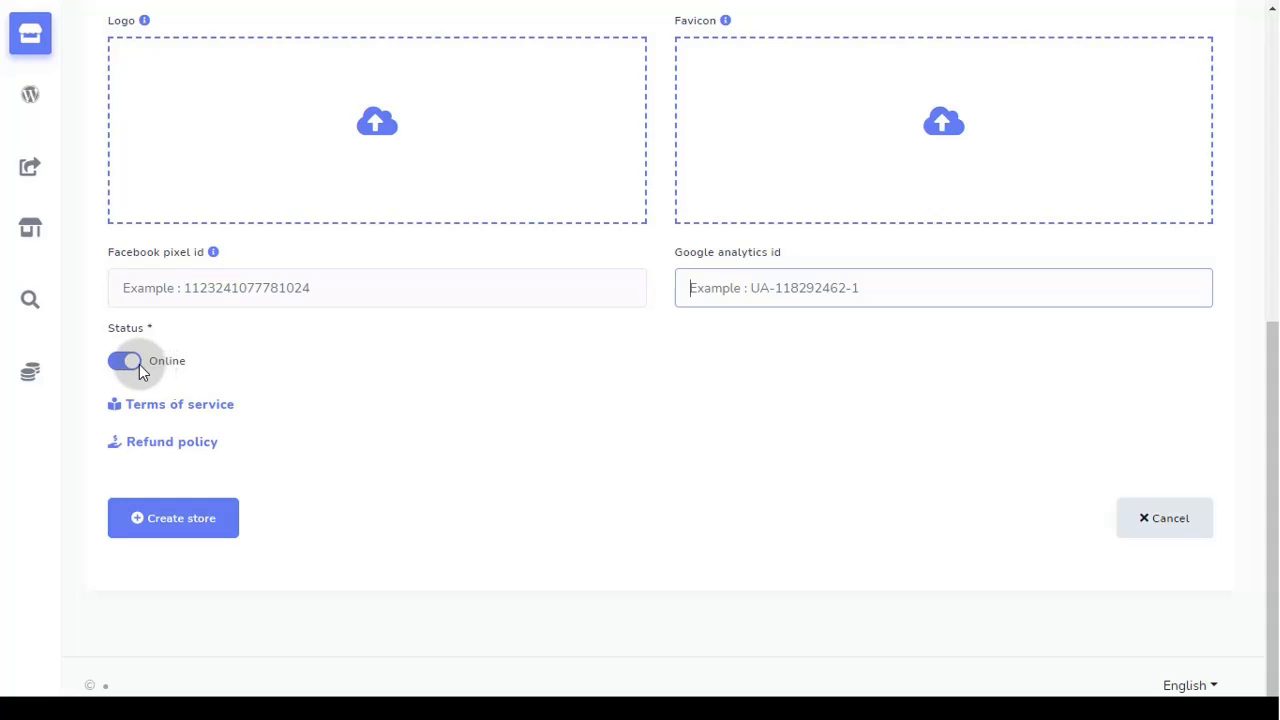
Step: Leave Terms of service and Refund policy blank and create the store
click(180, 406)
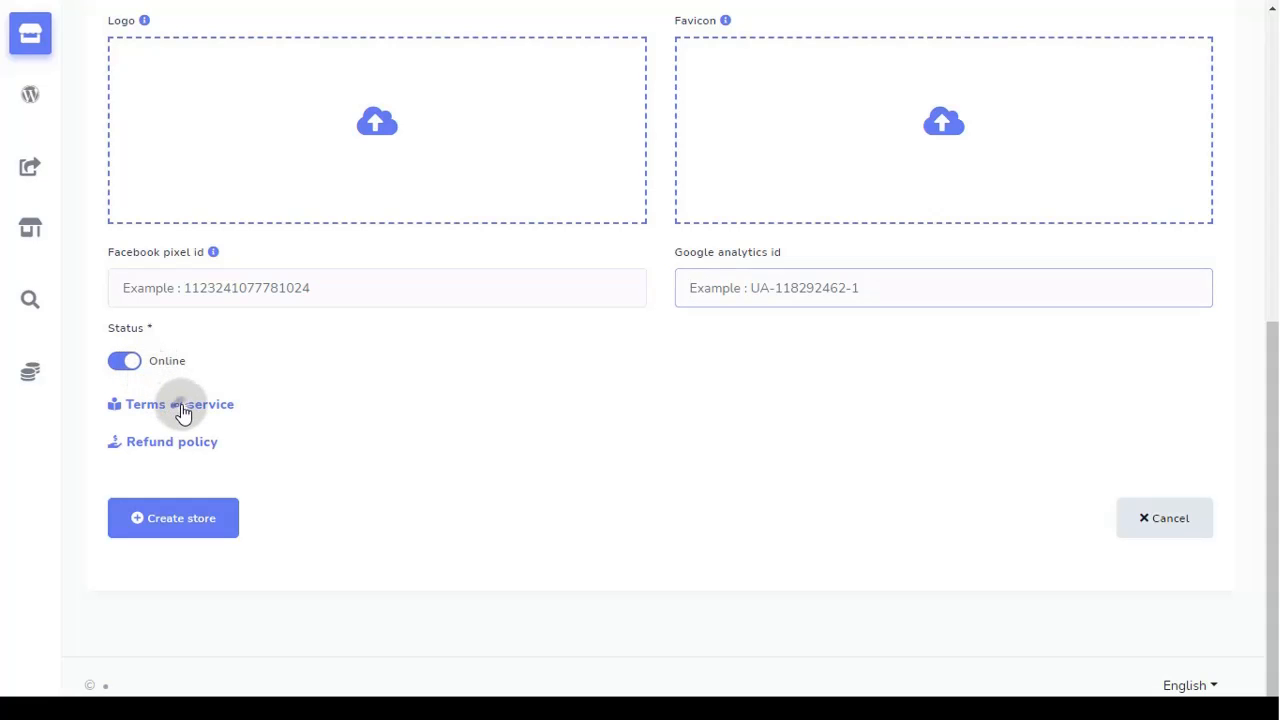
scroll(200, 444, down, 3)
click(198, 487)
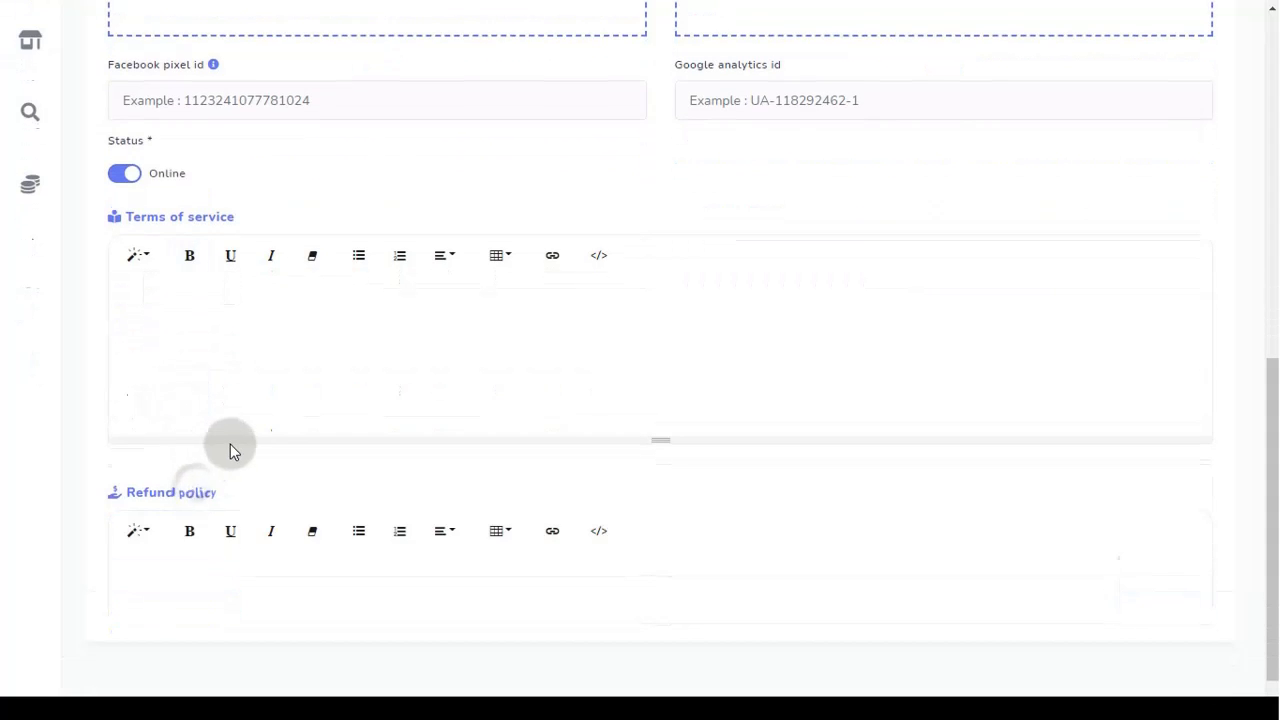
scroll(230, 444, down, 2)
click(194, 356)
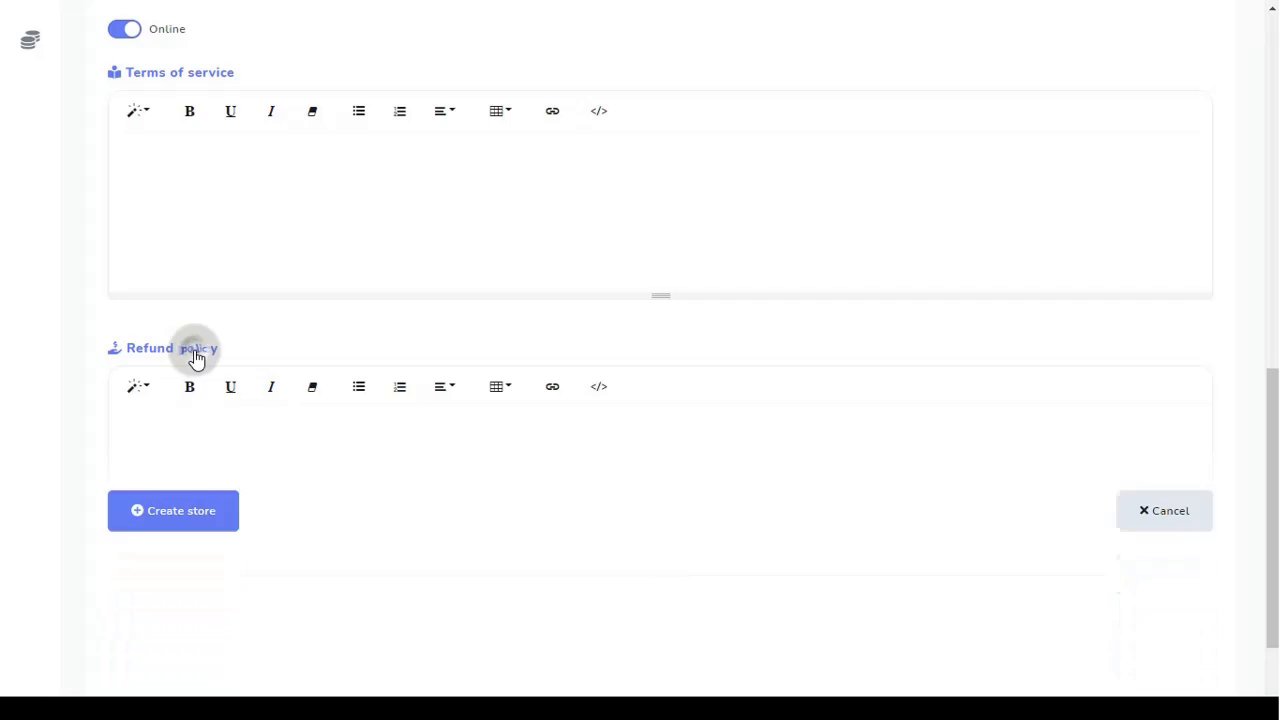
click(194, 168)
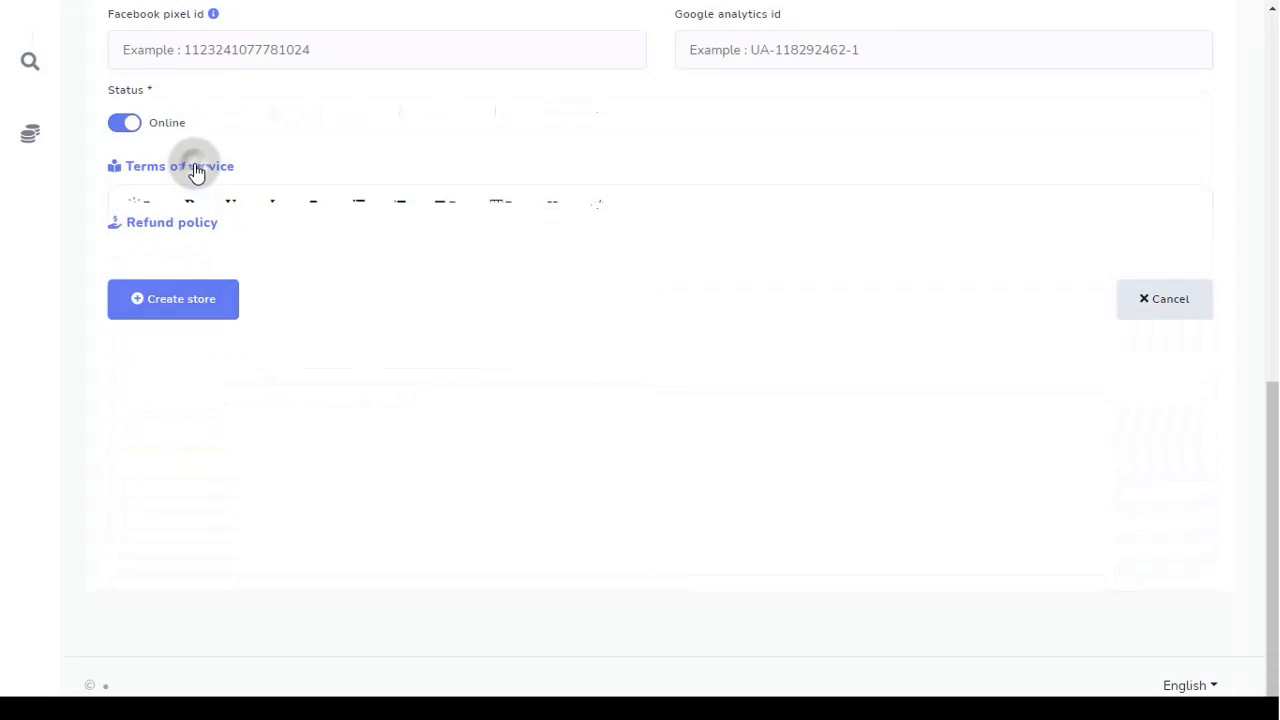
scroll(317, 411, up, 2)
scroll(318, 416, down, 1)
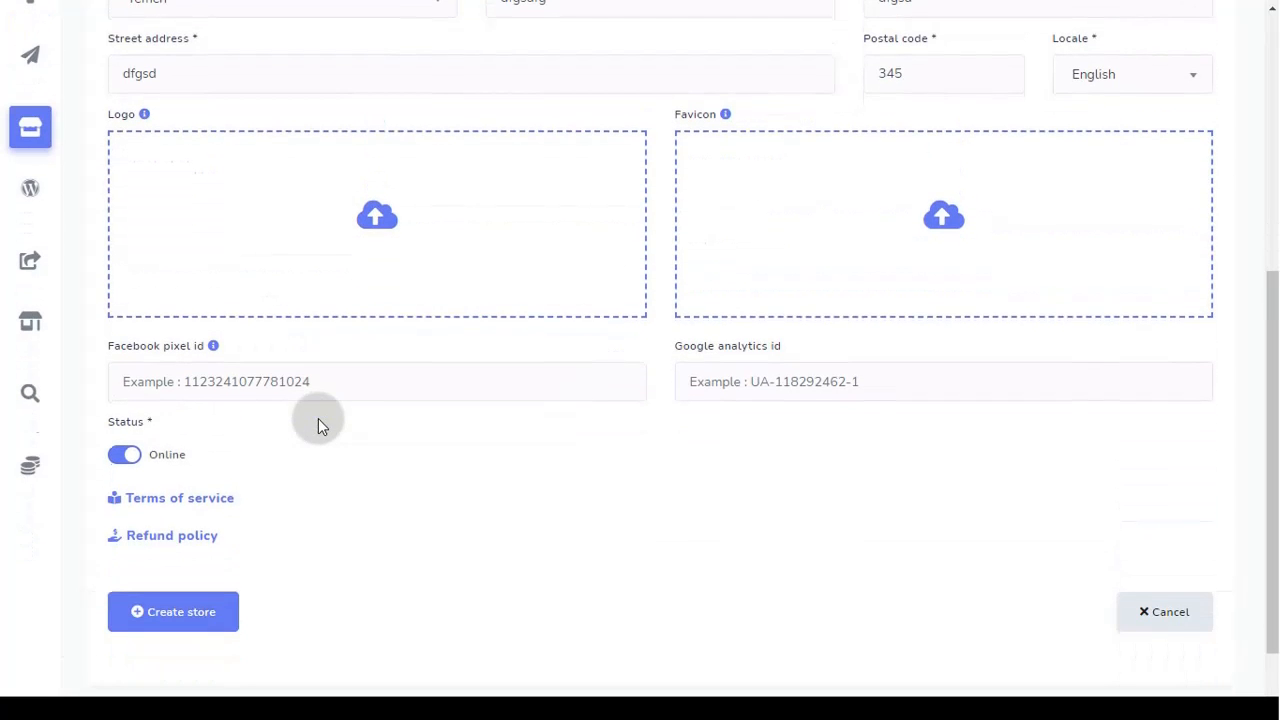
click(174, 628)
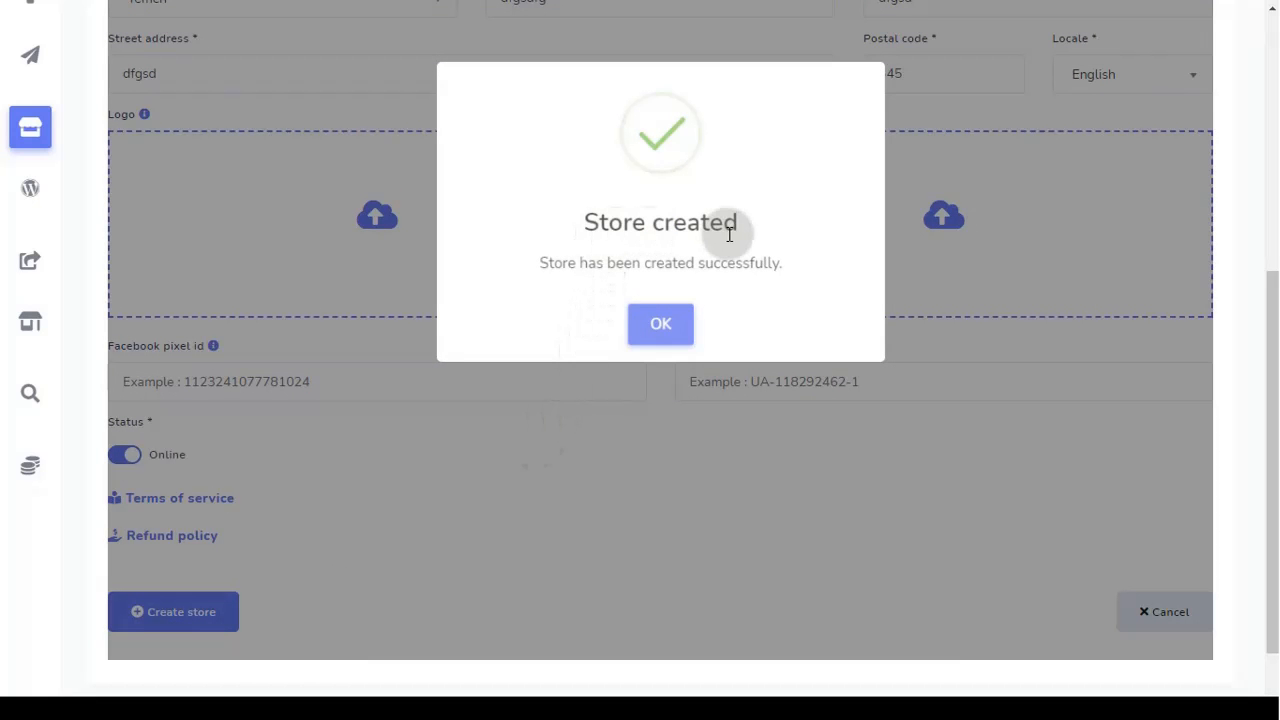
Step: Dismiss the confirmation and view the Test Store dashboard showing zero orders and $0 earnings
click(665, 337)
scroll(669, 410, up, 4)
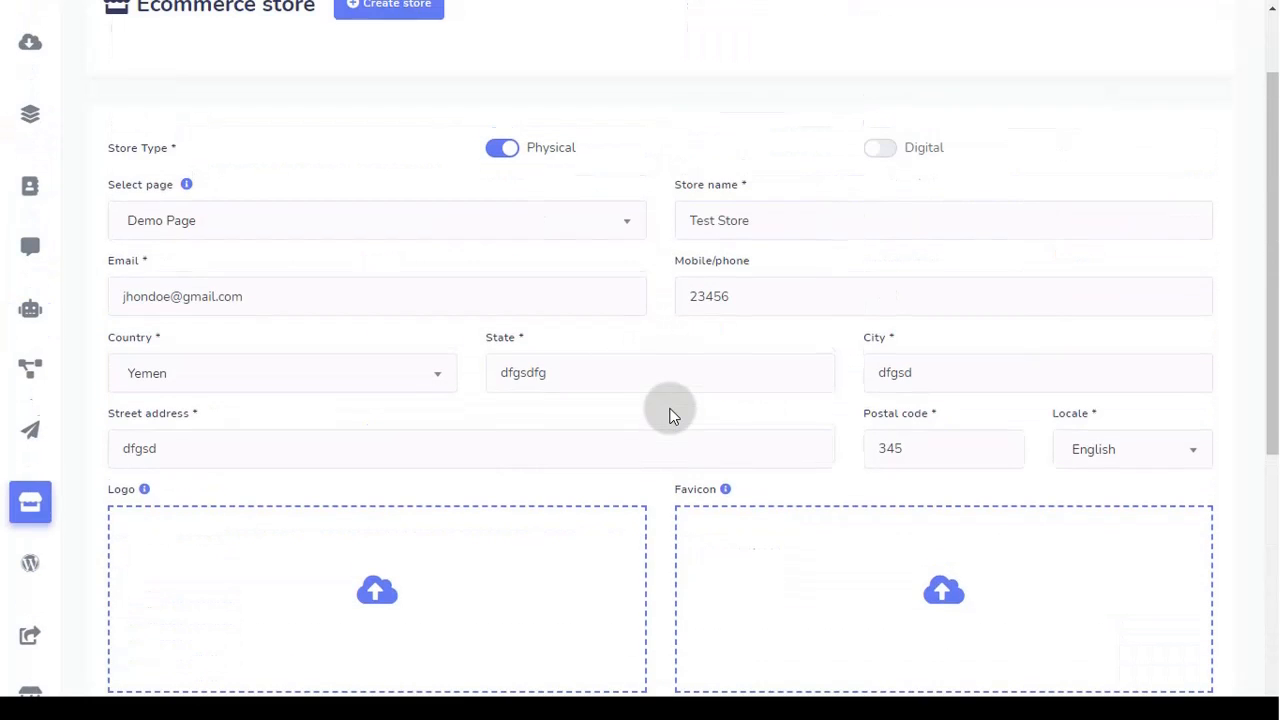
scroll(669, 415, up, 1)
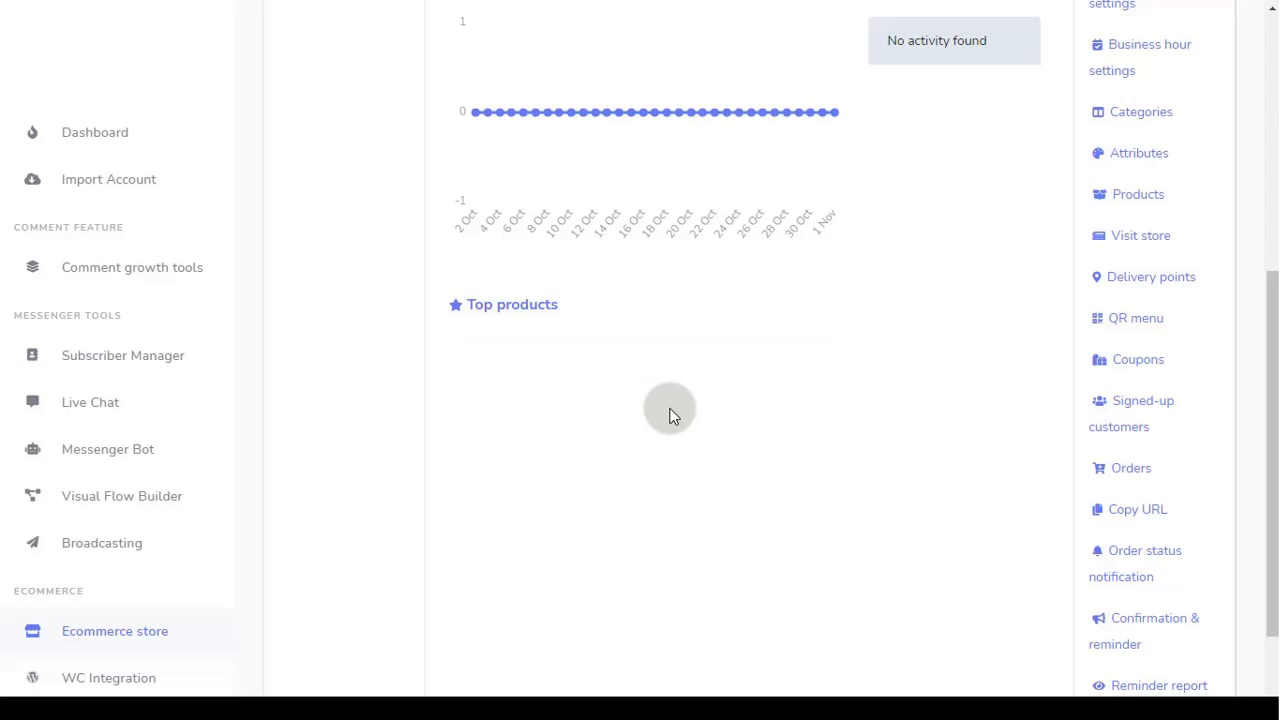
scroll(668, 409, up, 5)
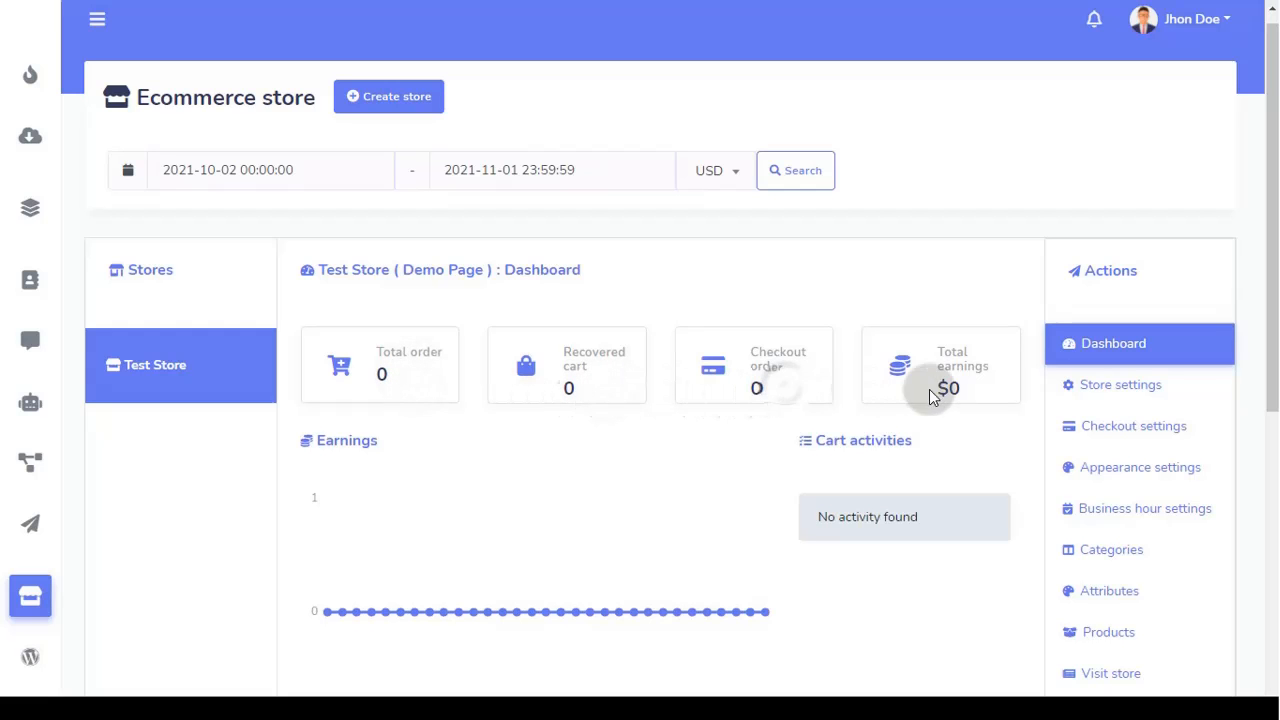
scroll(873, 462, down, 5)
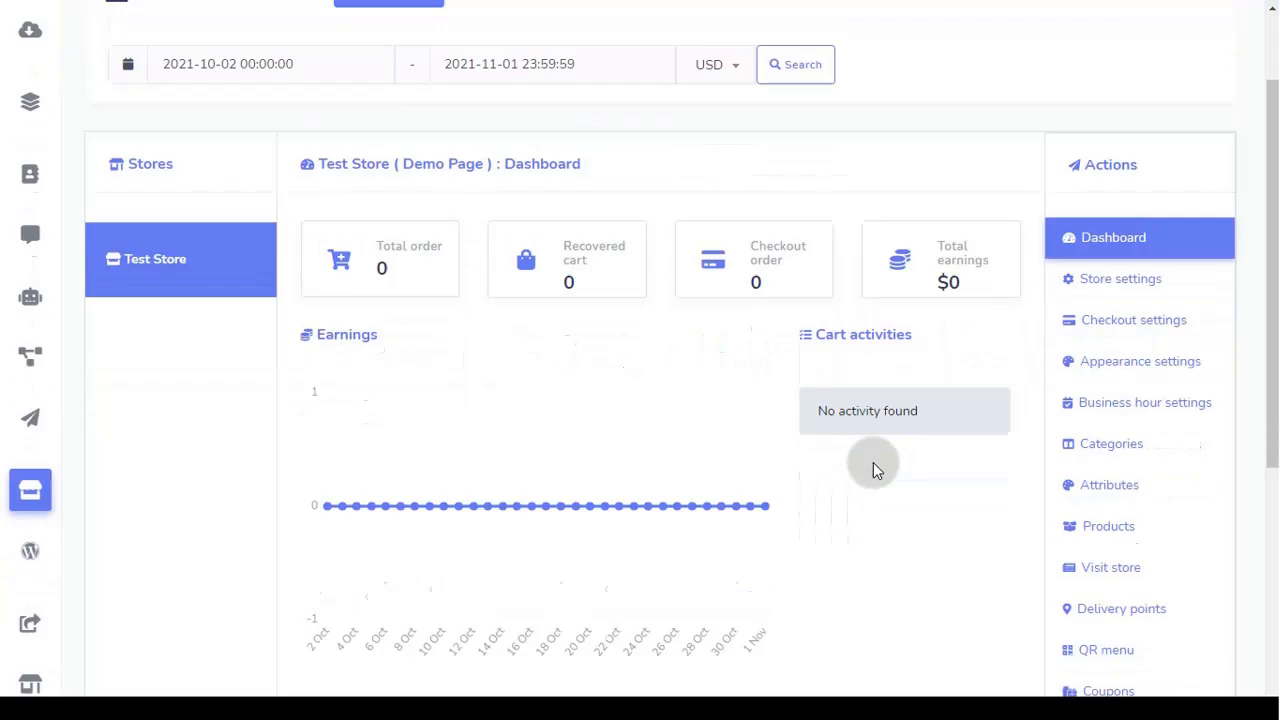
scroll(870, 462, up, 5)
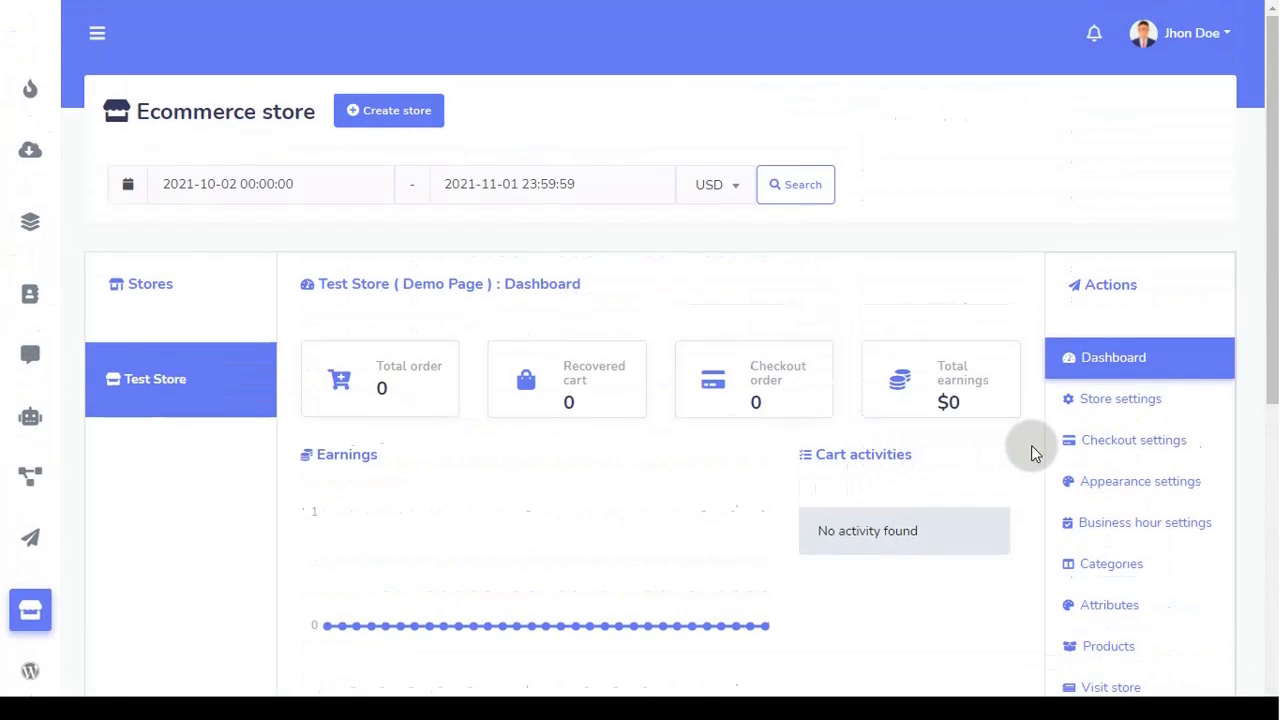
Step: In Test Store's checkout settings, set Cash on Delivery to Yes
click(1170, 450)
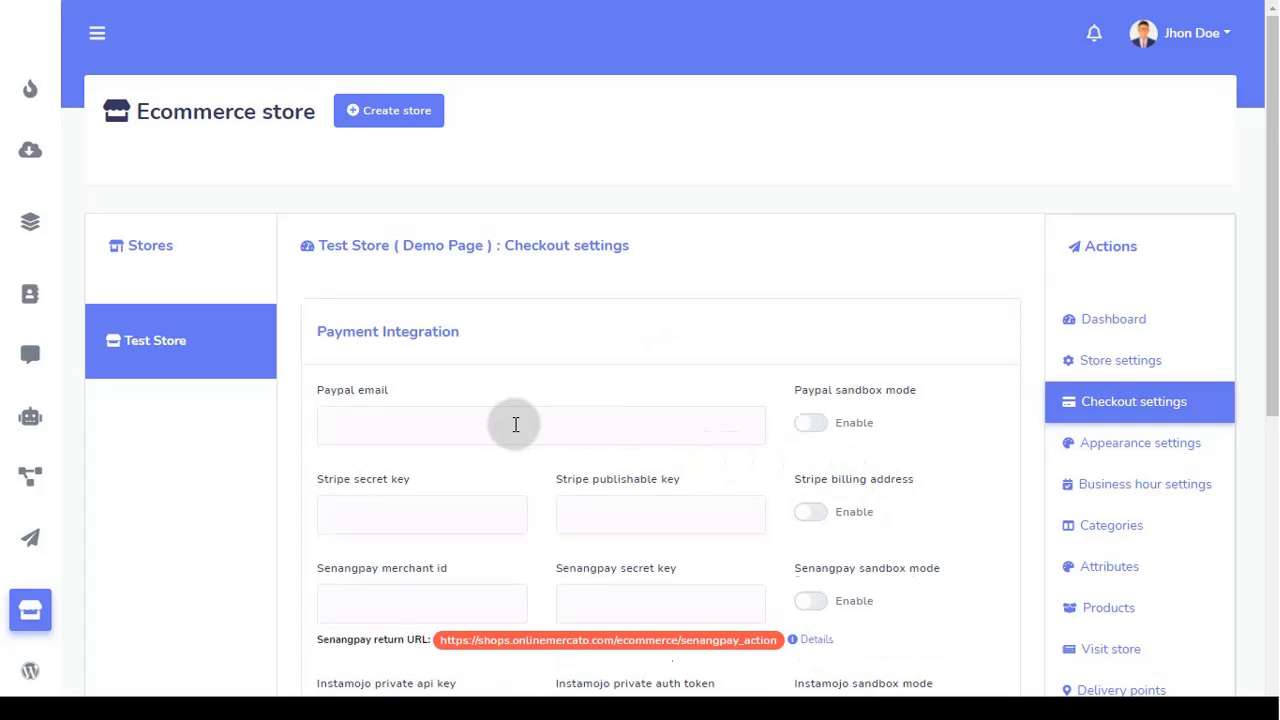
scroll(514, 421, down, 3)
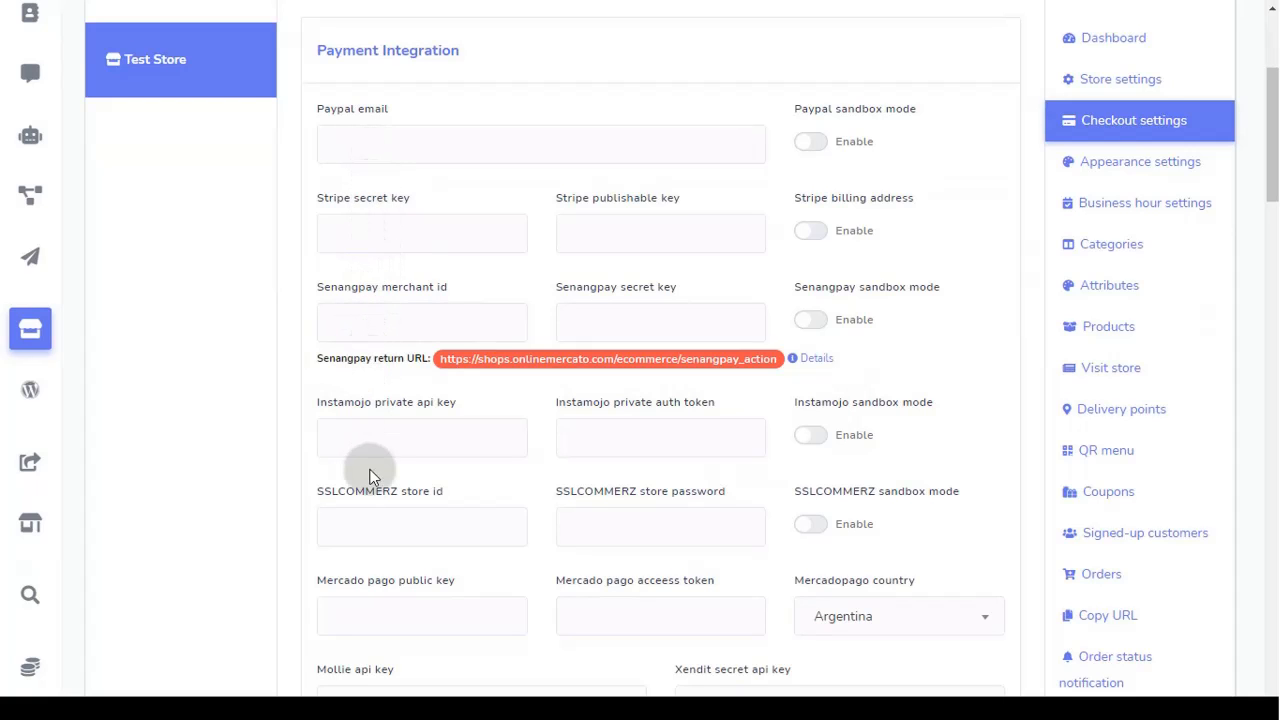
scroll(380, 655, down, 3)
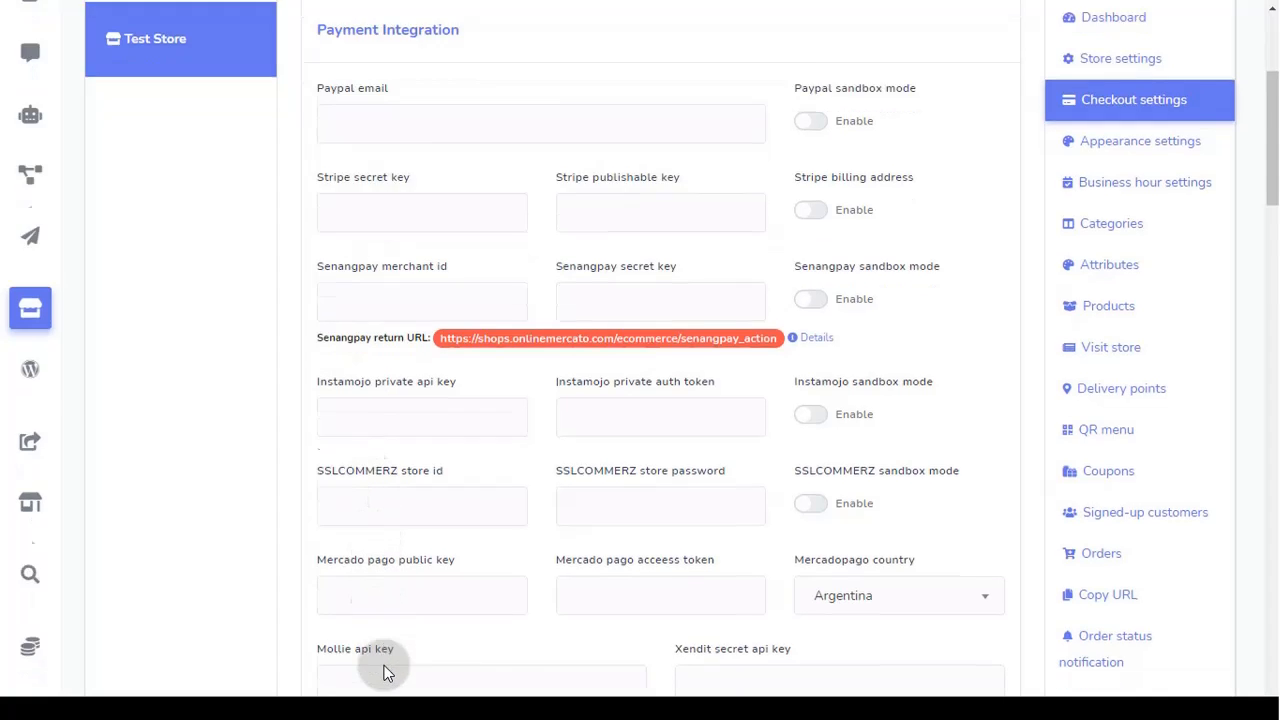
scroll(401, 626, down, 4)
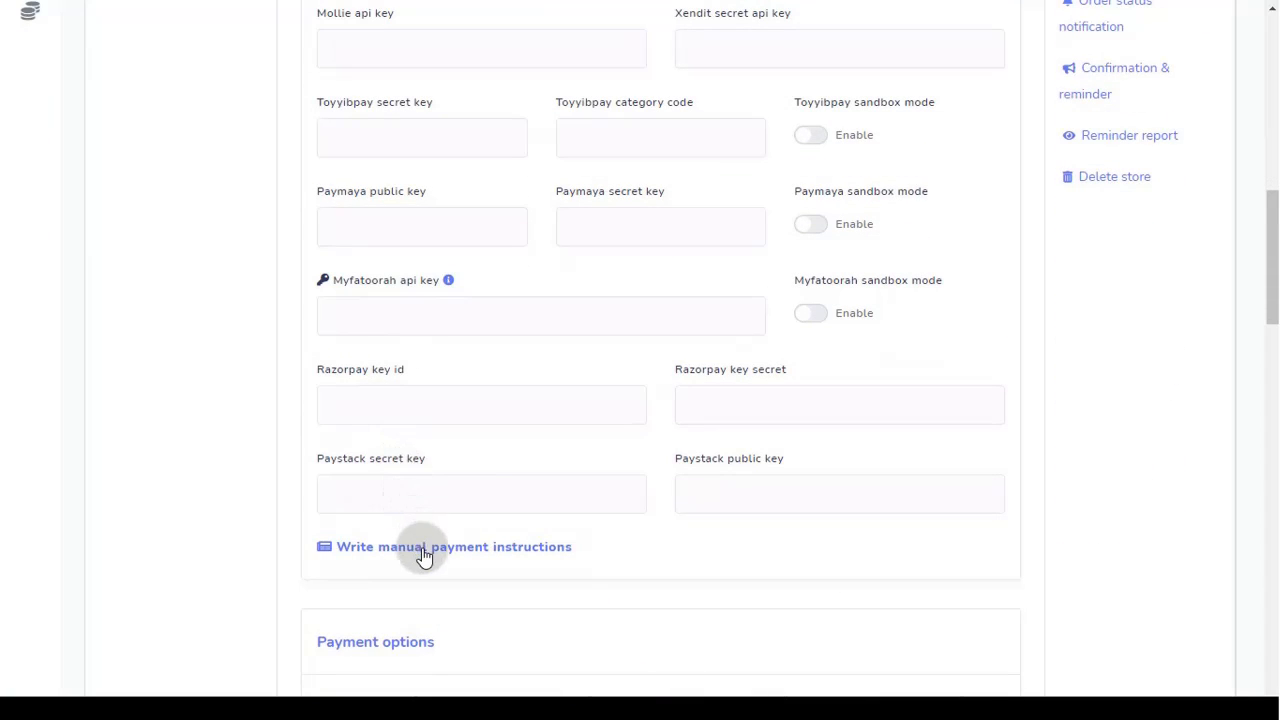
scroll(430, 563, down, 2)
scroll(430, 563, down, 1)
scroll(429, 560, up, 4)
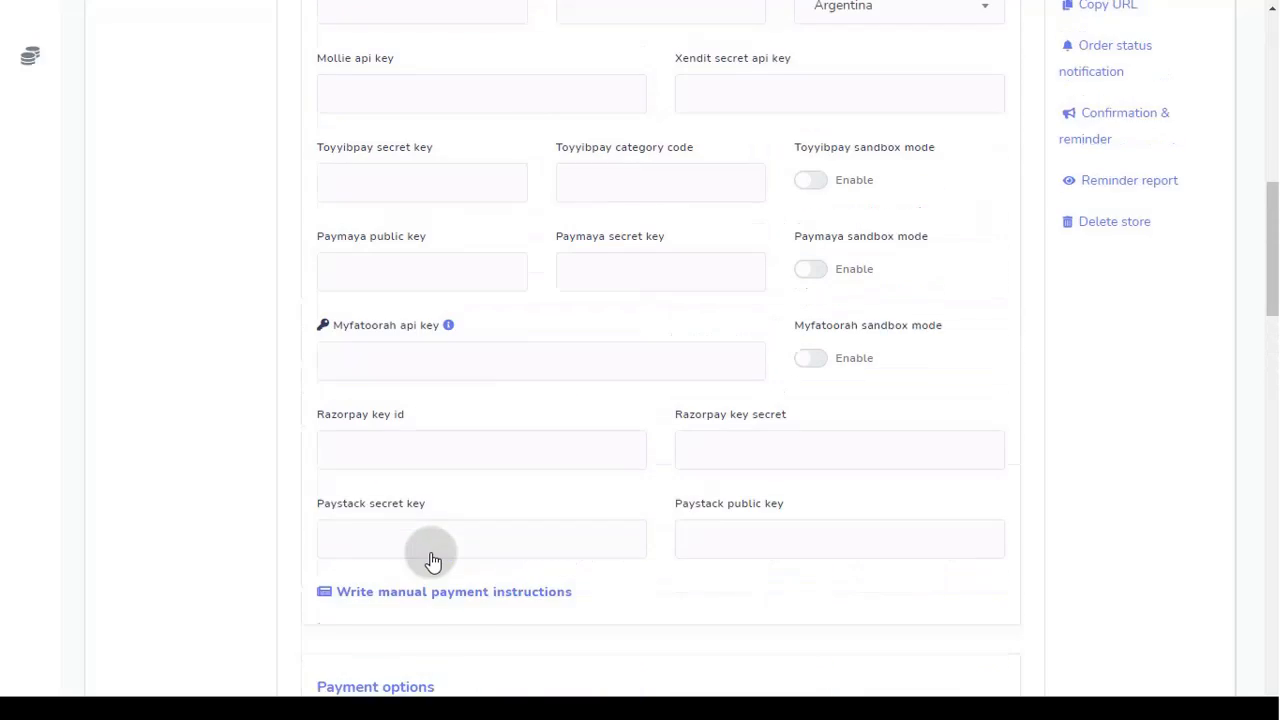
scroll(563, 562, down, 1)
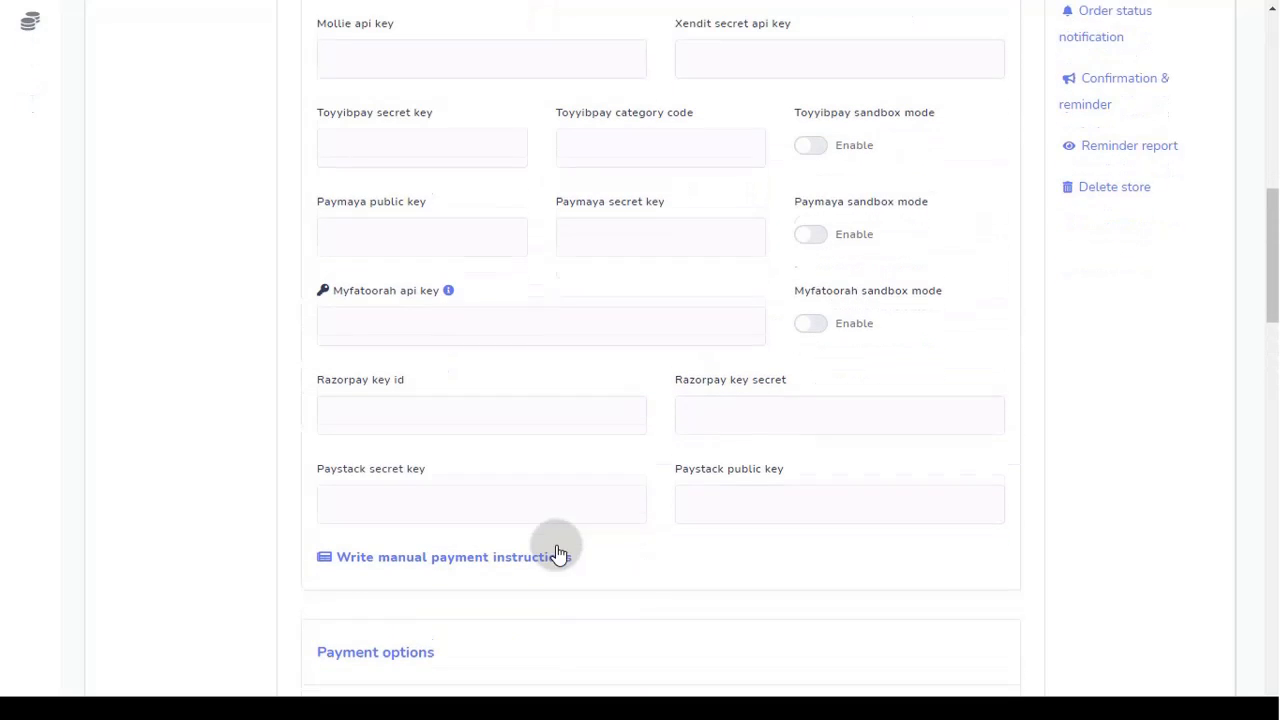
click(517, 553)
scroll(460, 509, down, 3)
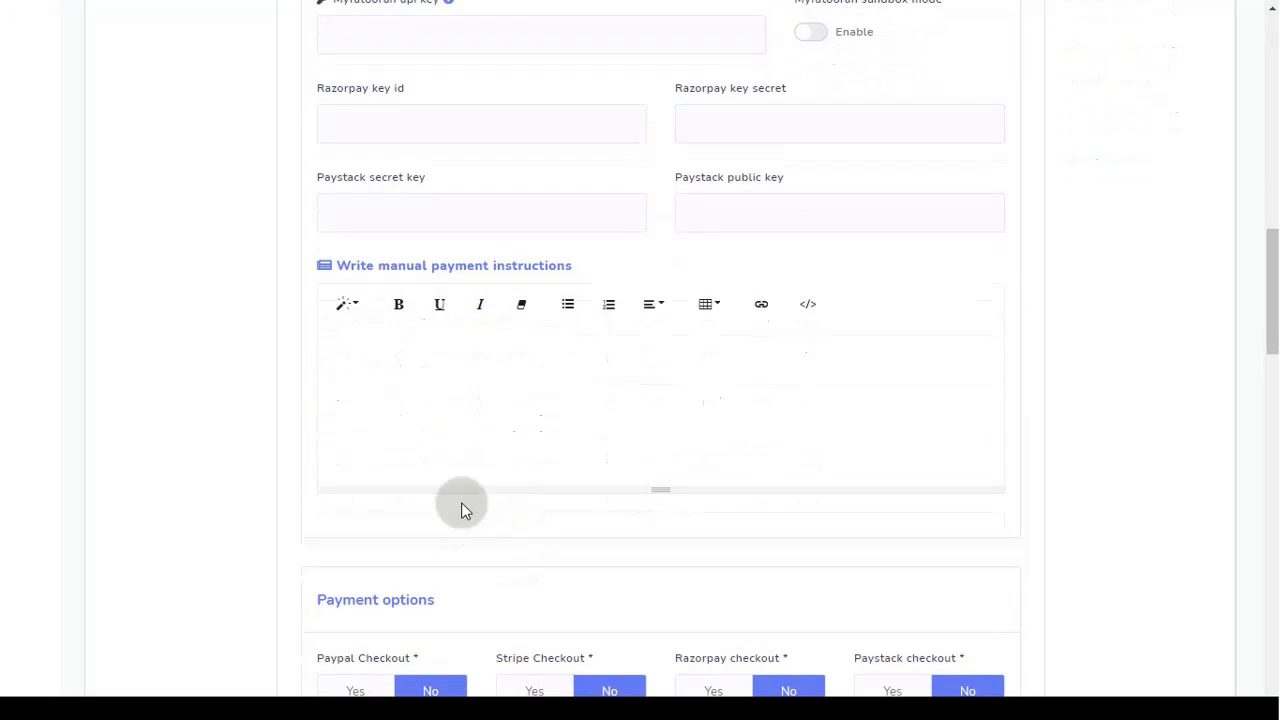
click(437, 429)
scroll(597, 501, down, 4)
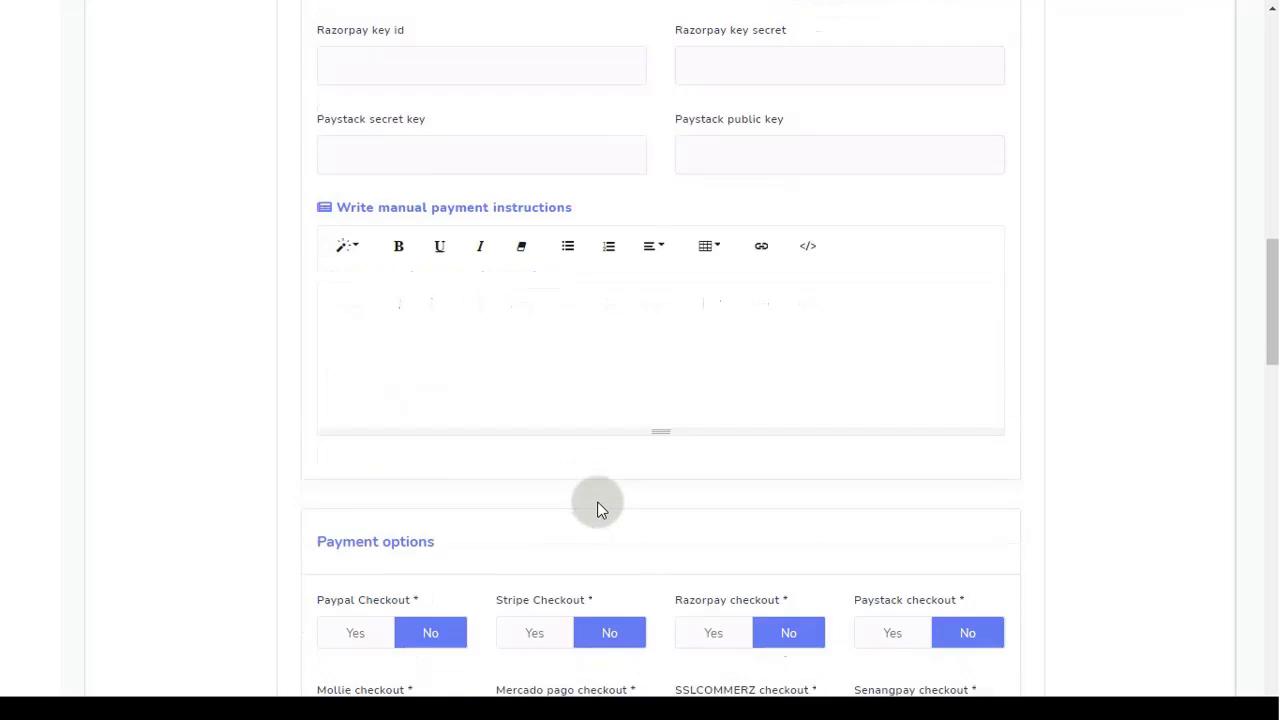
click(716, 578)
Step: Leave PayPal sandbox mode and Stripe billing address collection switched off
scroll(718, 555, up, 10)
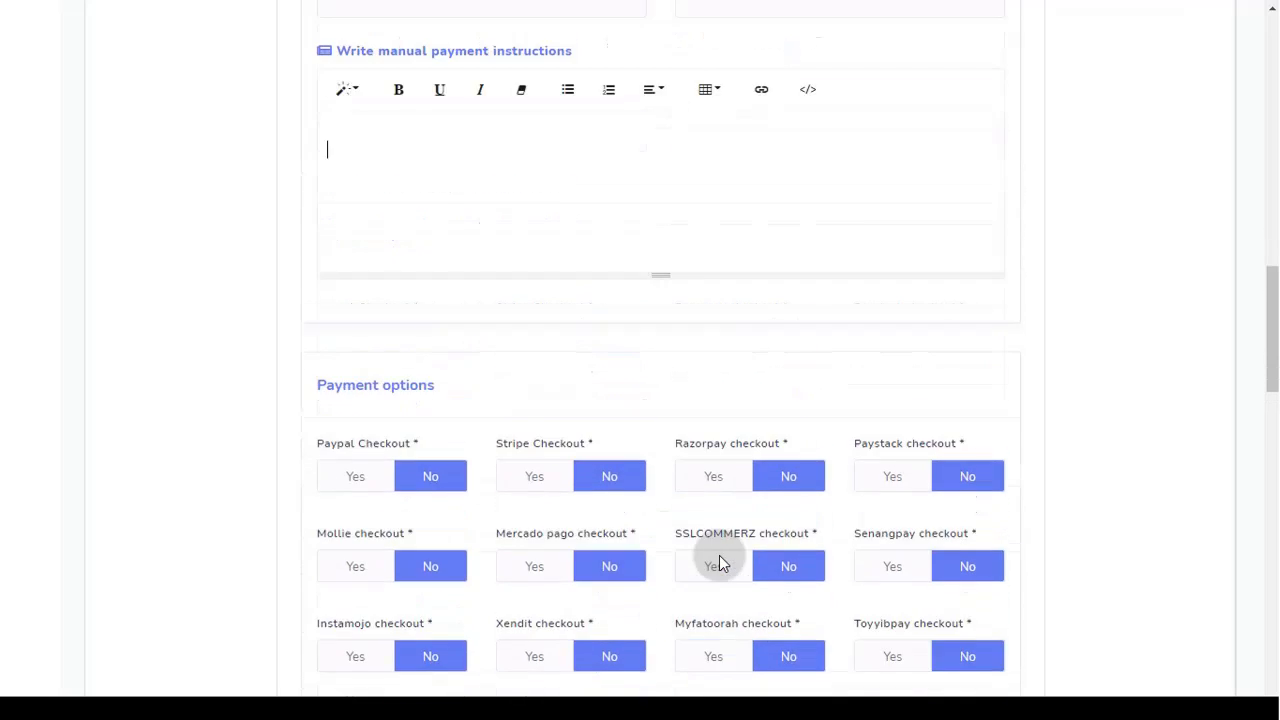
scroll(717, 556, up, 4)
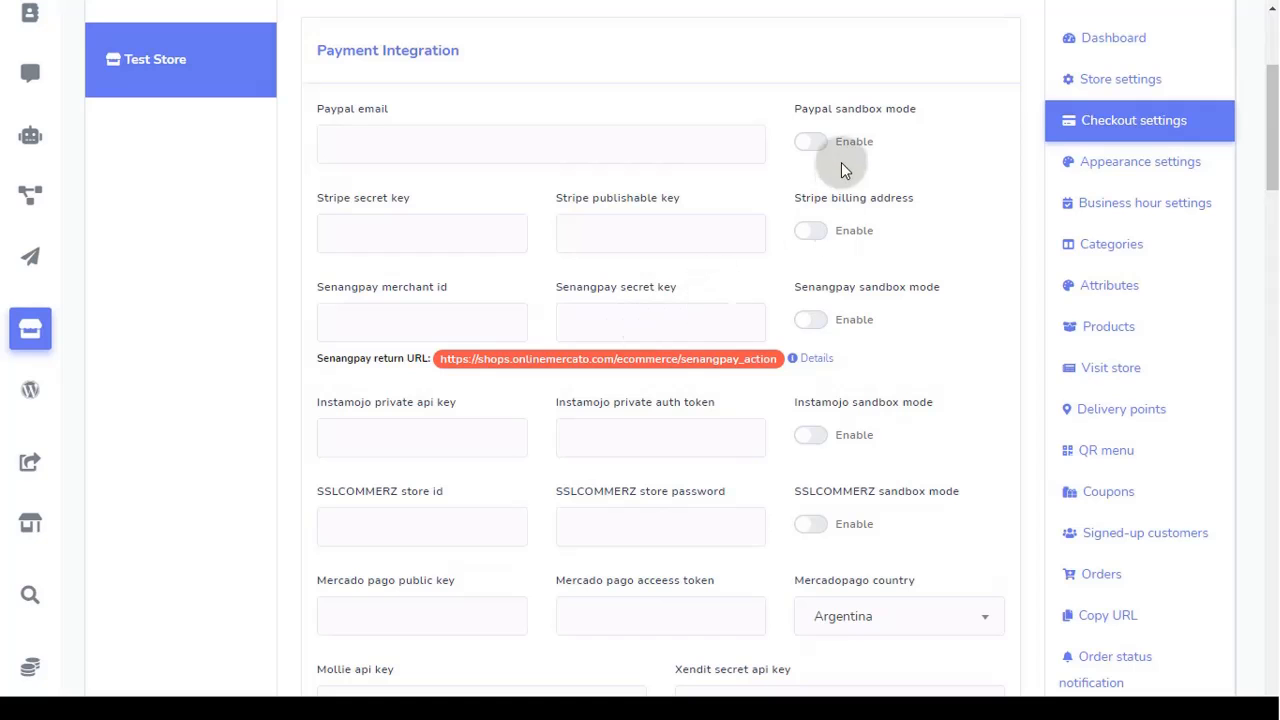
click(818, 141)
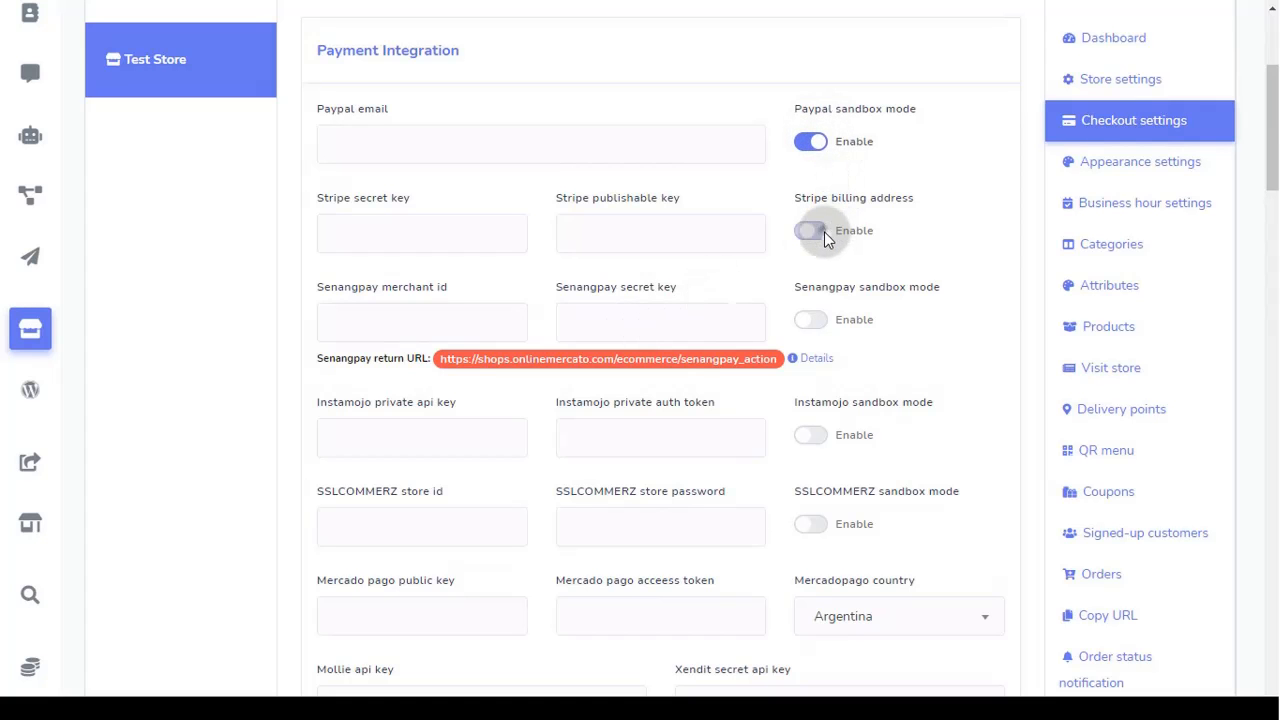
click(822, 231)
click(812, 231)
click(810, 141)
Step: Set the delivery charge to 0.02 and the tax rate to 0.02%
scroll(597, 305, down, 10)
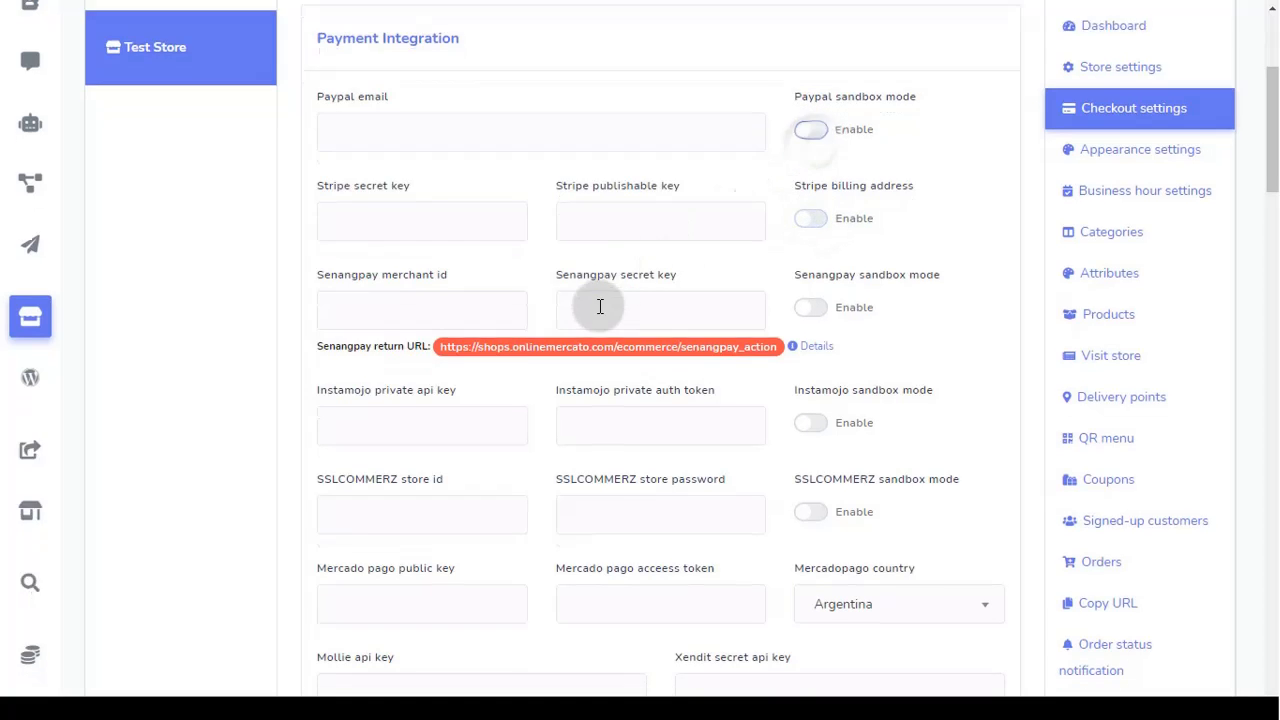
scroll(598, 306, down, 2)
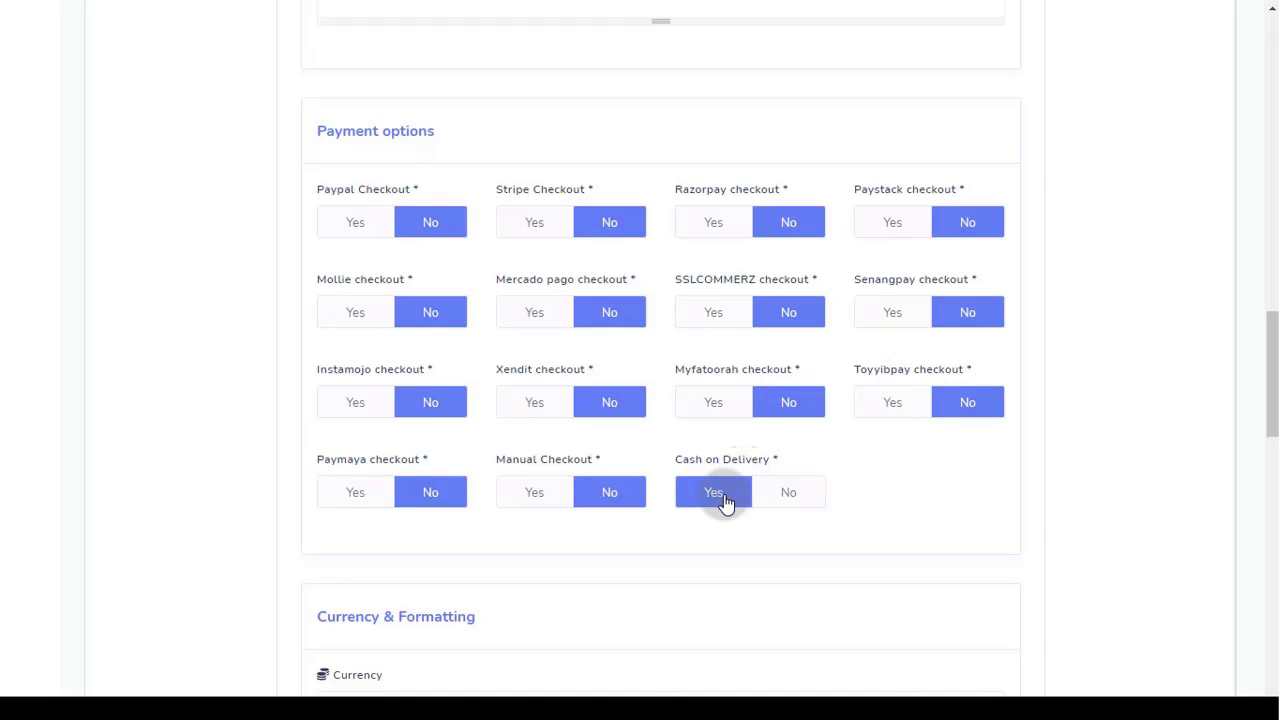
scroll(286, 426, down, 4)
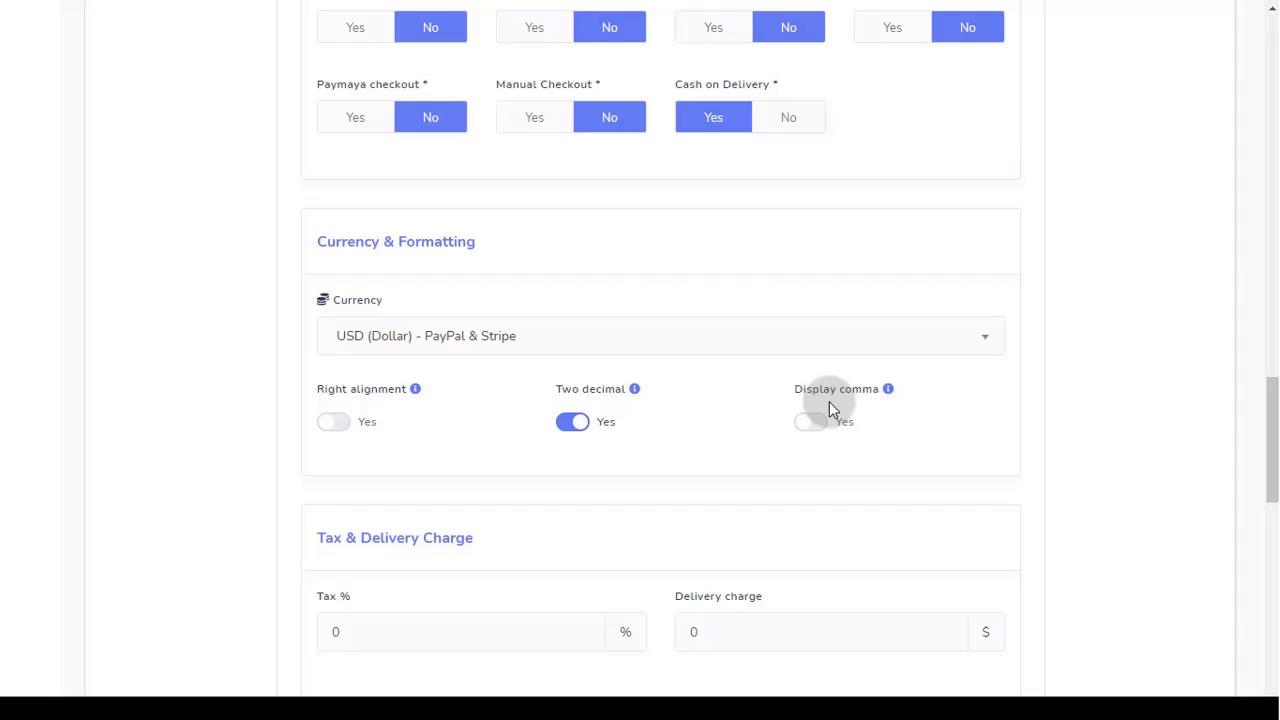
mouse_move(886, 396)
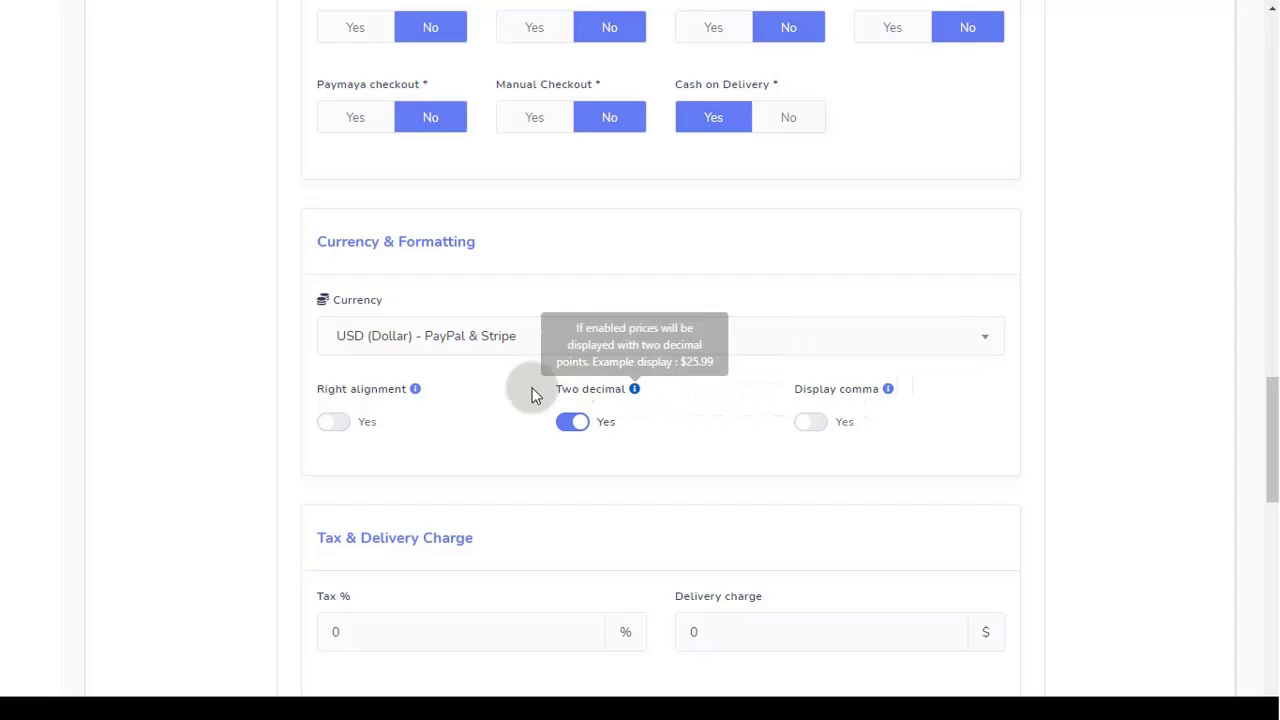
mouse_move(418, 396)
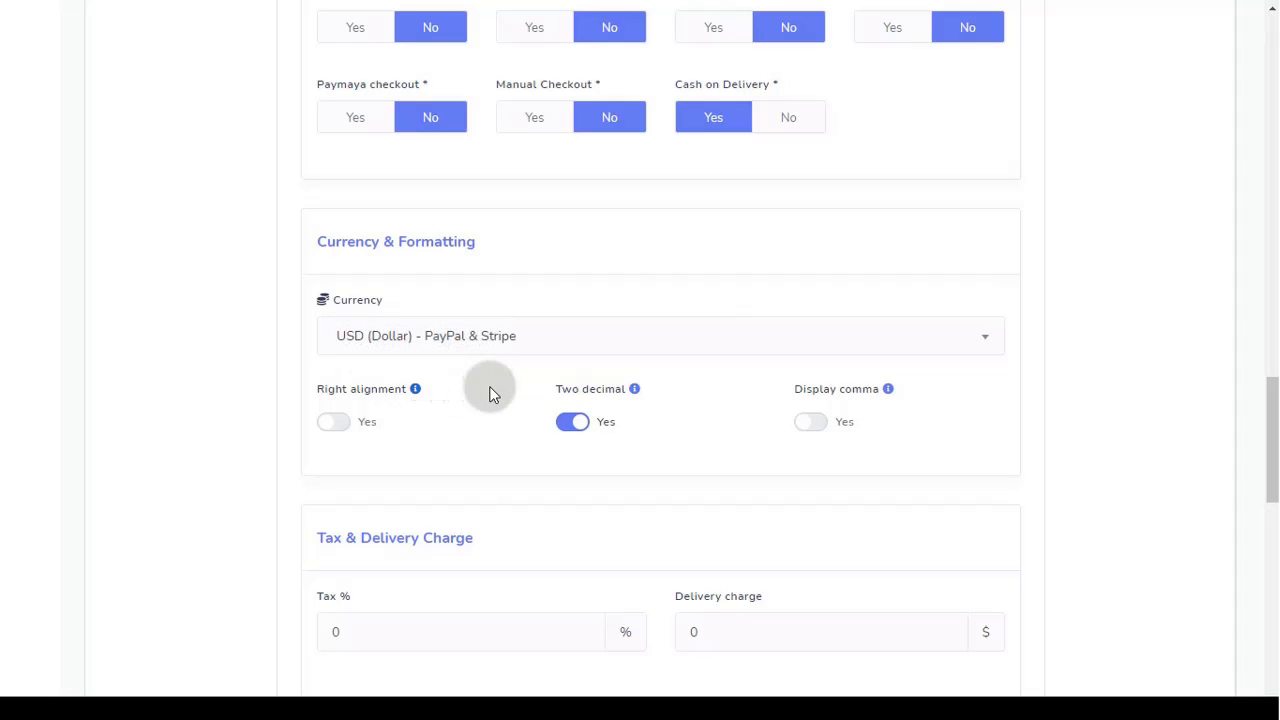
scroll(488, 391, down, 4)
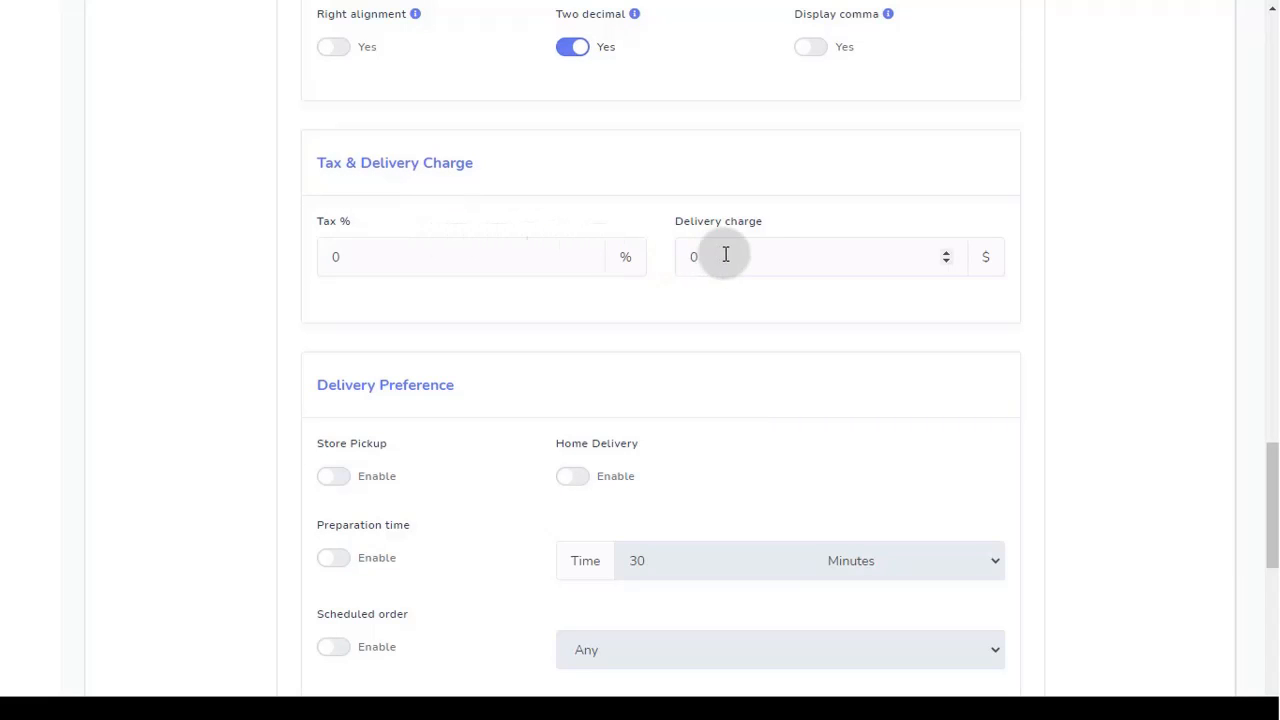
click(946, 252)
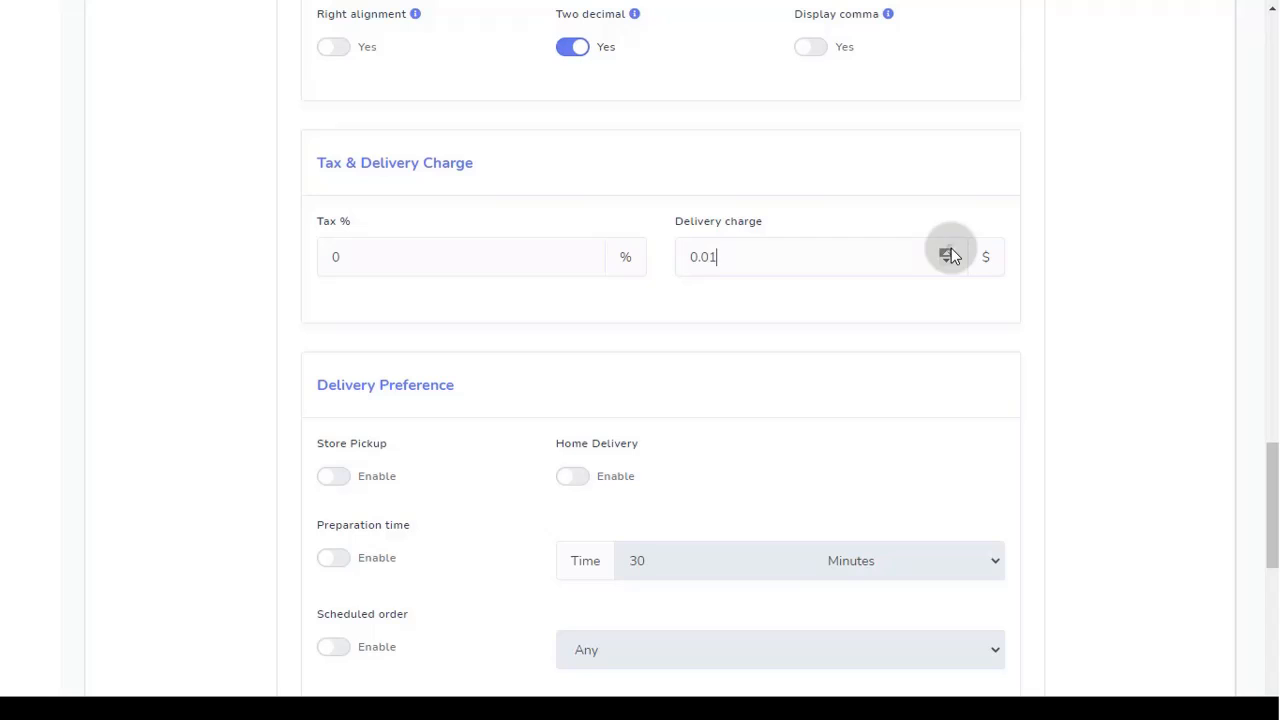
click(946, 252)
click(583, 252)
click(583, 252)
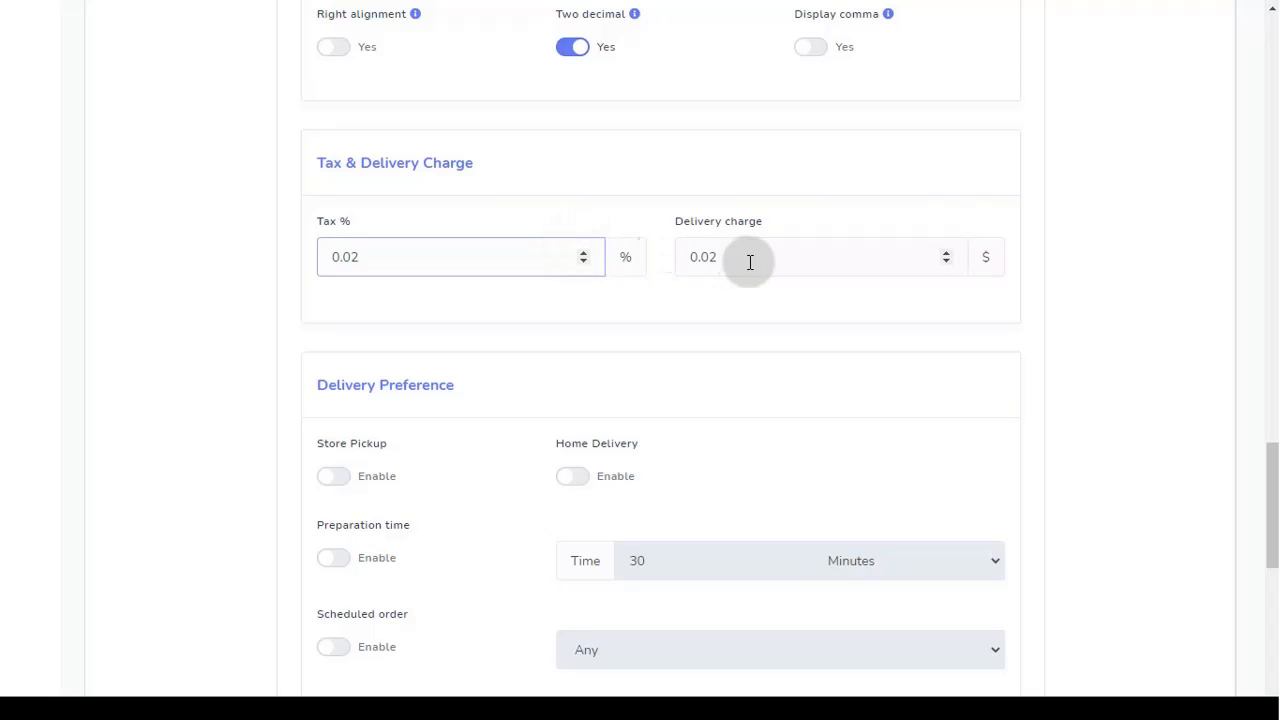
scroll(725, 268, down, 4)
scroll(571, 174, up, 1)
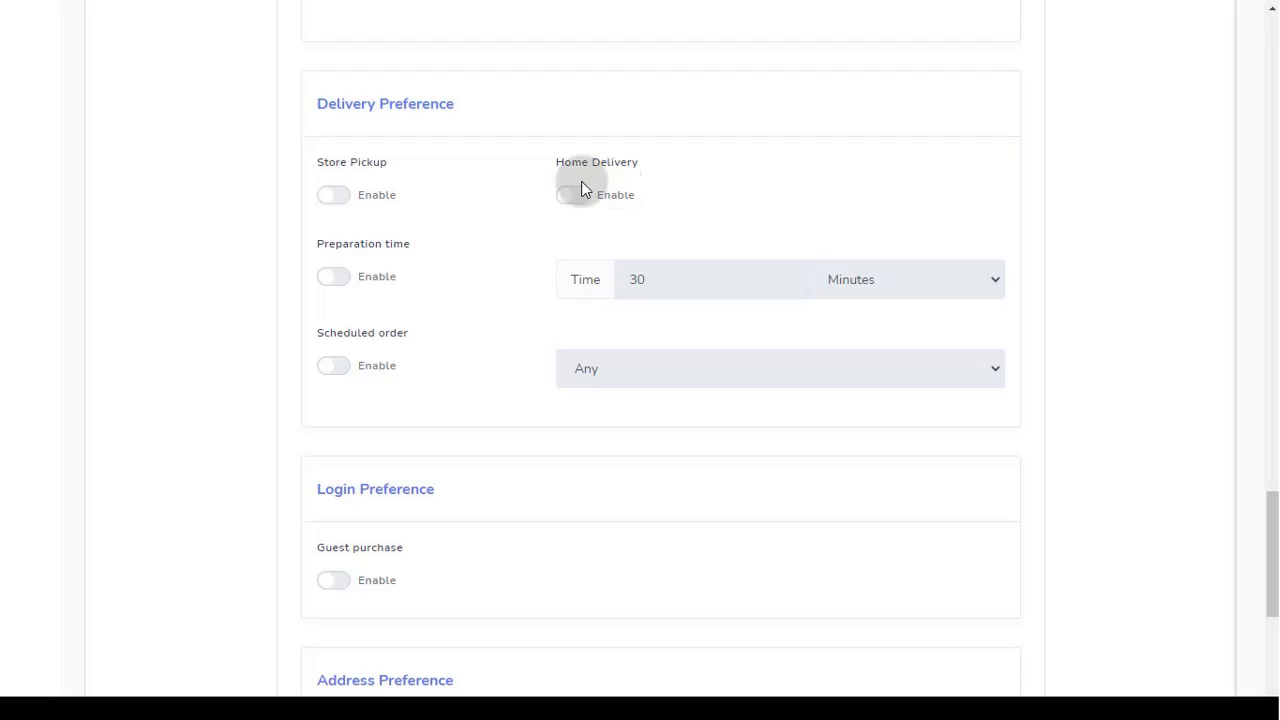
Step: Enable both store pickup and home delivery for orders
click(339, 201)
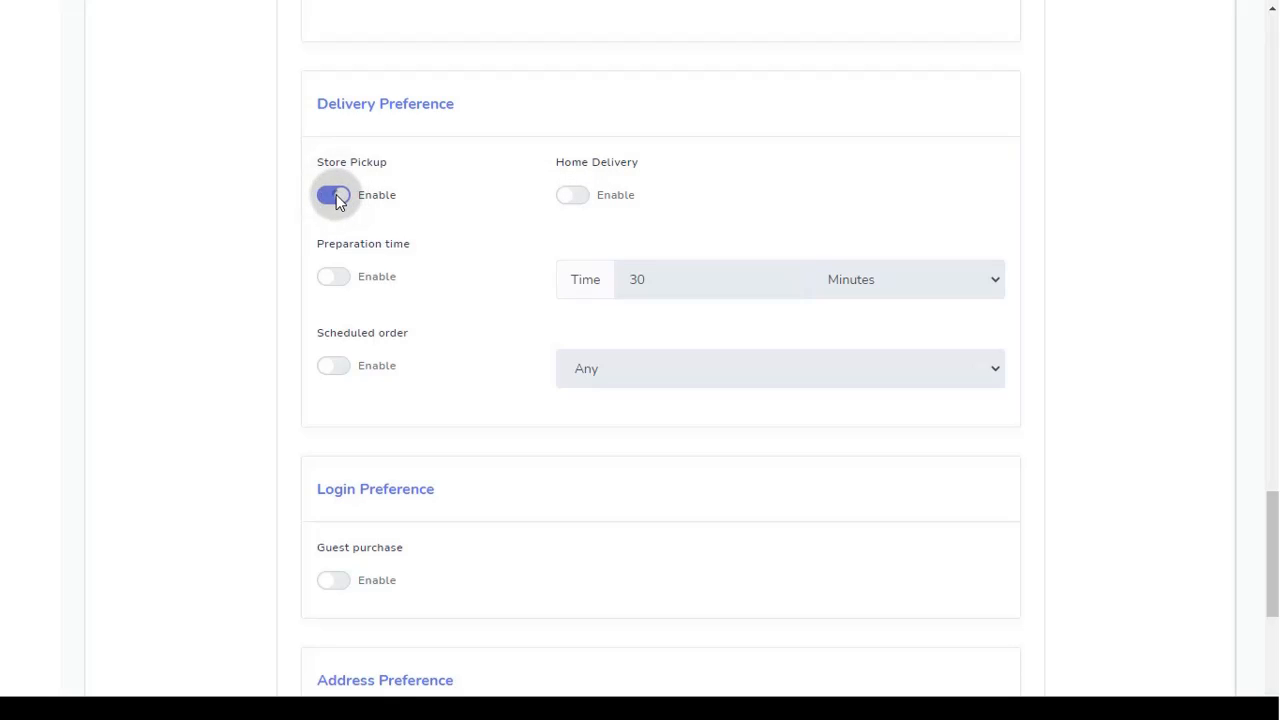
click(339, 201)
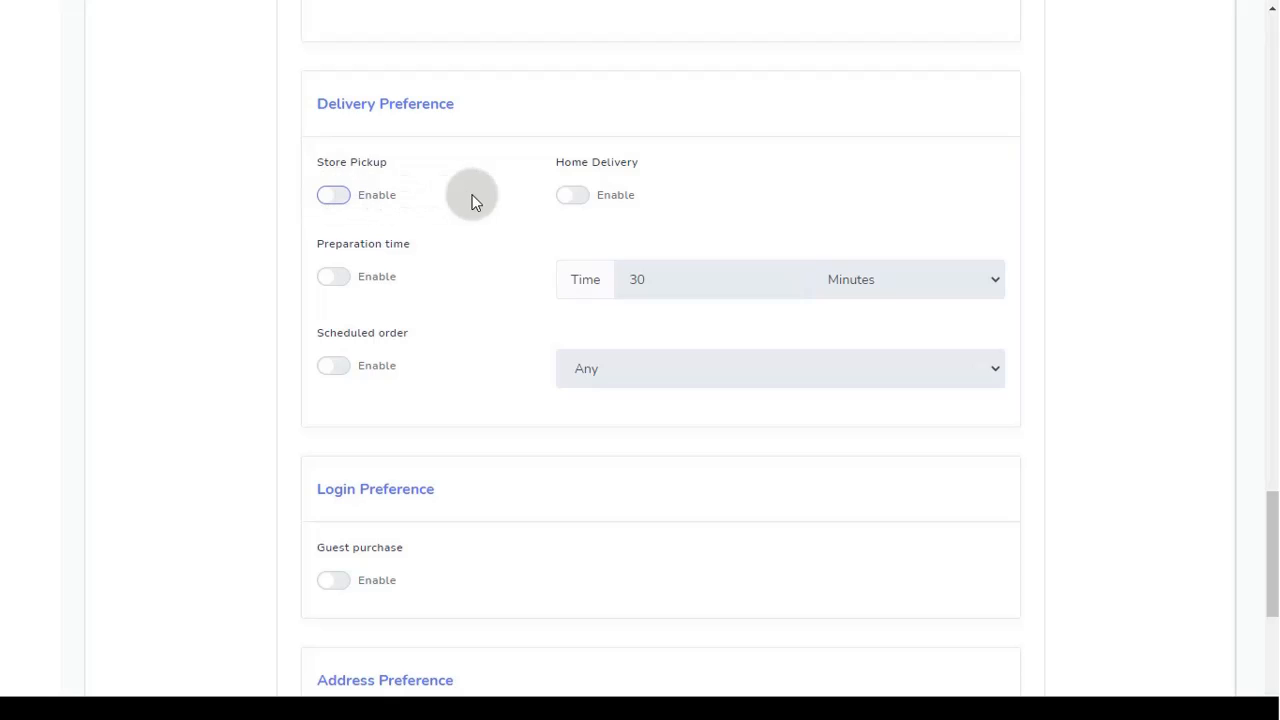
click(582, 195)
click(582, 195)
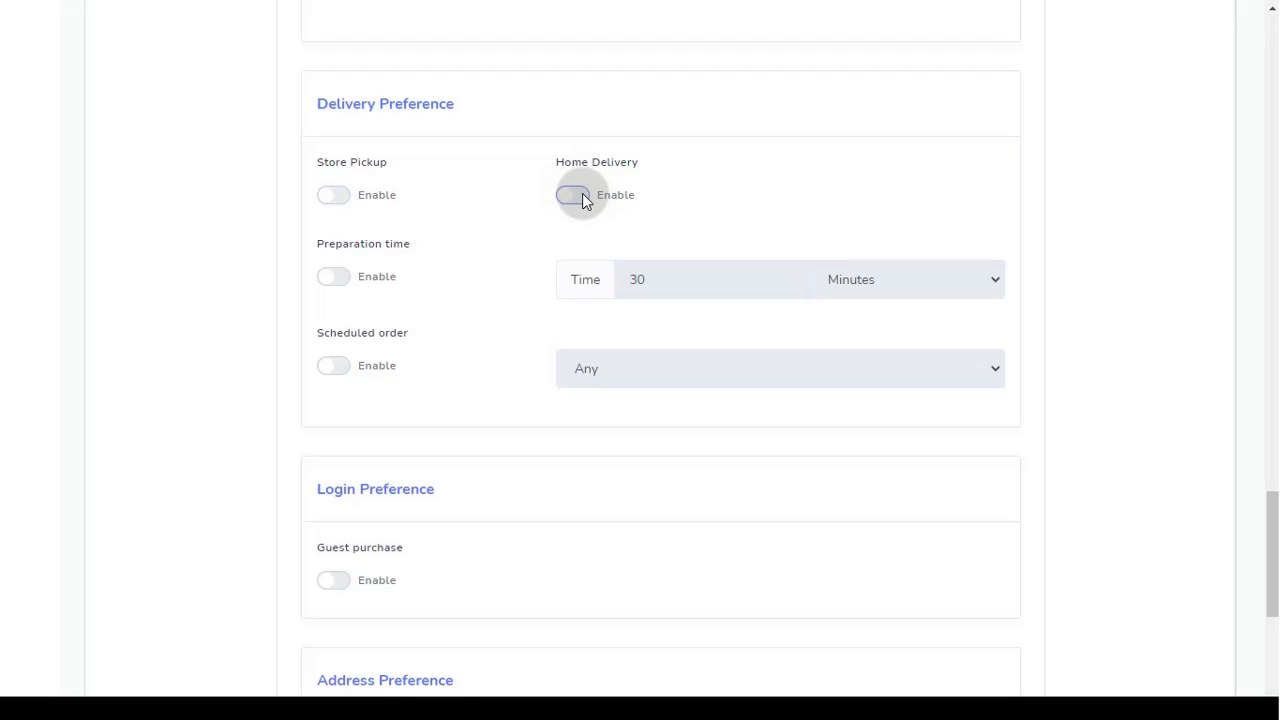
click(342, 204)
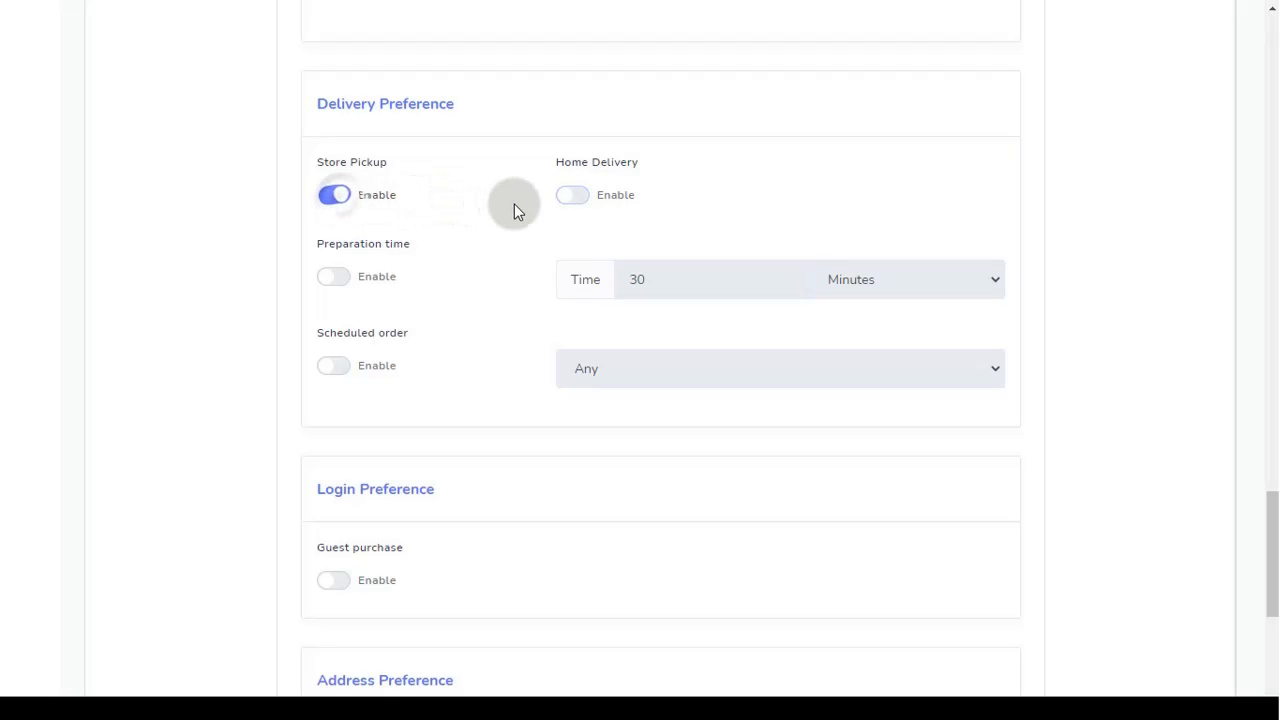
click(573, 203)
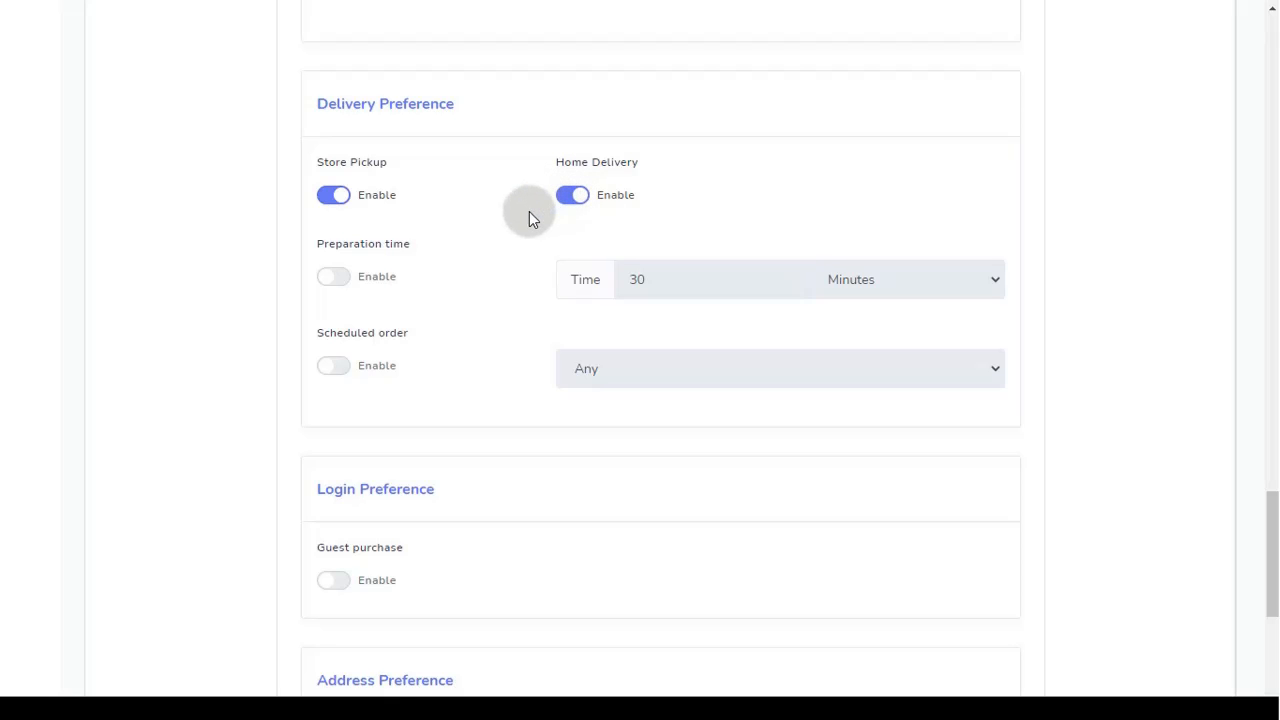
scroll(528, 213, down, 1)
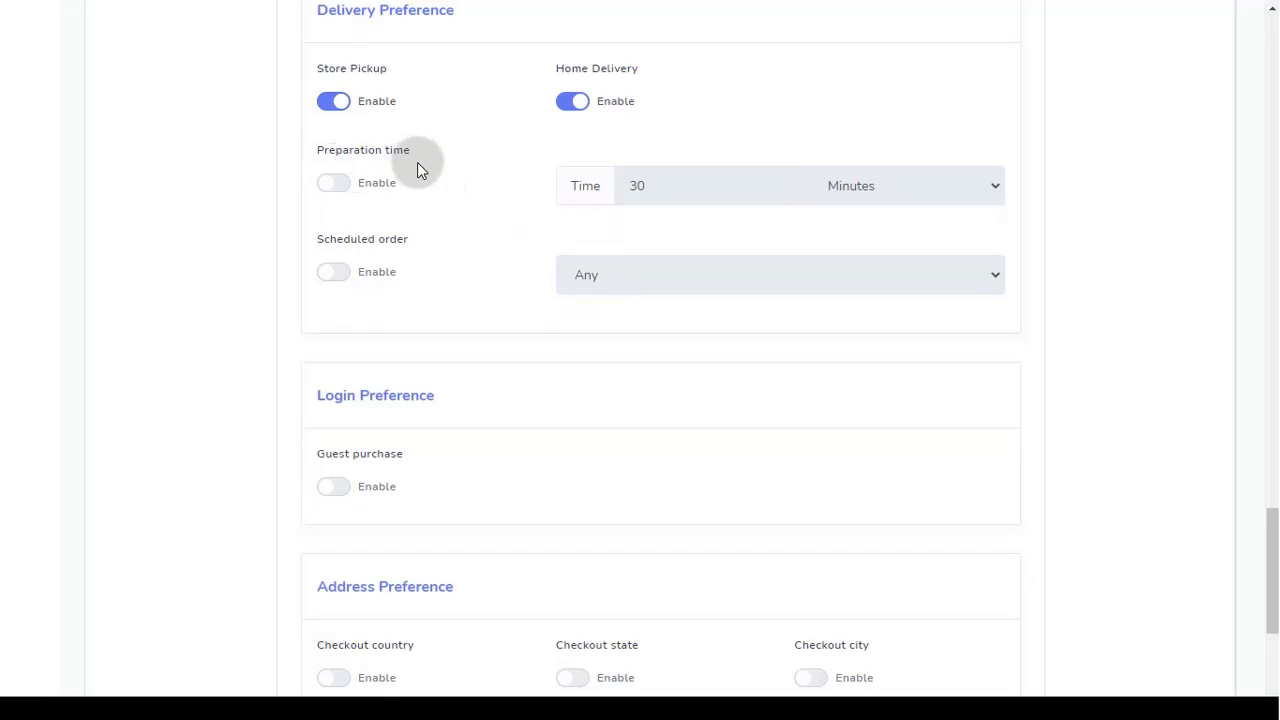
Step: Turn on a 30-minute preparation time and limit scheduled orders to Today & tomorrow
click(338, 184)
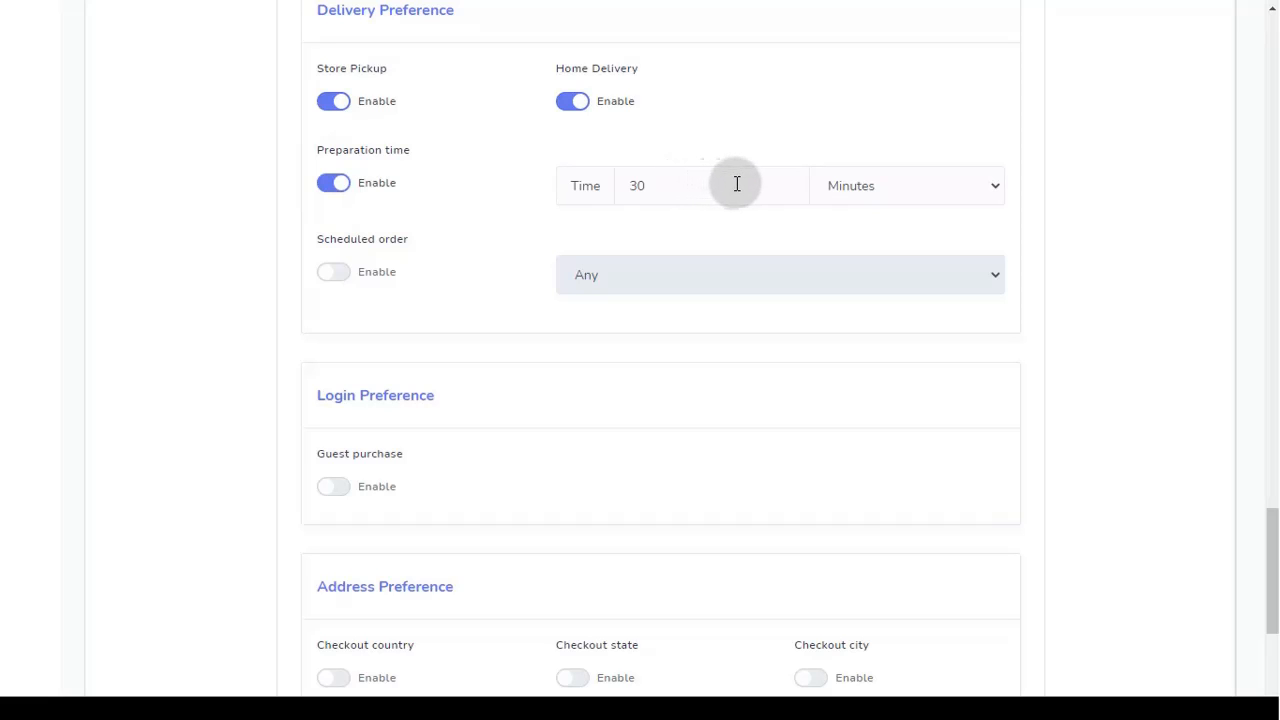
click(954, 194)
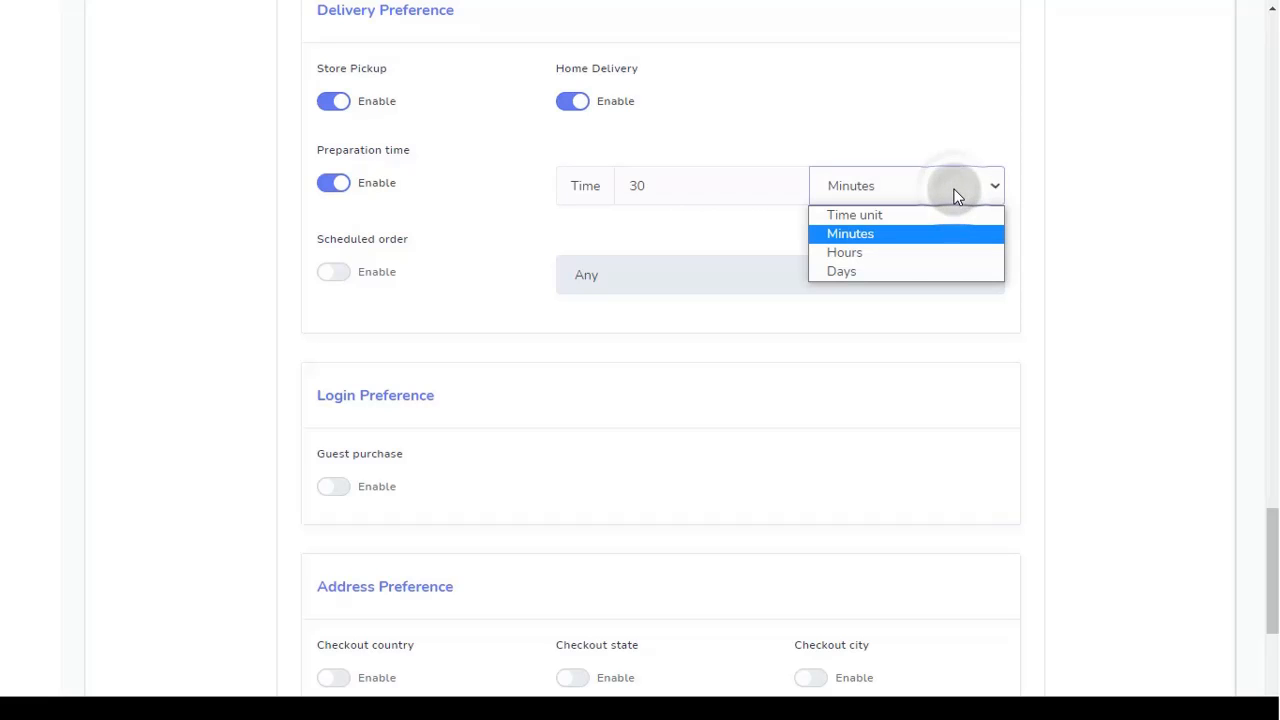
click(954, 194)
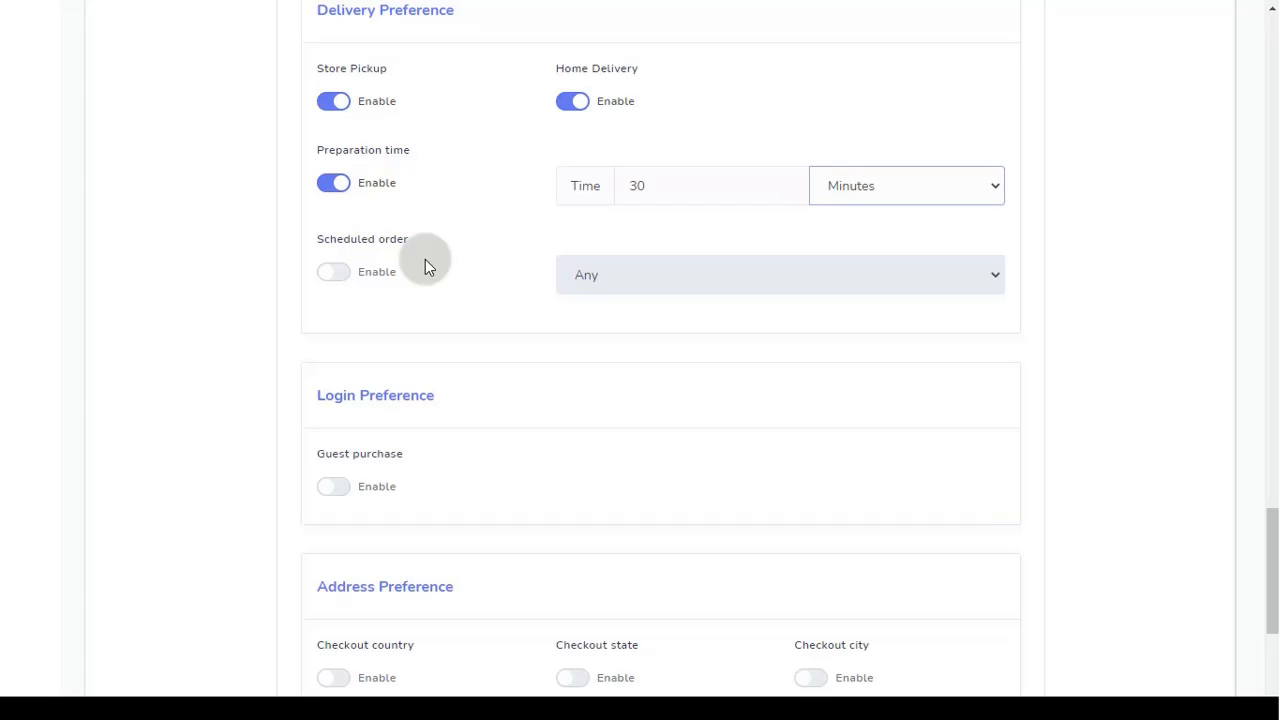
click(333, 274)
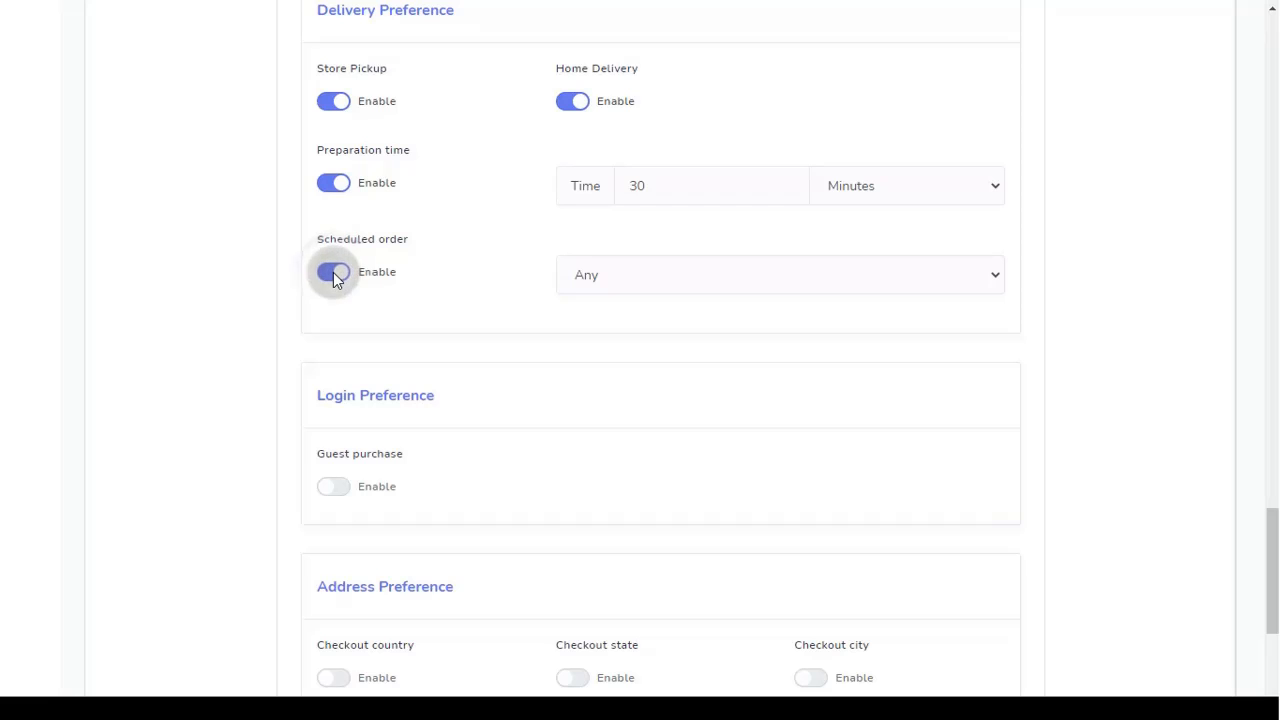
click(704, 276)
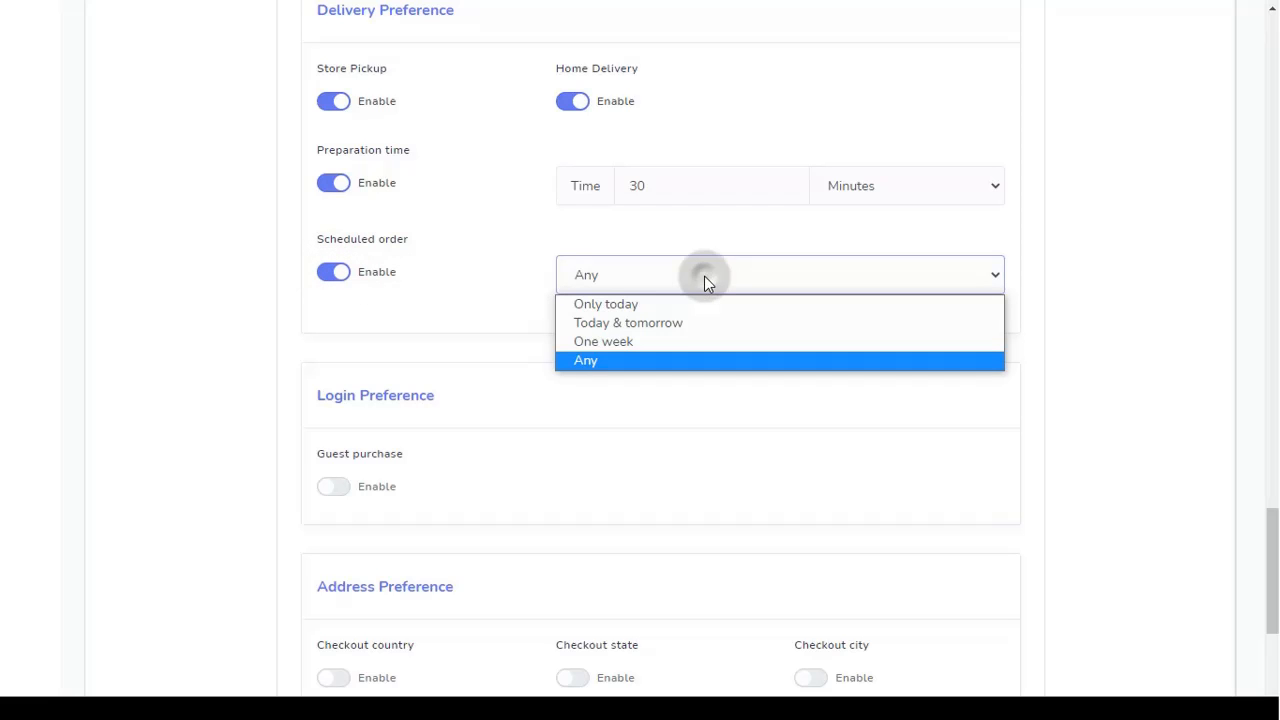
click(684, 326)
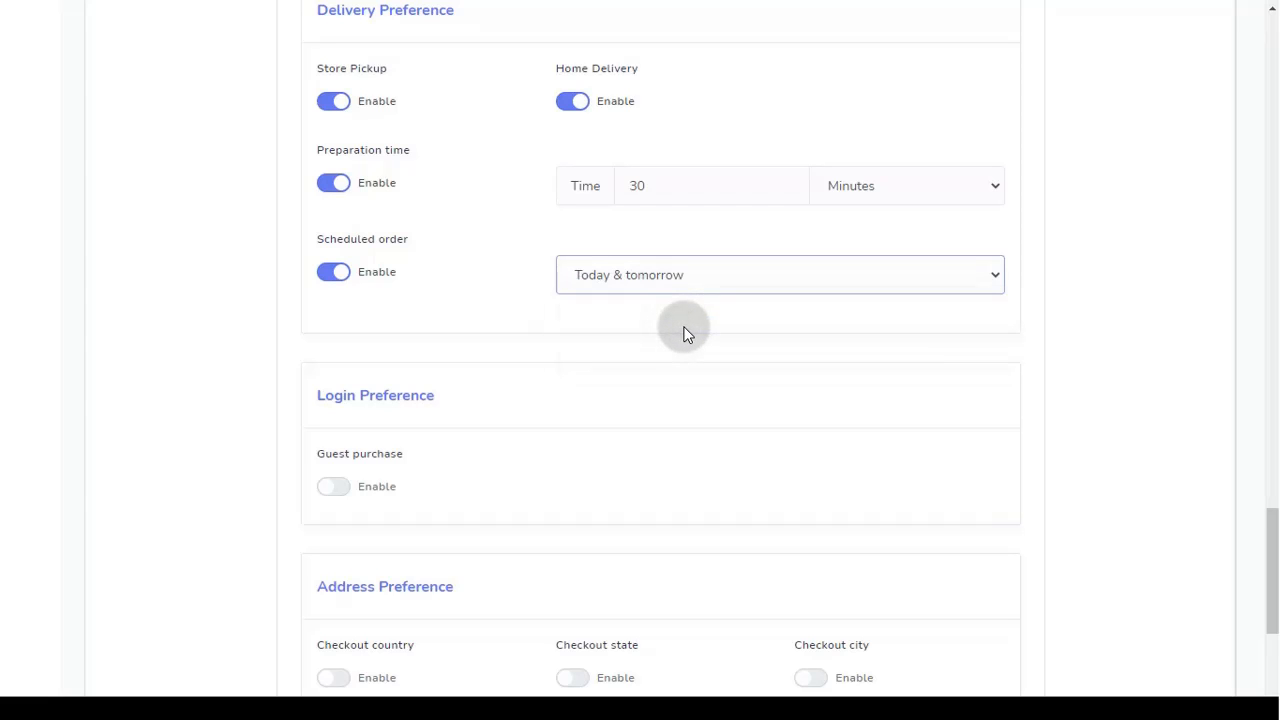
scroll(684, 334, down, 3)
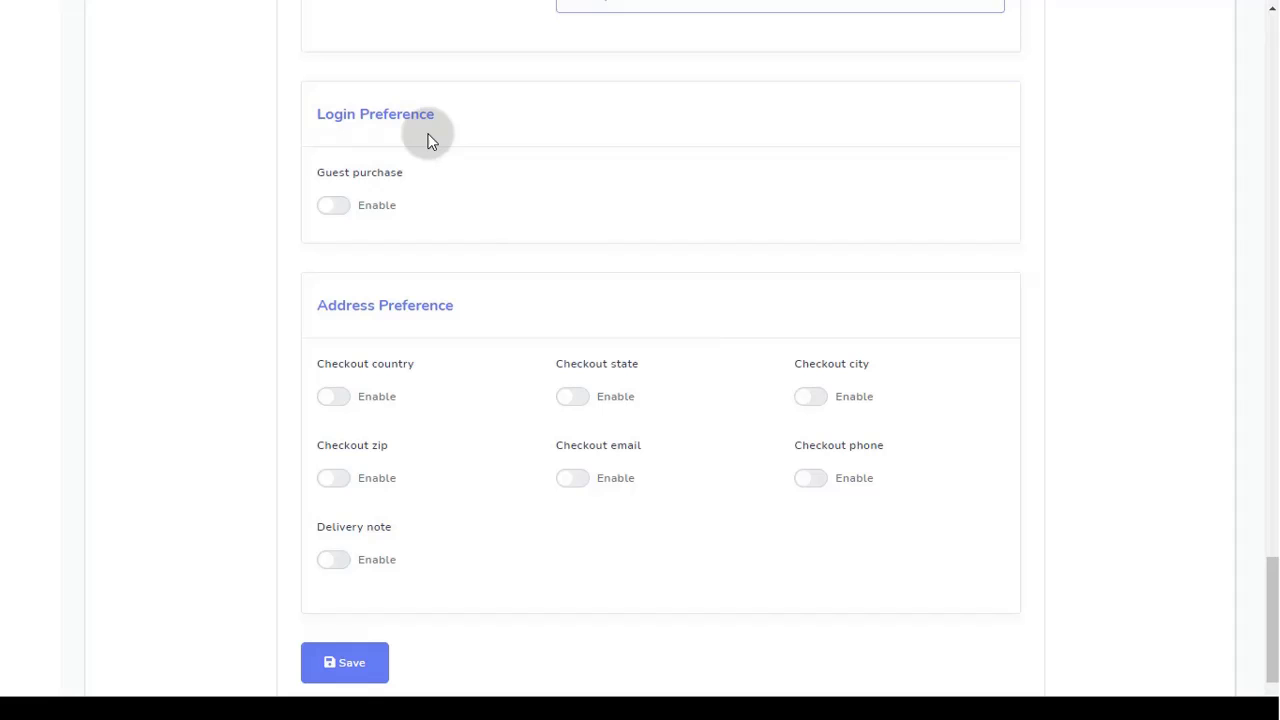
Step: Turn on guest purchase, checkout phone, city and delivery note, then save the checkout settings
click(337, 206)
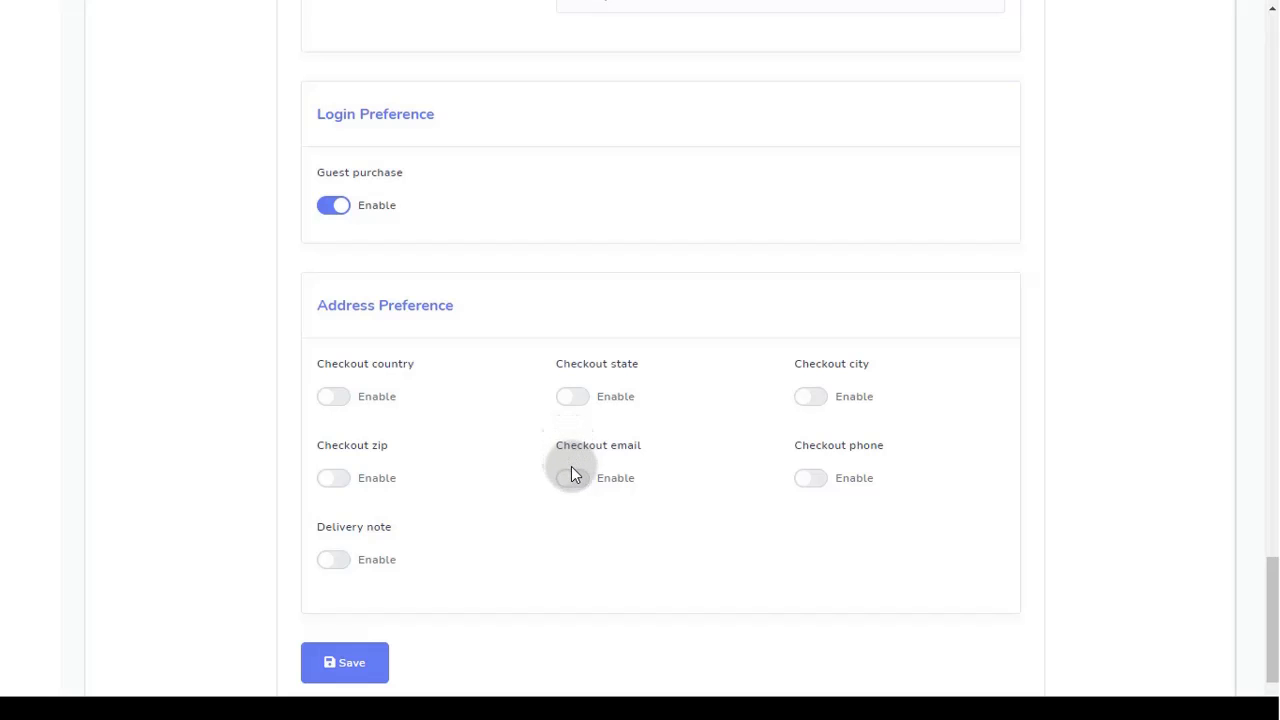
click(811, 479)
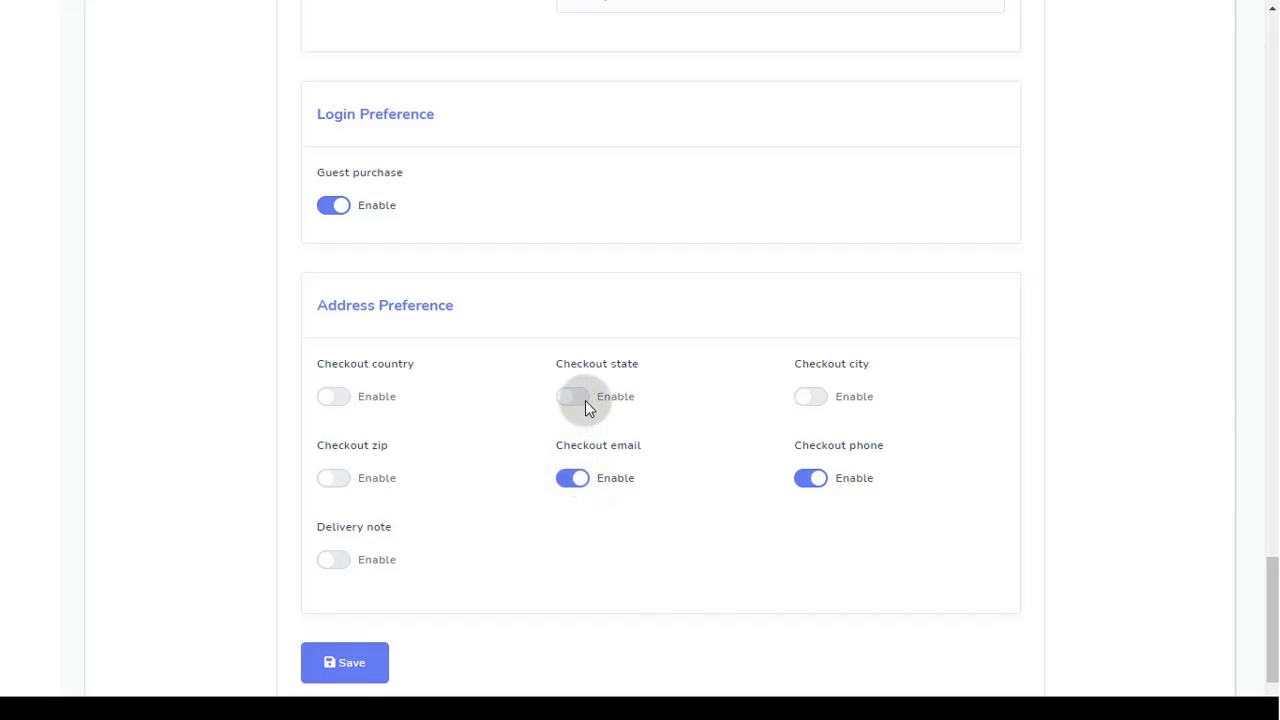
click(818, 400)
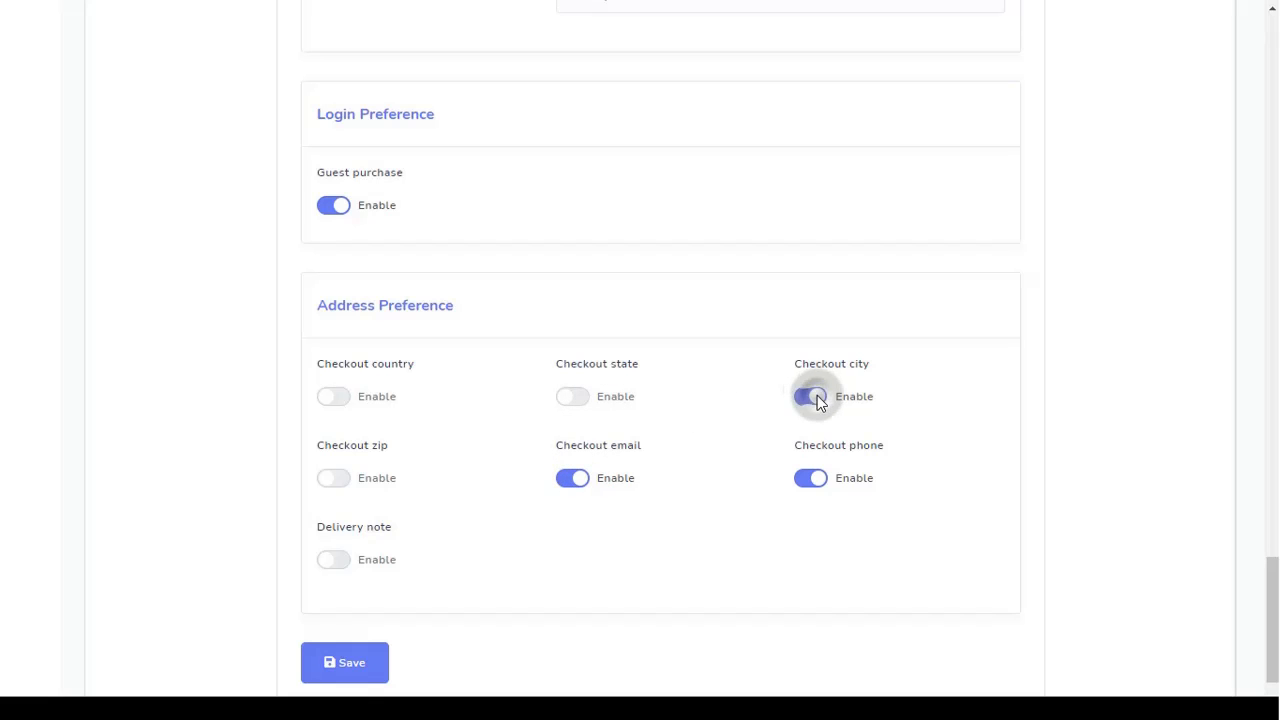
click(343, 562)
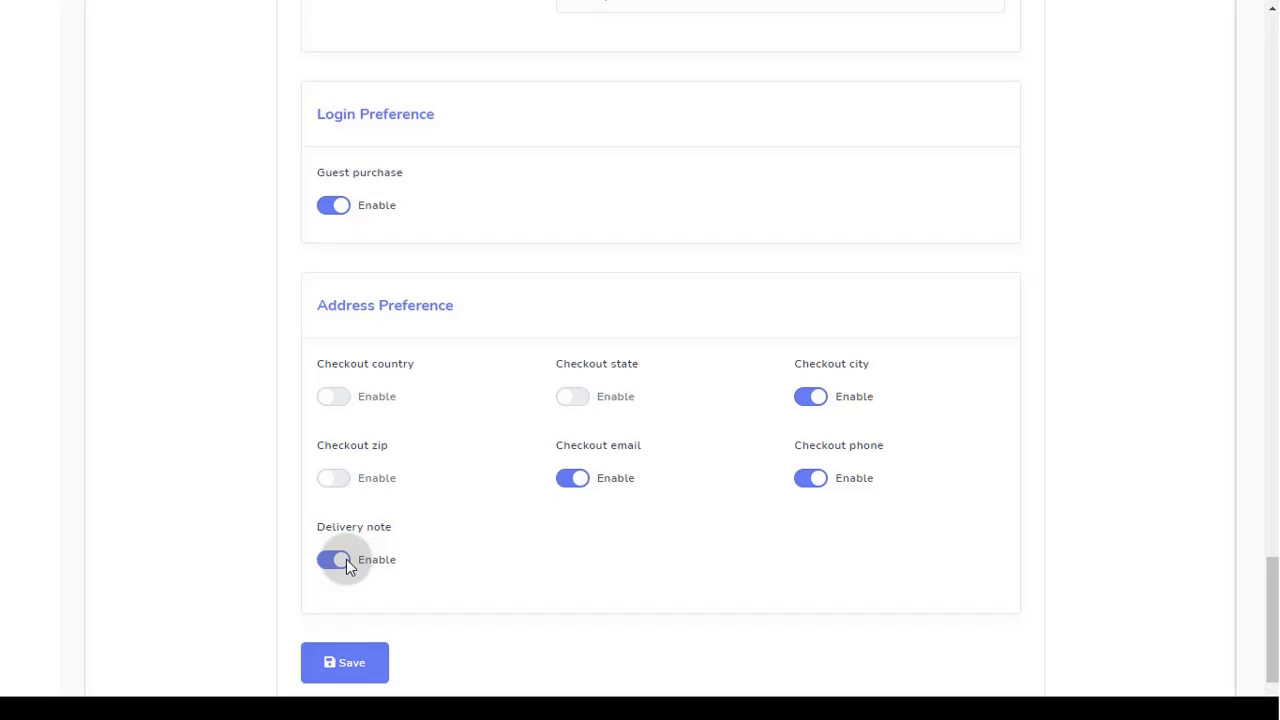
click(347, 680)
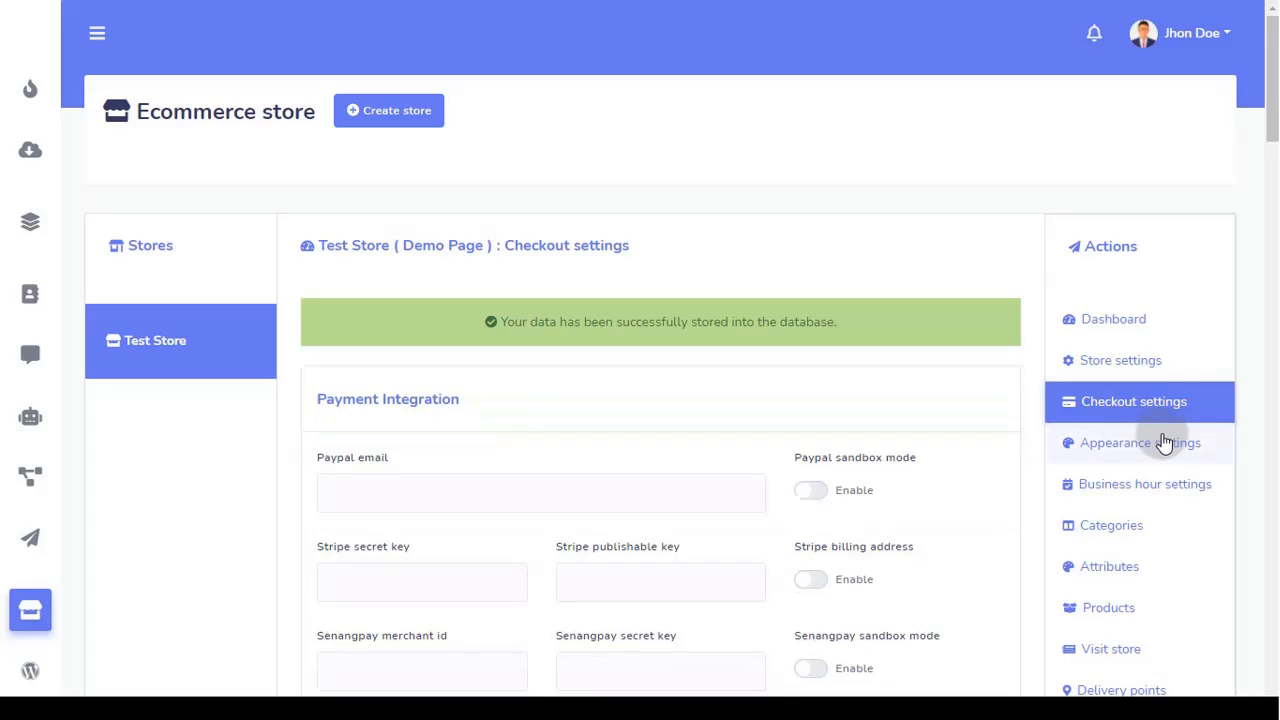
Step: In Appearance settings, choose a custom light teal theme colour and Category-wise product grouping
click(1165, 438)
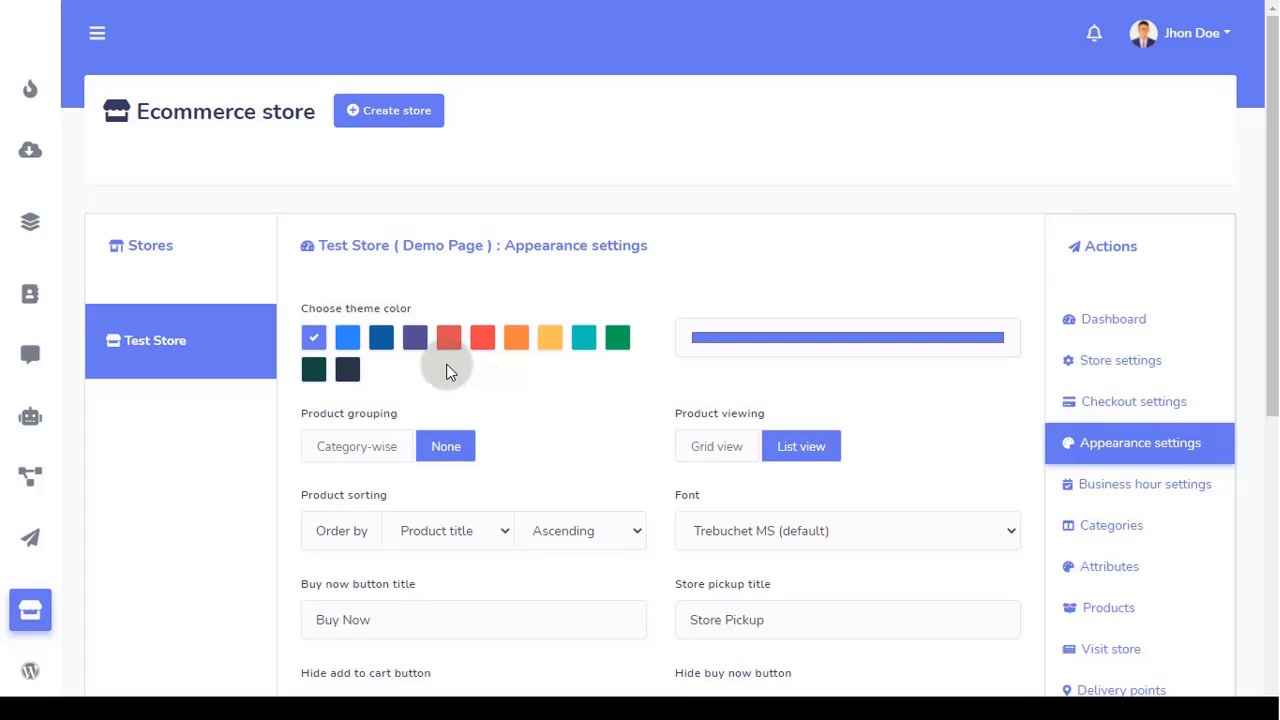
scroll(549, 371, down, 1)
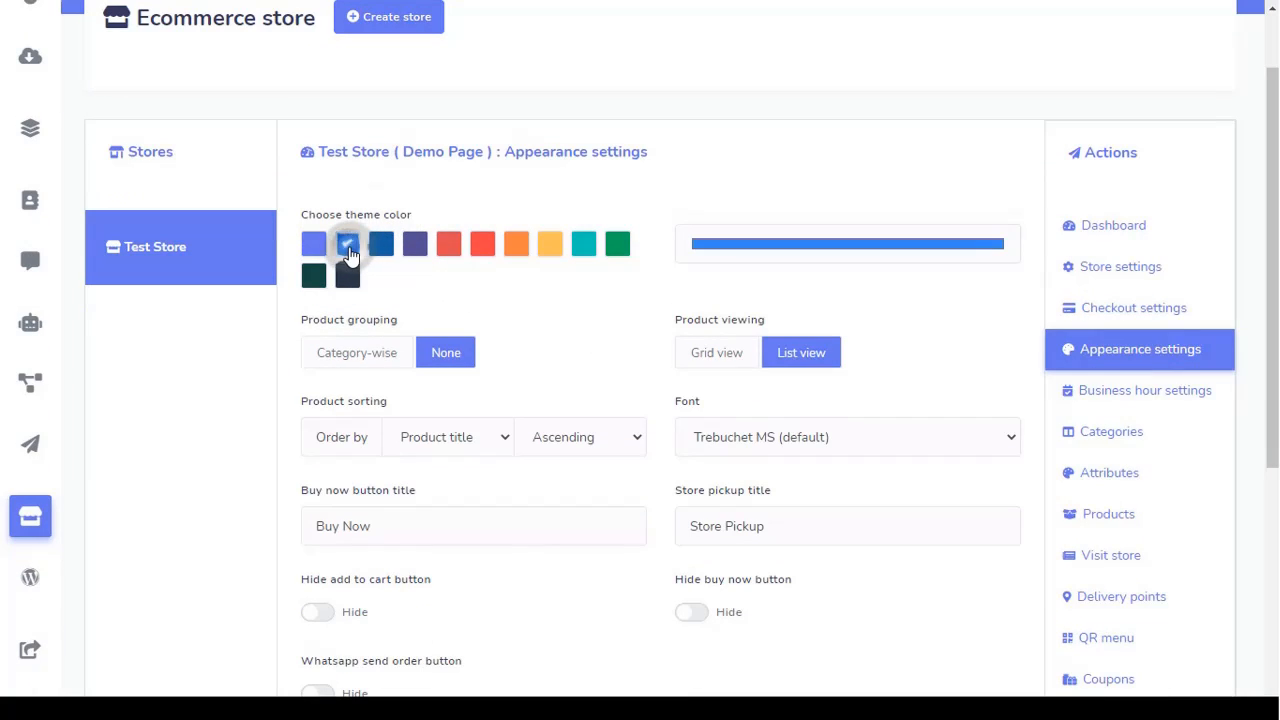
click(414, 247)
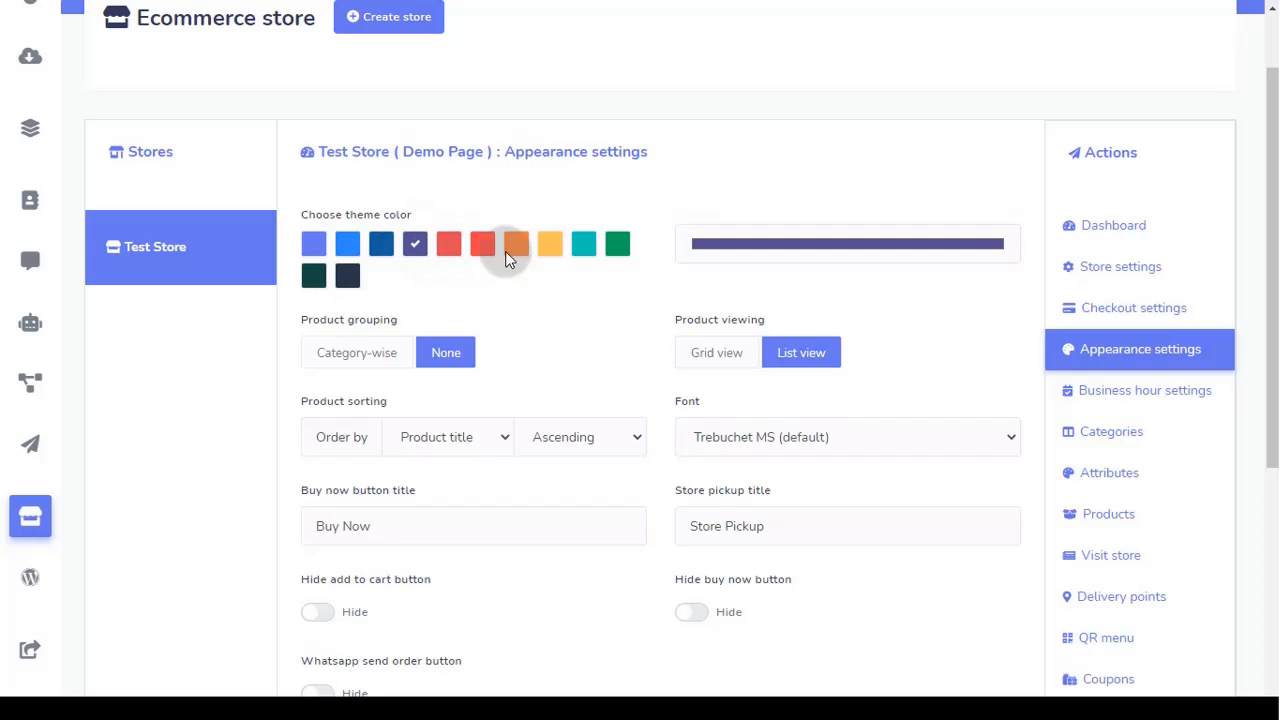
click(884, 247)
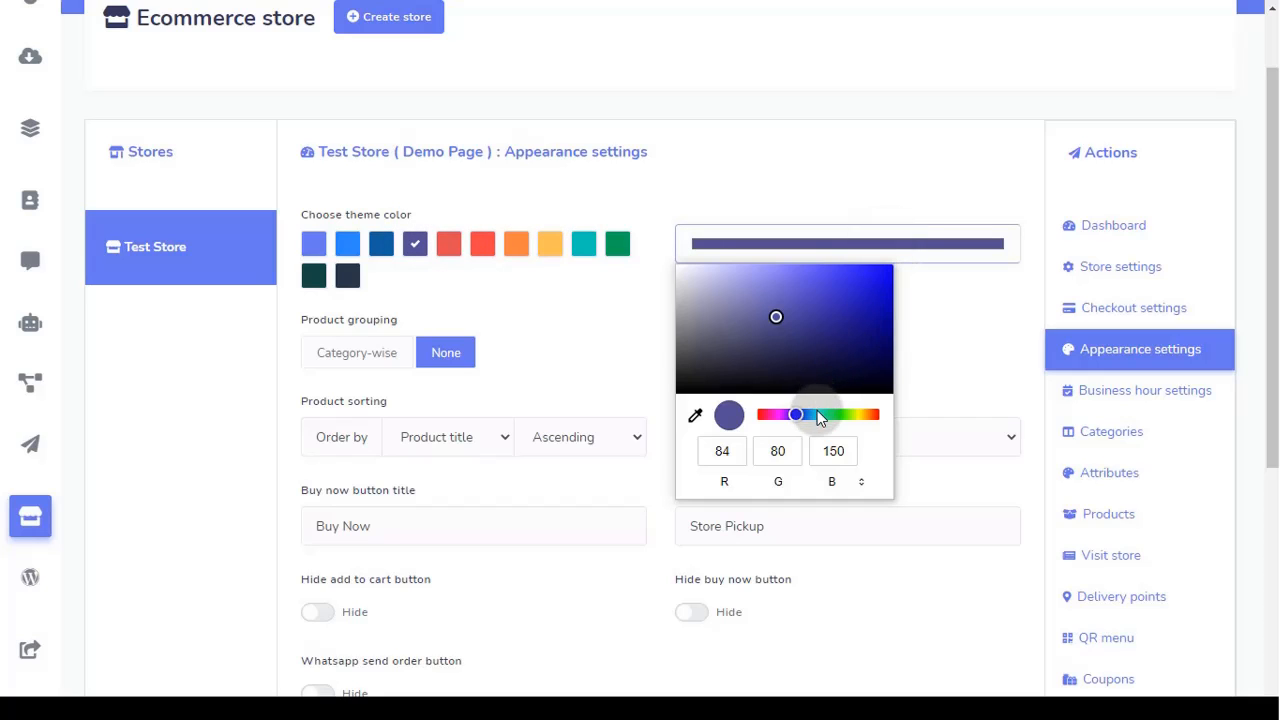
click(816, 414)
click(812, 342)
drag(812, 342, 756, 298)
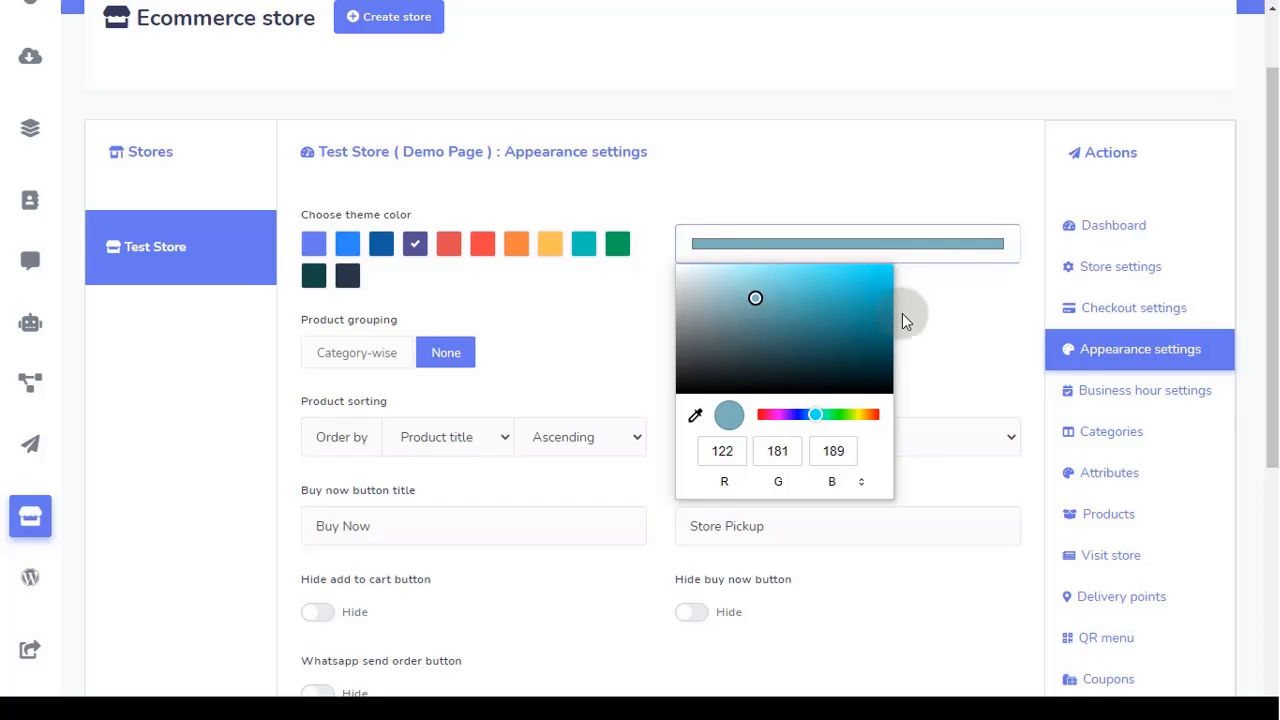
click(940, 320)
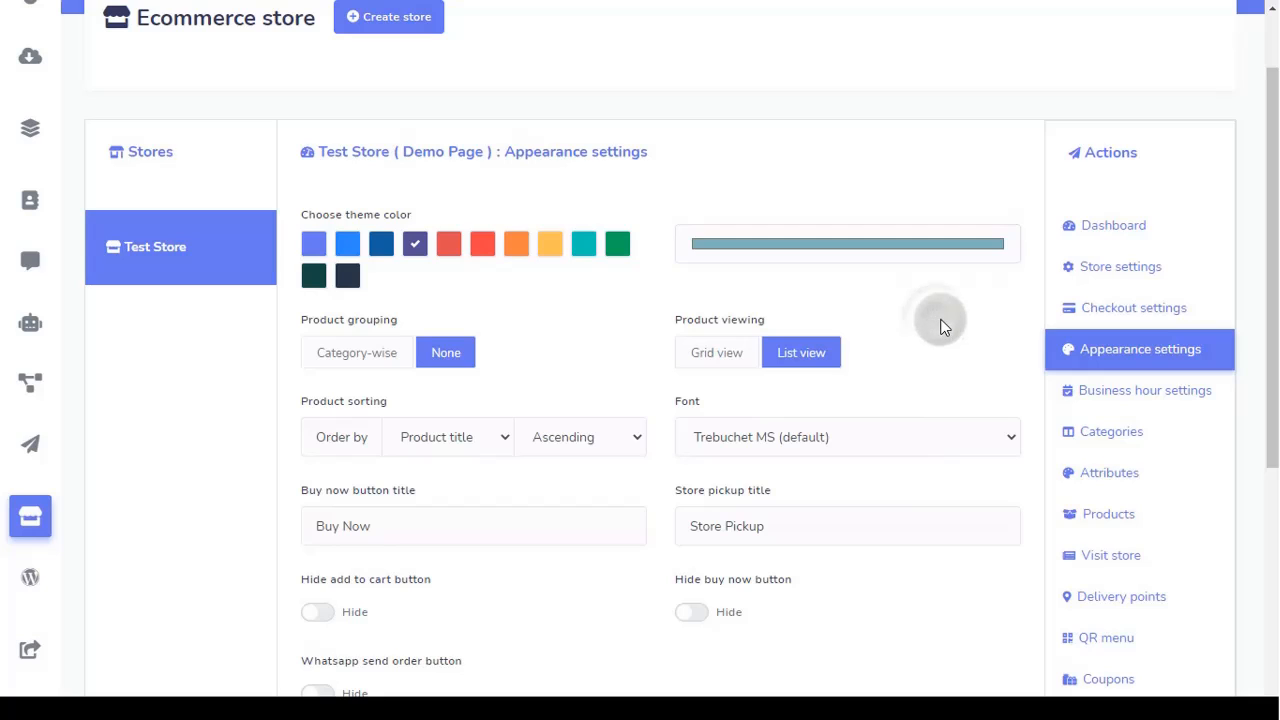
click(362, 353)
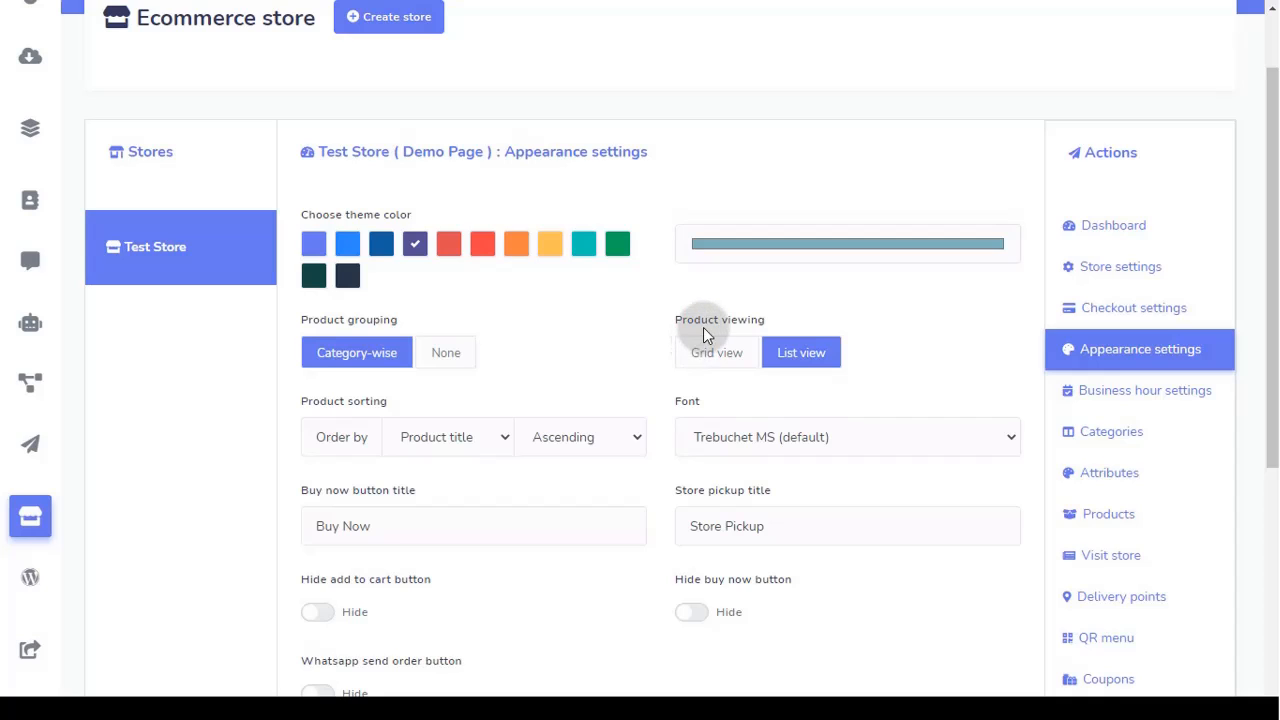
Step: Keep list view, sort products by title ascending, and set the store font to Garamond
click(720, 360)
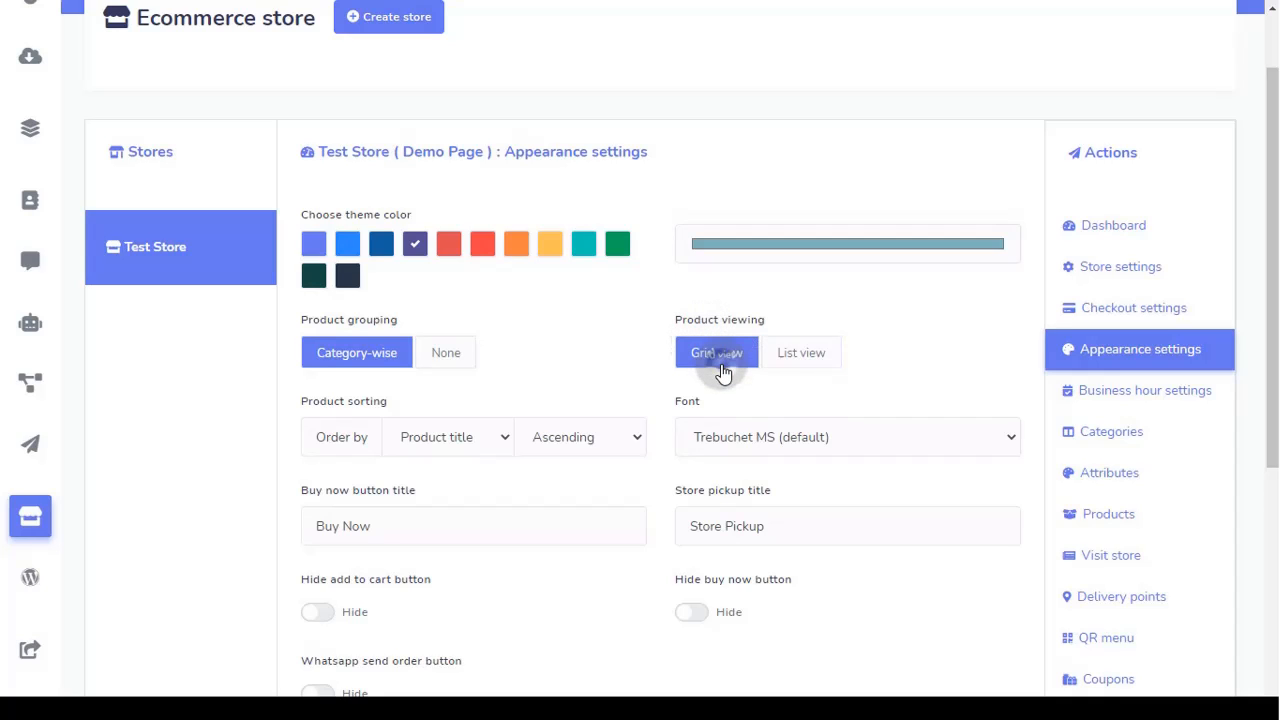
click(802, 358)
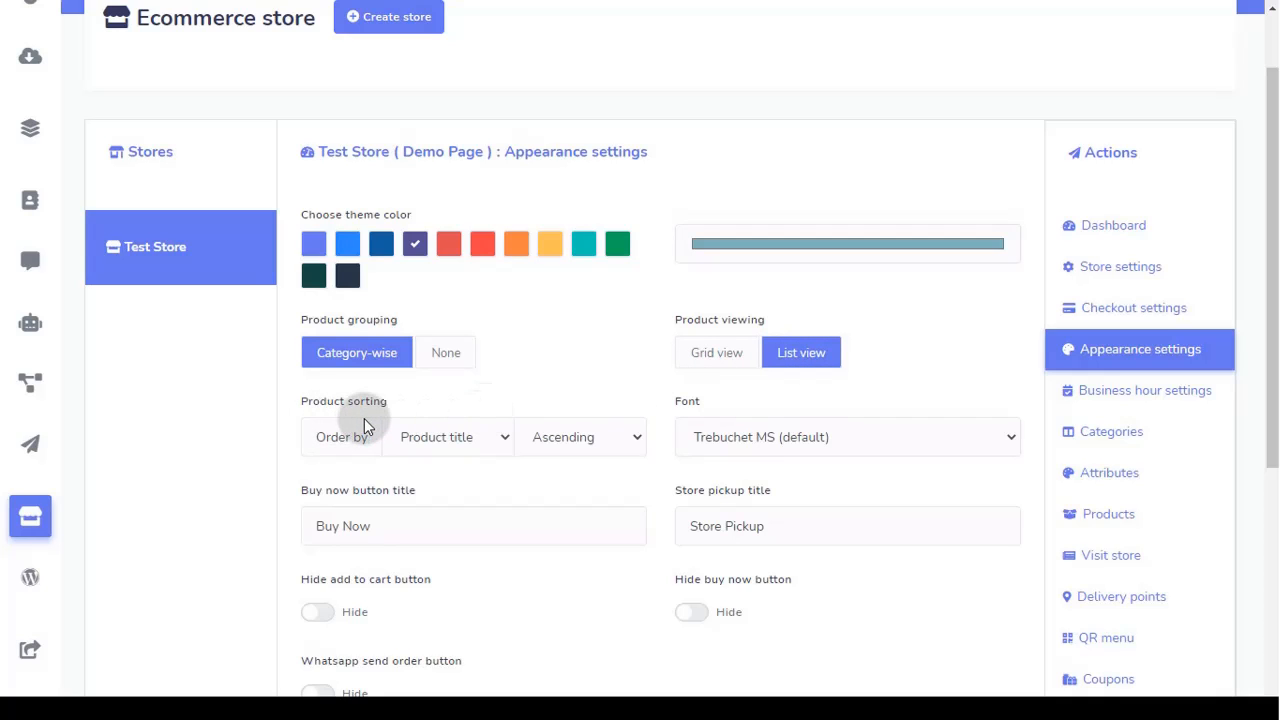
click(438, 437)
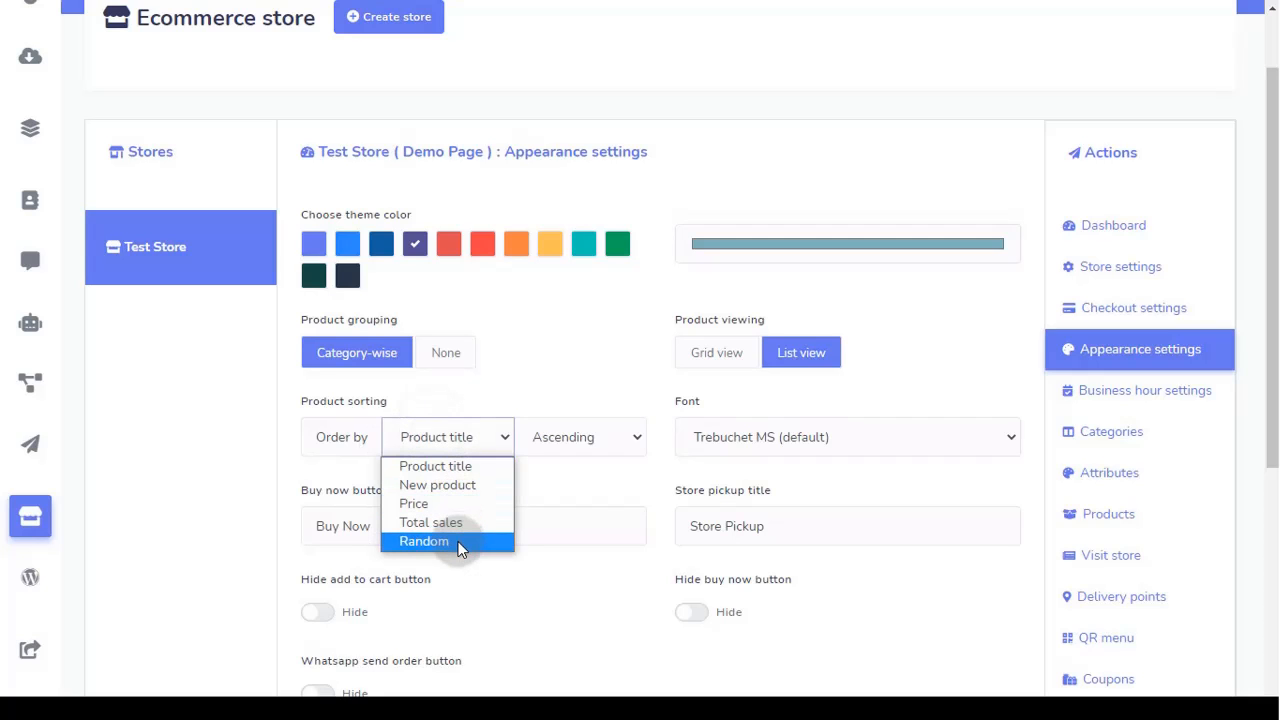
click(580, 437)
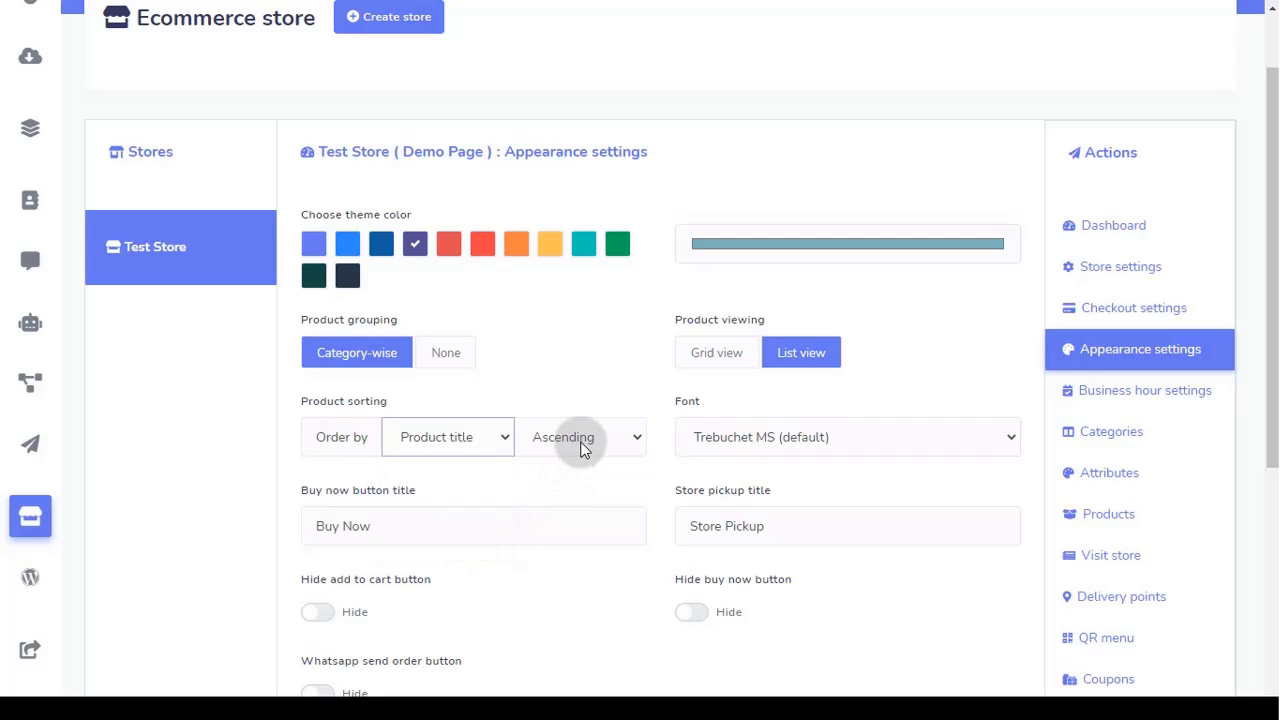
click(580, 441)
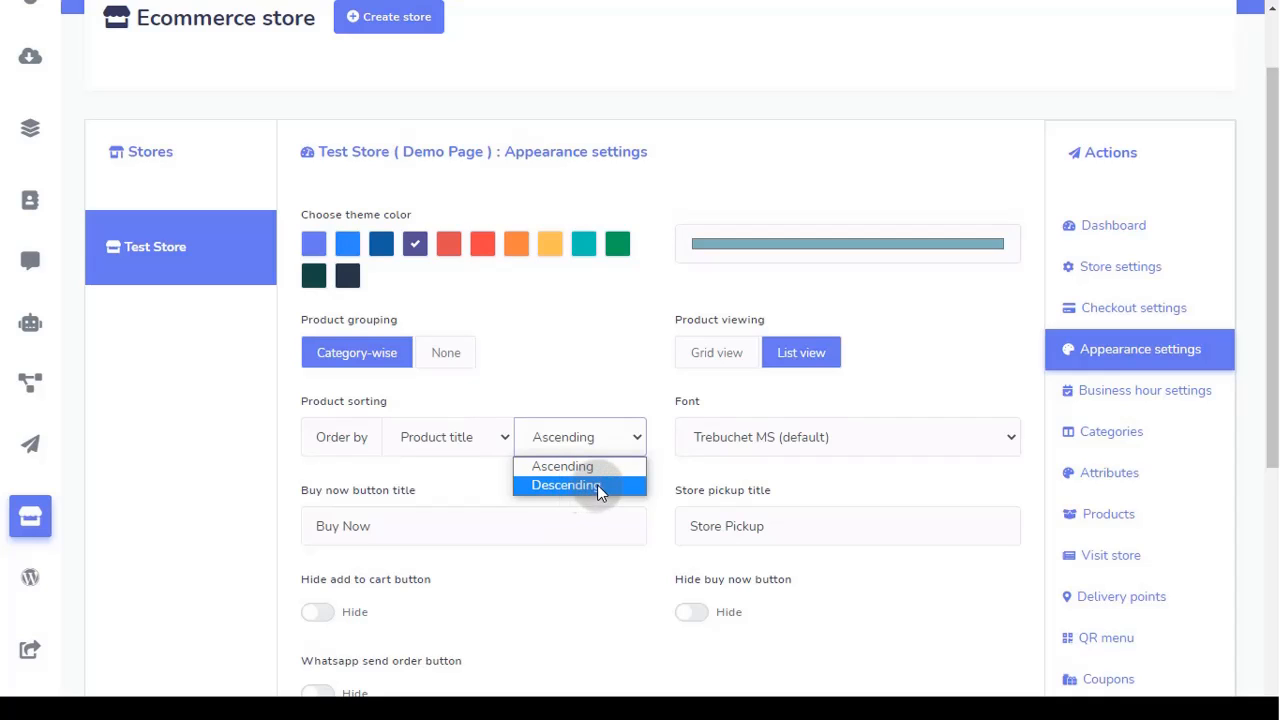
click(715, 441)
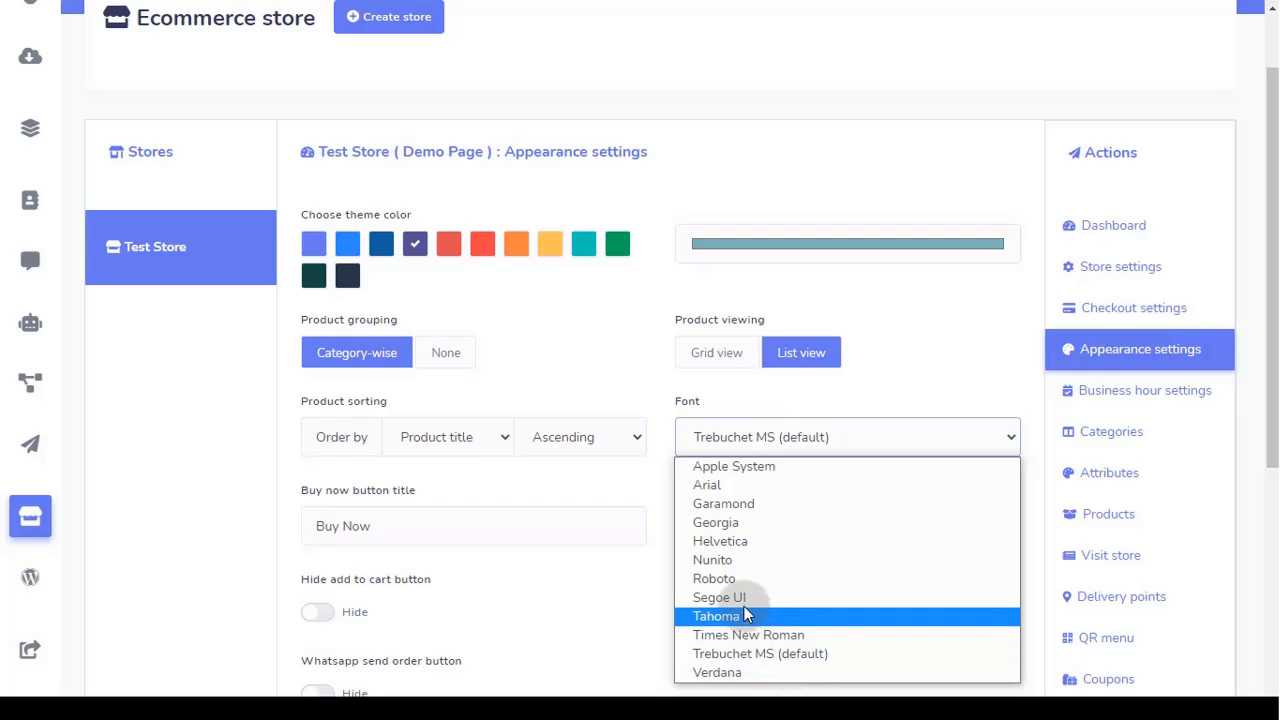
click(736, 503)
Step: Hide the add-to-cart button, leaving the buy now and store pickup titles unchanged
scroll(602, 484, down, 1)
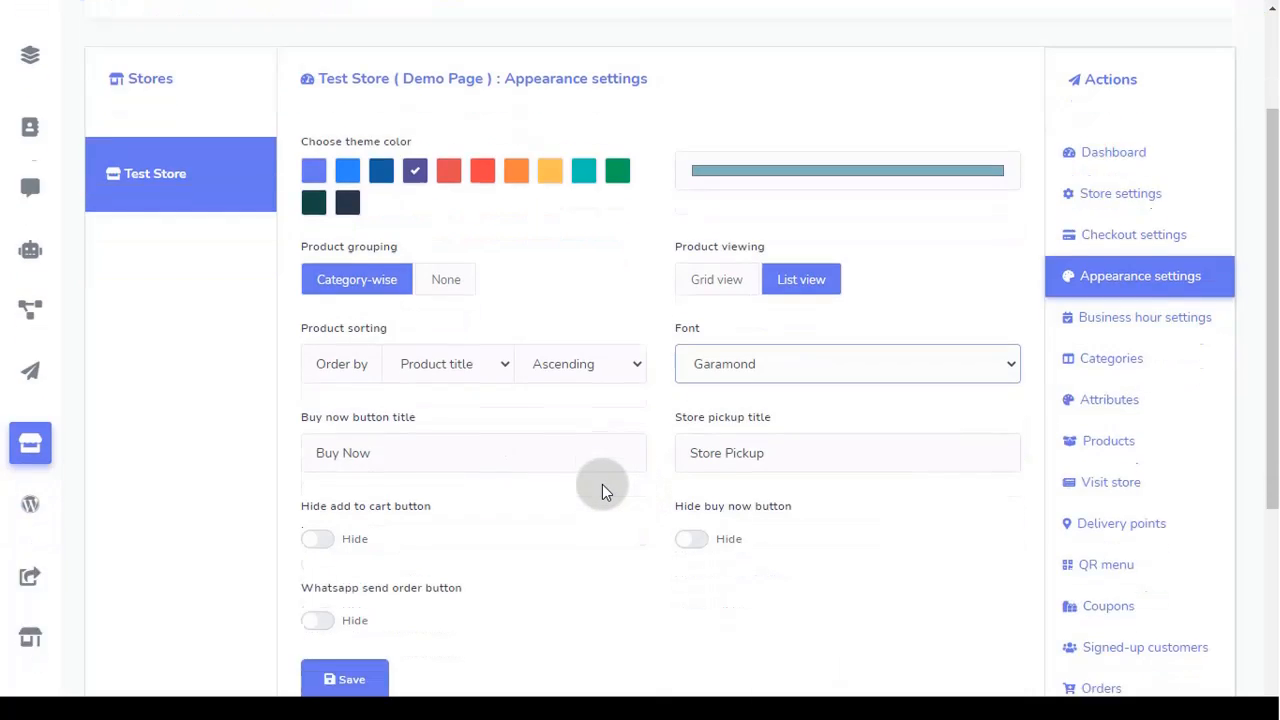
scroll(602, 484, down, 1)
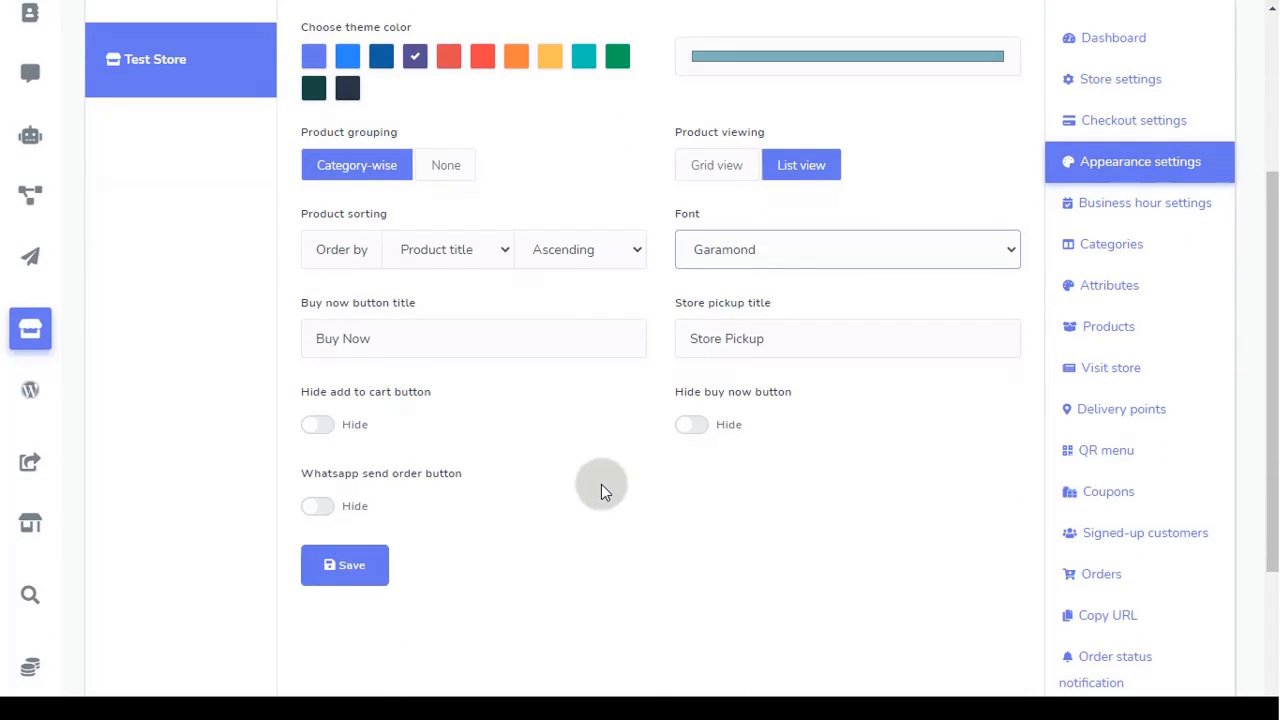
click(455, 343)
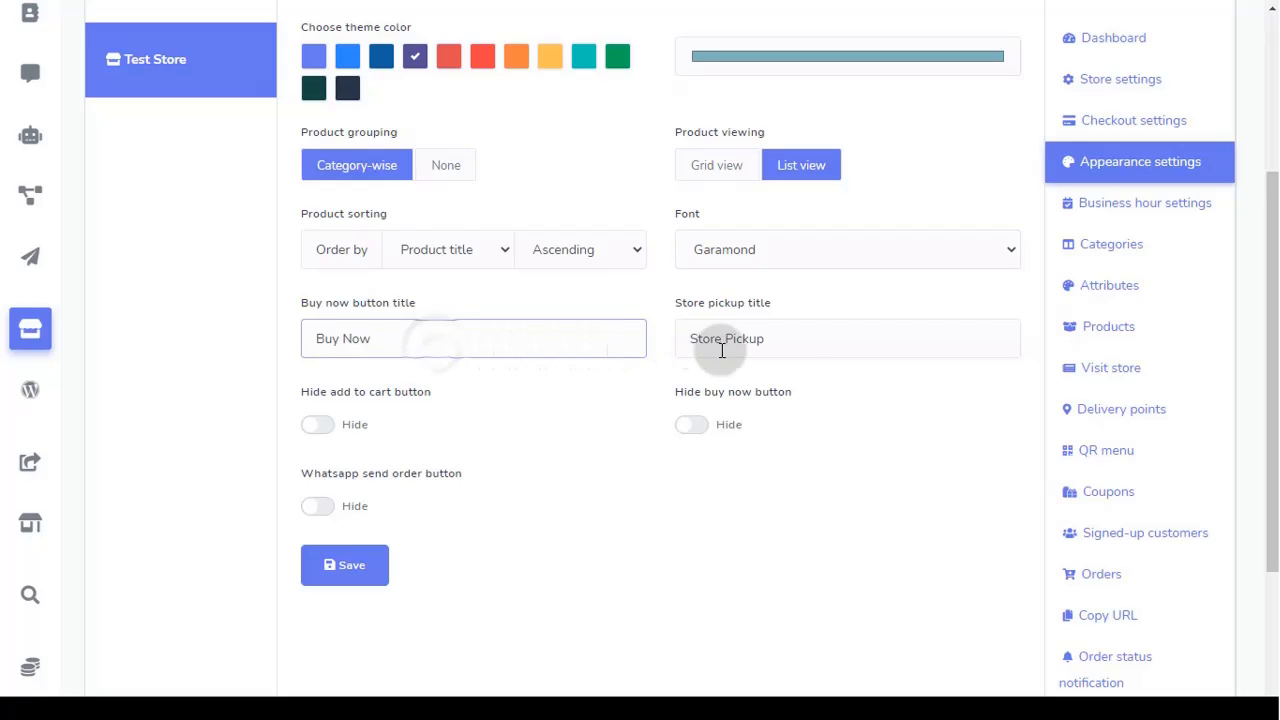
click(792, 350)
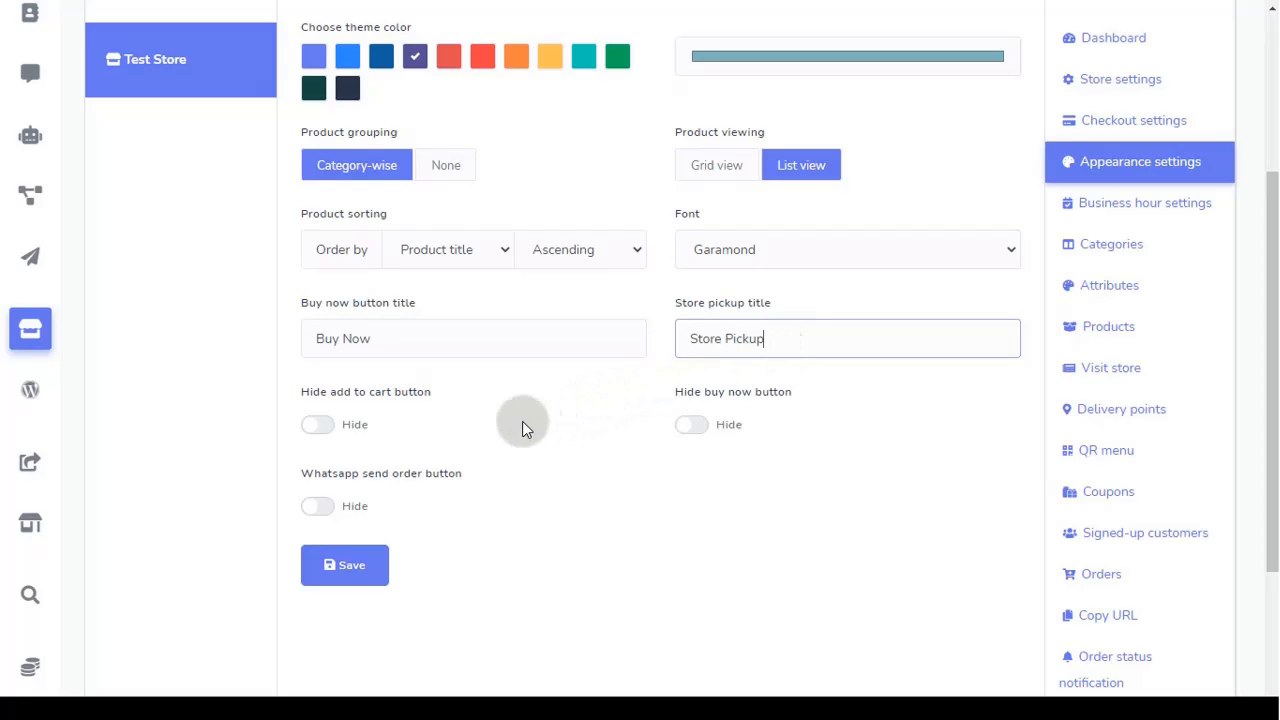
click(322, 430)
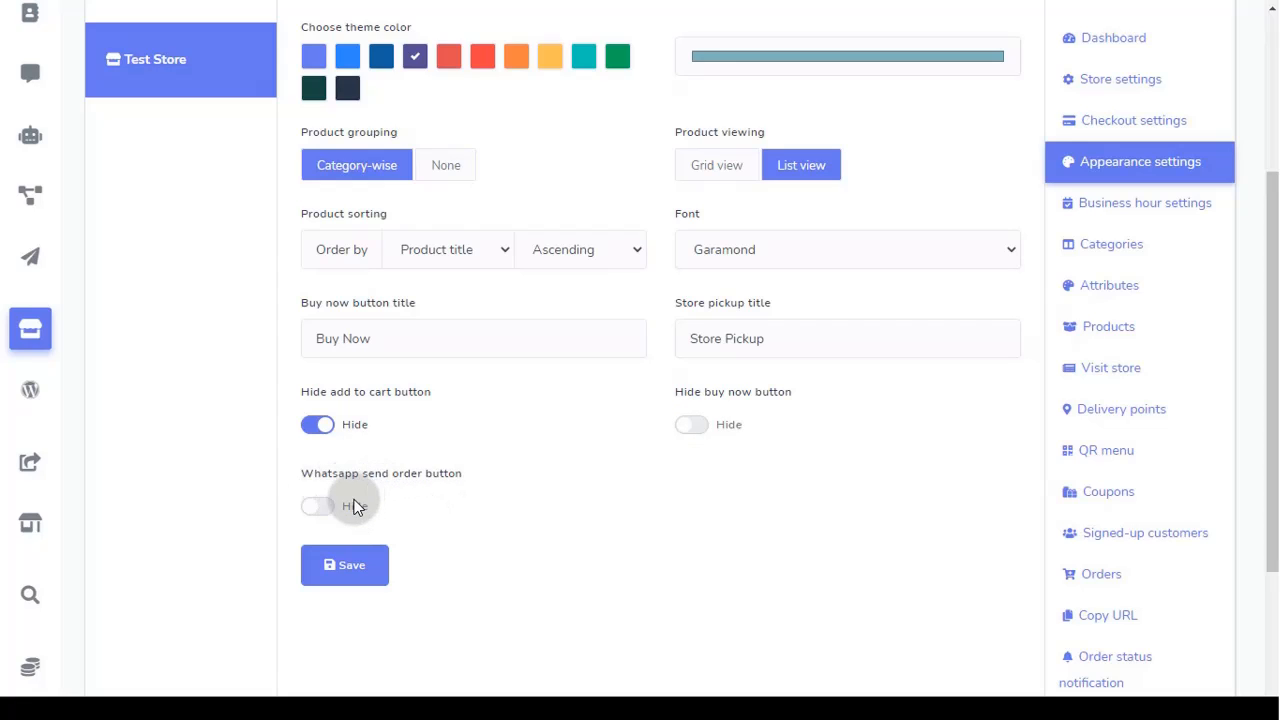
Step: Turn on WhatsApp send order and review its phone field and order message variables
click(322, 506)
scroll(291, 495, down, 3)
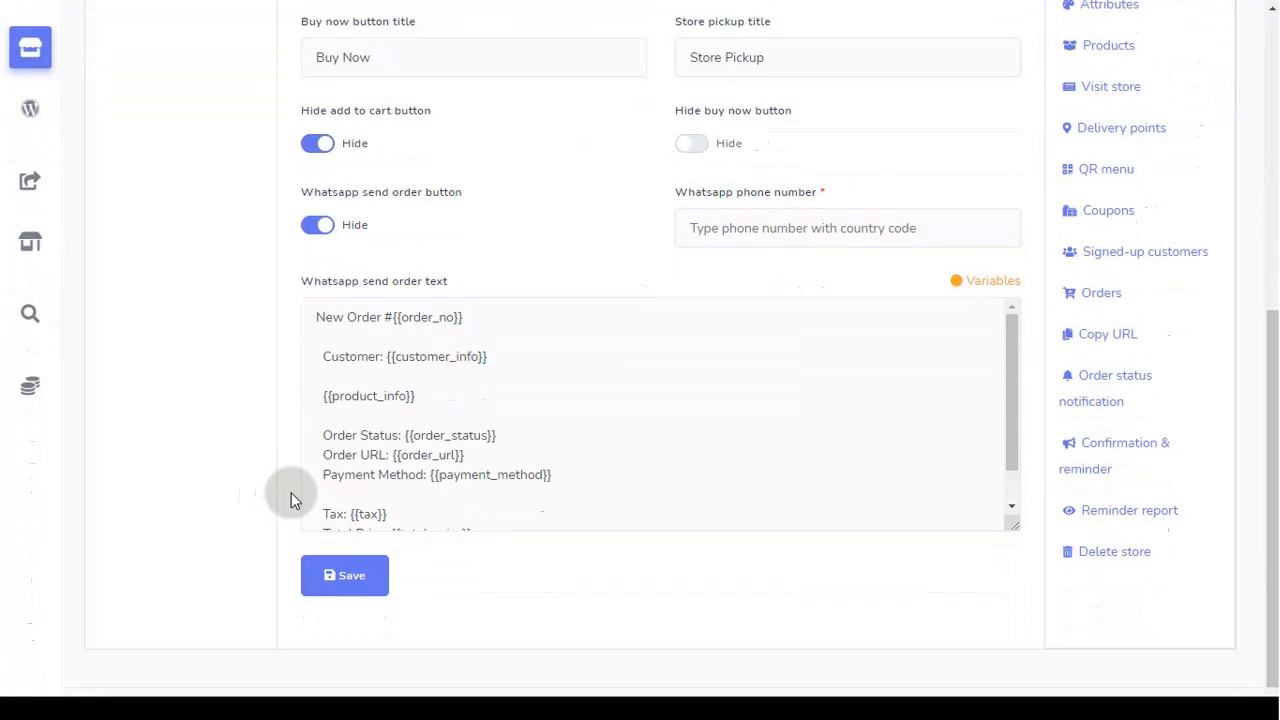
scroll(530, 397, down, 1)
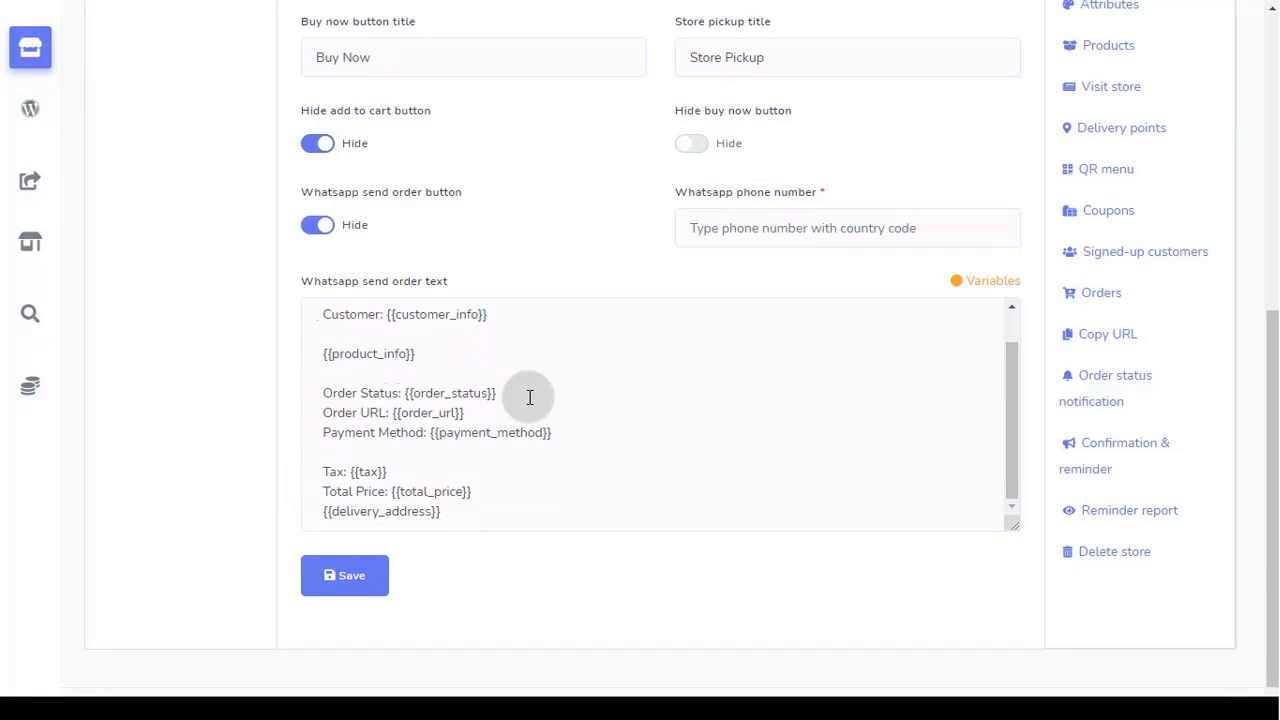
click(723, 228)
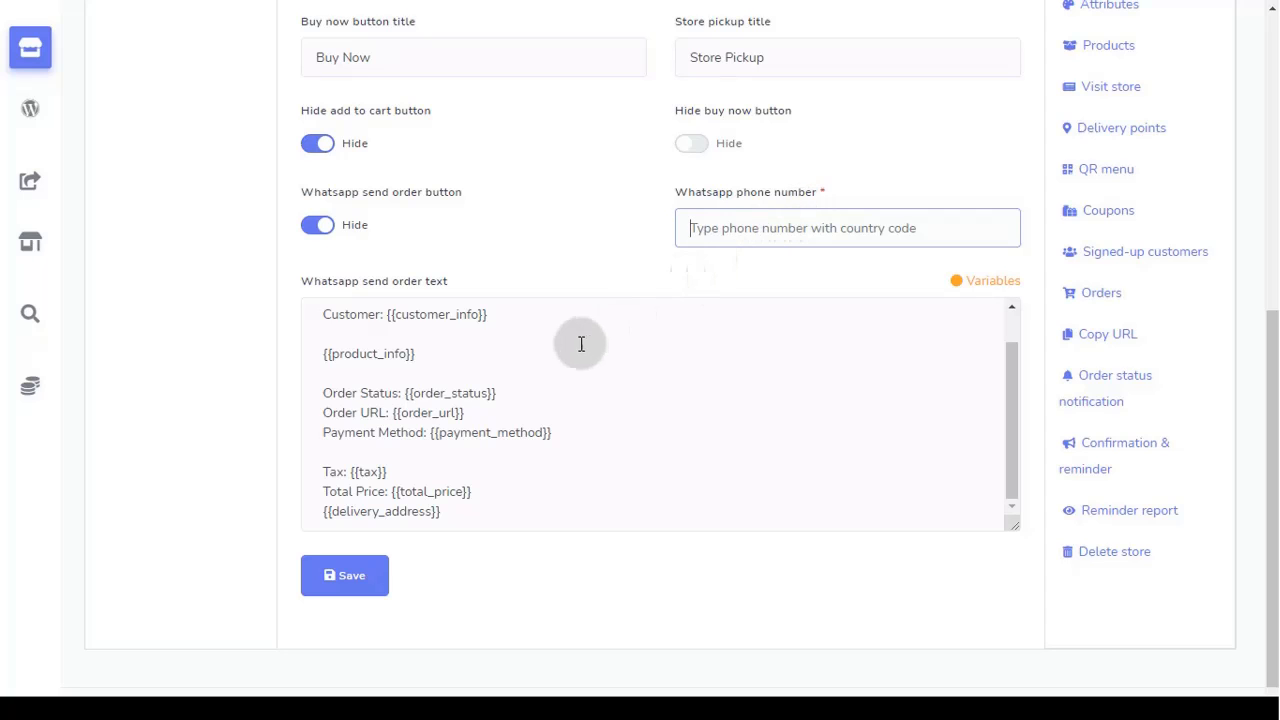
scroll(563, 351, up, 3)
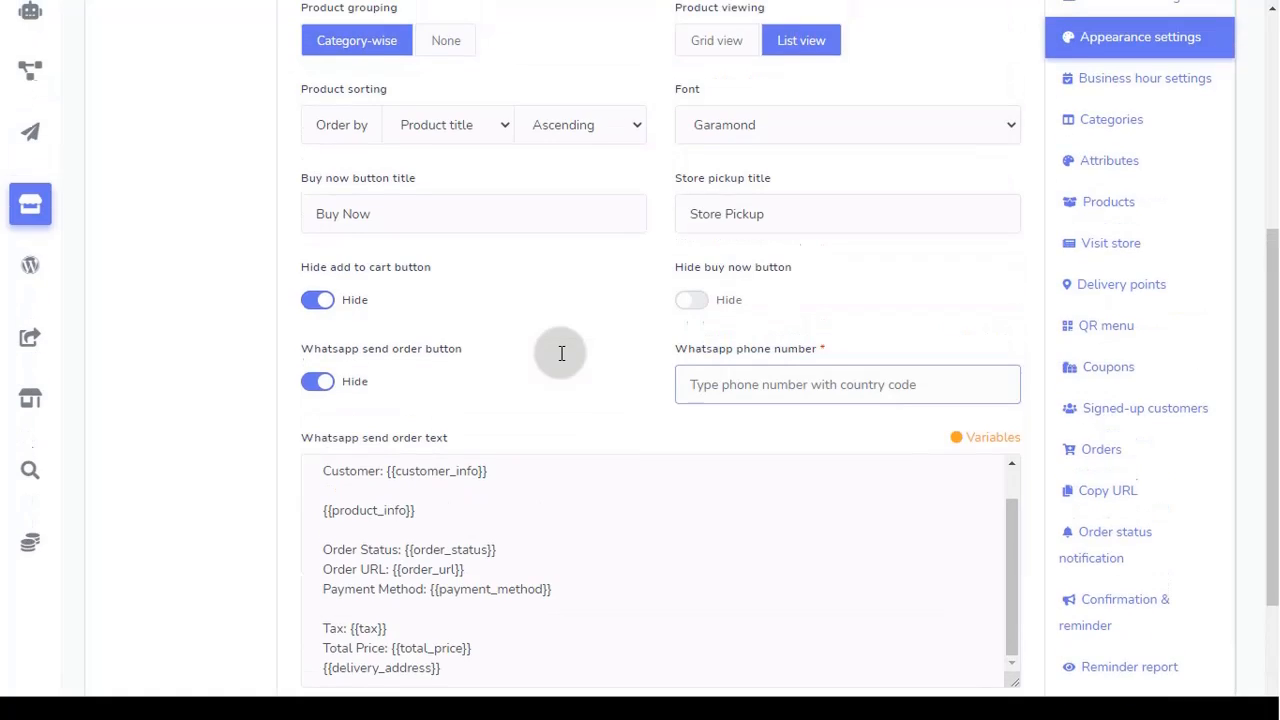
scroll(570, 385, down, 2)
click(577, 414)
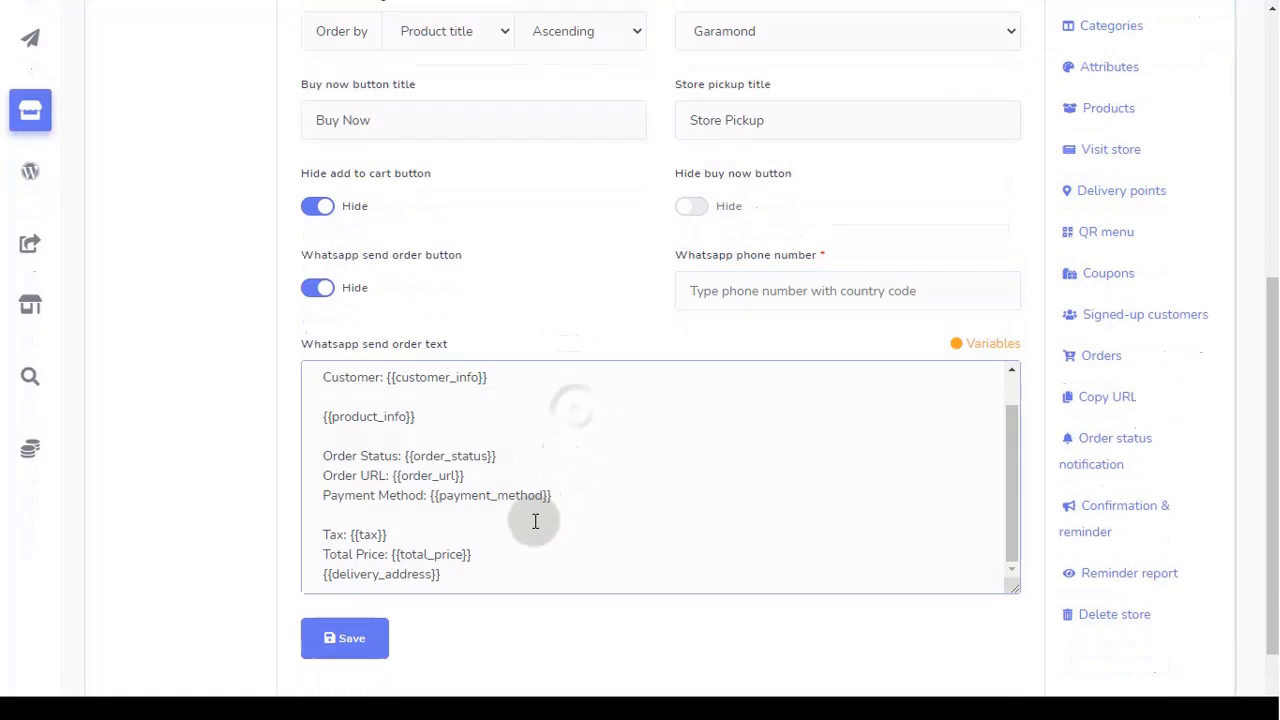
scroll(535, 524, up, 1)
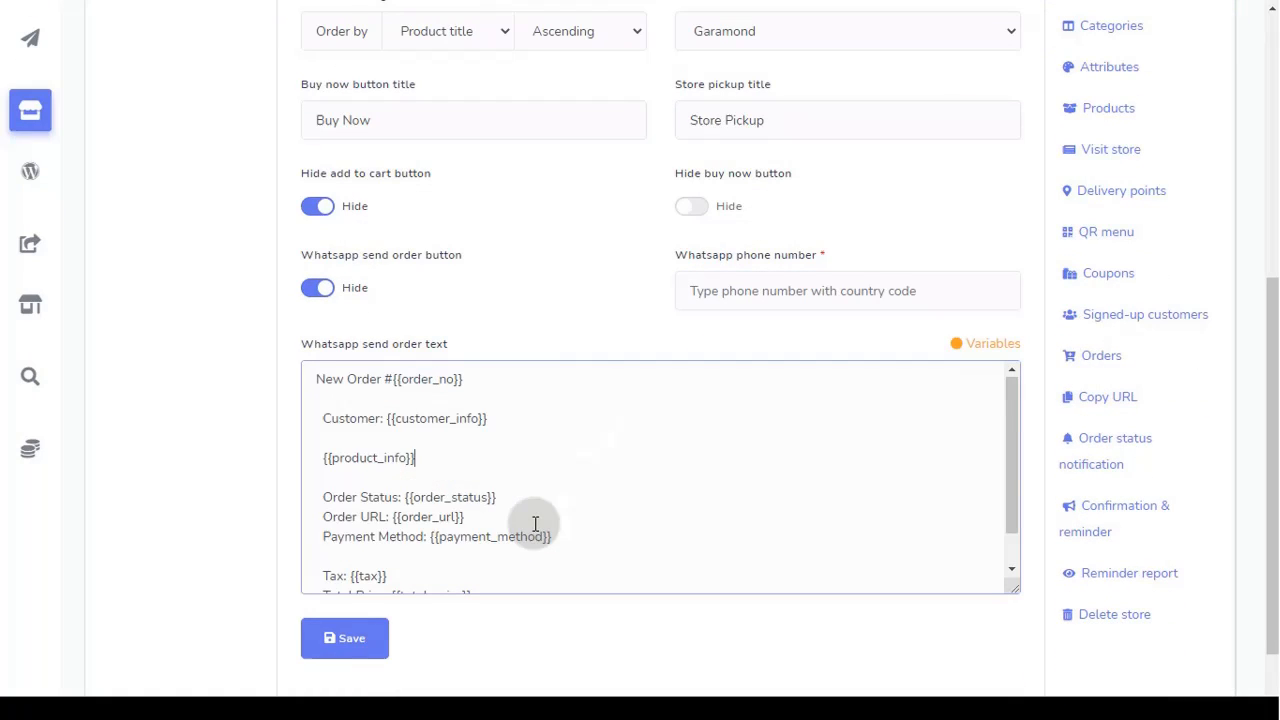
click(995, 355)
scroll(866, 385, up, 2)
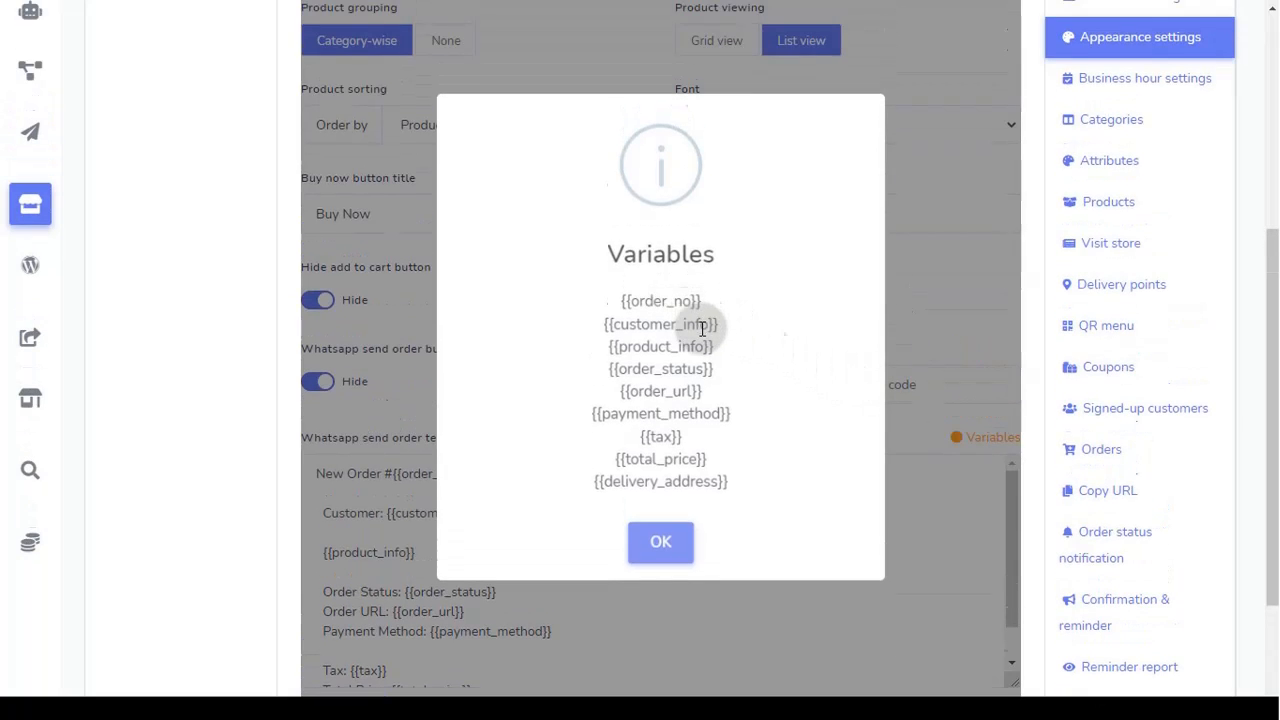
click(660, 540)
Step: Switch the WhatsApp send order button off and save the appearance settings
scroll(657, 558, down, 2)
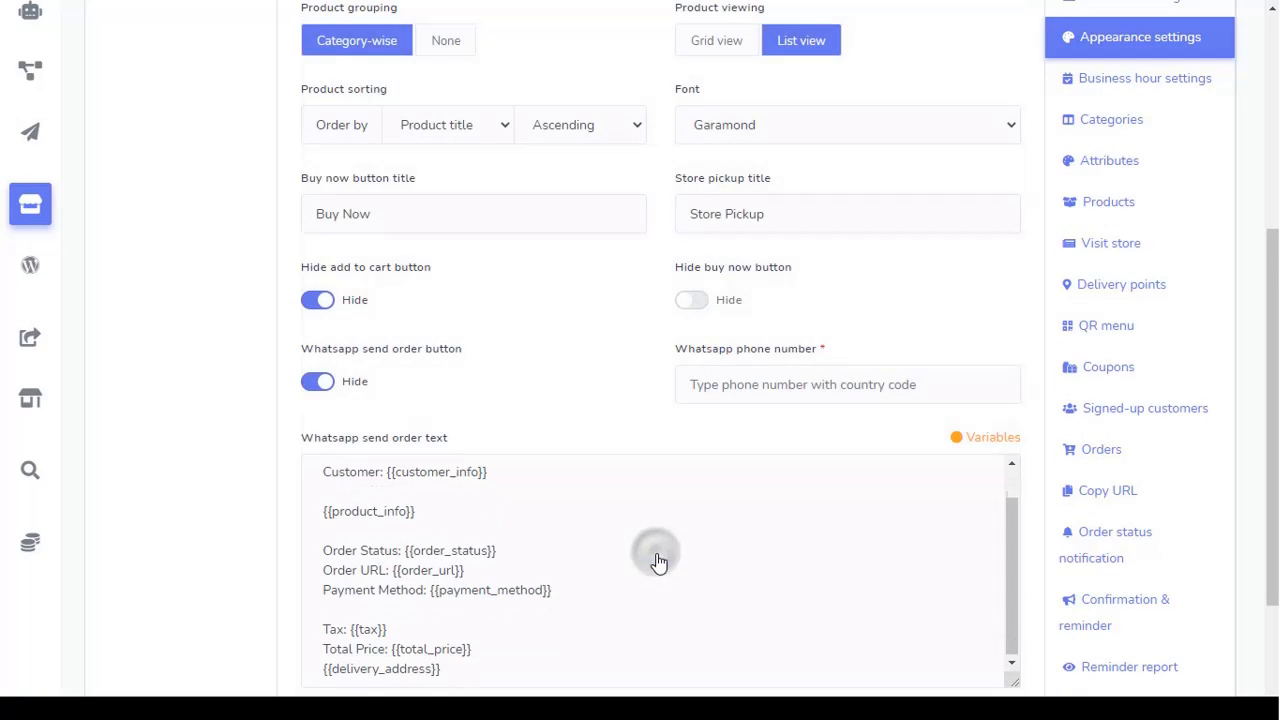
scroll(590, 594, down, 3)
click(330, 196)
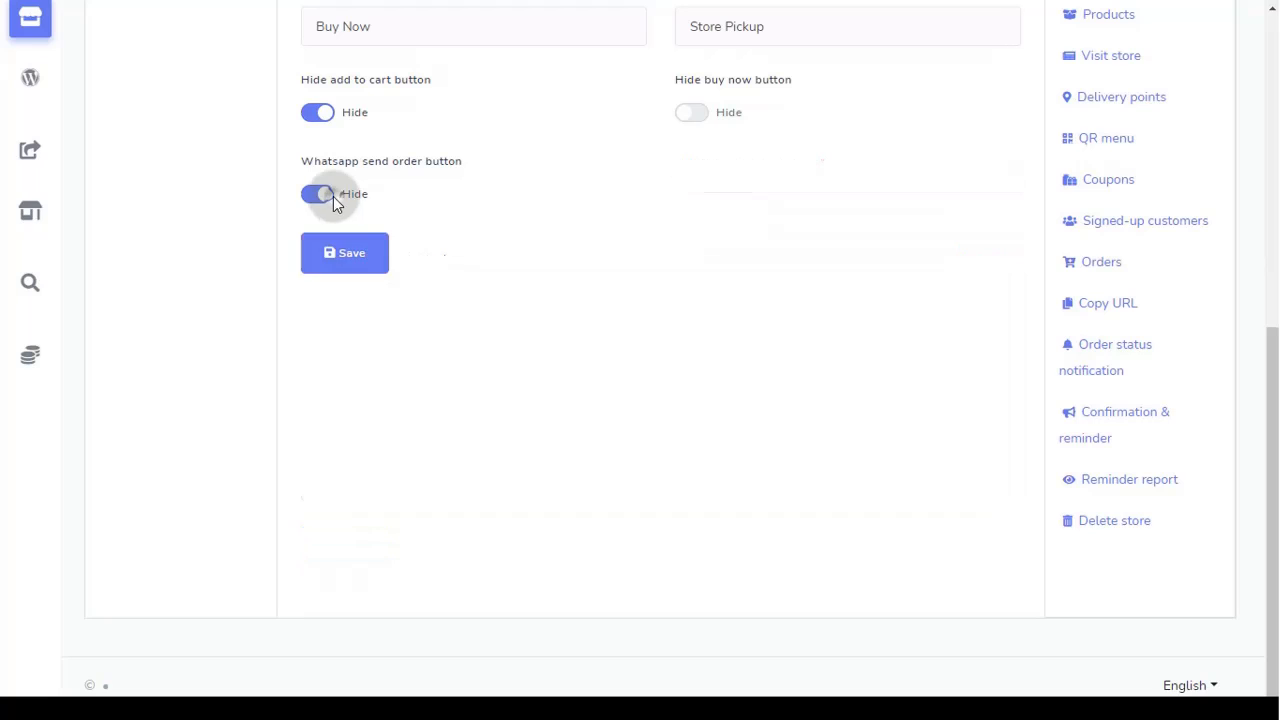
click(347, 327)
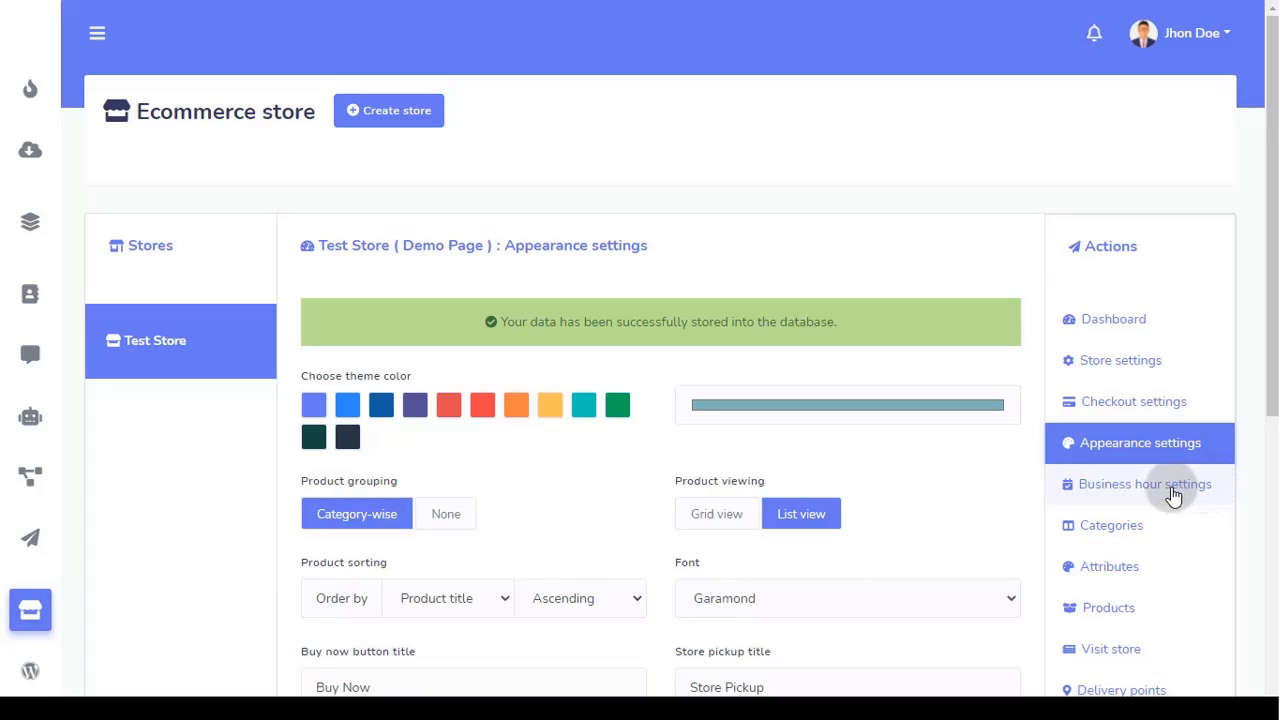
Step: Save Test Store's business hours with Always open set back to Yes
click(1174, 490)
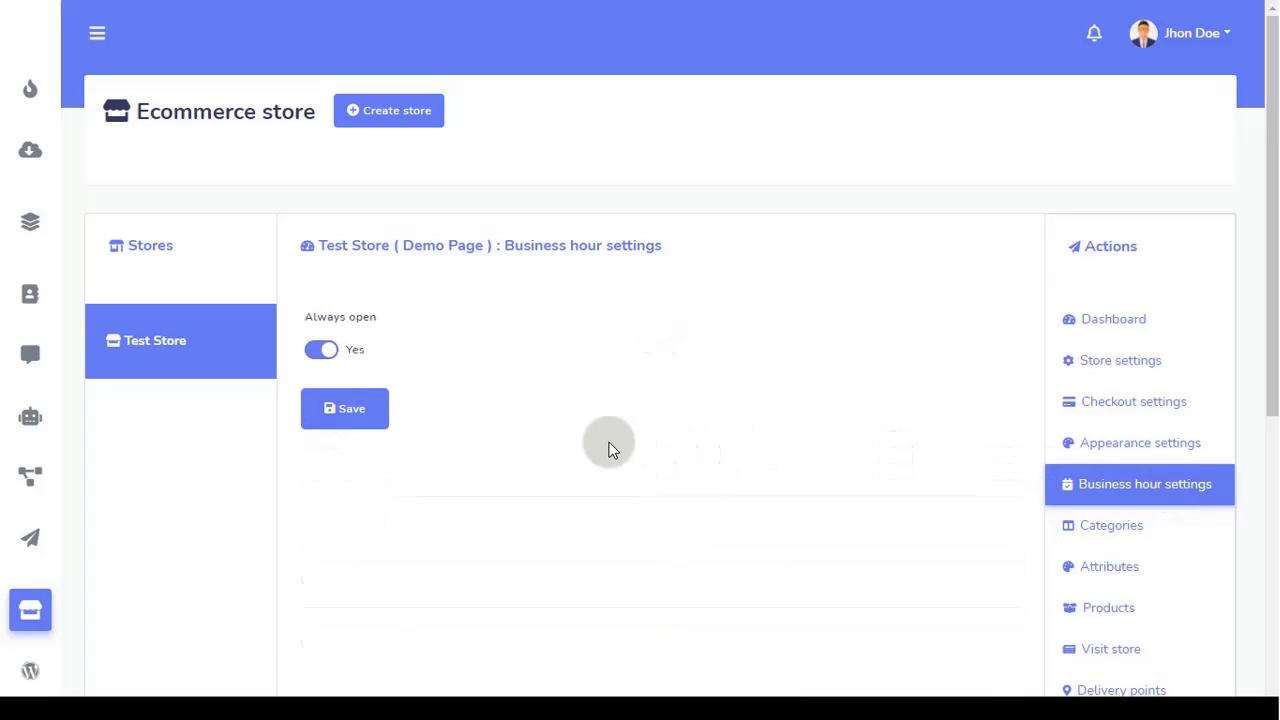
click(320, 352)
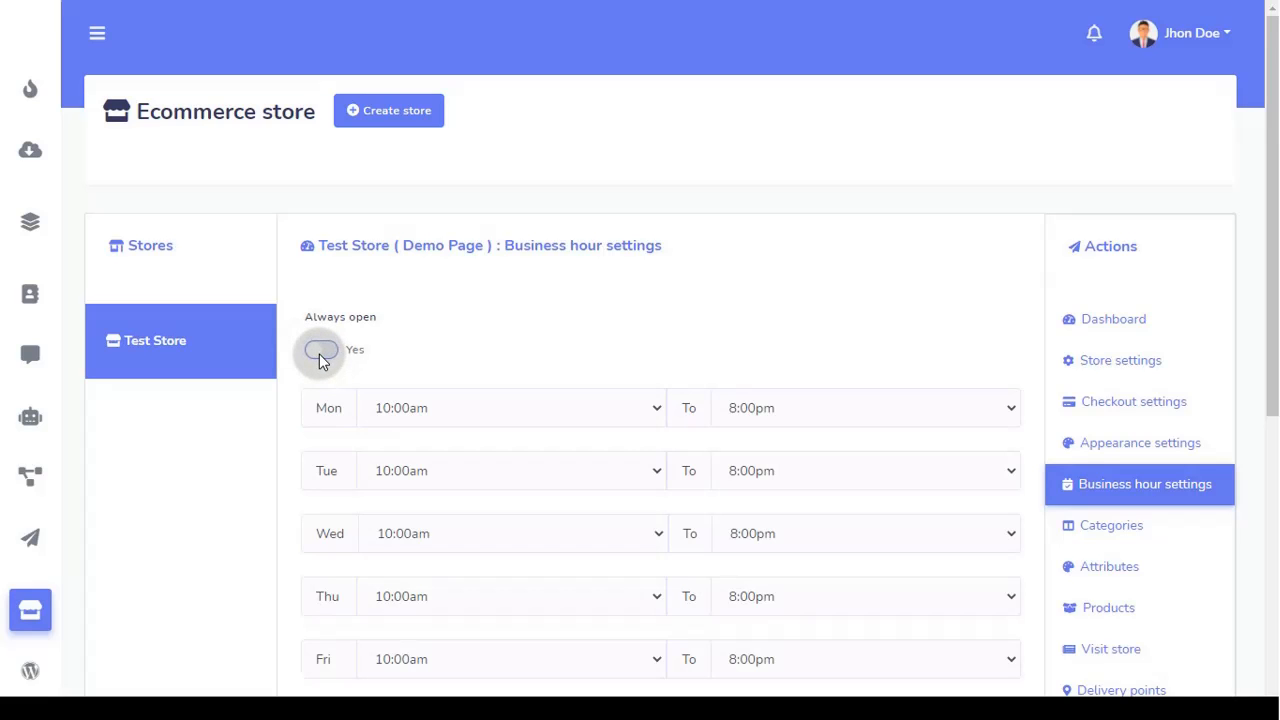
scroll(569, 364, down, 1)
click(519, 320)
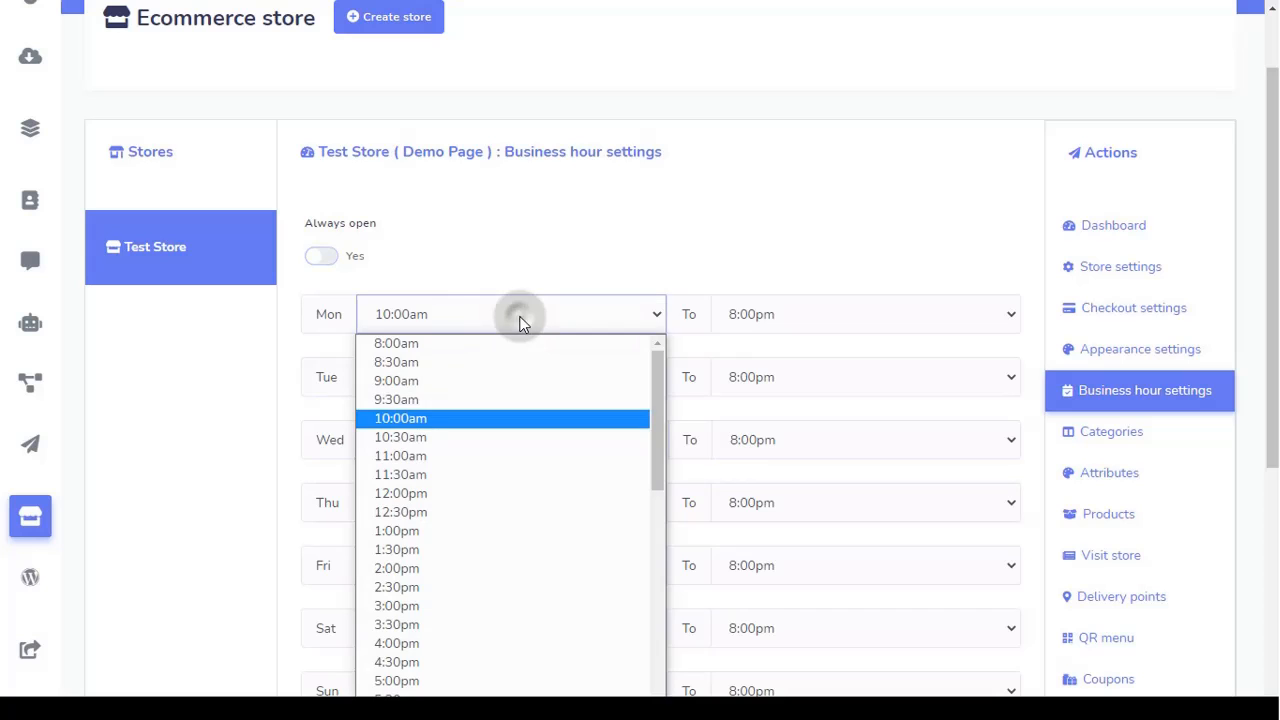
click(542, 549)
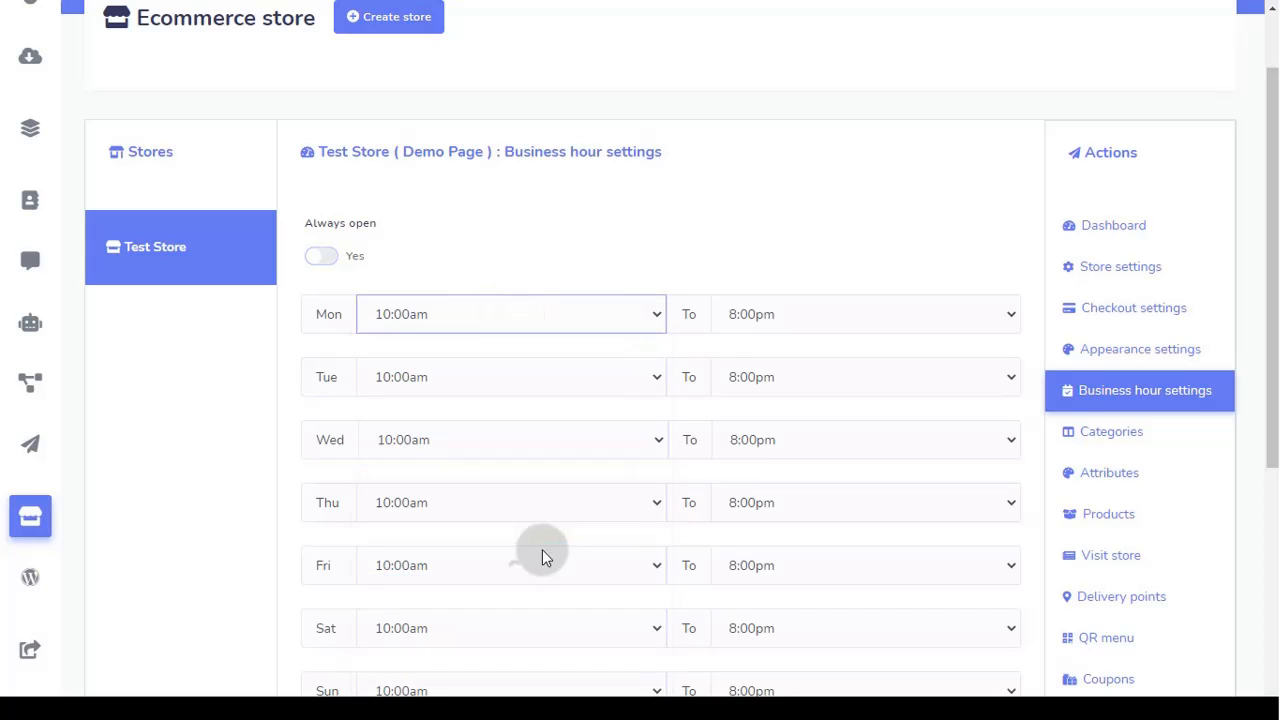
scroll(816, 362, down, 2)
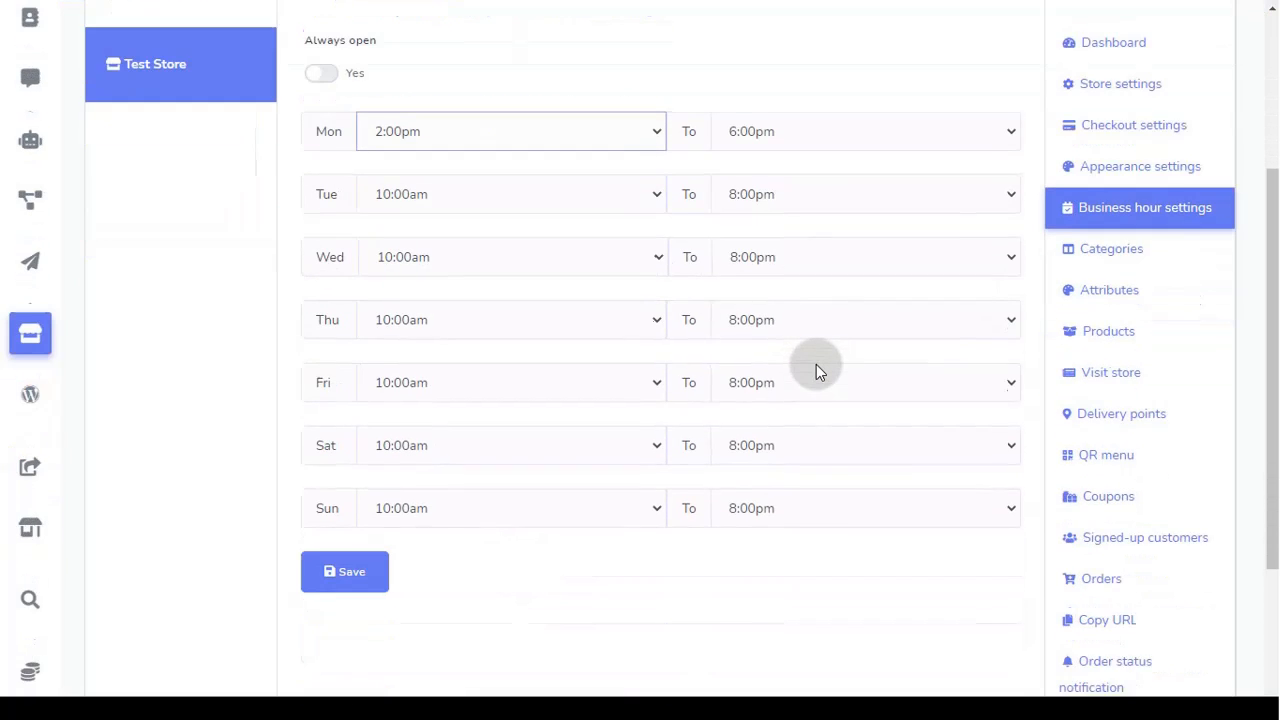
scroll(816, 364, up, 2)
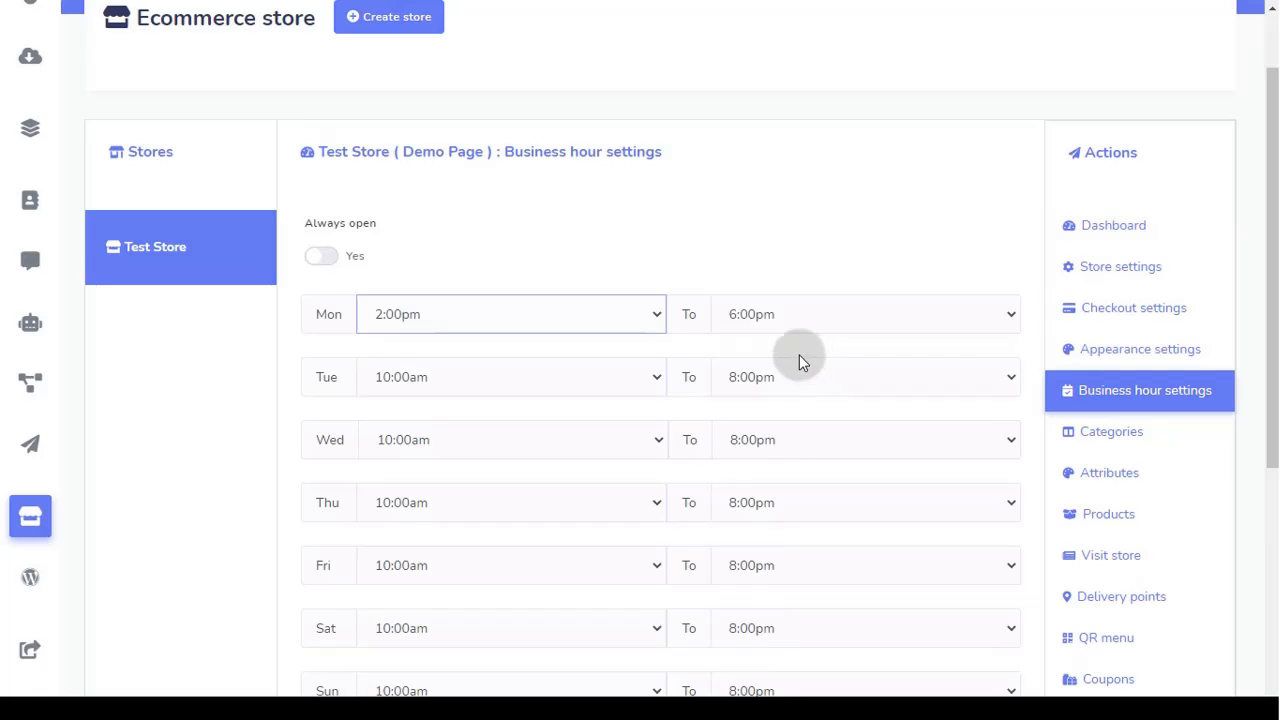
click(329, 258)
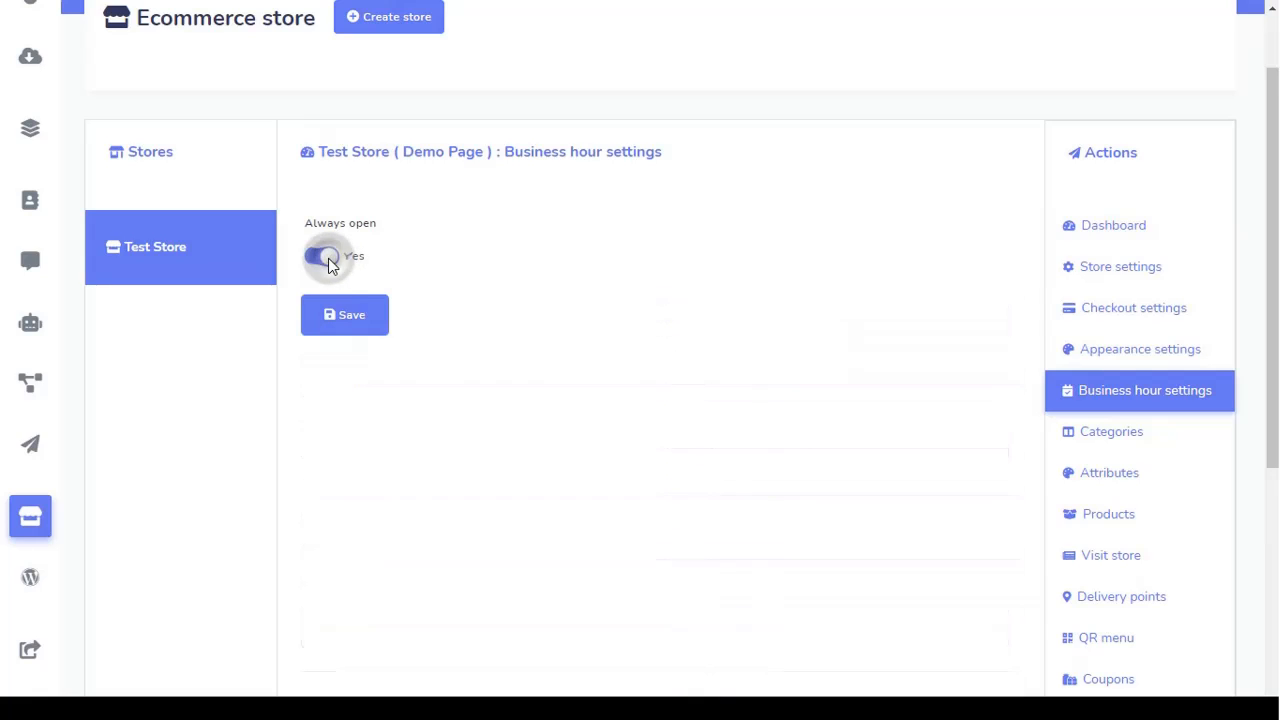
click(342, 322)
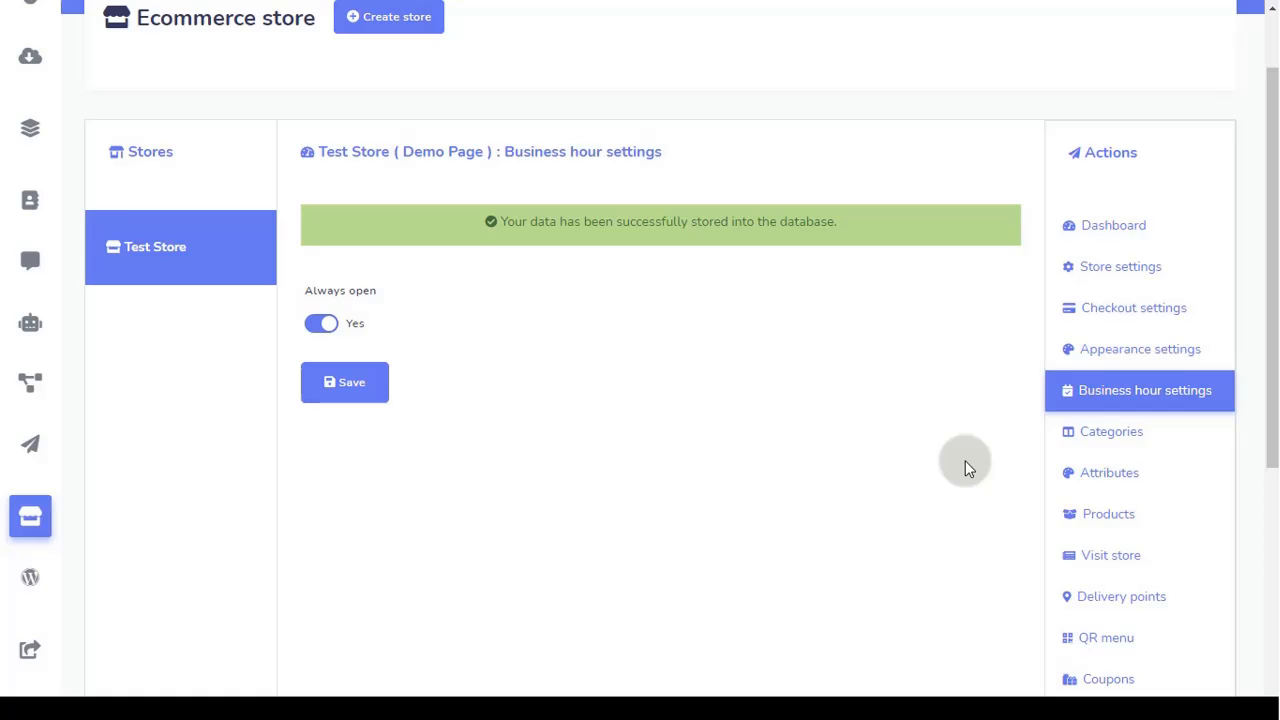
scroll(965, 460, up, 1)
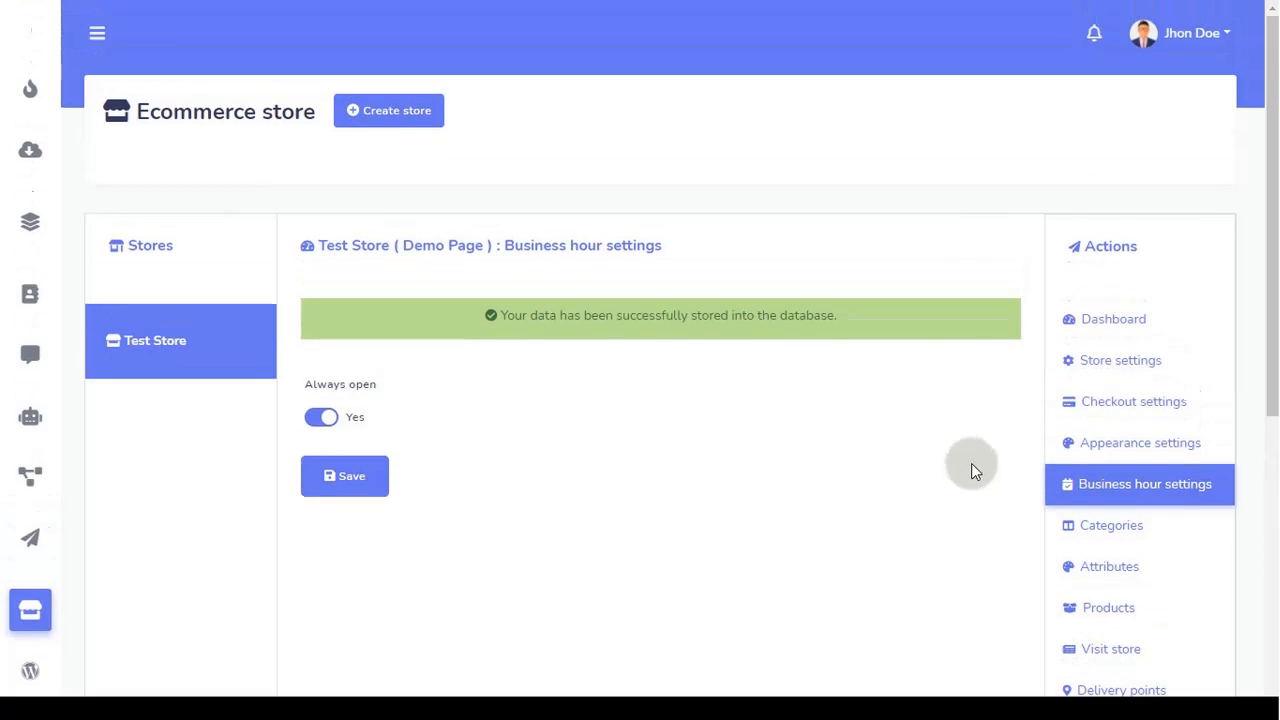
Step: Start a new category under Categories and name it Shoe
click(1156, 533)
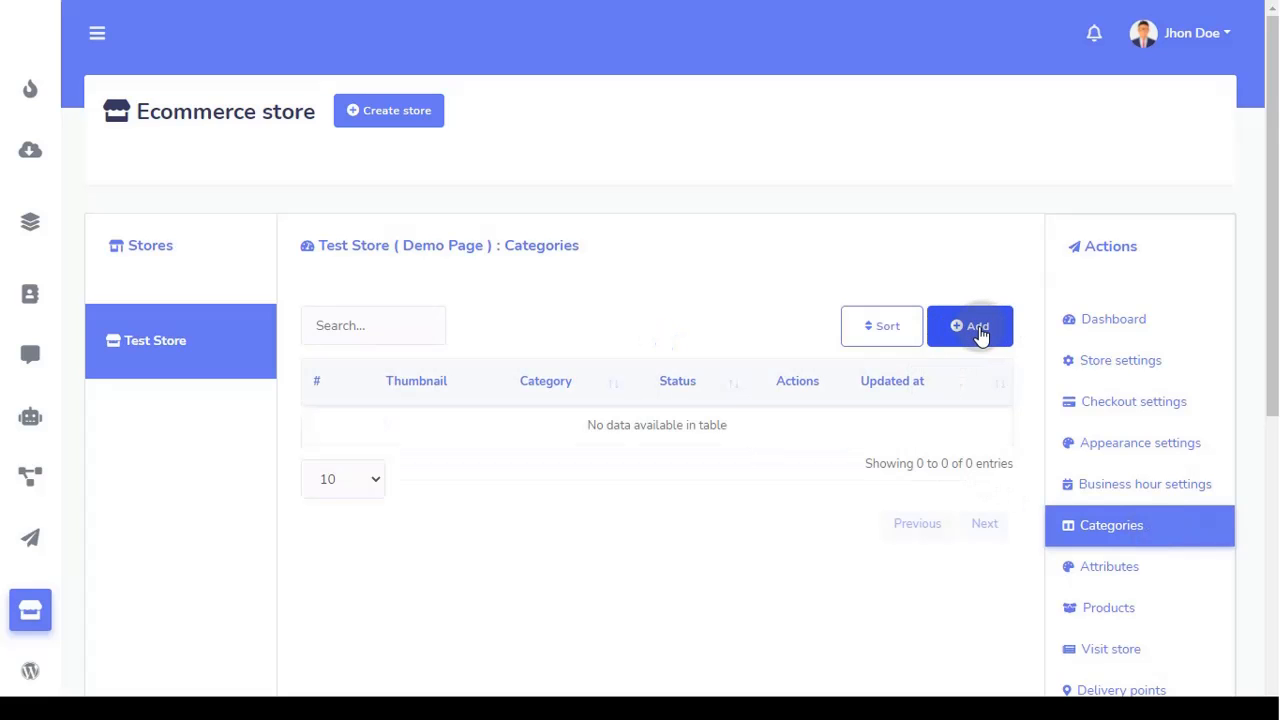
click(978, 332)
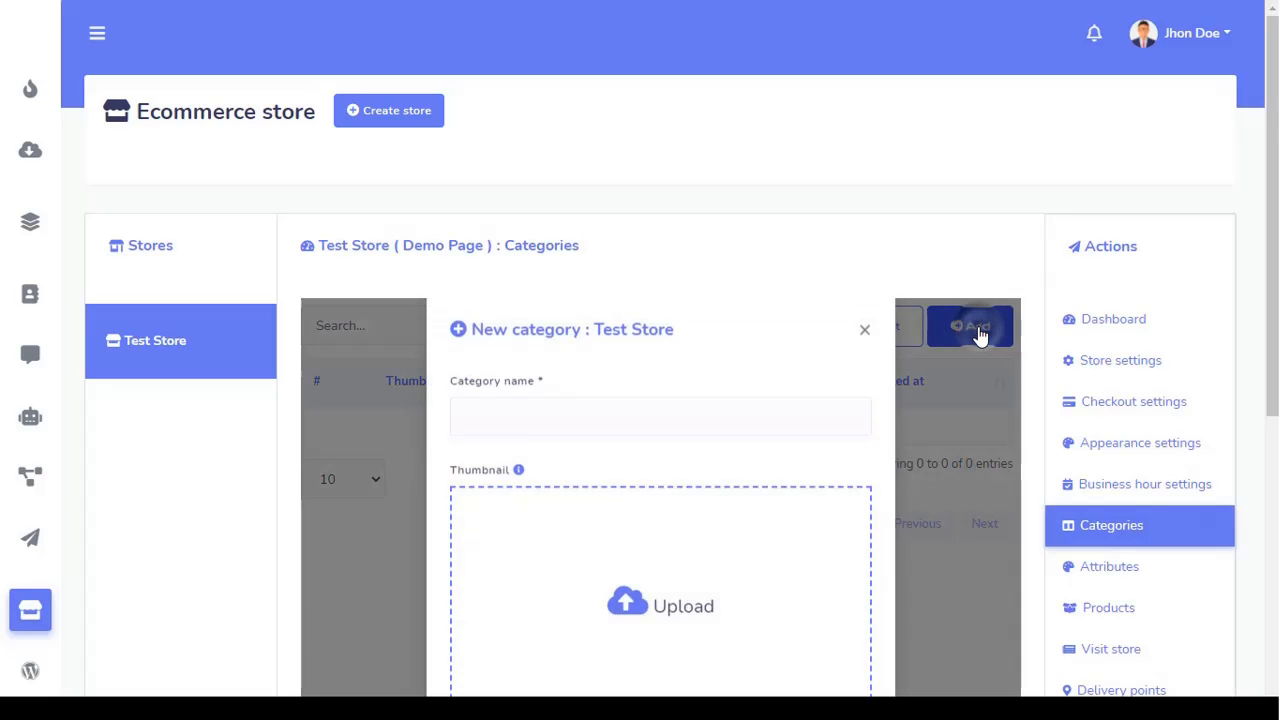
scroll(945, 366, down, 3)
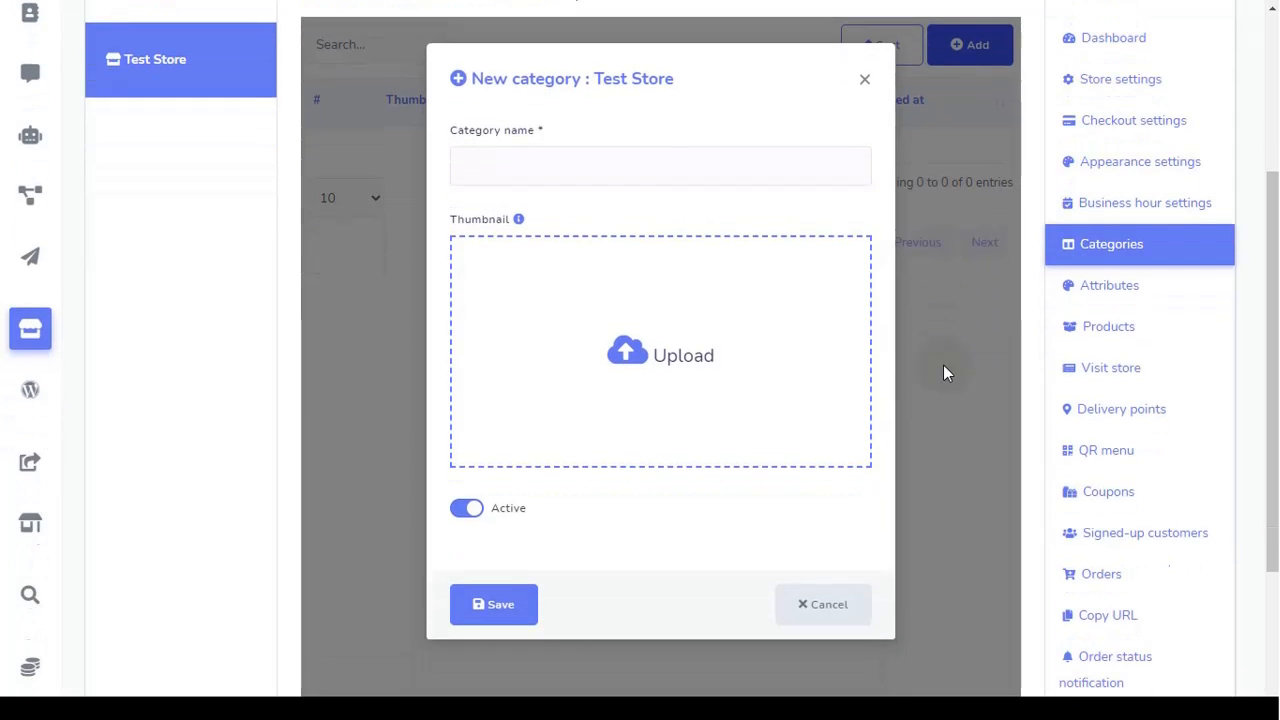
click(533, 163)
scroll(529, 163, up, 2)
scroll(540, 170, down, 1)
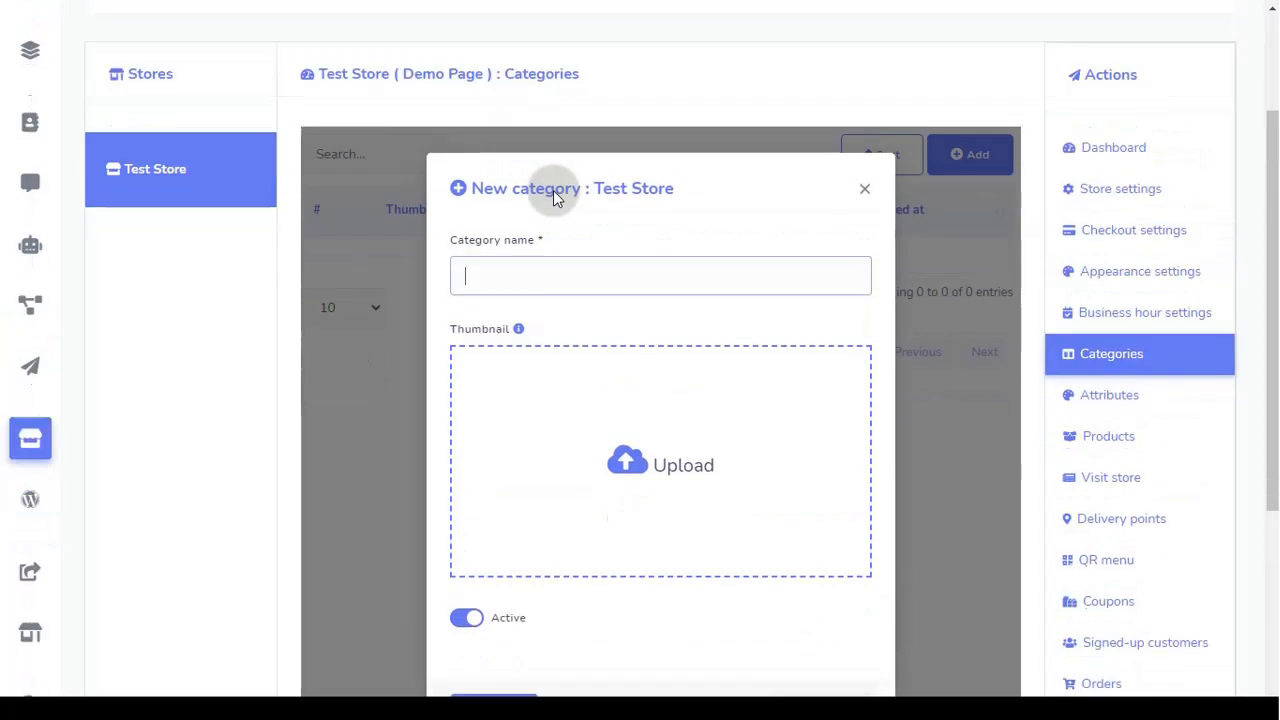
scroll(554, 194, down, 2)
scroll(554, 194, up, 1)
text(Sh)
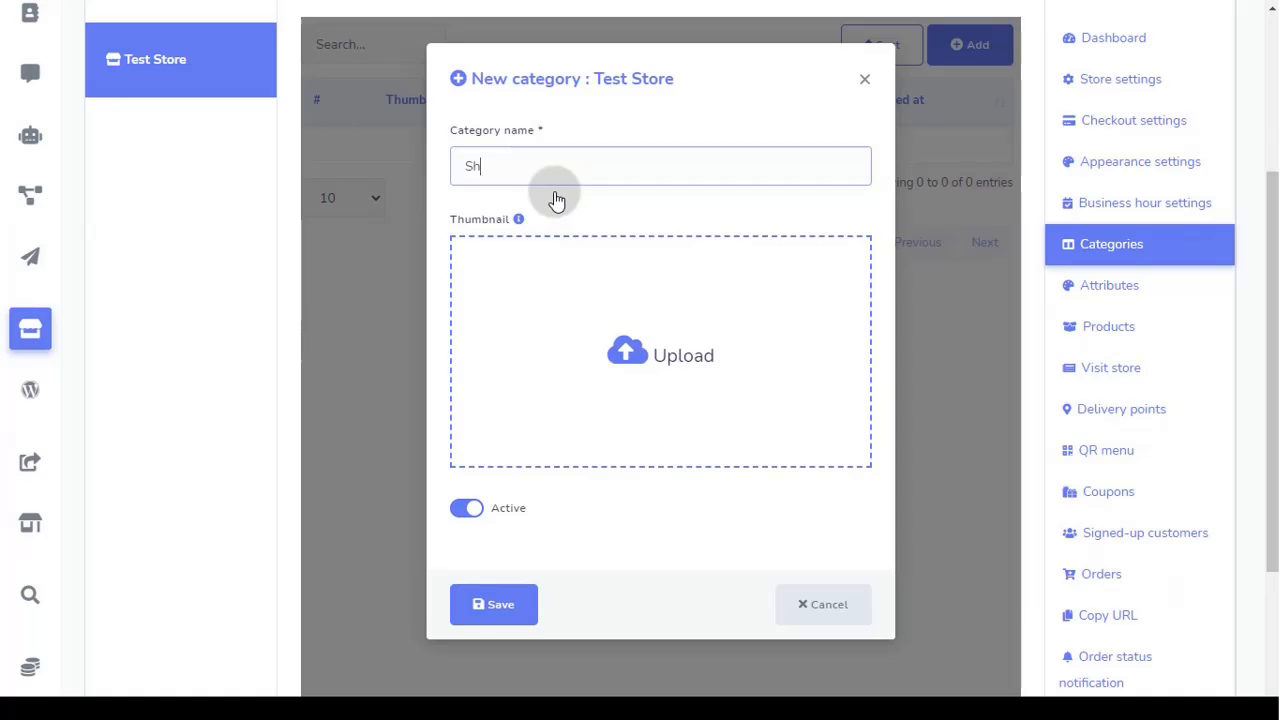
text(oe)
Step: Use the red sneaker image as the thumbnail and save the active Shoe category
click(614, 338)
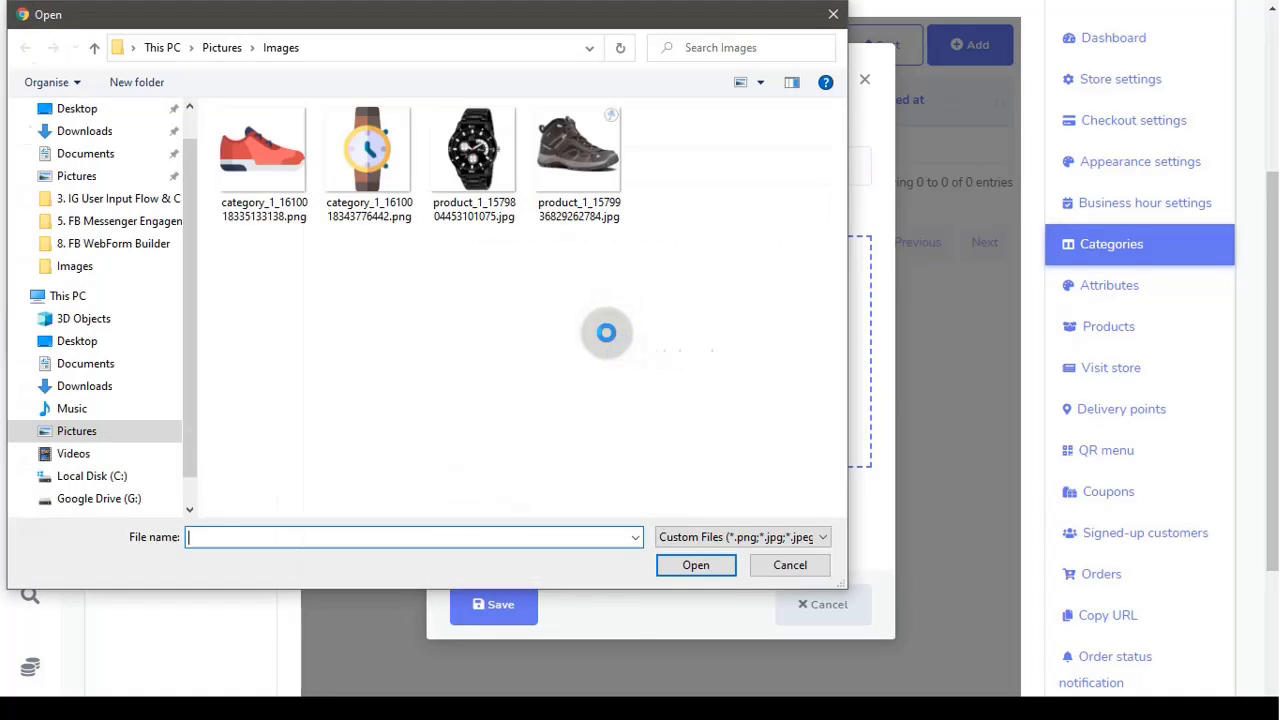
double_click(281, 156)
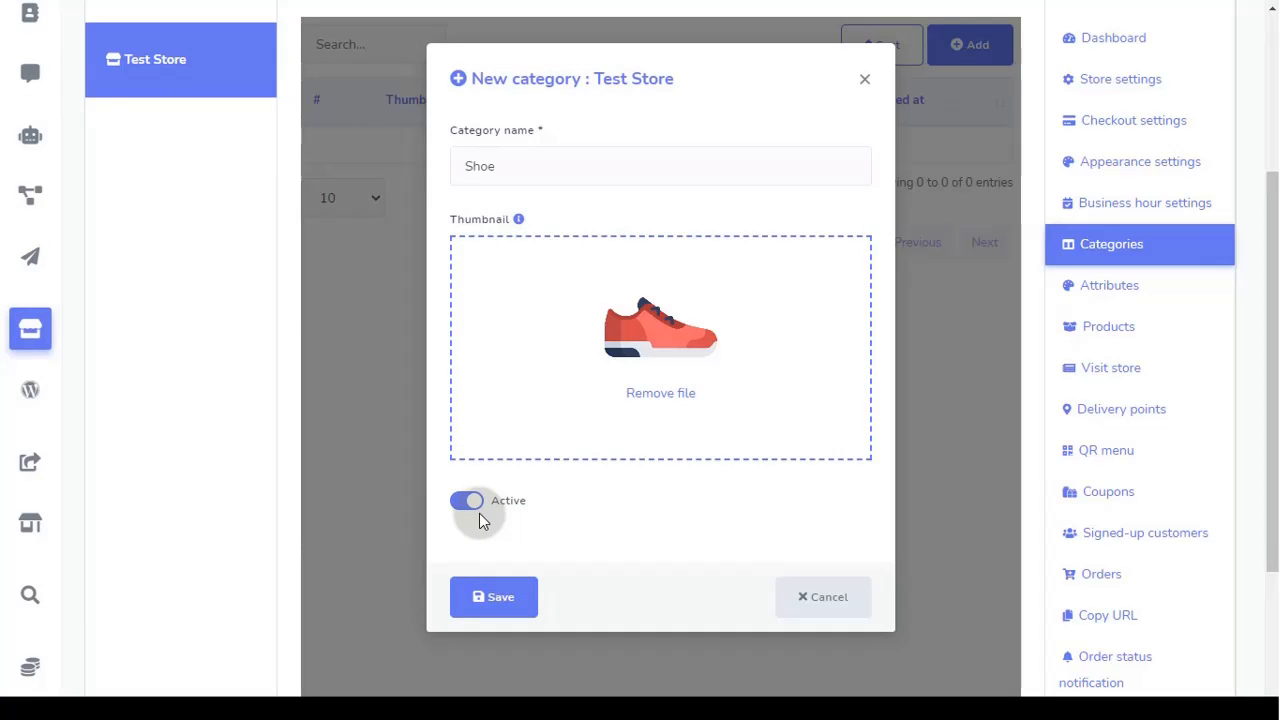
click(496, 604)
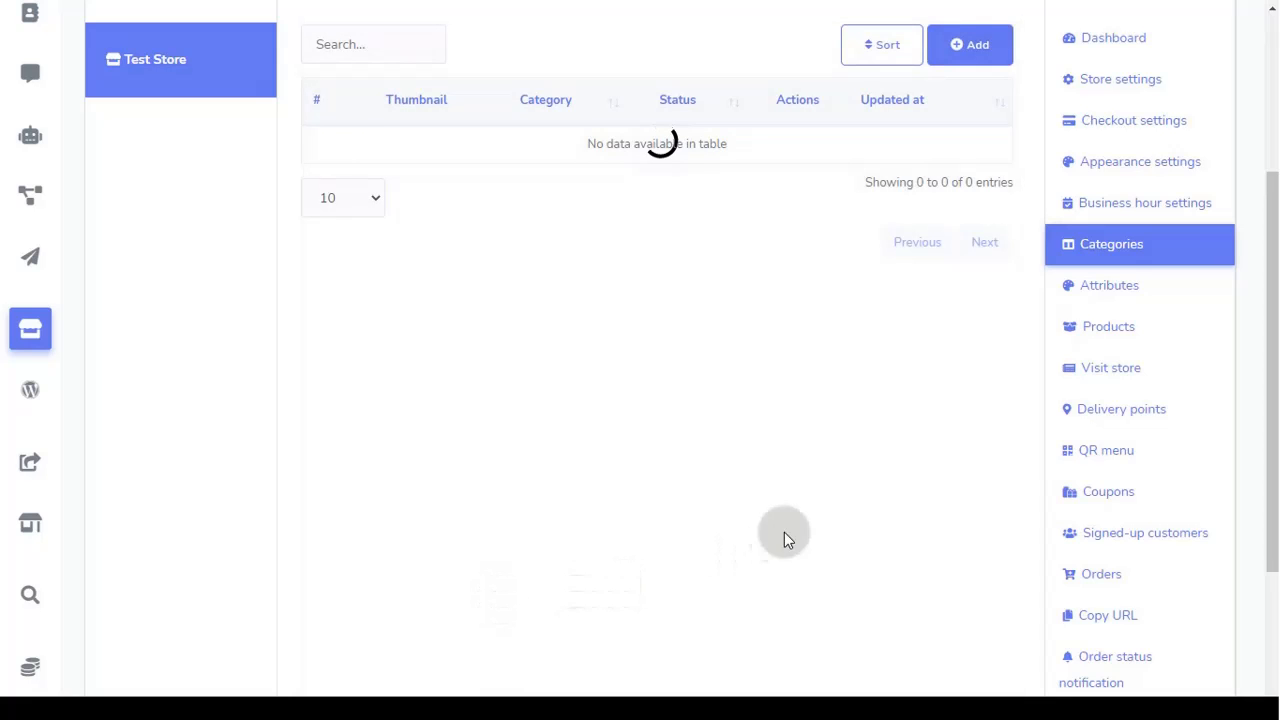
scroll(840, 496, up, 2)
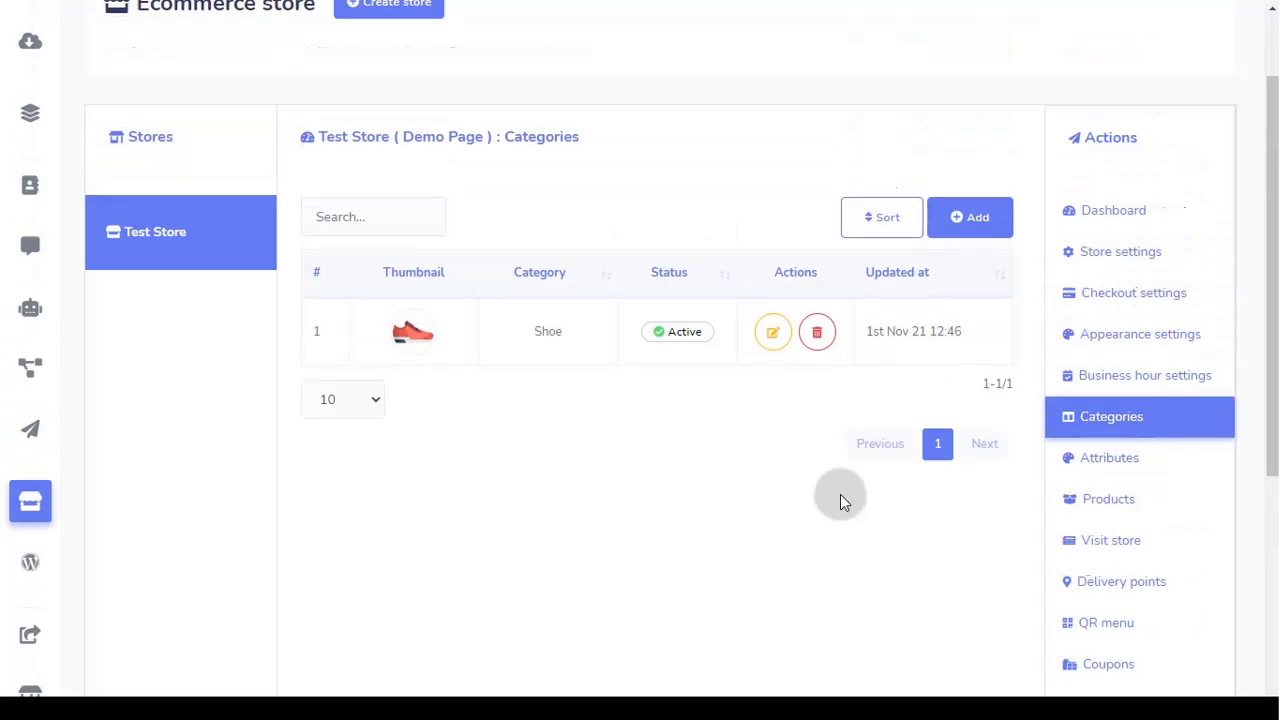
Step: Add a Watch category with the wristwatch picture as its thumbnail and save it
click(966, 238)
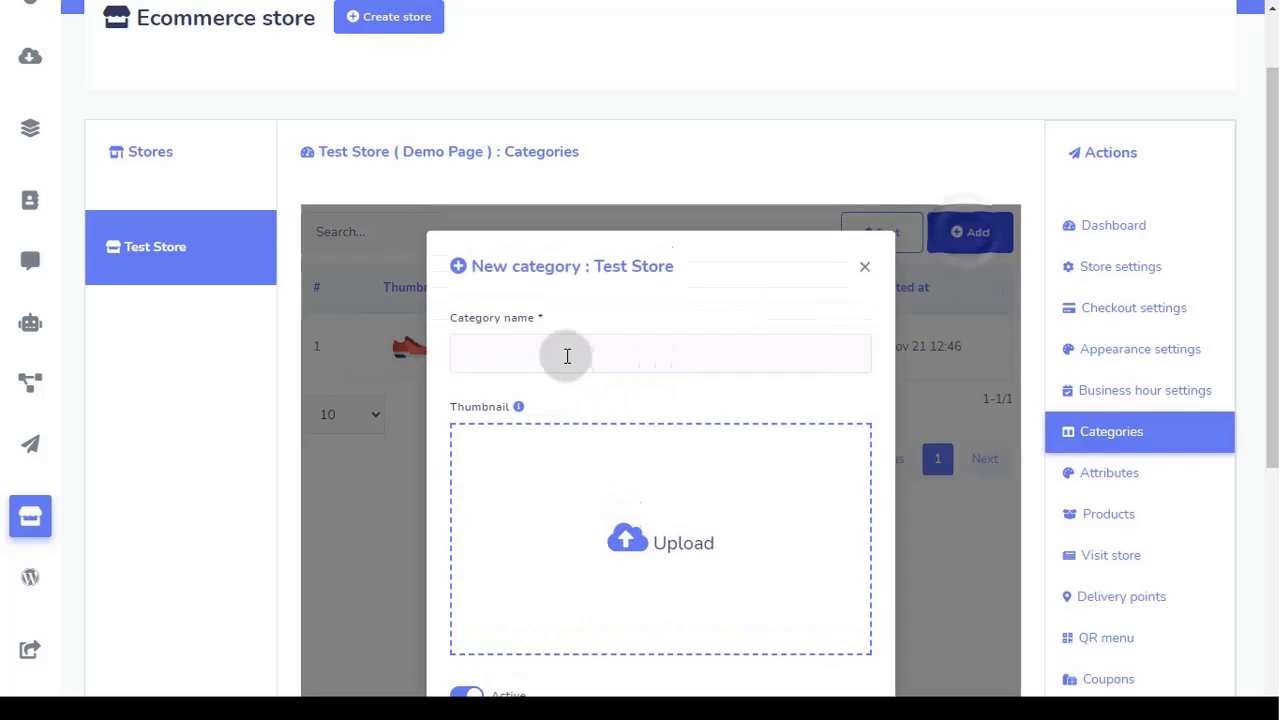
click(553, 343)
text(Wa)
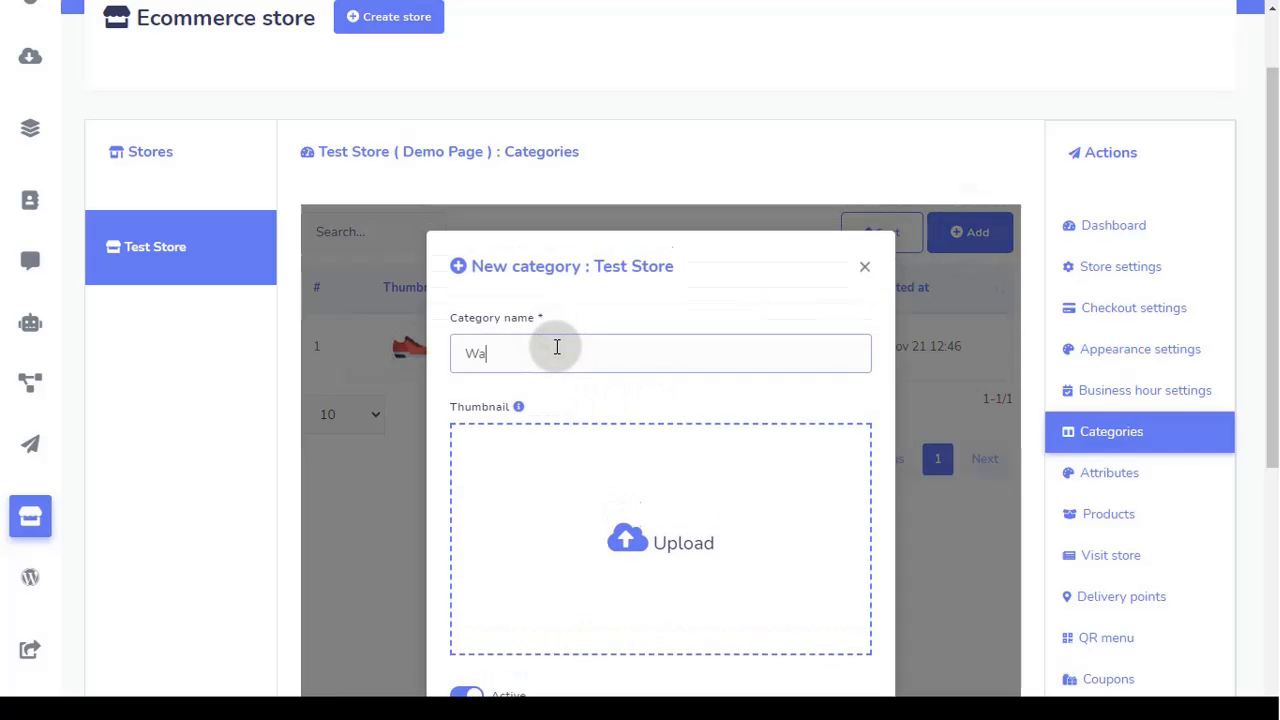
text(tch)
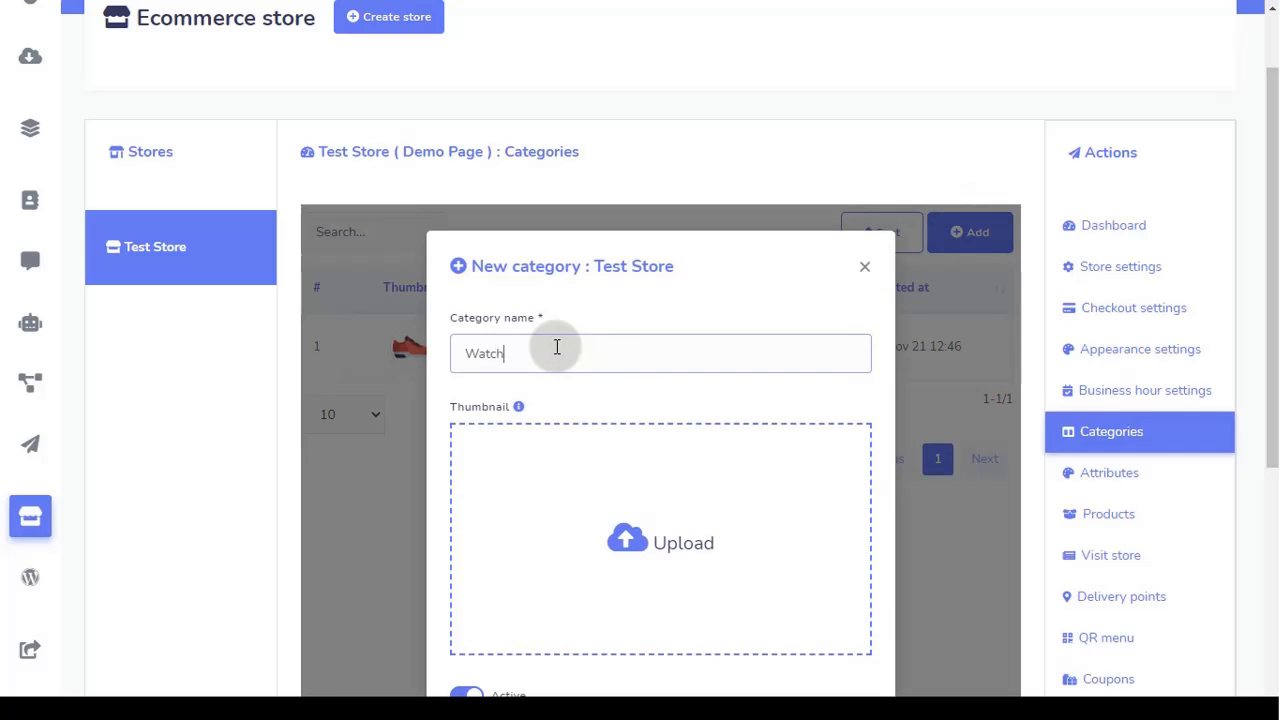
click(588, 589)
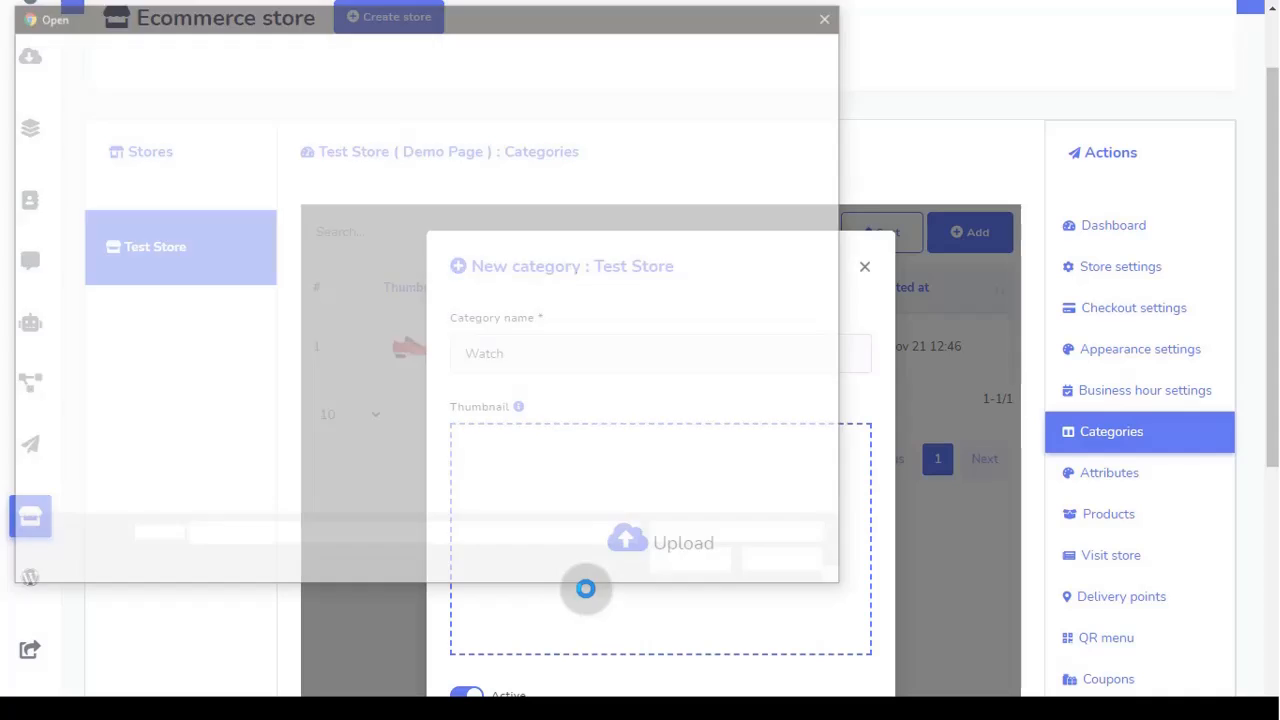
double_click(370, 160)
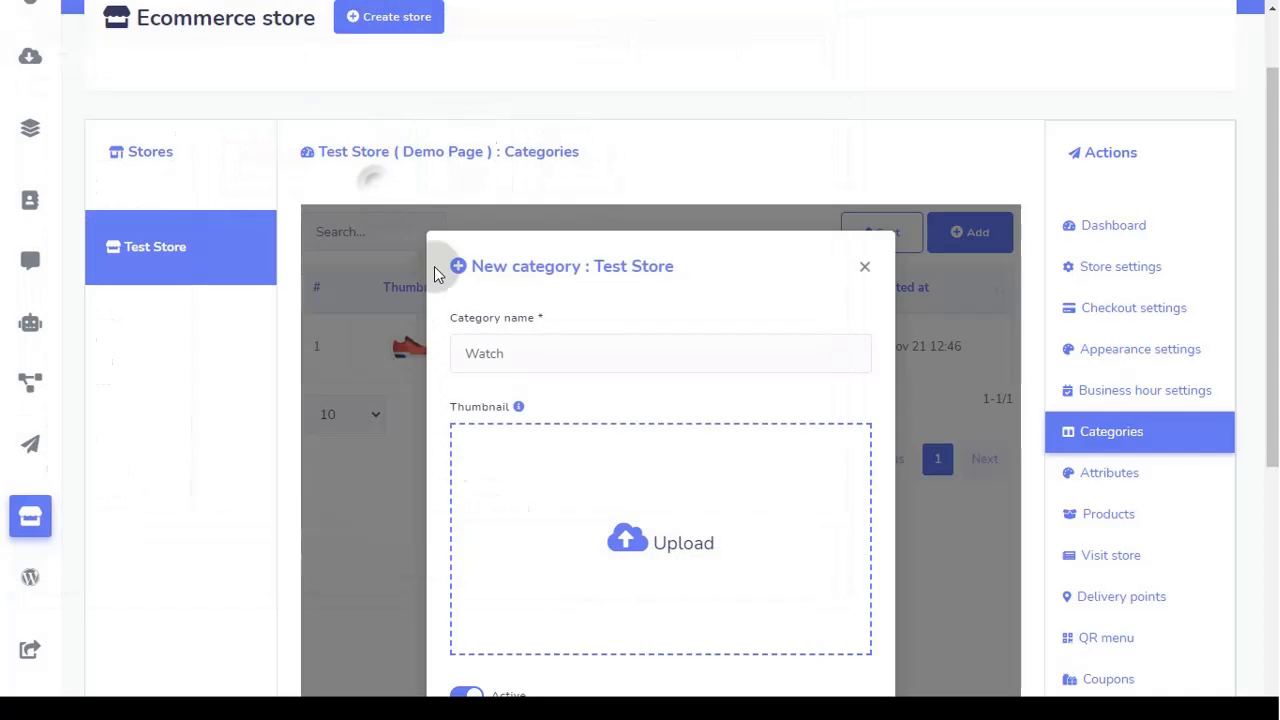
scroll(595, 418, down, 3)
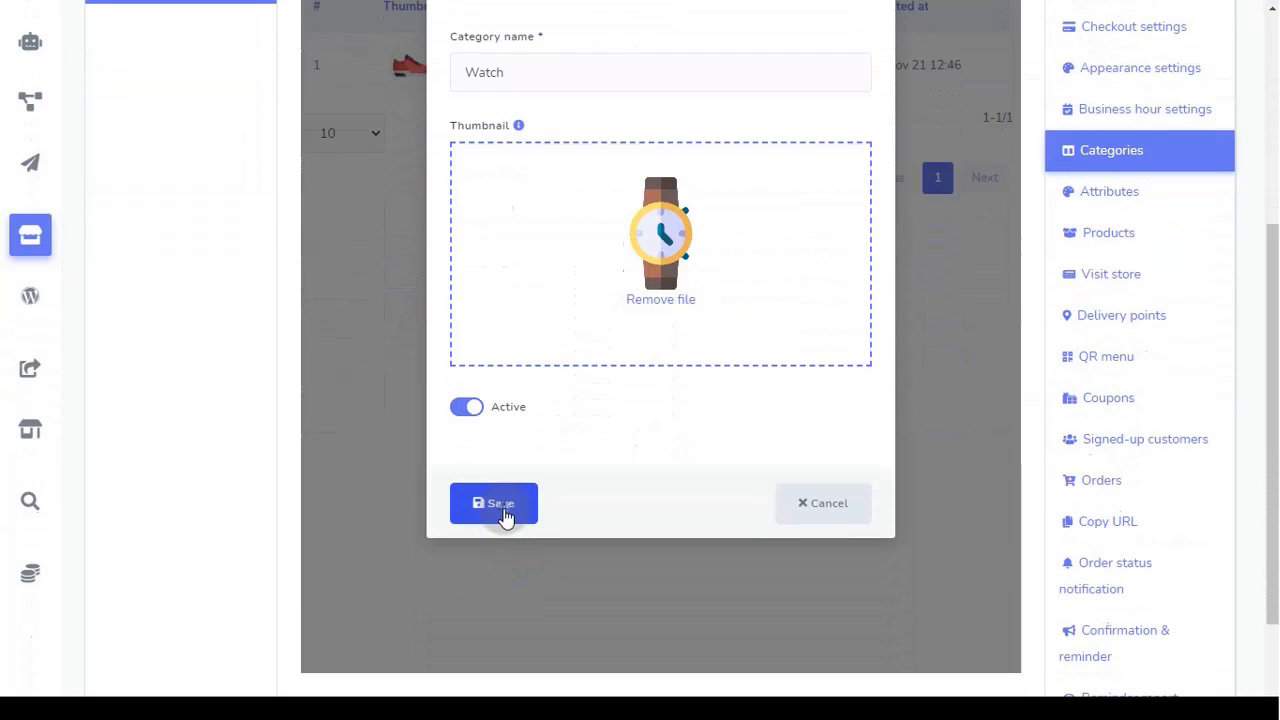
click(503, 510)
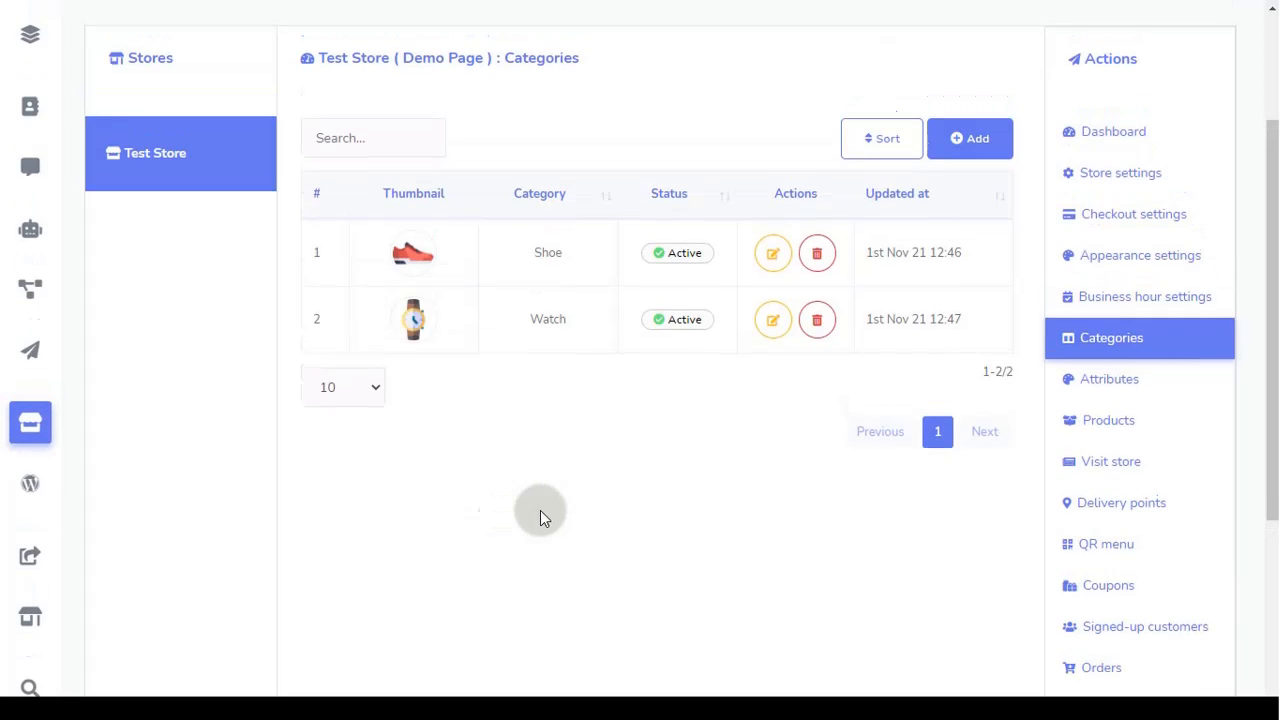
Step: Drag Shoe below Watch in the category sort order, save, and confirm the success message
click(884, 145)
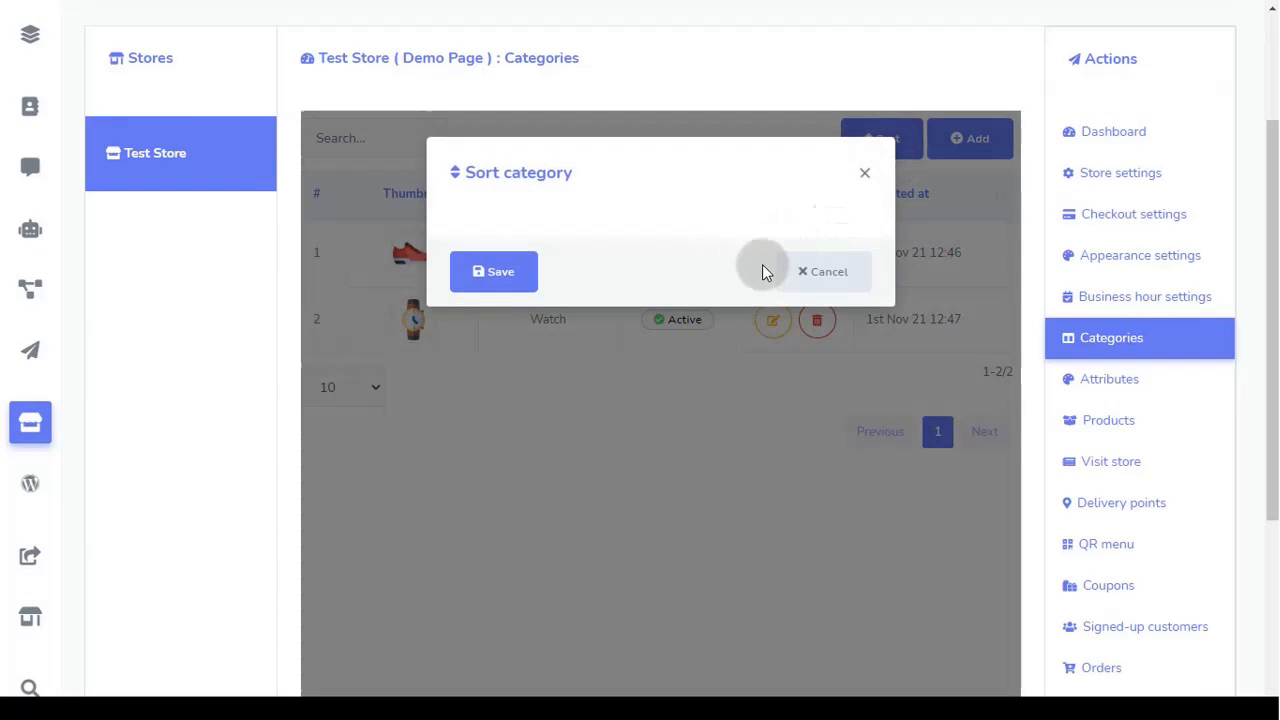
click(826, 276)
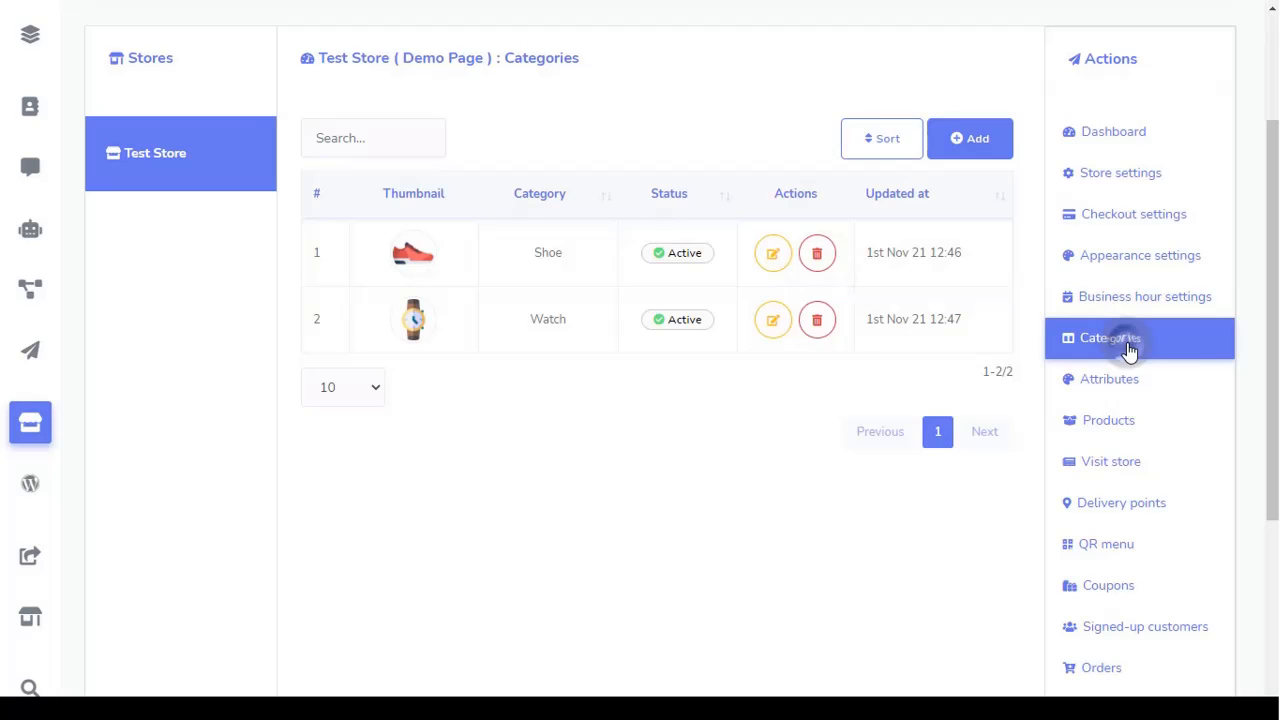
click(1128, 348)
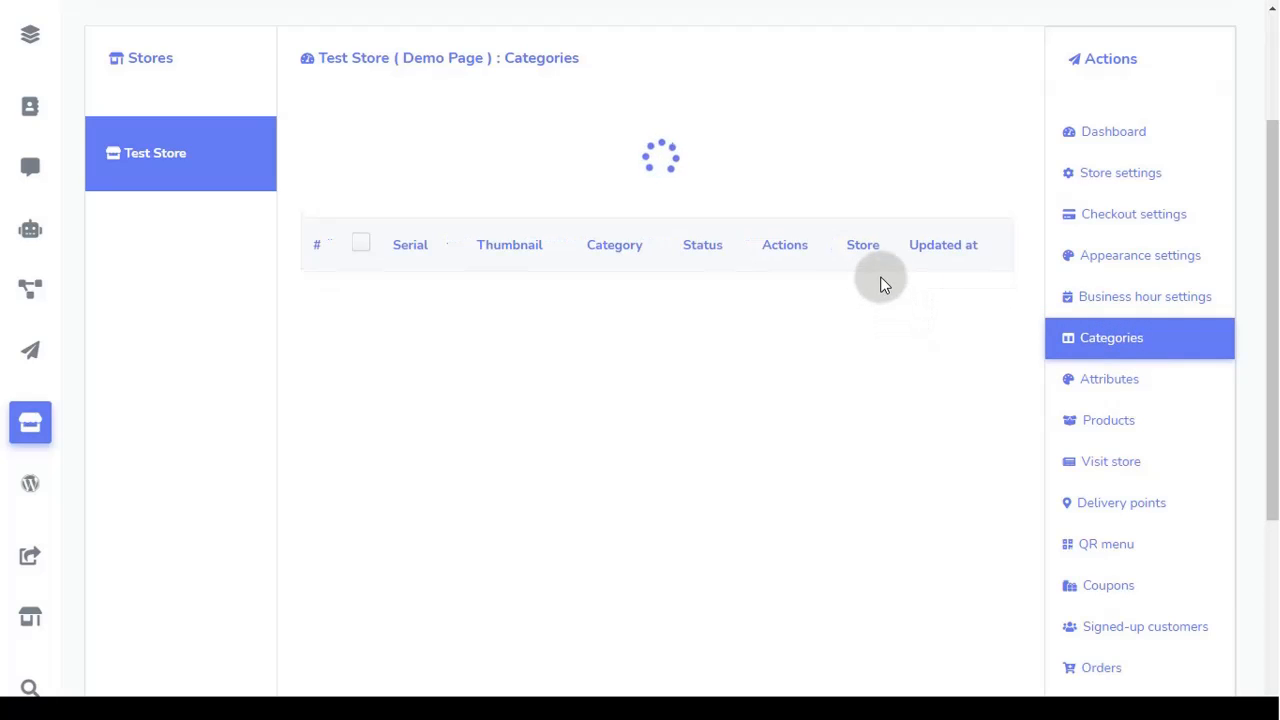
click(856, 148)
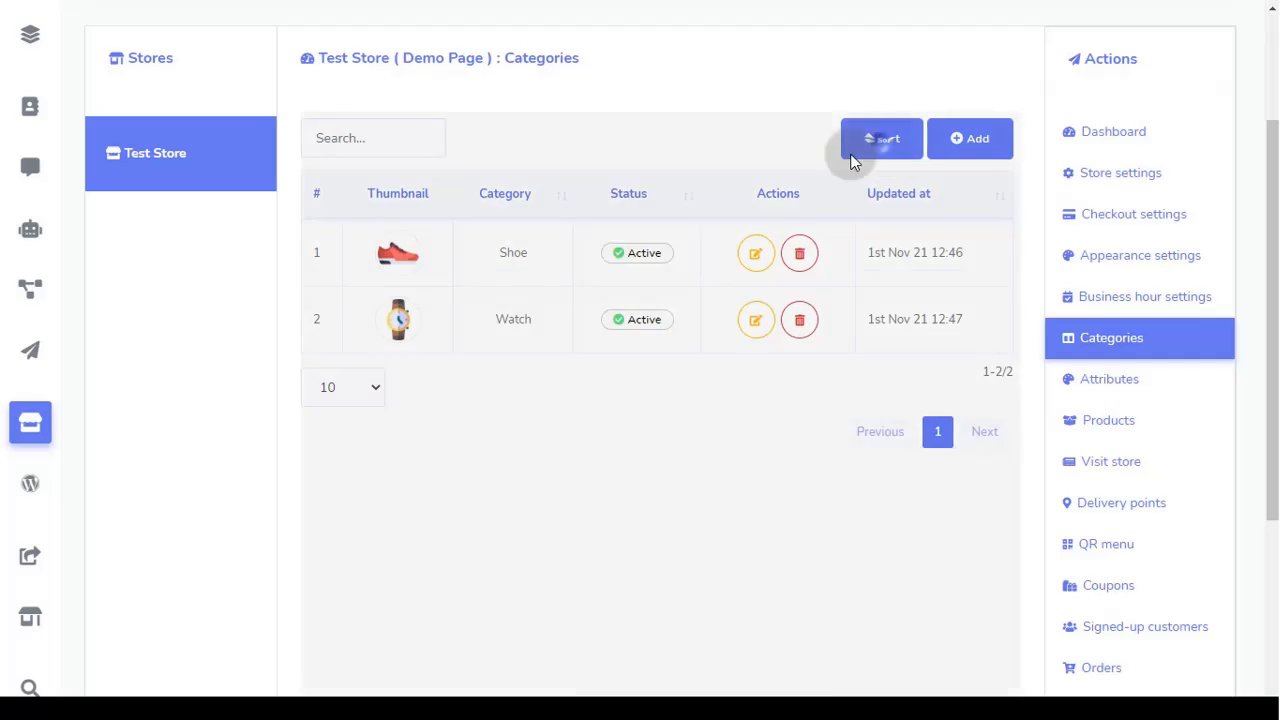
drag(621, 253, 614, 320)
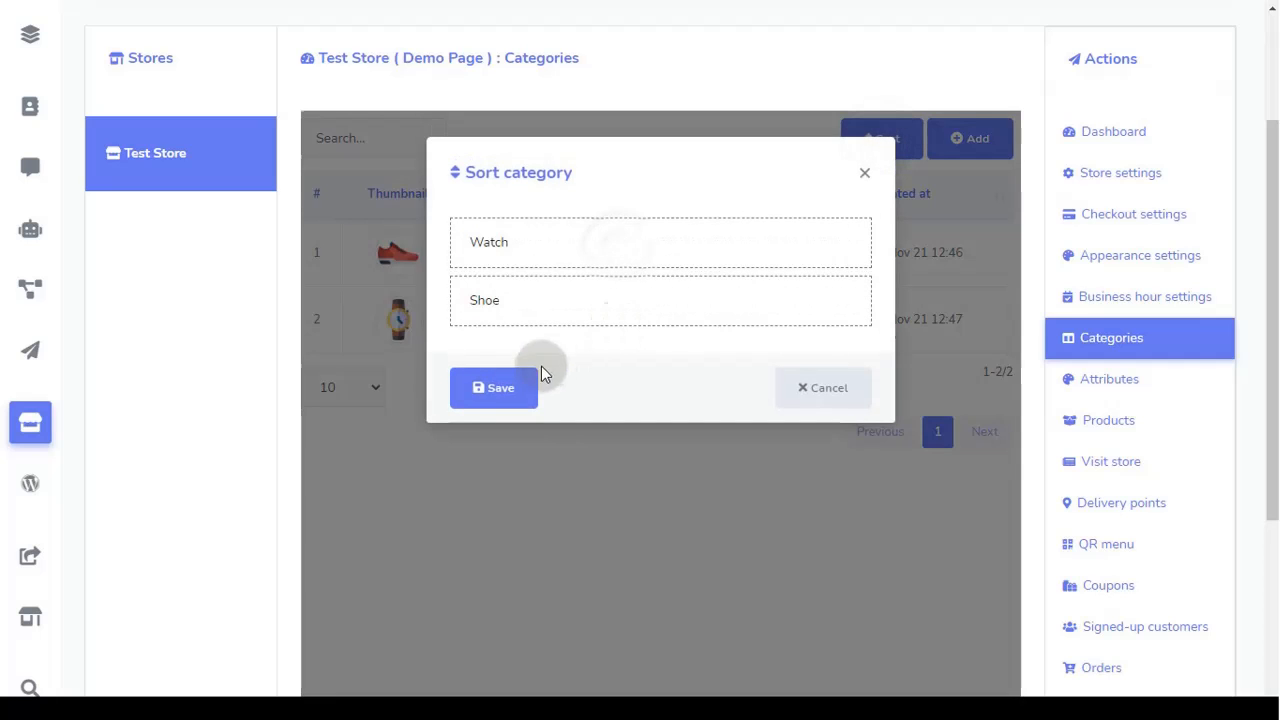
click(509, 386)
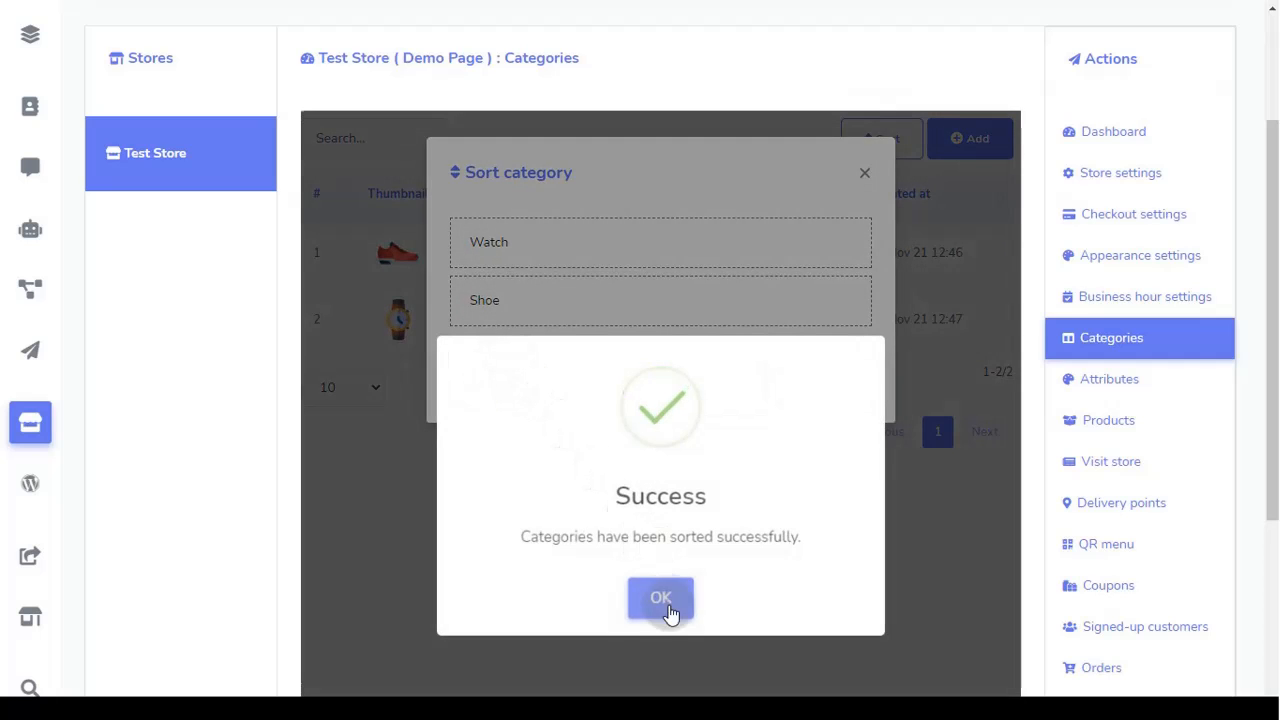
click(668, 606)
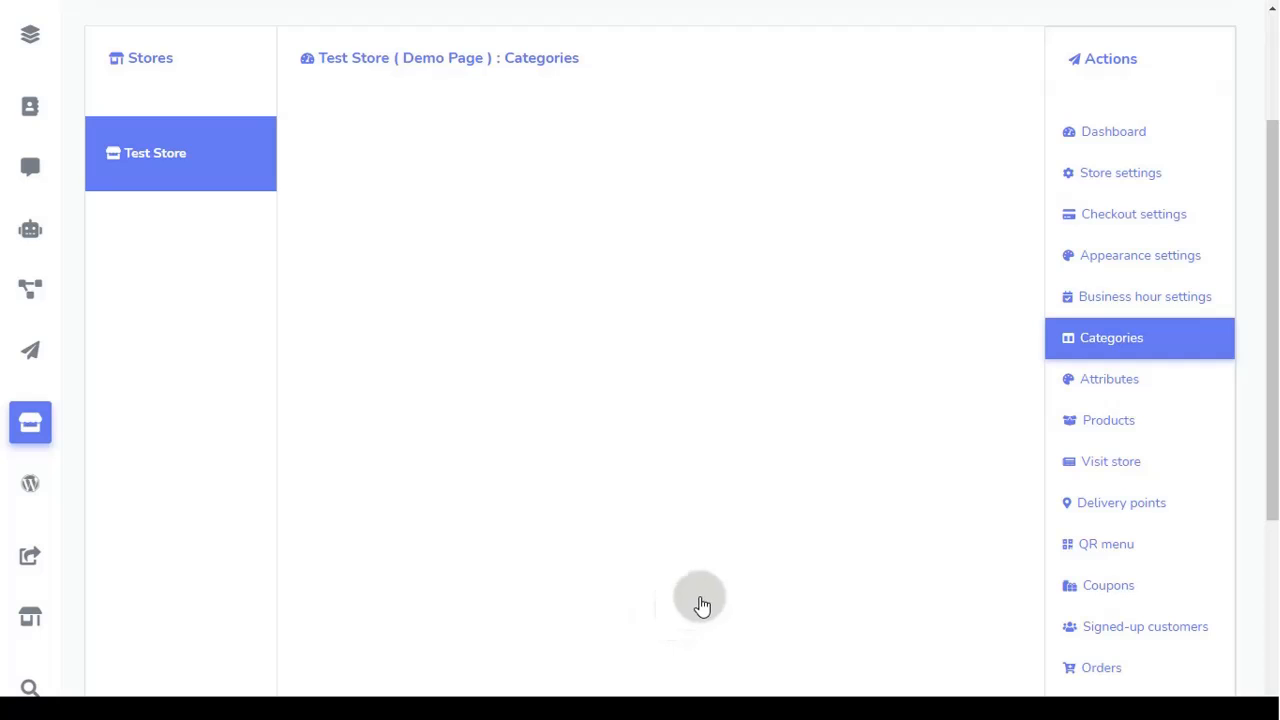
Step: Start a new attribute named Color with values White, Black and Red
click(1154, 393)
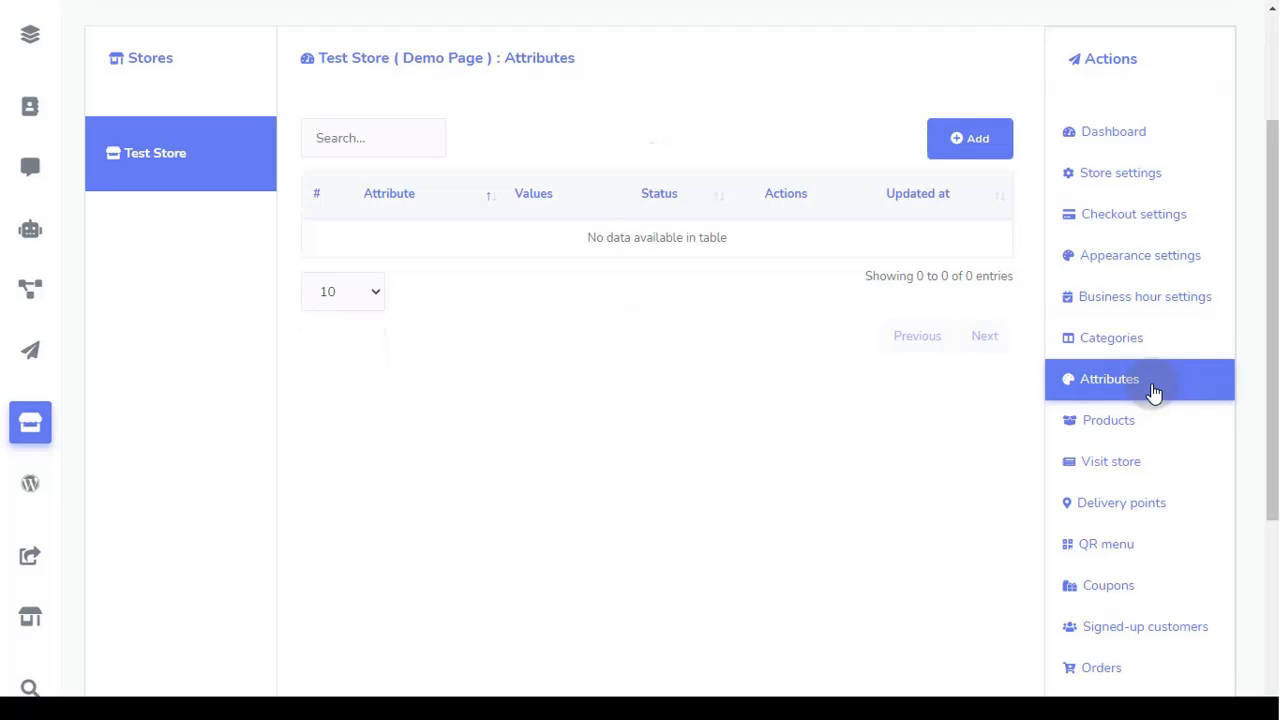
click(977, 158)
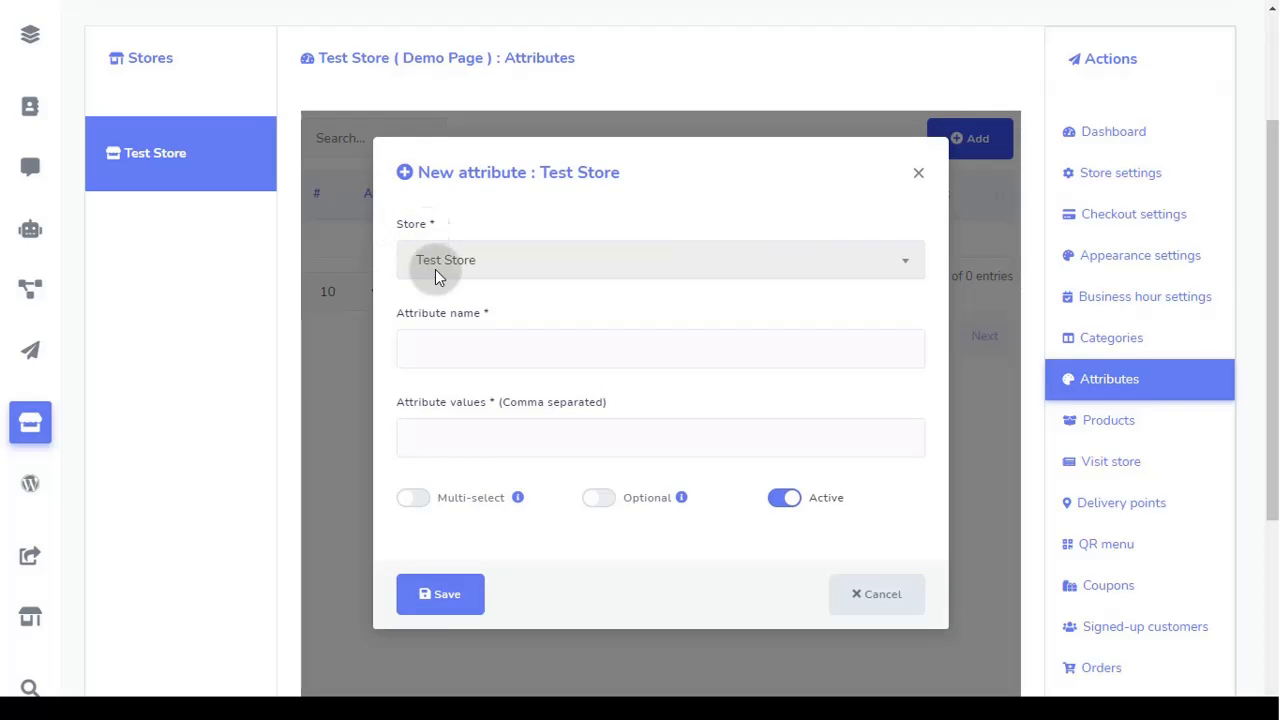
click(470, 354)
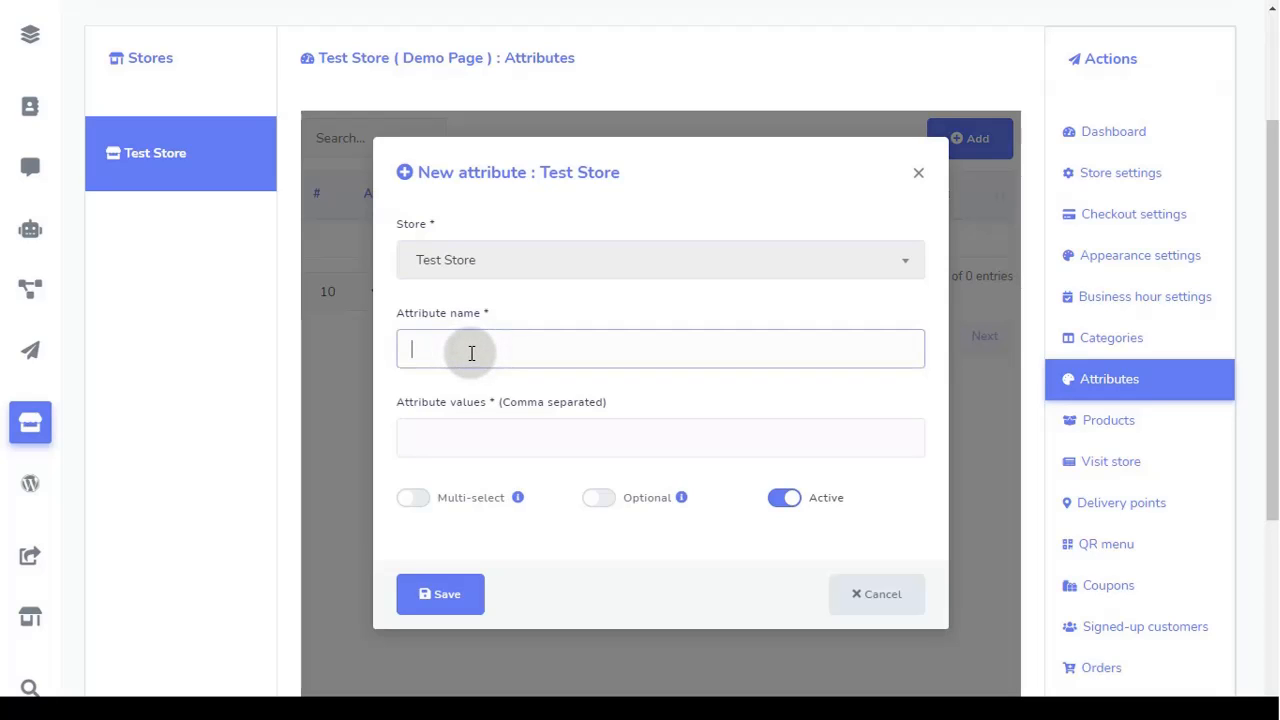
text(Color)
click(470, 435)
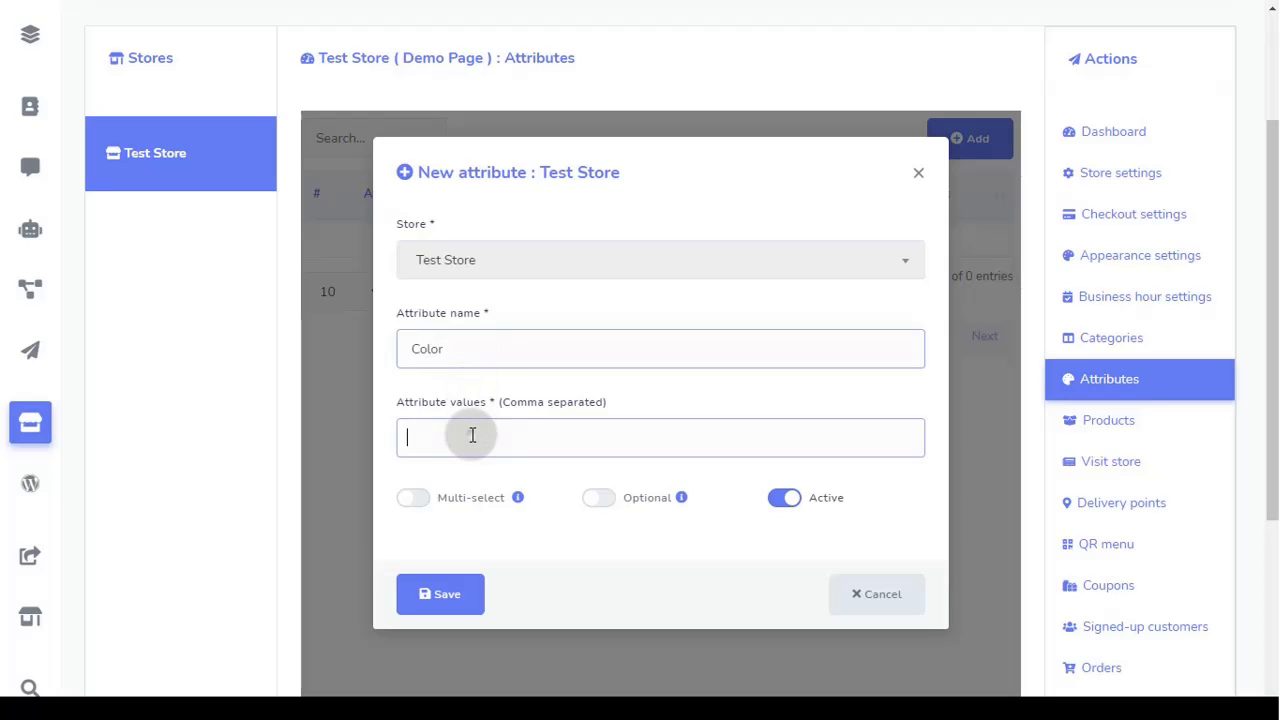
text(Whi)
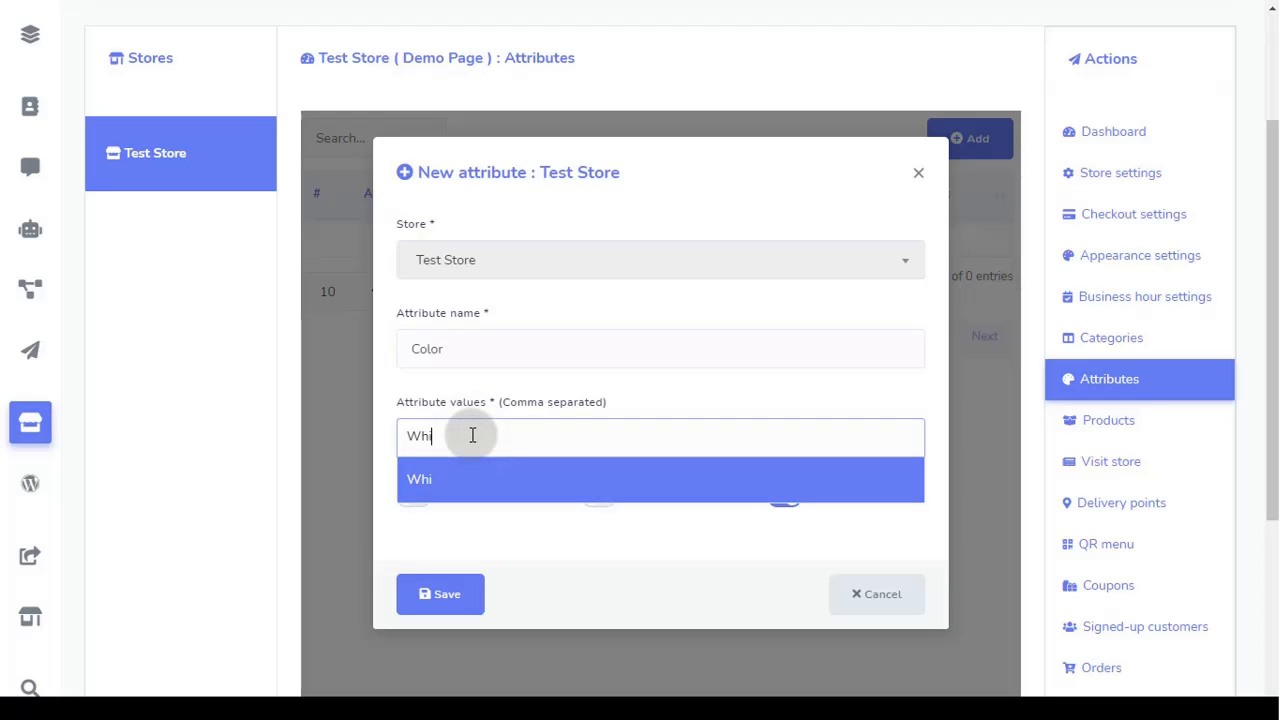
text(te)
key(Return)
text(Blac)
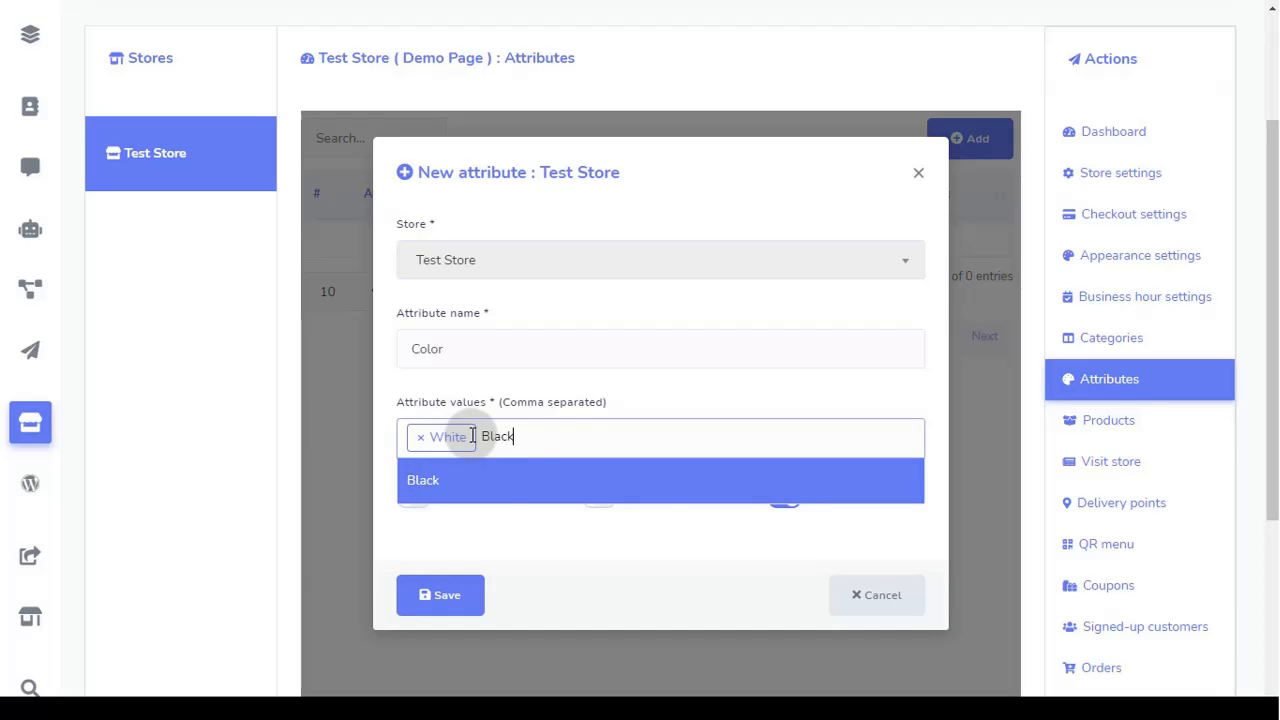
text(k)
key(Return)
text(Red)
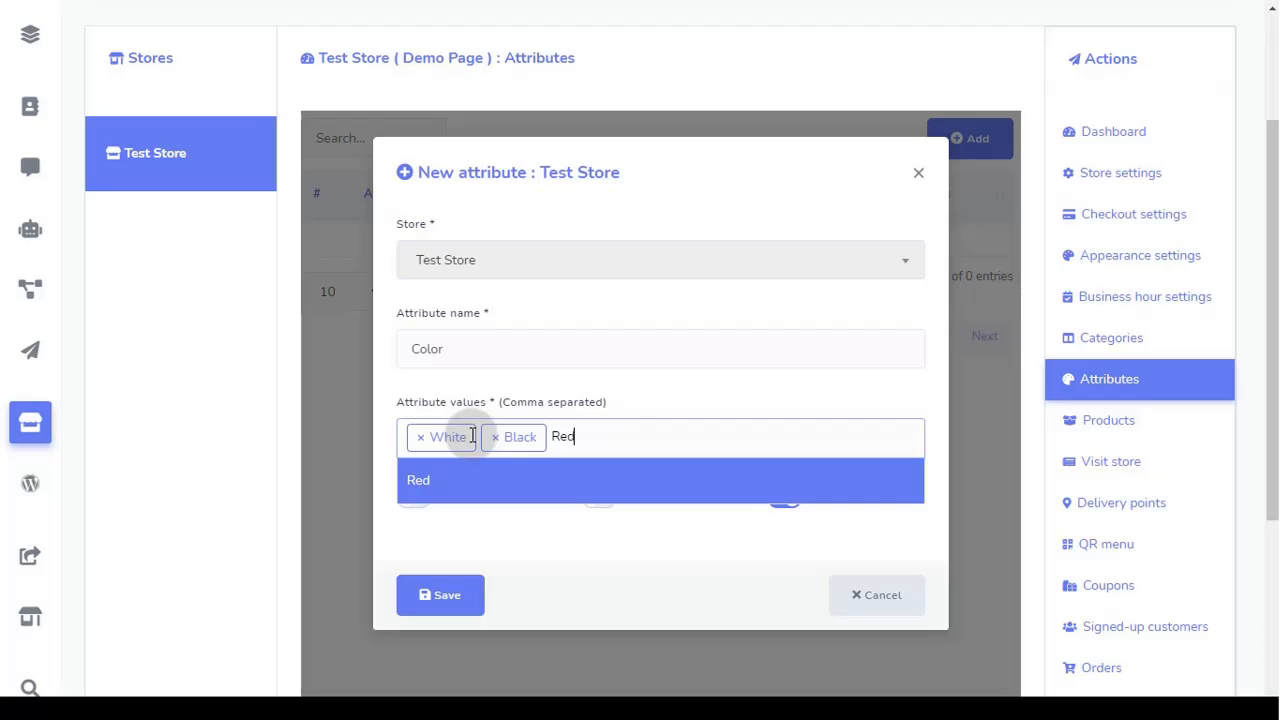
key(Return)
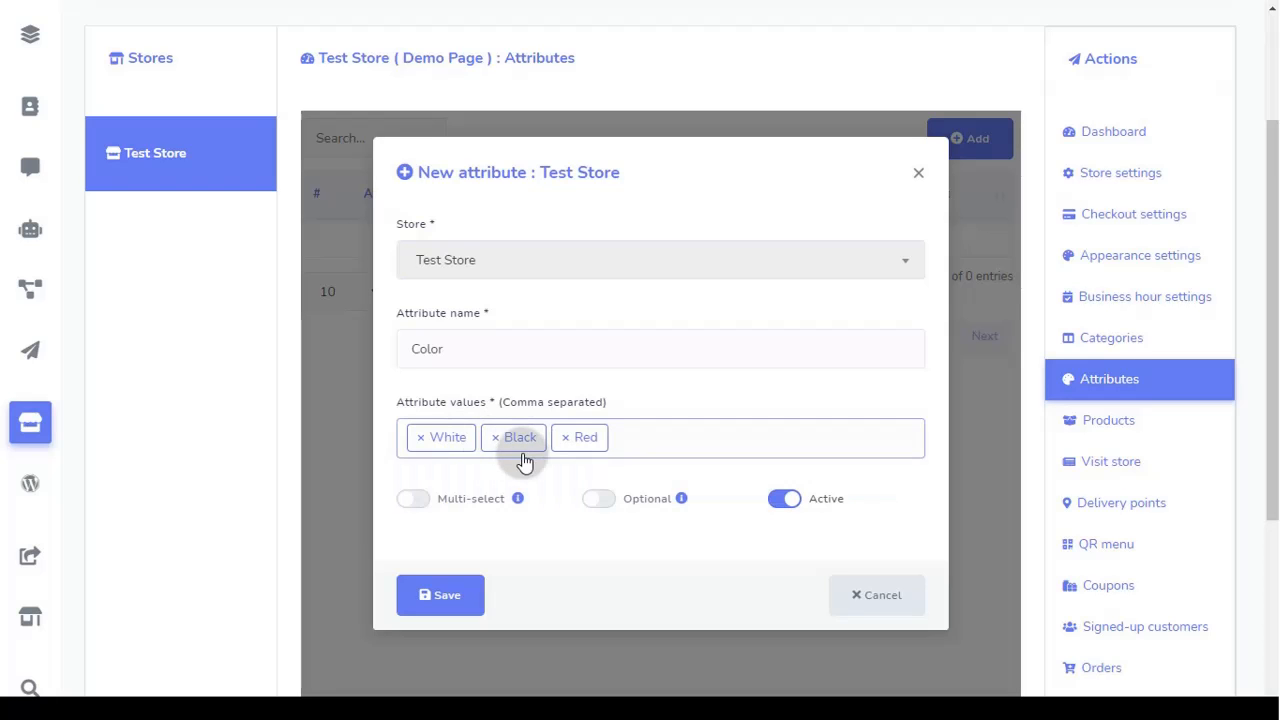
Step: Leave Color single-select and required, keep it Active, and save it
scroll(515, 443, down, 1)
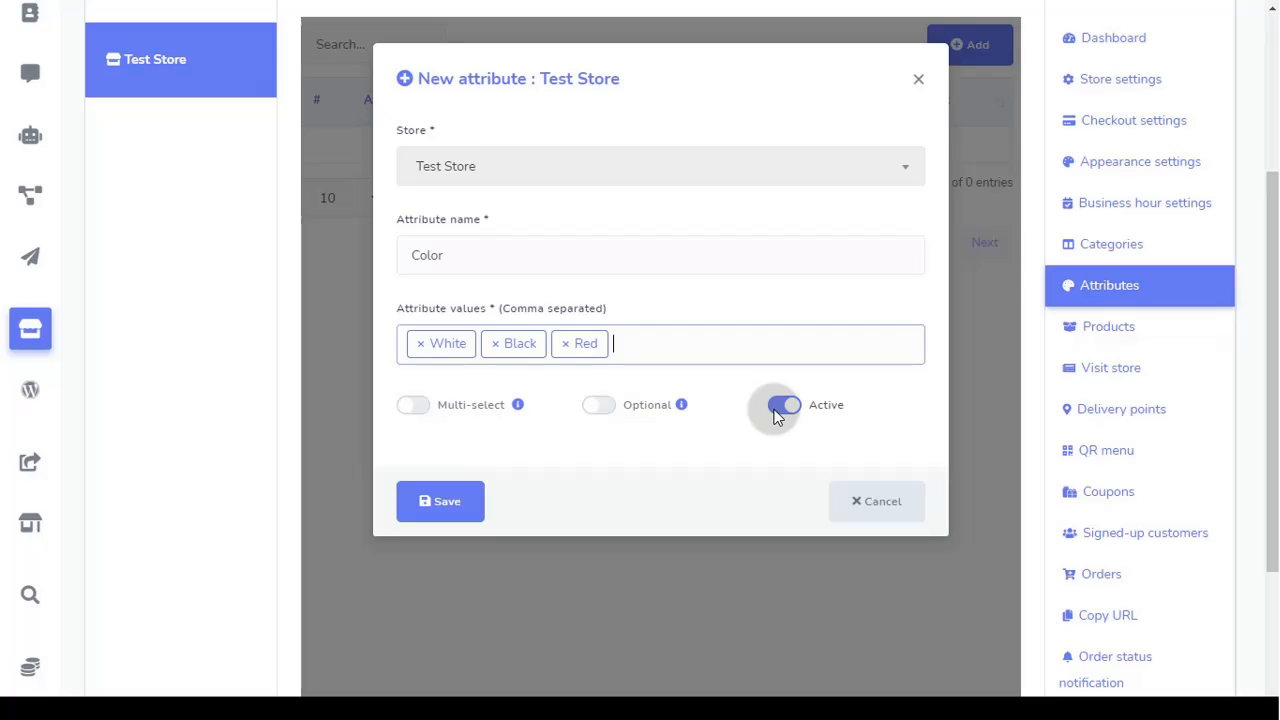
click(410, 406)
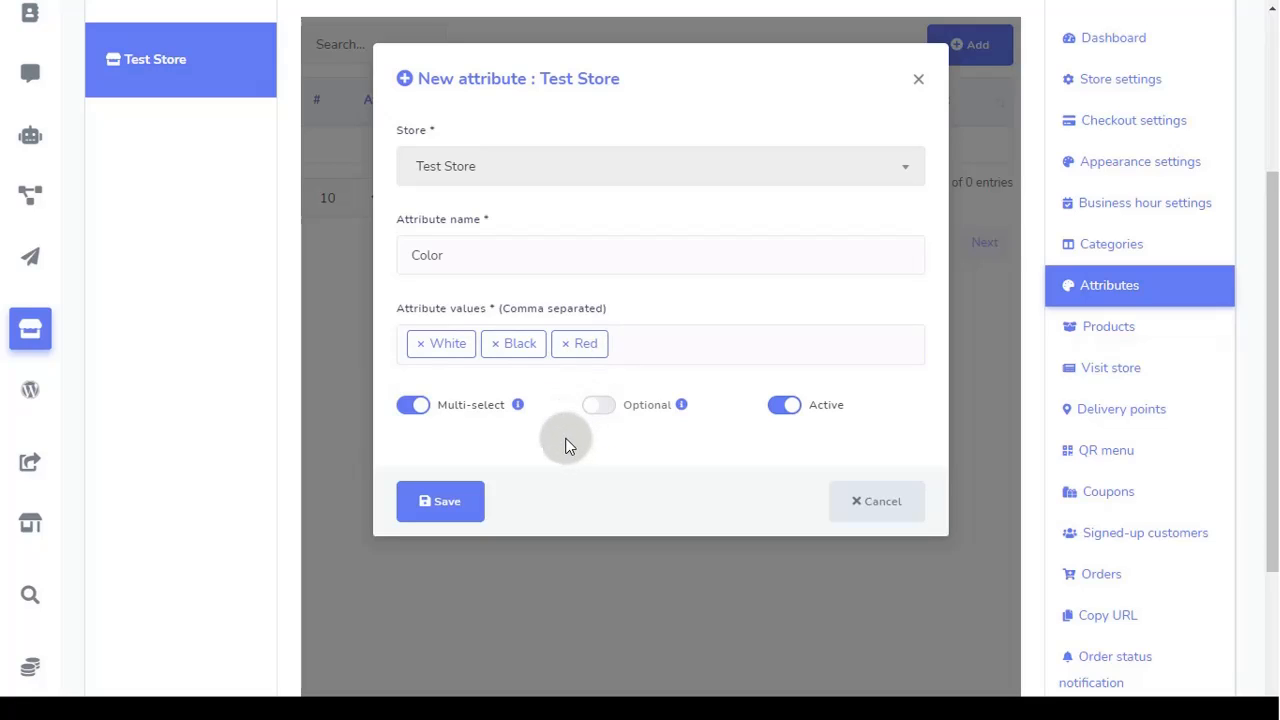
click(413, 405)
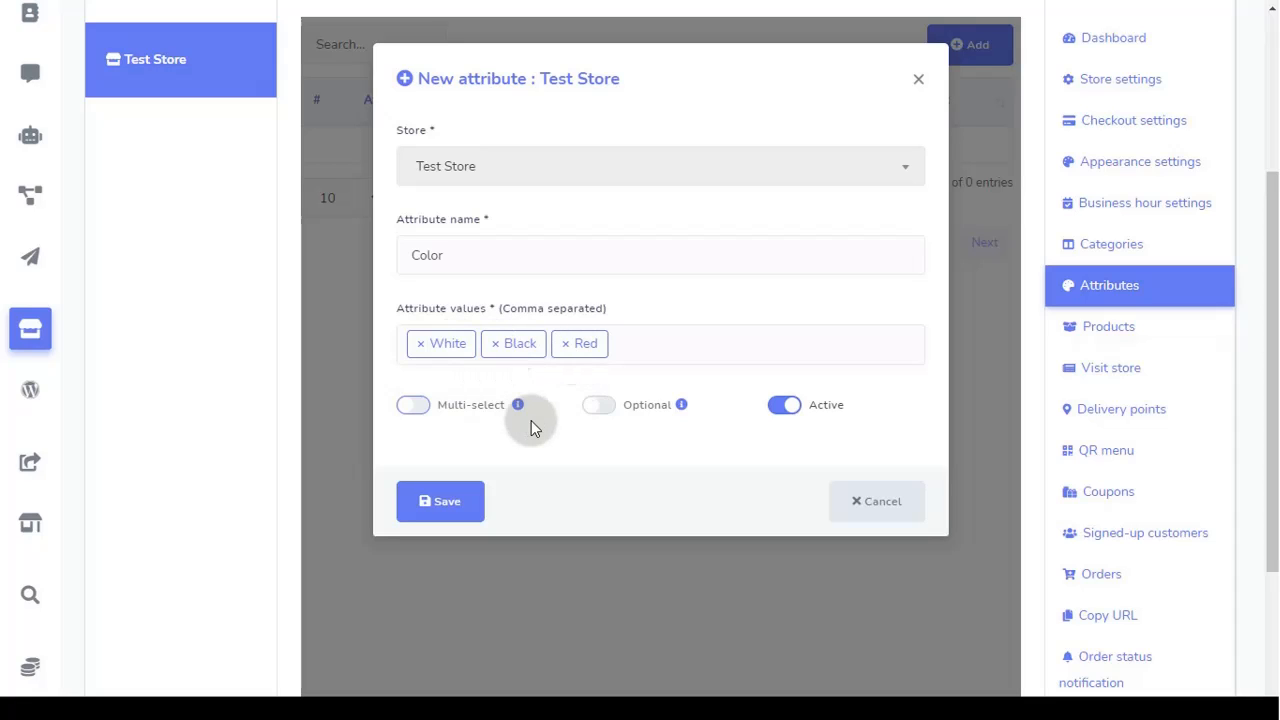
click(610, 406)
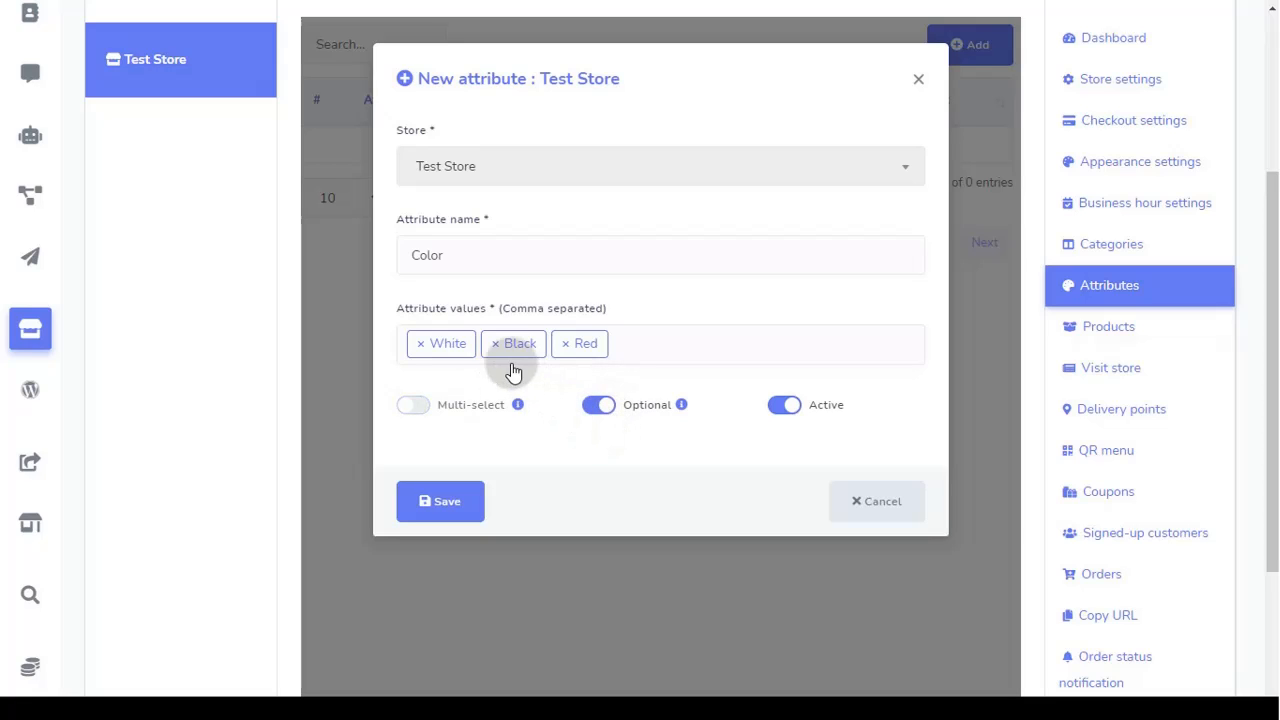
click(597, 410)
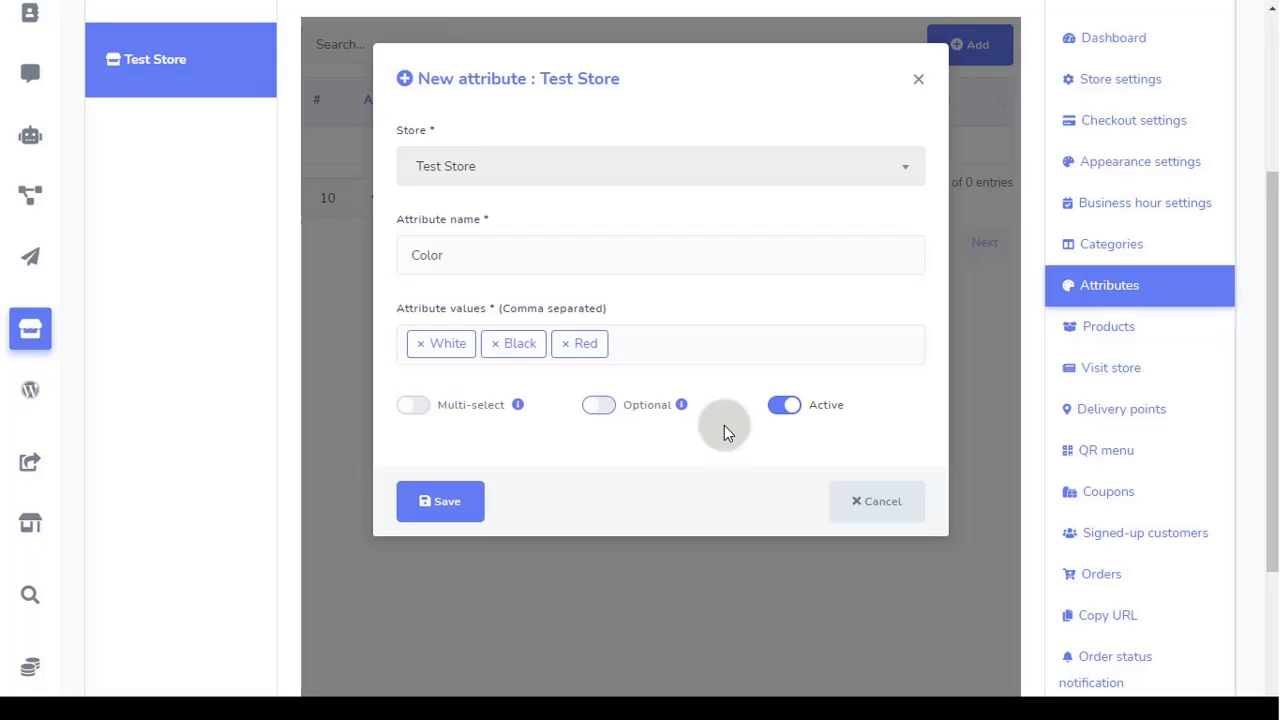
click(782, 410)
click(783, 408)
click(447, 503)
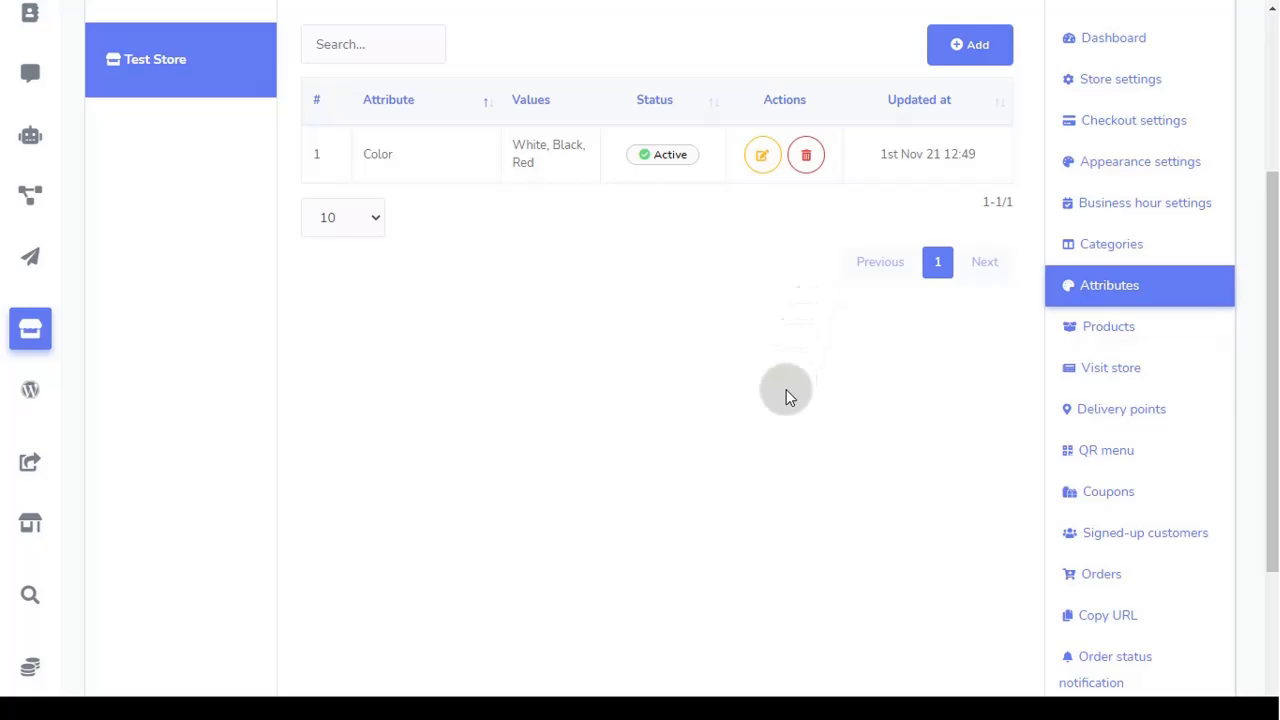
Step: Go to Test Store's Products page and open the Add product form
scroll(786, 396, up, 1)
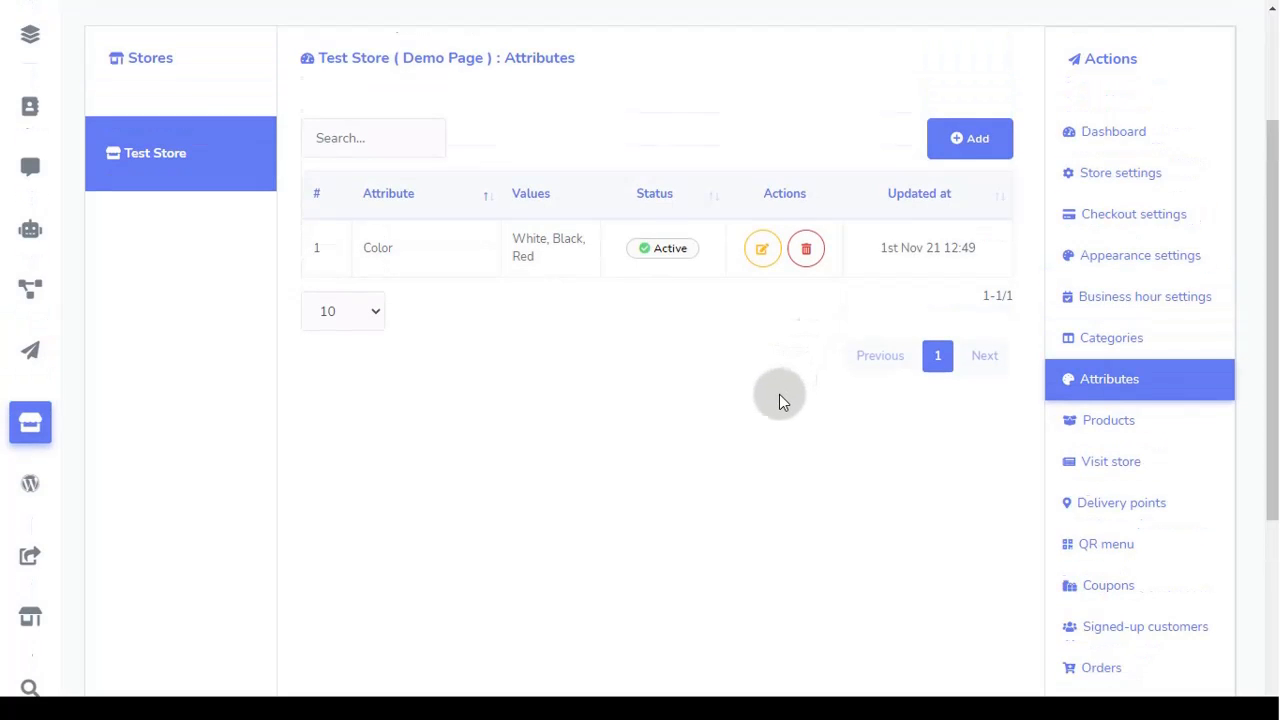
click(1153, 429)
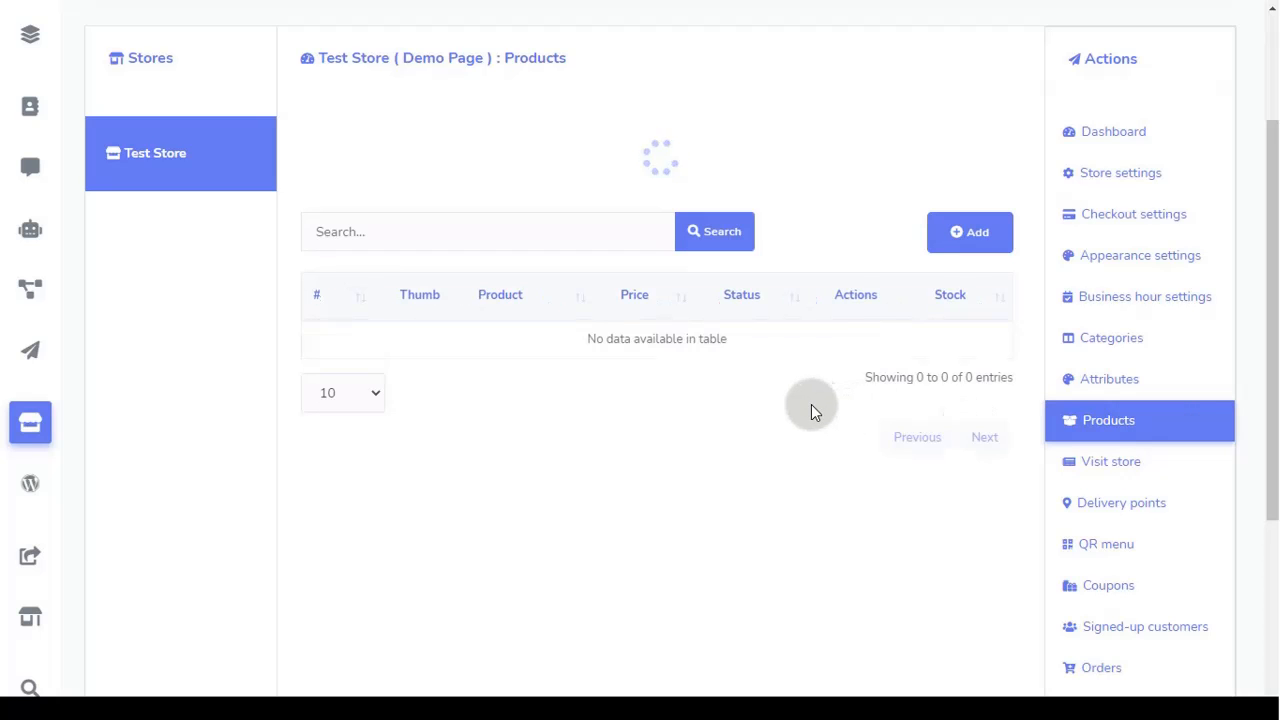
click(971, 146)
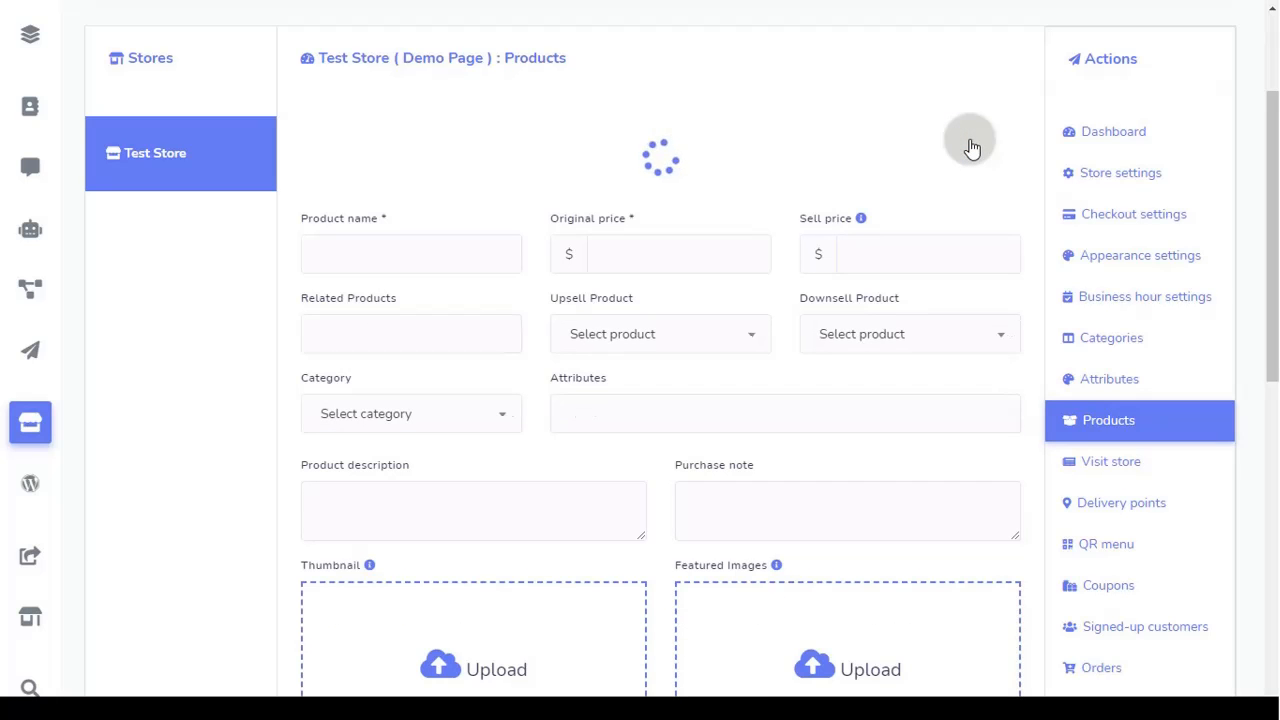
Step: Name the product Shoe1 with original price 24 and sell price 18
click(425, 245)
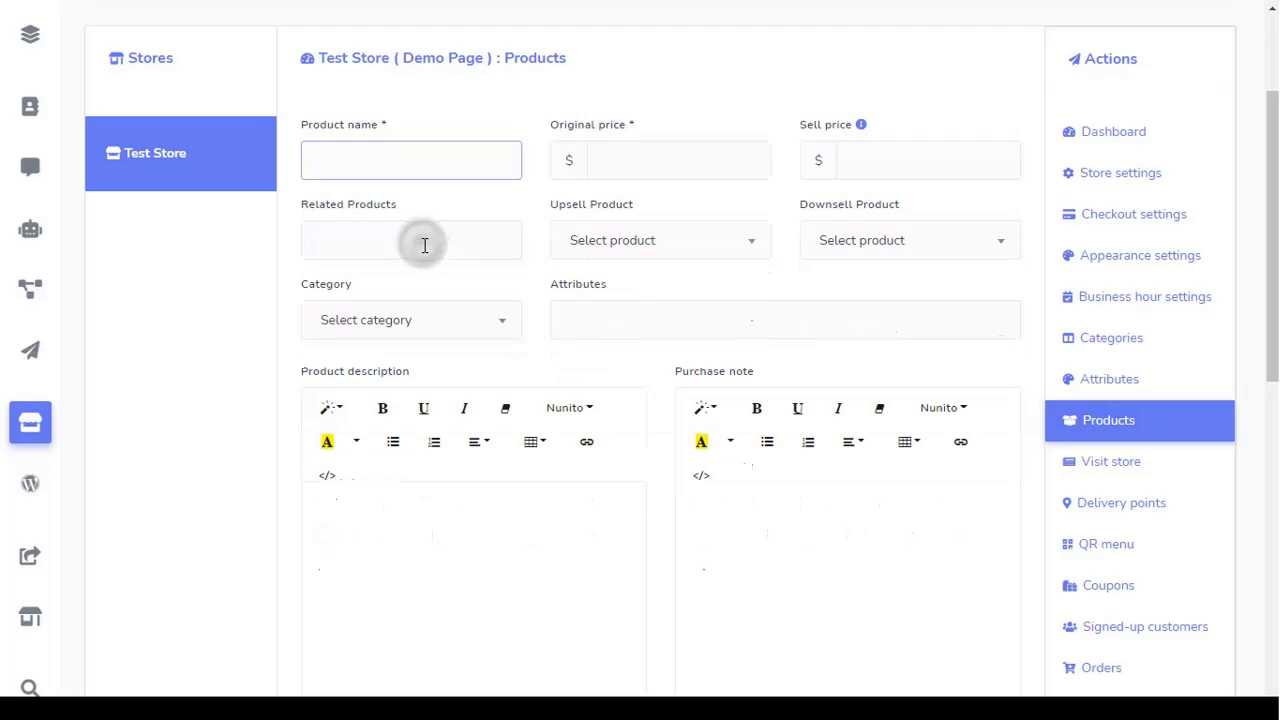
text(Shoe1)
click(630, 168)
text(2)
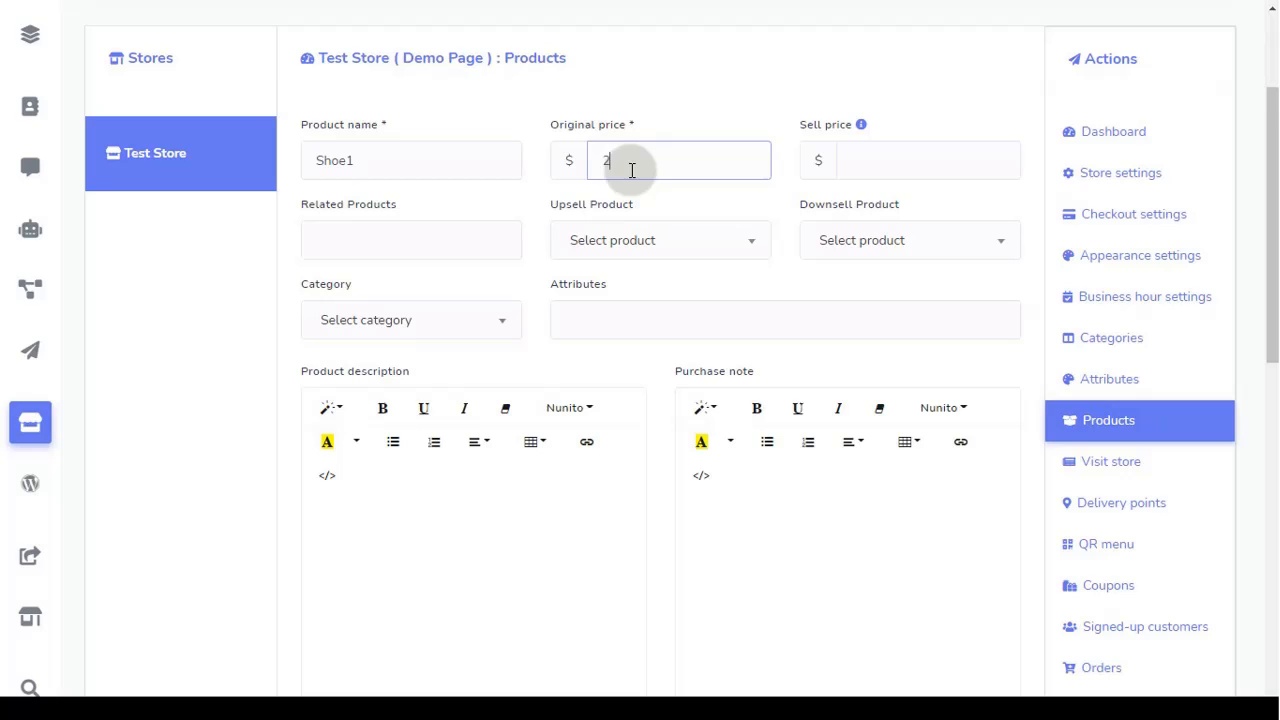
text(4)
click(880, 163)
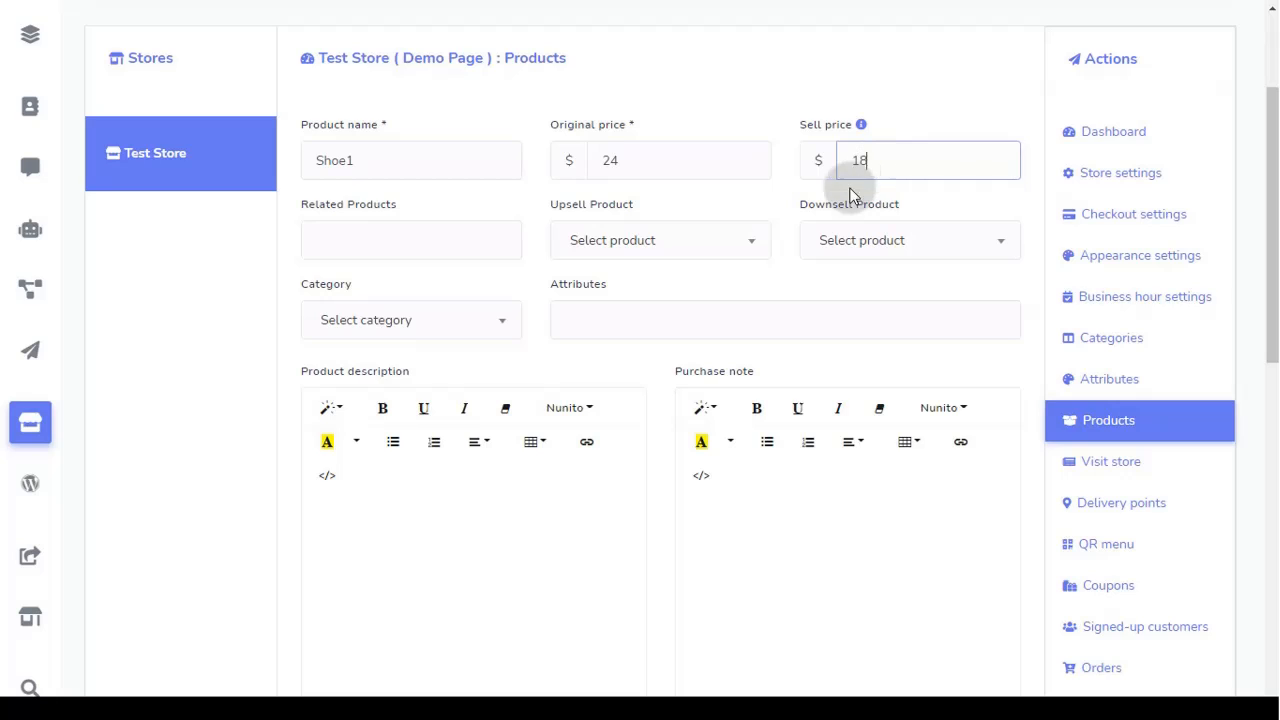
click(409, 238)
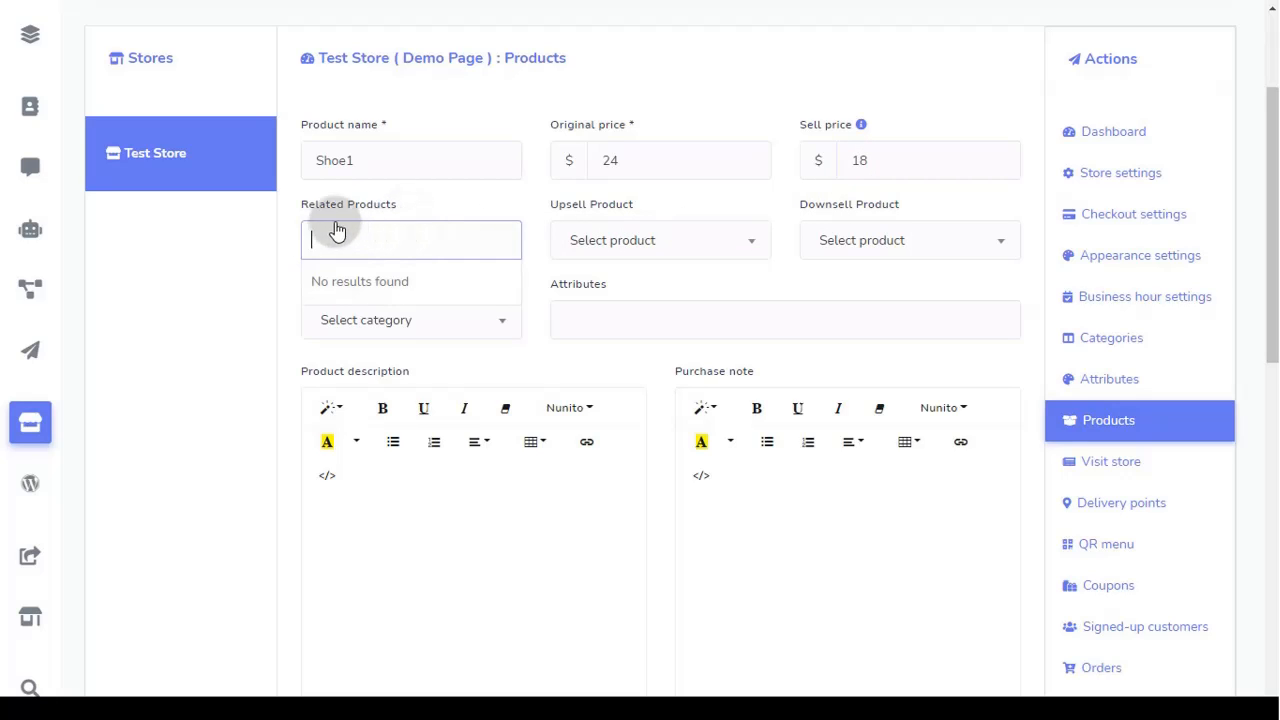
click(435, 251)
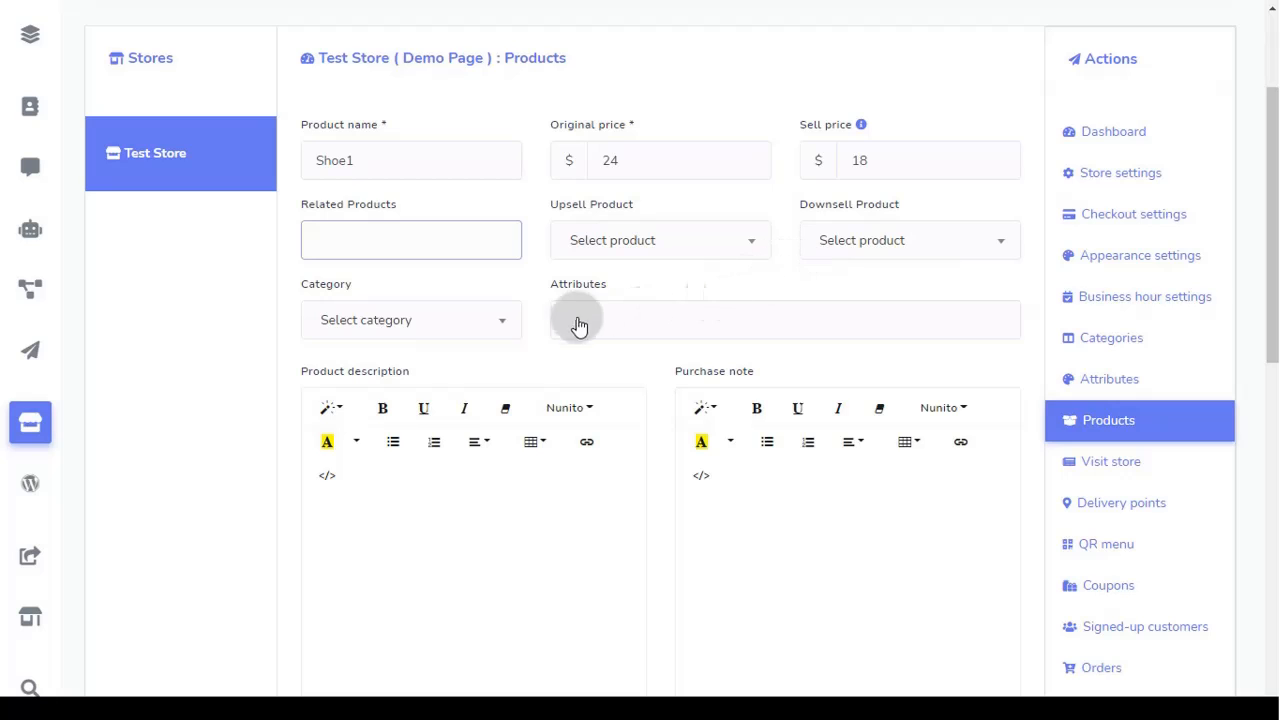
Step: Put Shoe1 in the Shoe category and add the Color attribute with its White, Black, Red variations
click(416, 328)
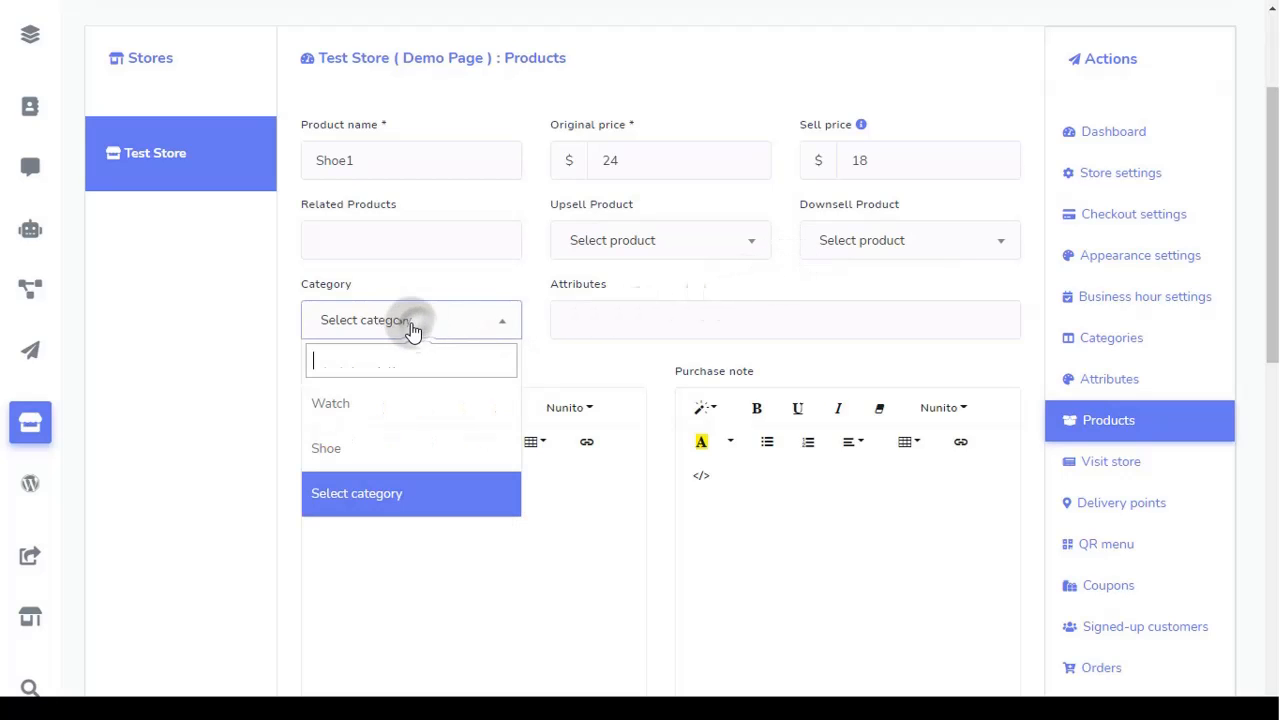
click(380, 450)
click(600, 338)
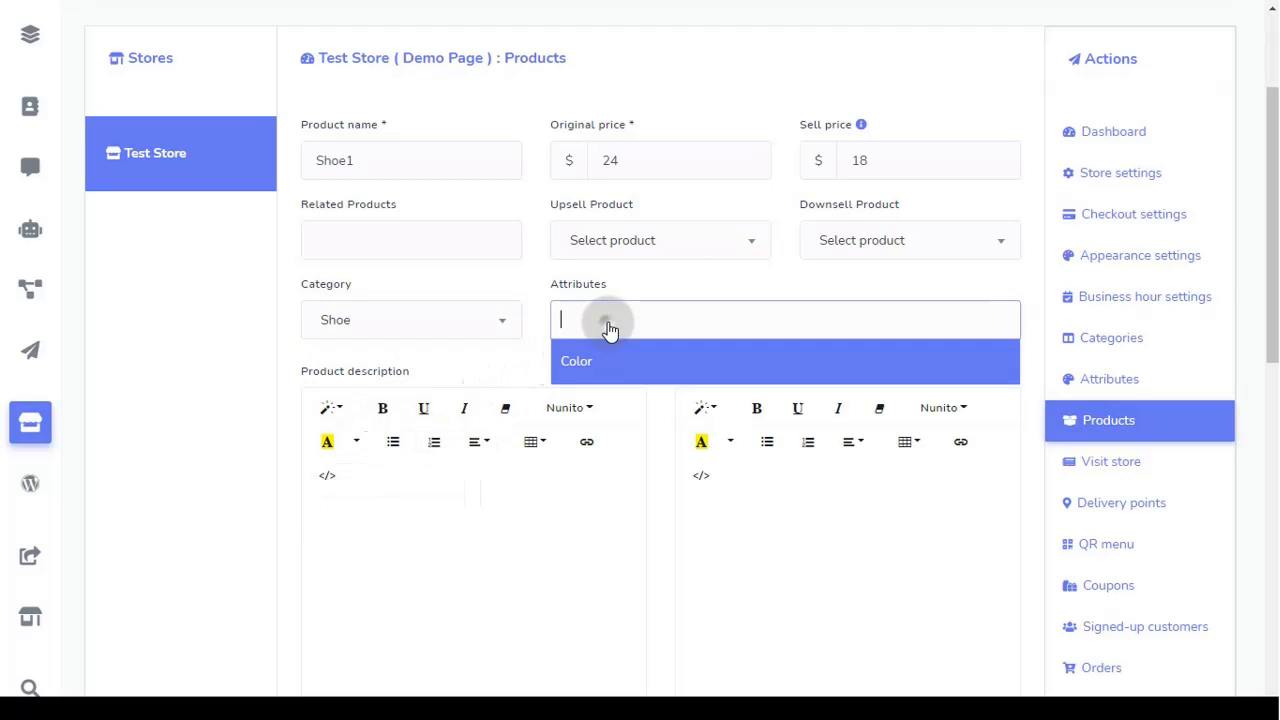
click(600, 363)
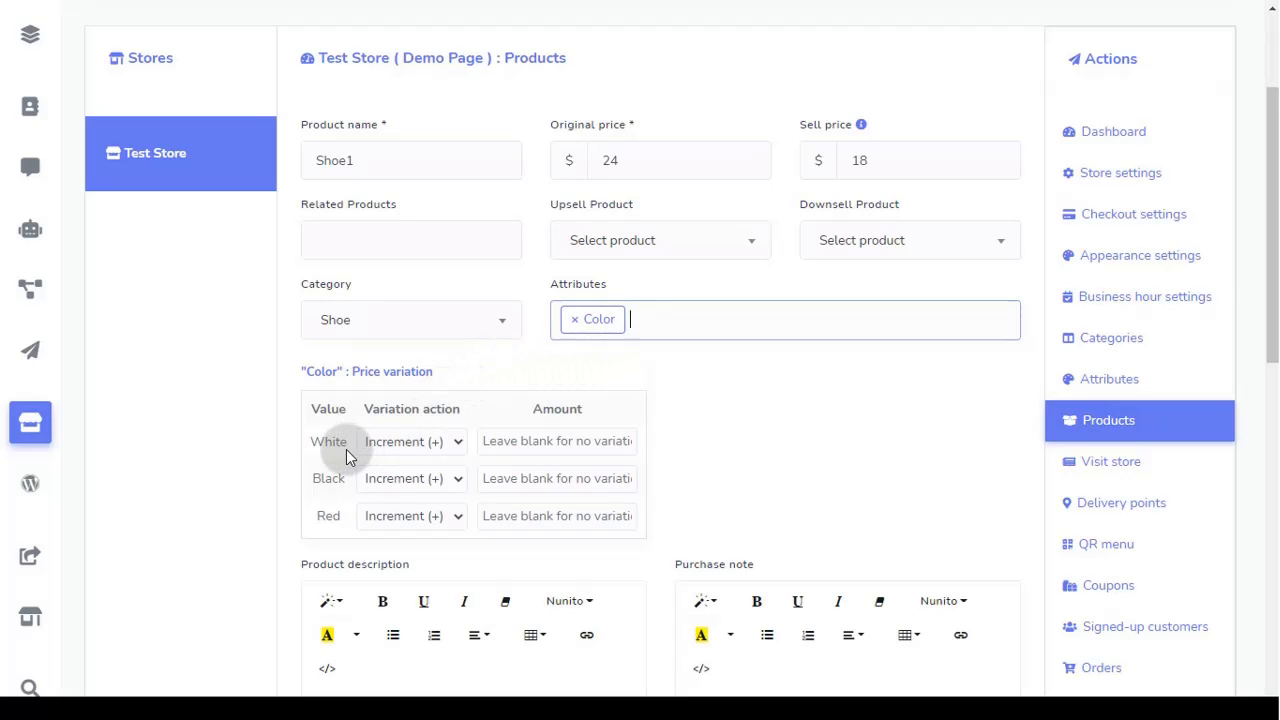
click(385, 516)
click(392, 519)
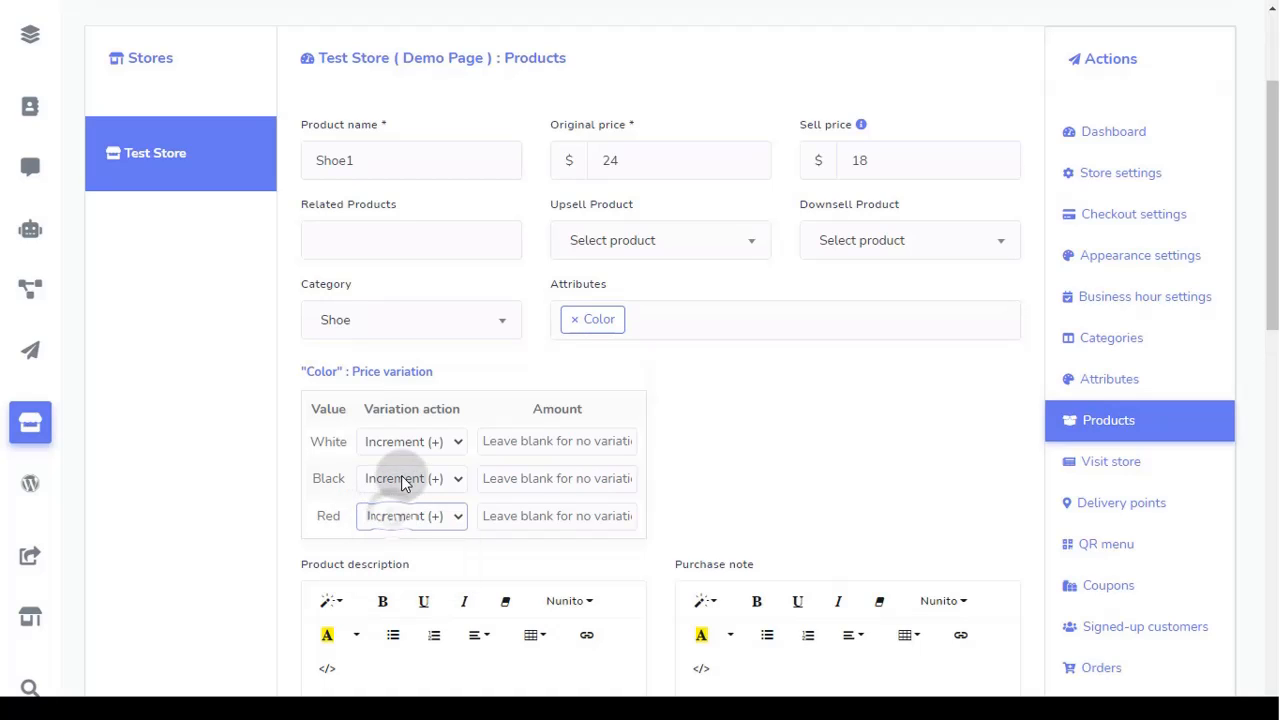
click(415, 452)
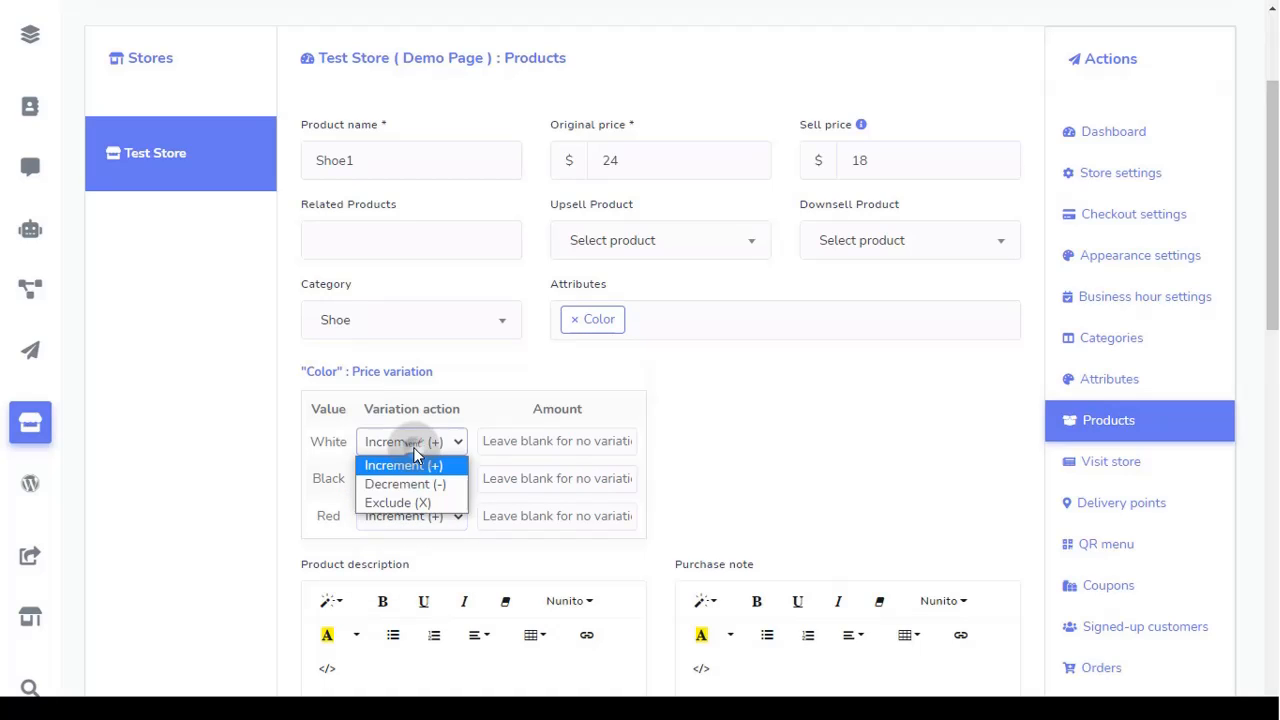
click(414, 450)
scroll(353, 438, down, 3)
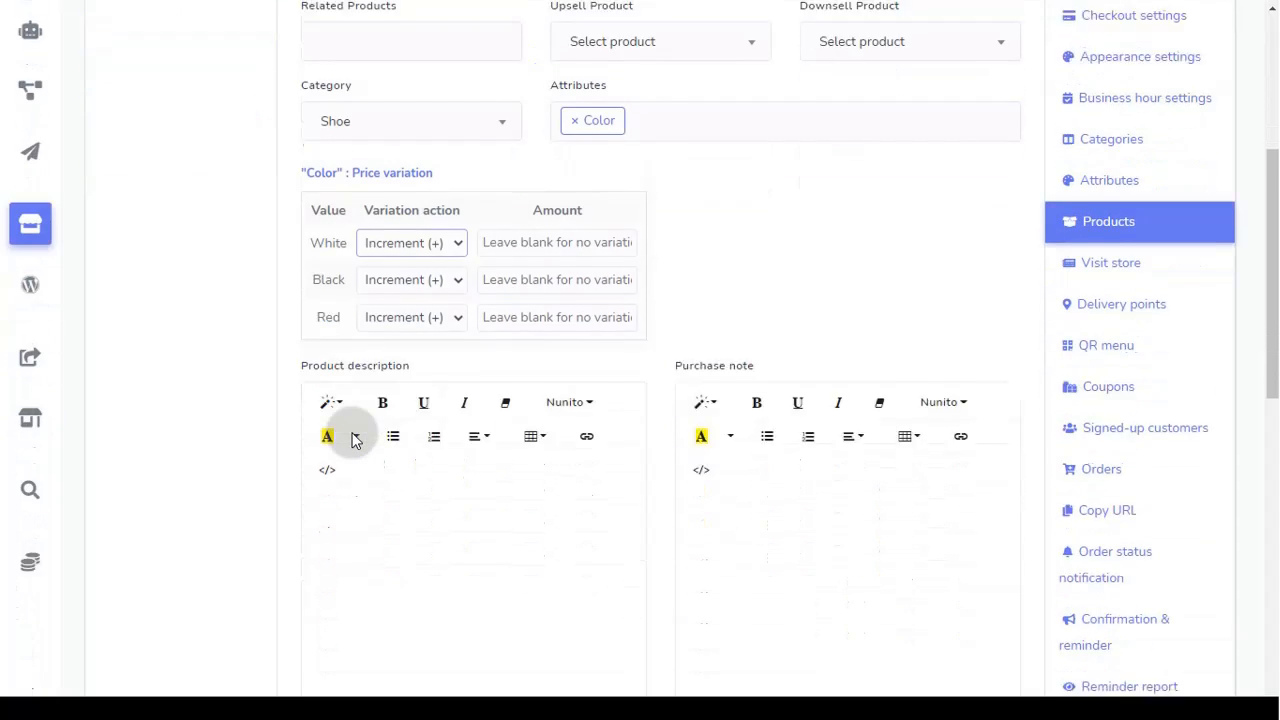
click(369, 432)
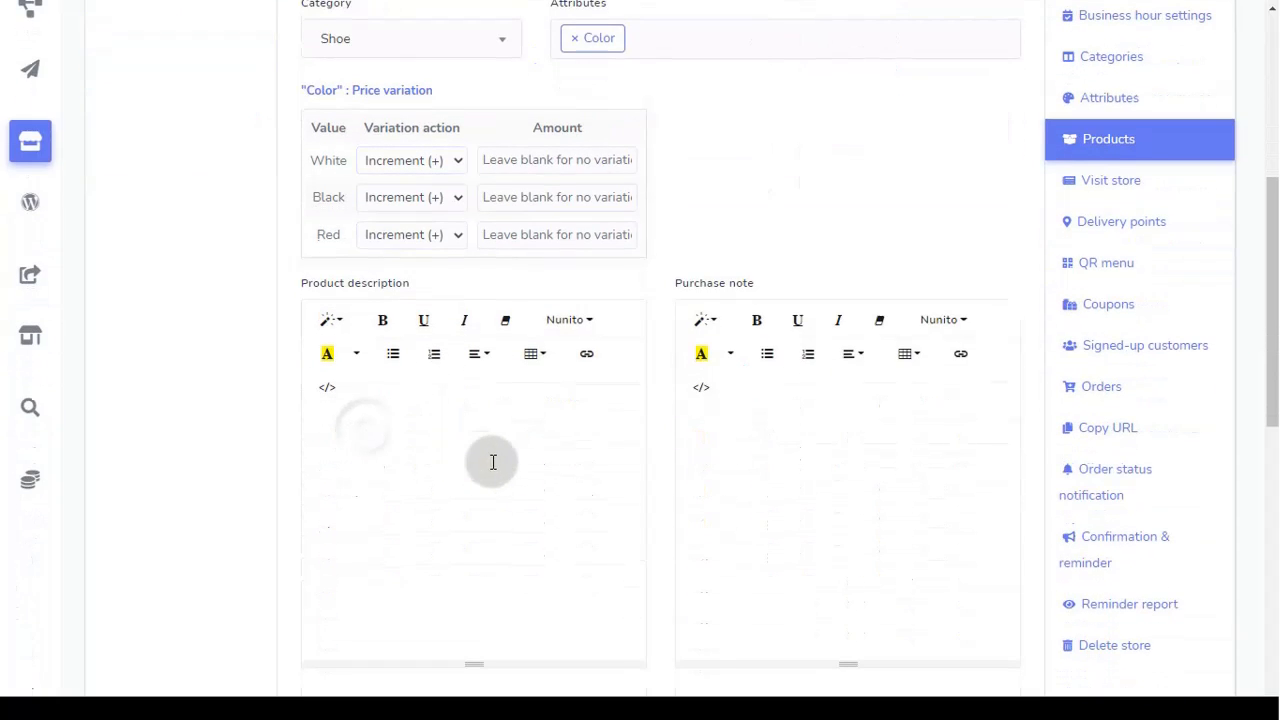
click(740, 454)
Step: Set the boot photo as Shoe1's thumbnail
scroll(757, 460, down, 3)
scroll(757, 462, down, 3)
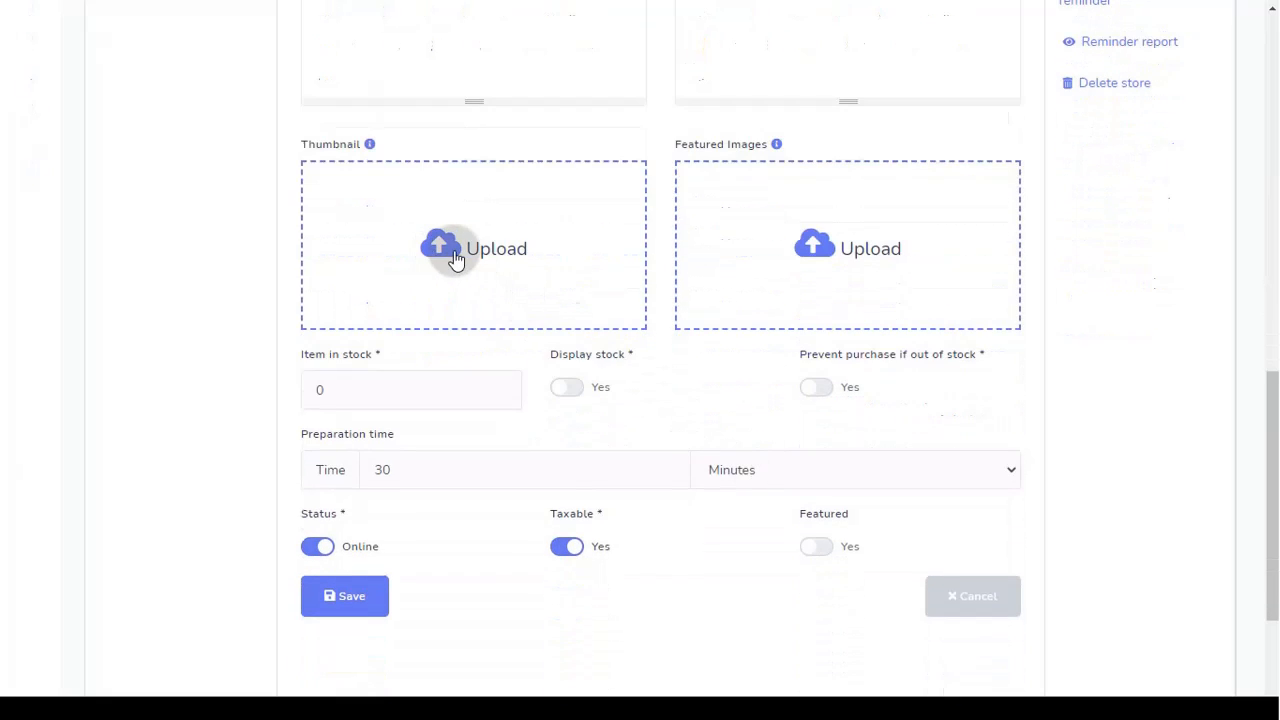
click(457, 260)
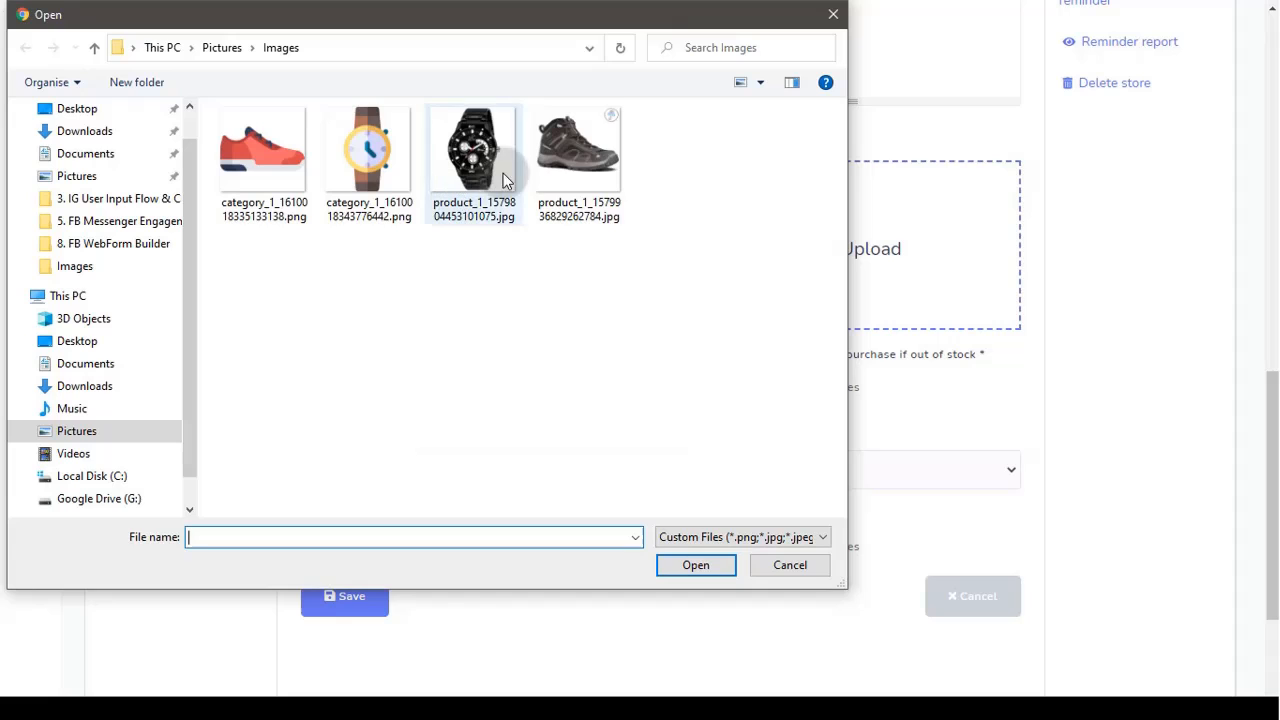
double_click(578, 150)
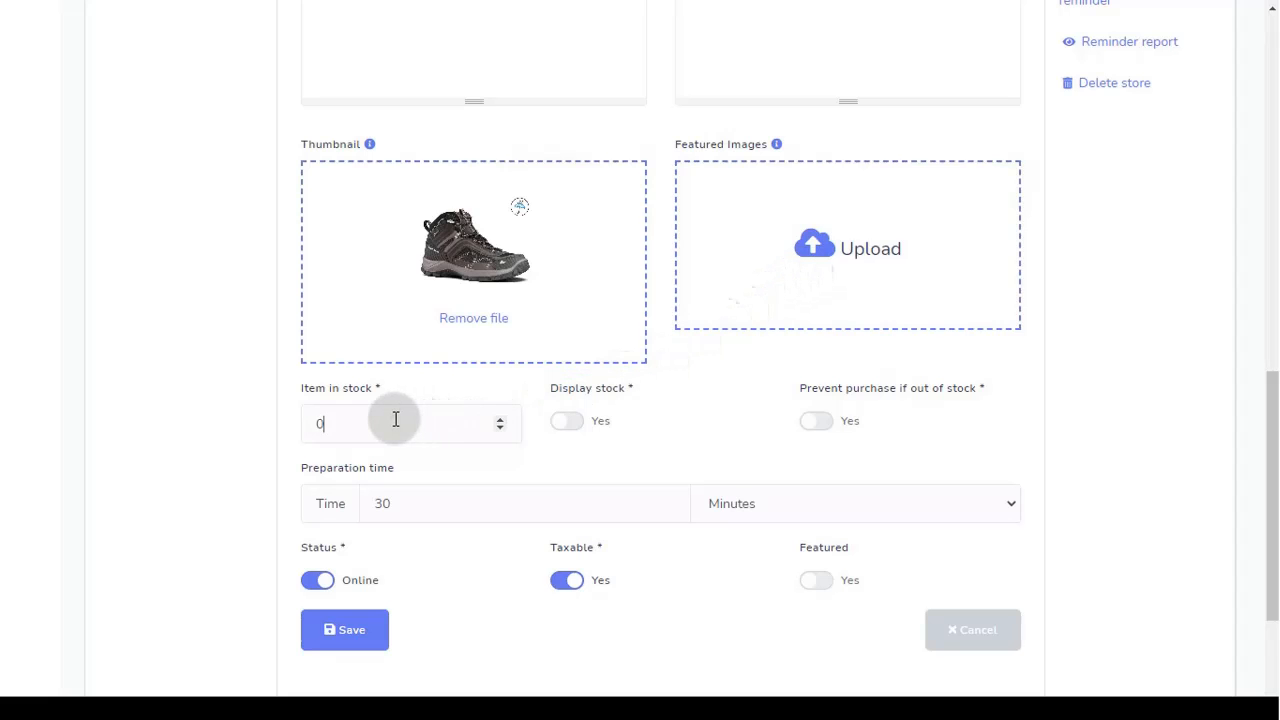
Step: Set stock to 28, turn on Display stock, Prevent purchase and Featured, then save Shoe1
click(501, 420)
click(501, 420)
click(501, 420)
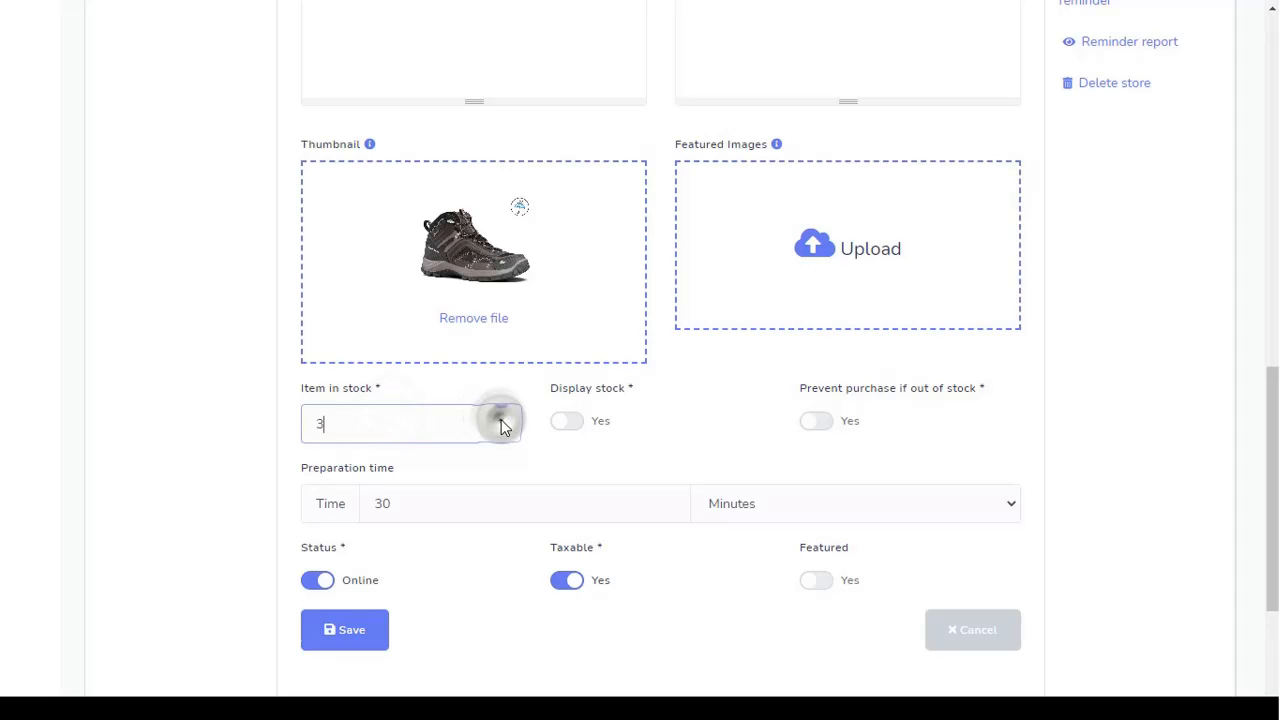
click(501, 420)
click(501, 420)
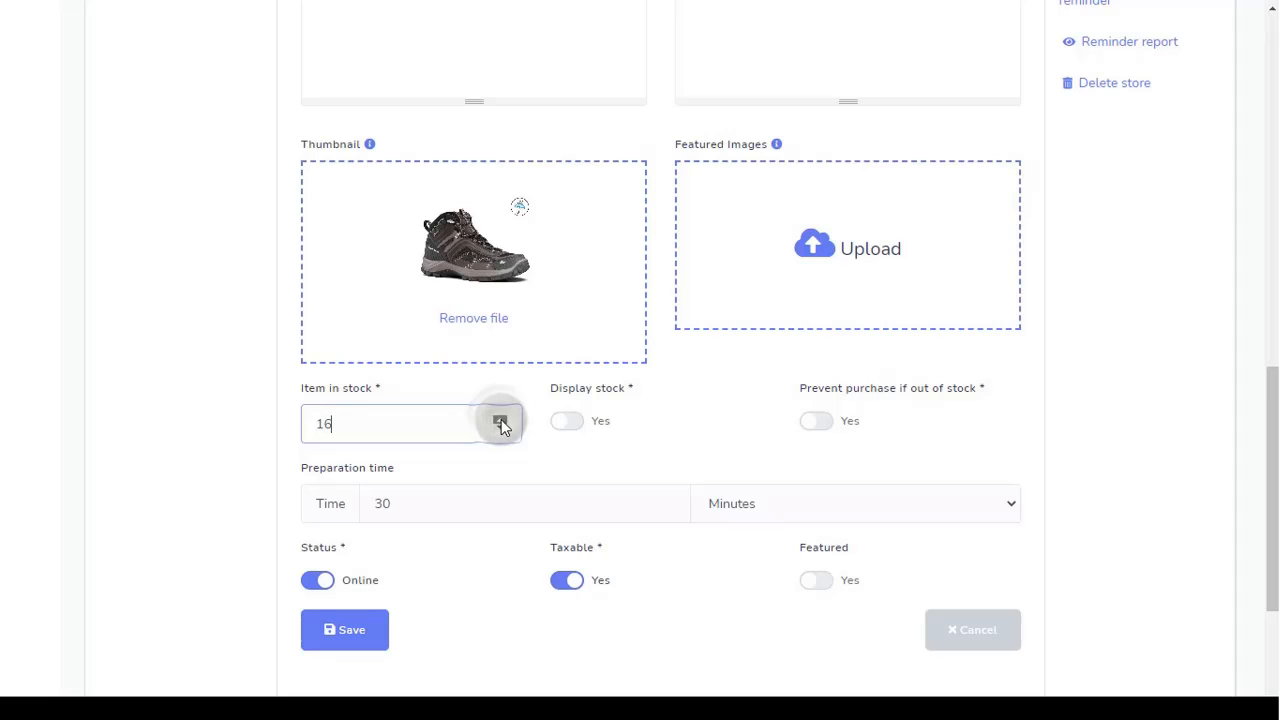
click(501, 420)
click(562, 421)
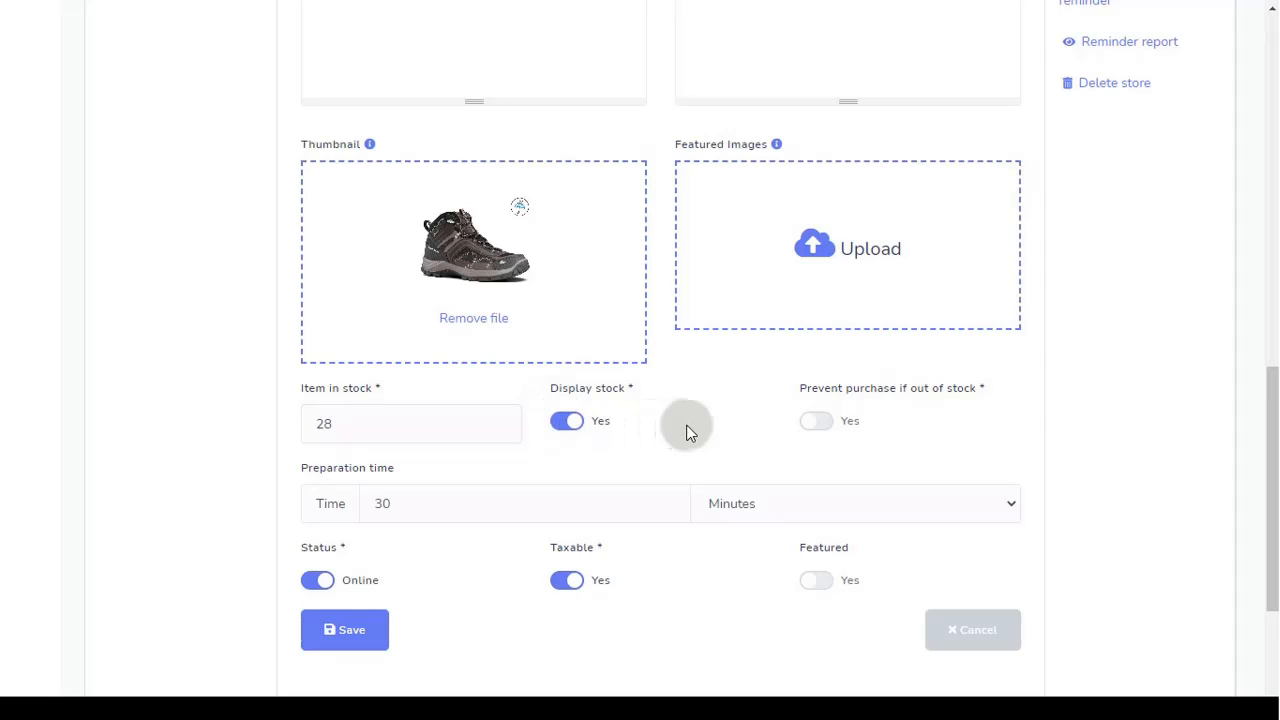
click(817, 422)
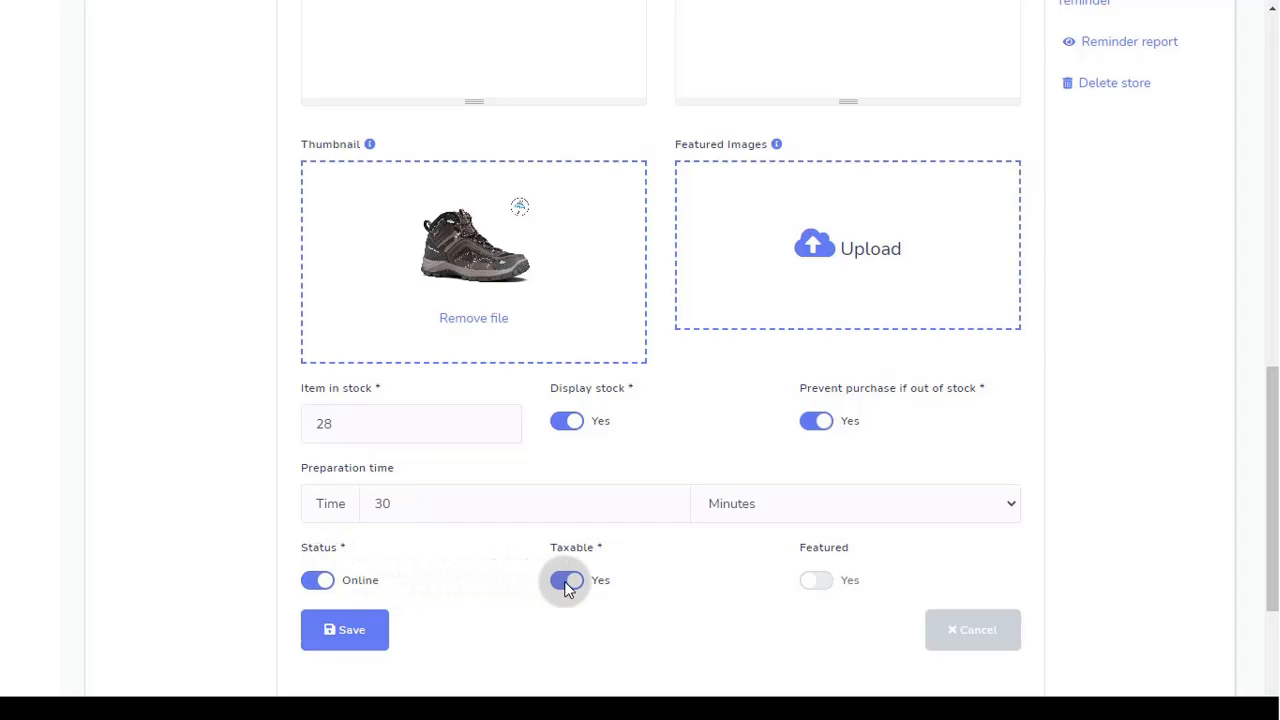
click(820, 586)
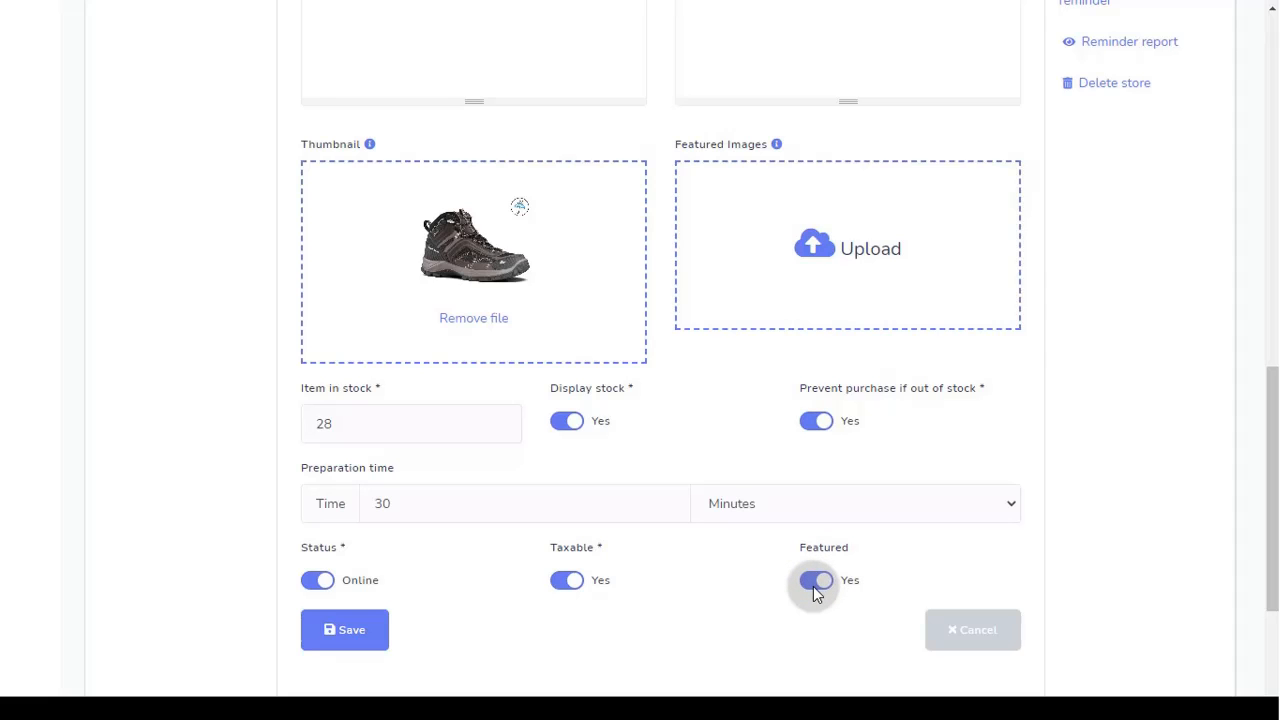
click(362, 640)
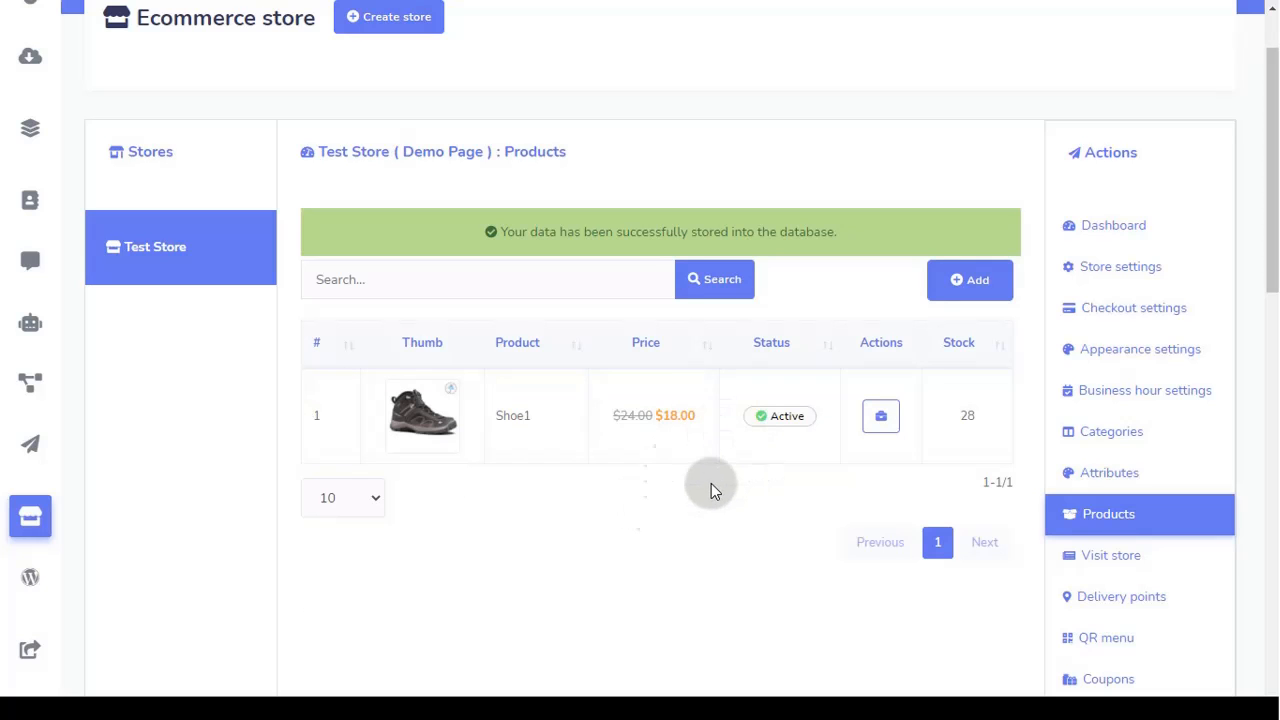
click(880, 422)
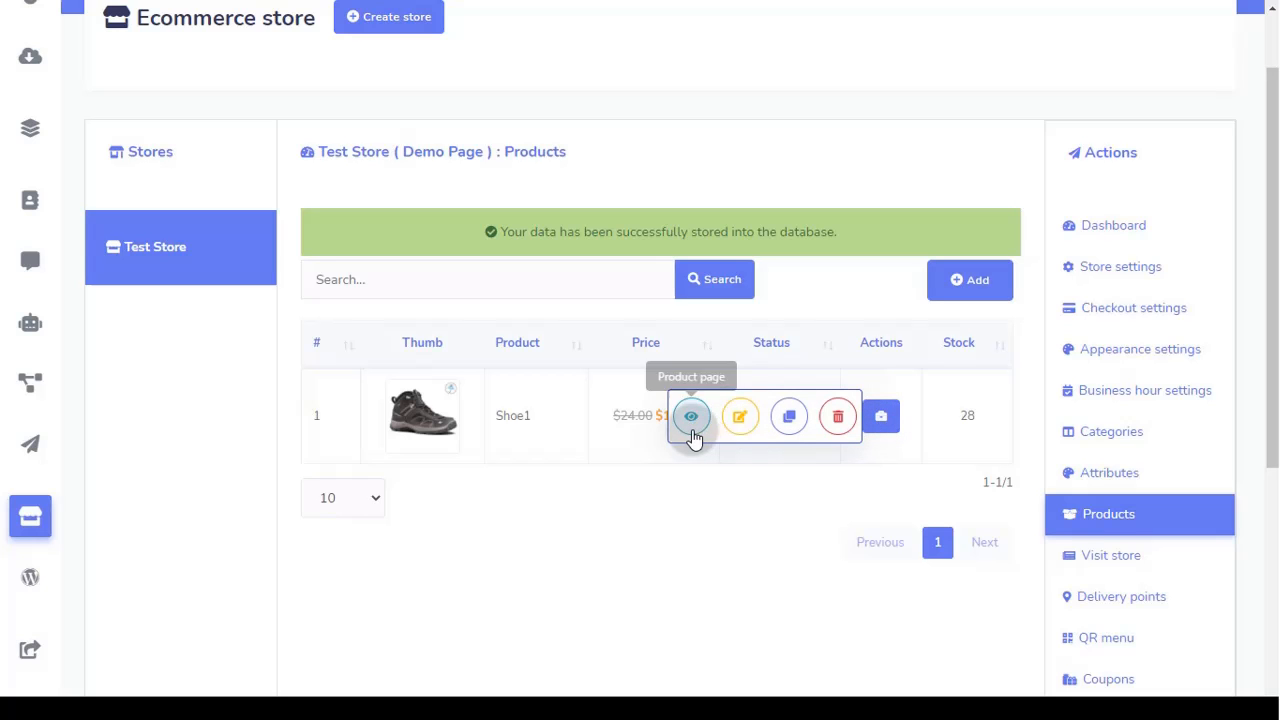
click(885, 432)
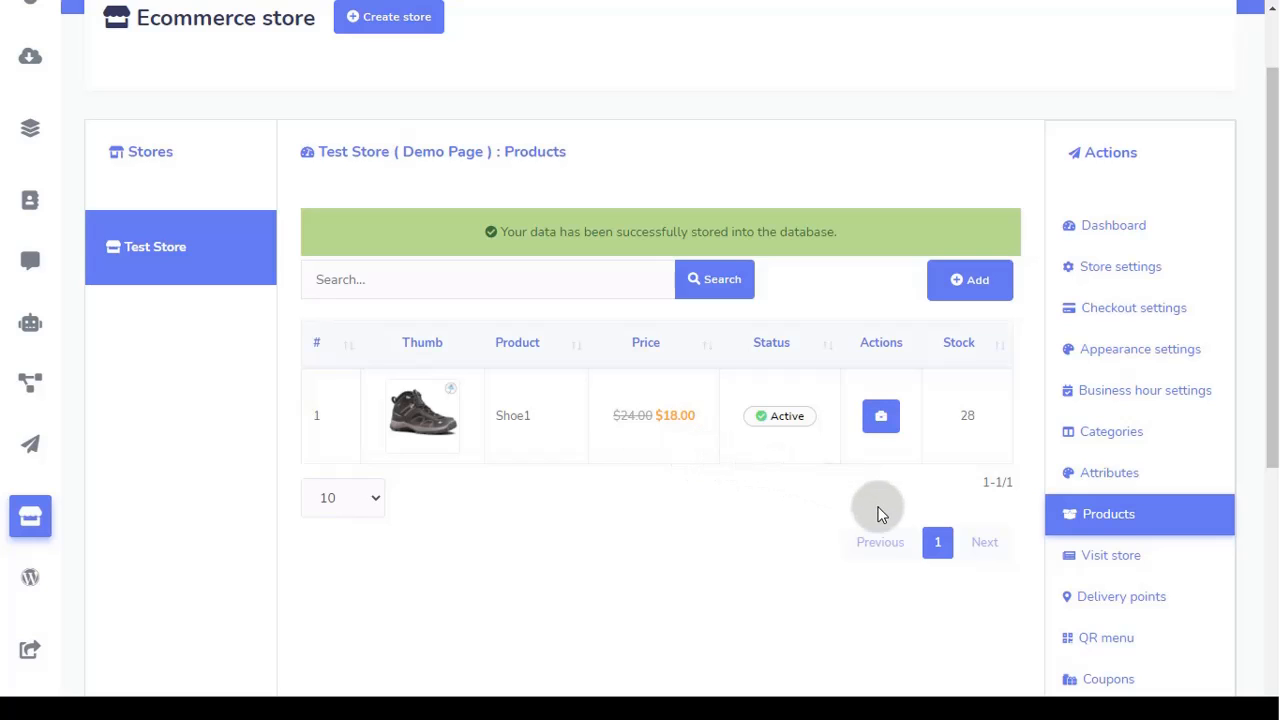
click(1103, 563)
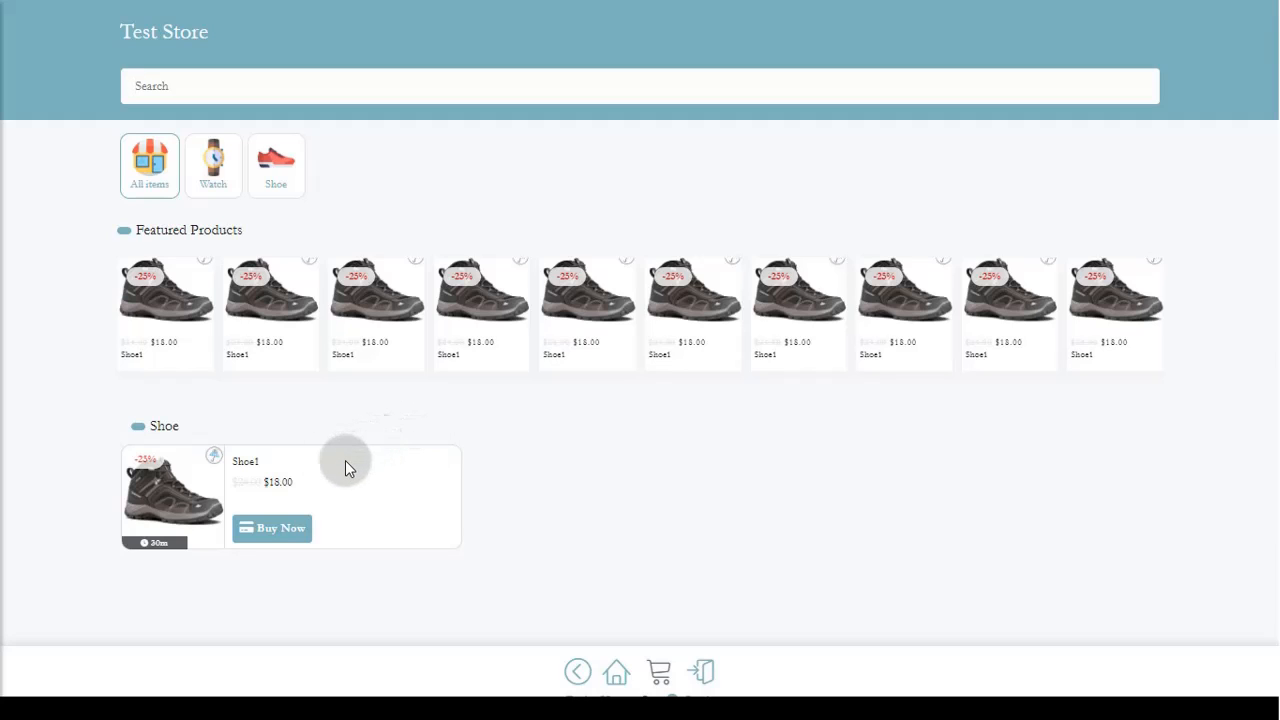
key(ctrl+w)
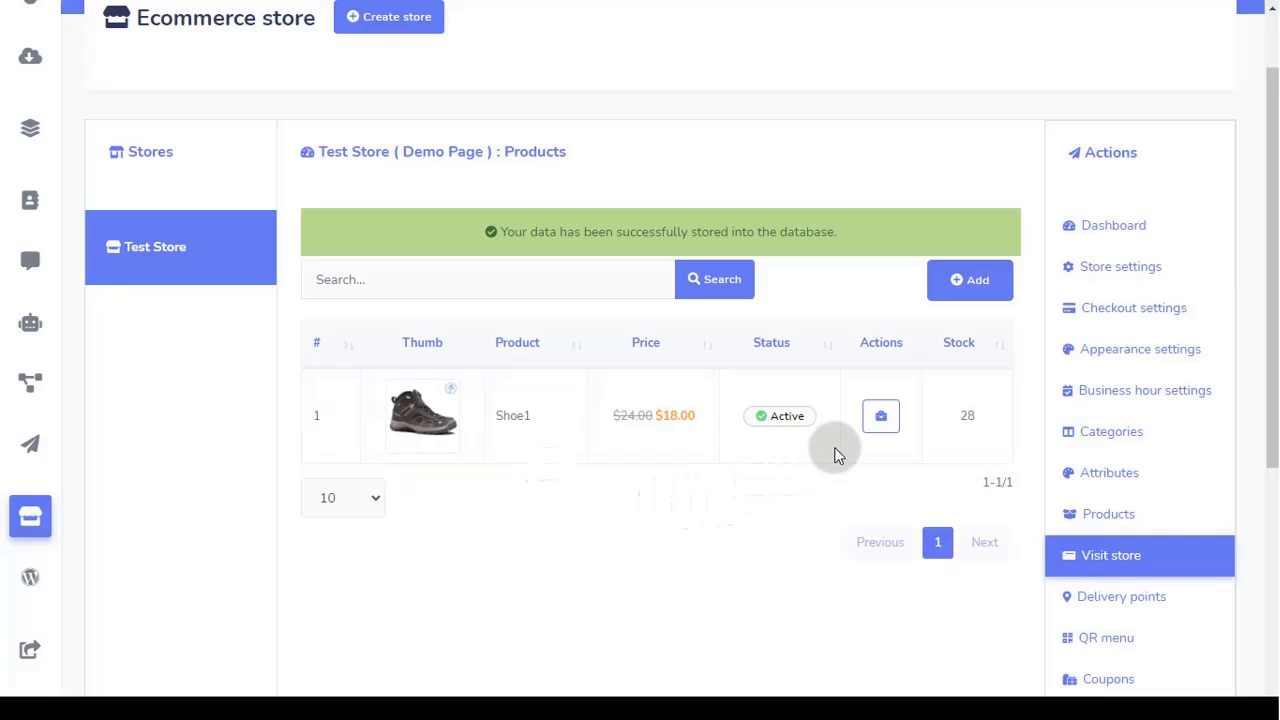
scroll(840, 450, down, 3)
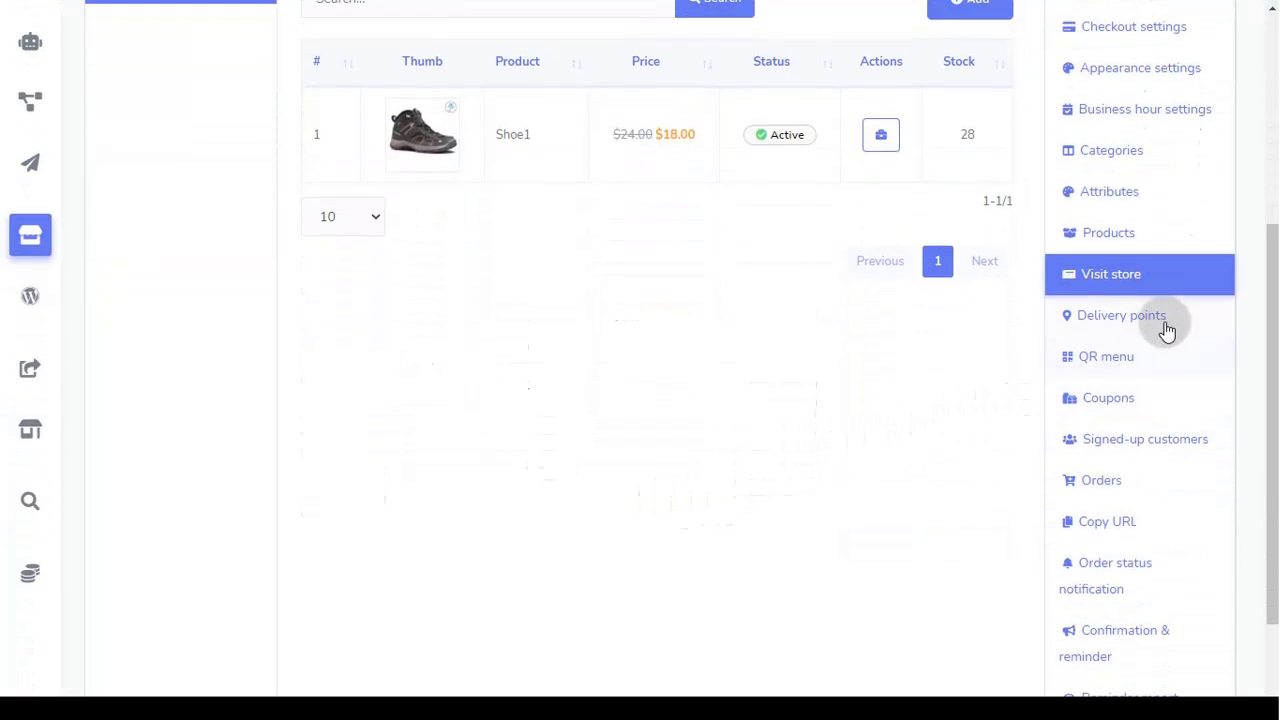
Step: Create the active delivery point 'Store 1' with details 'Location of Store 1'
click(1165, 328)
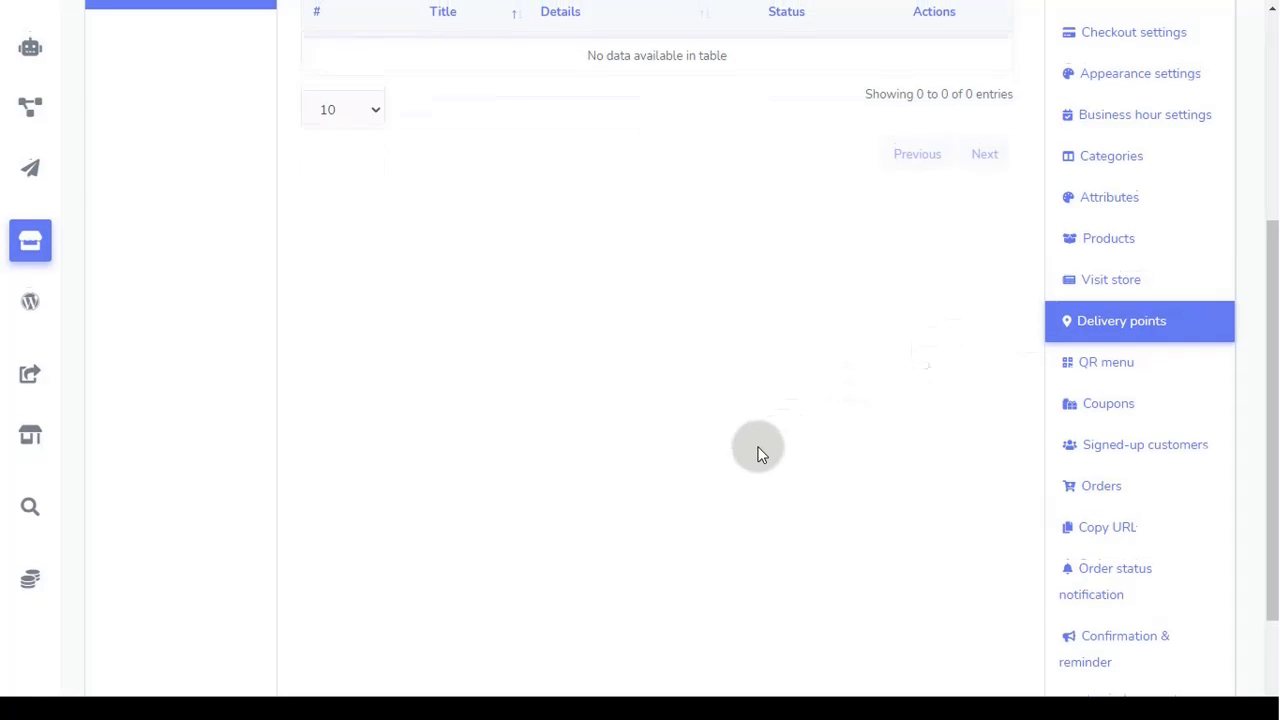
scroll(760, 446, up, 3)
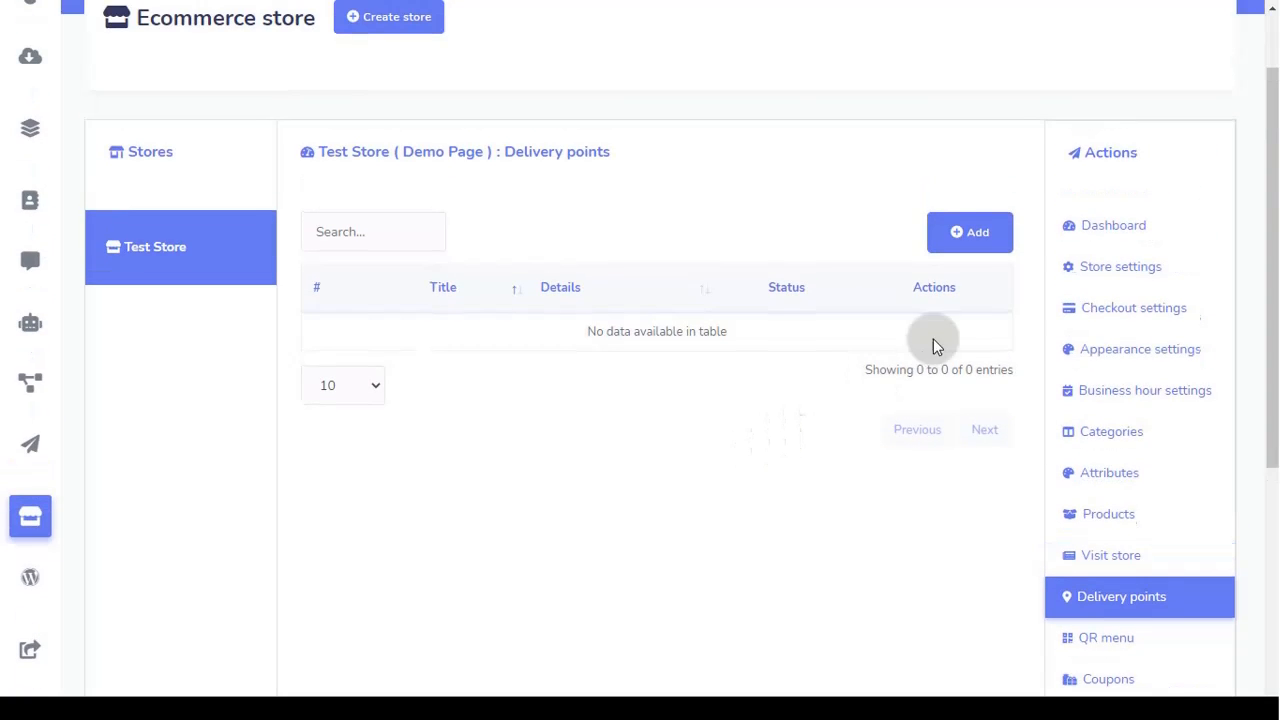
click(971, 250)
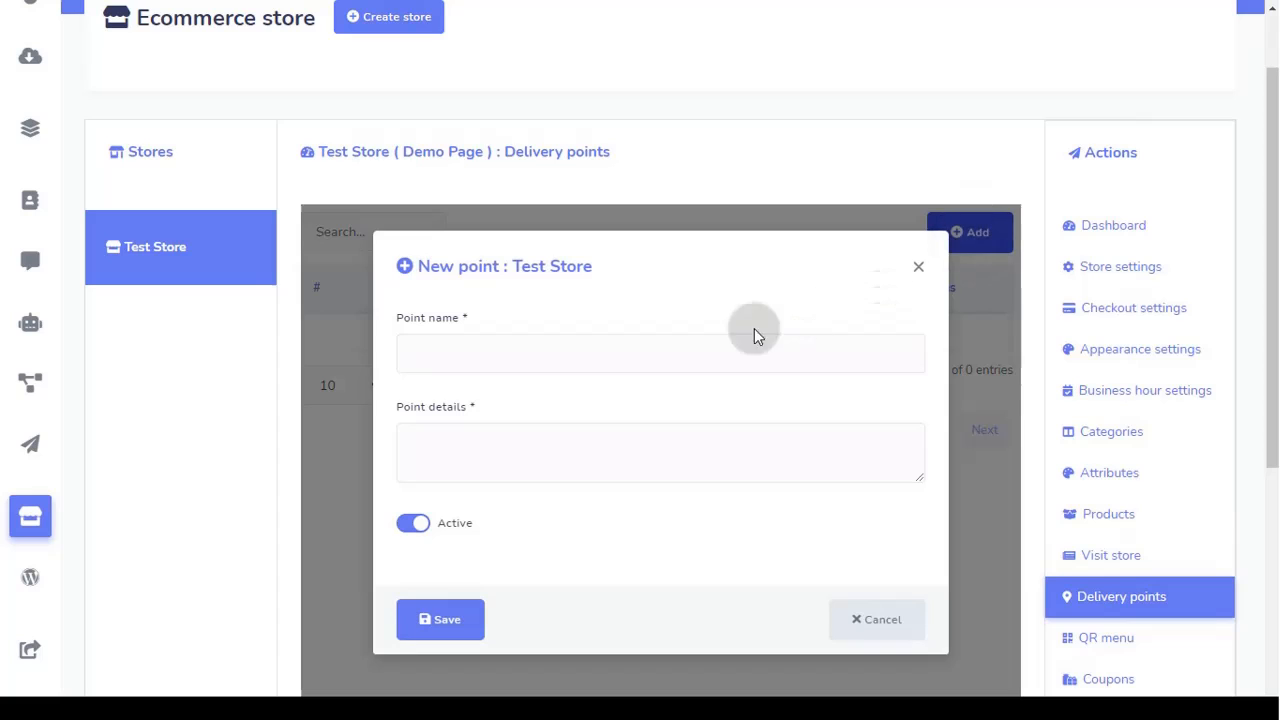
click(552, 352)
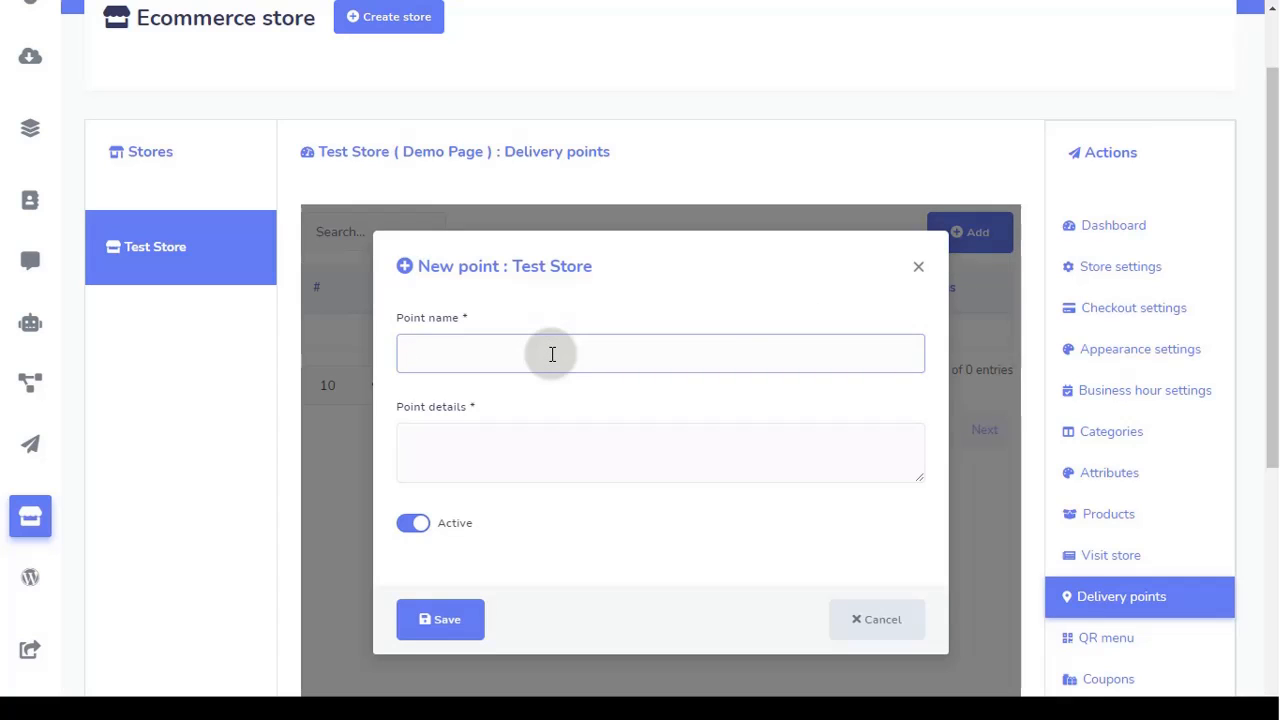
text(Store 1)
click(500, 456)
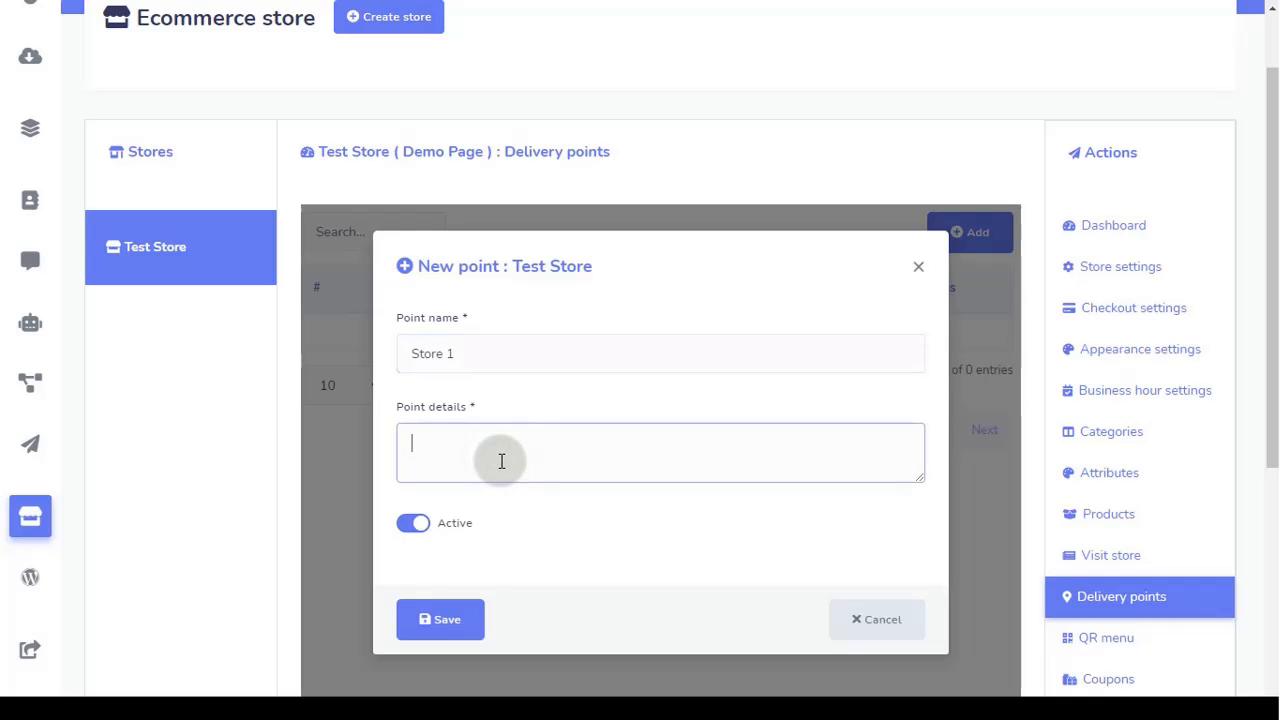
text(Location of Store 1)
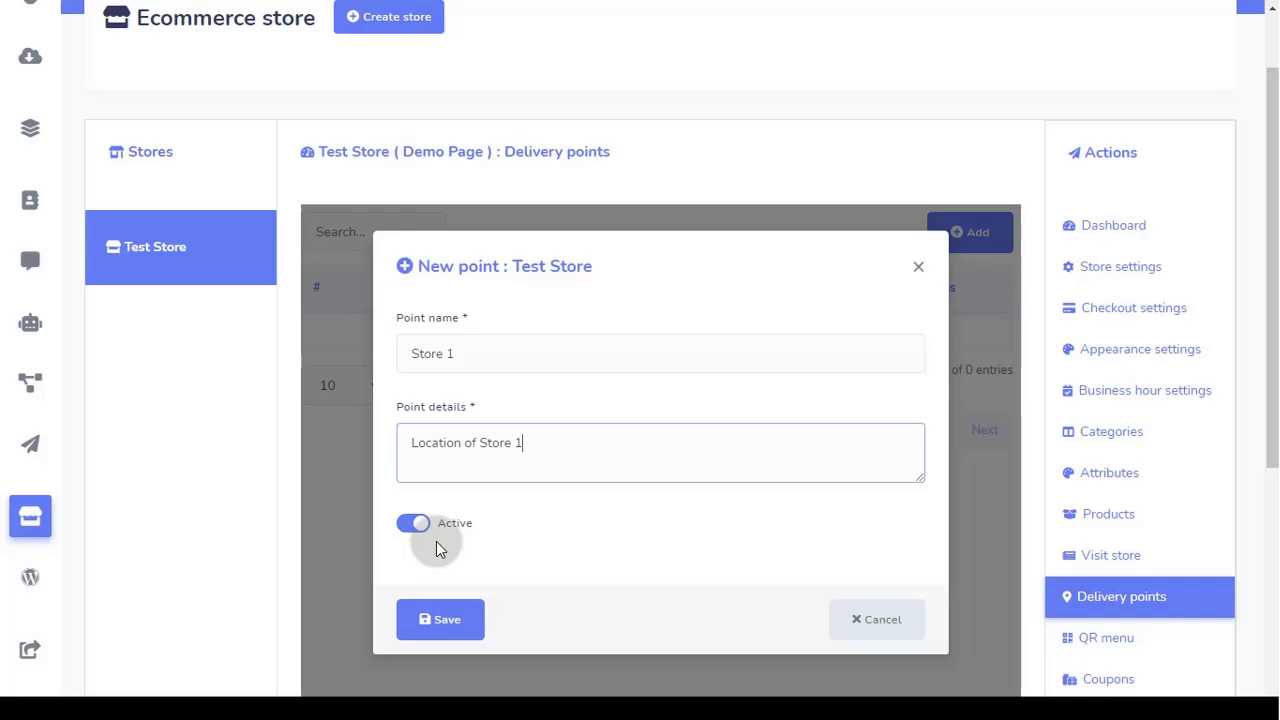
click(447, 621)
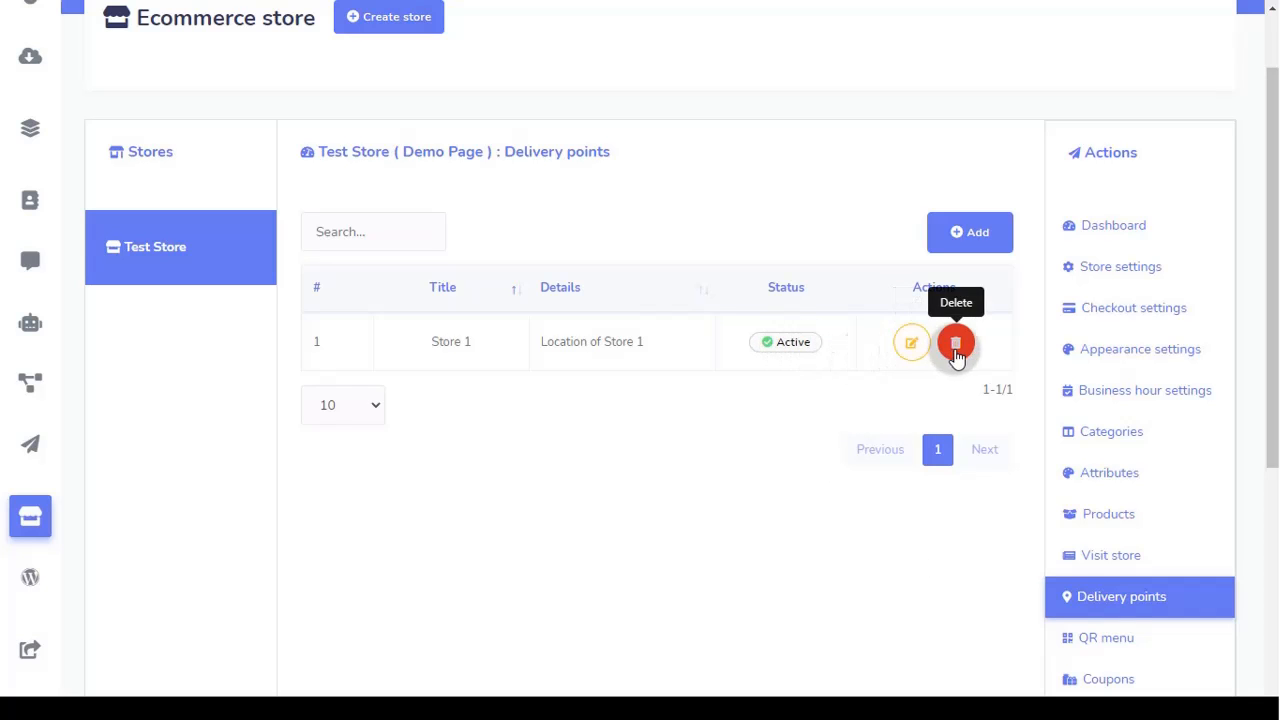
scroll(1125, 615, down, 3)
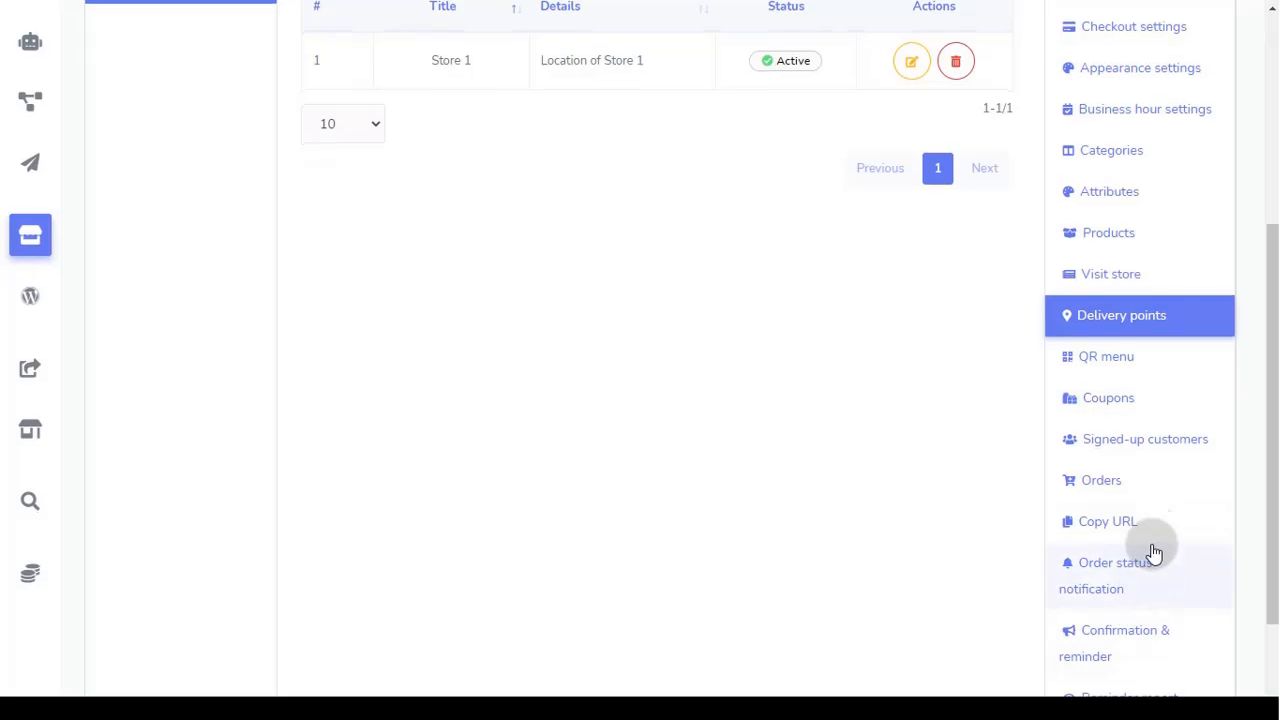
scroll(1180, 510, down, 1)
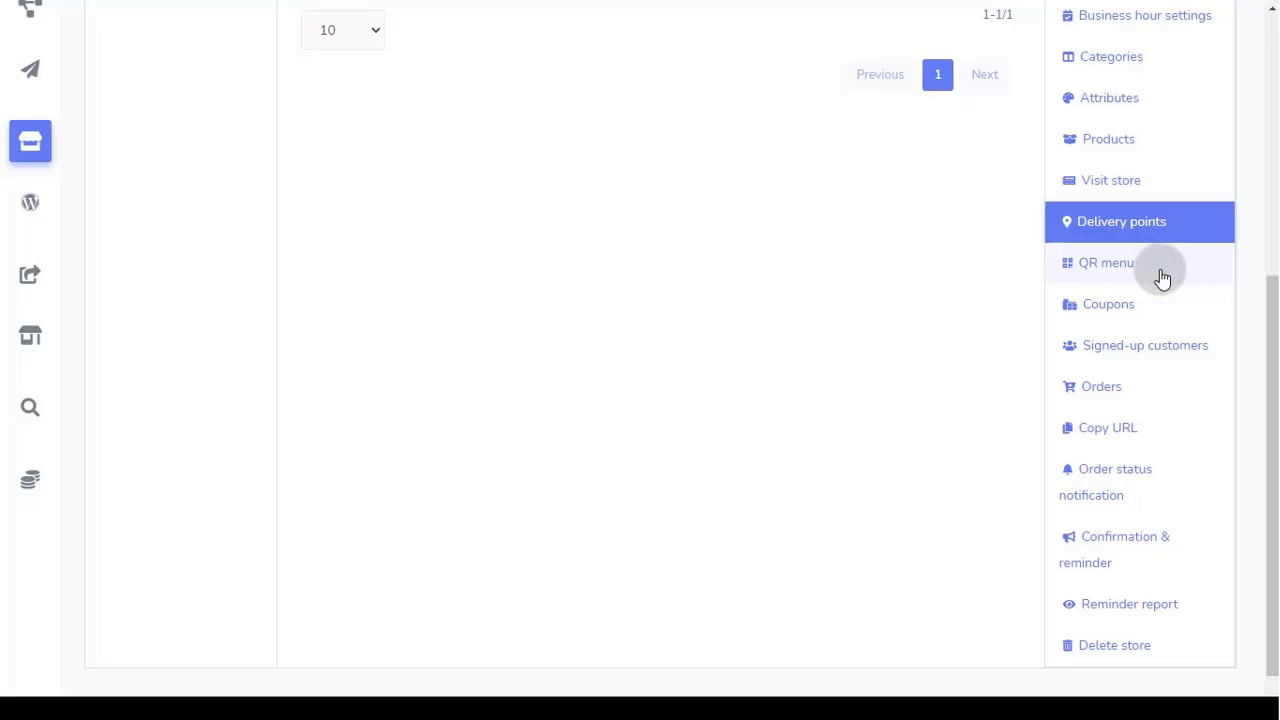
Step: Select the Store 1 delivery point for the QR menu, keep the default welcome message, and save
click(1124, 277)
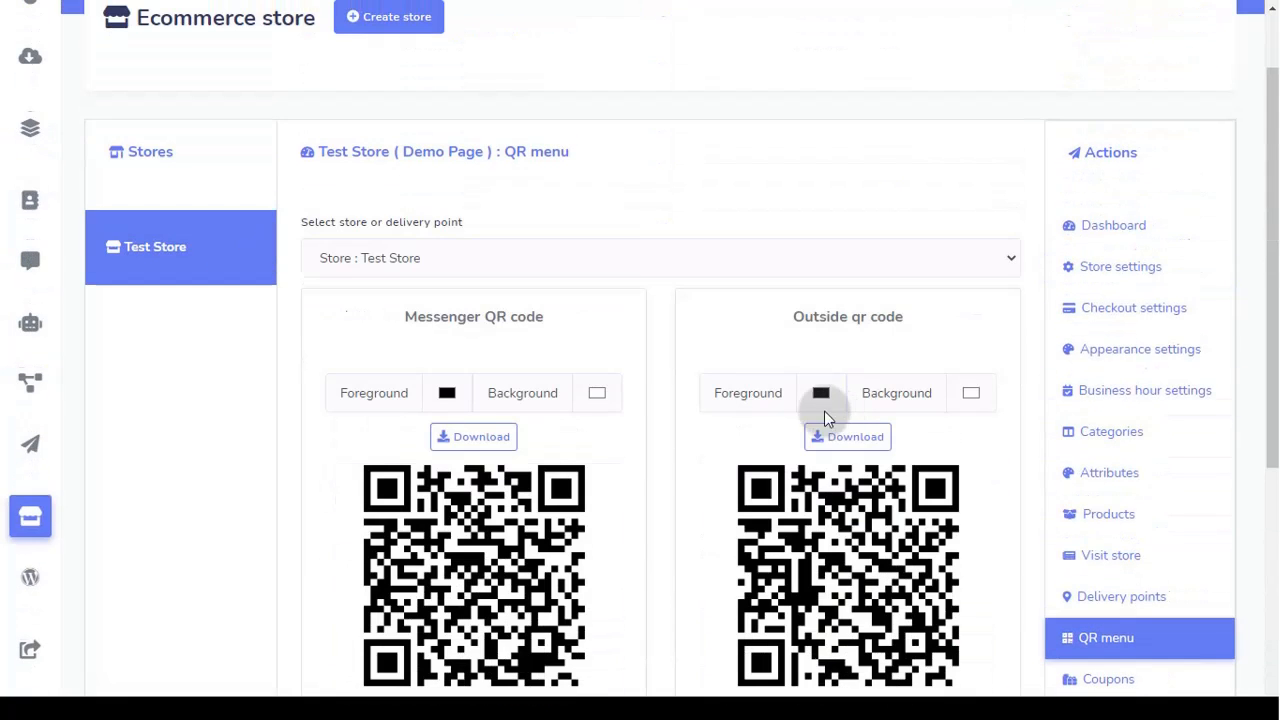
scroll(673, 313, down, 1)
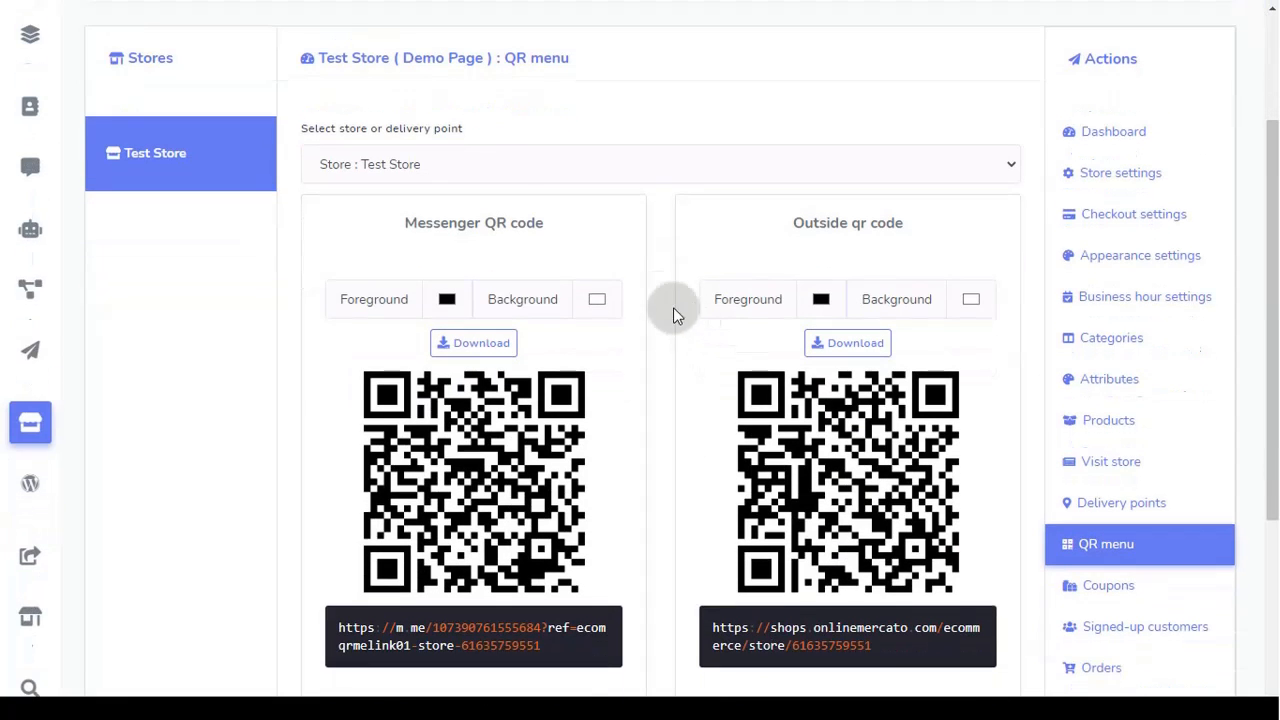
click(440, 166)
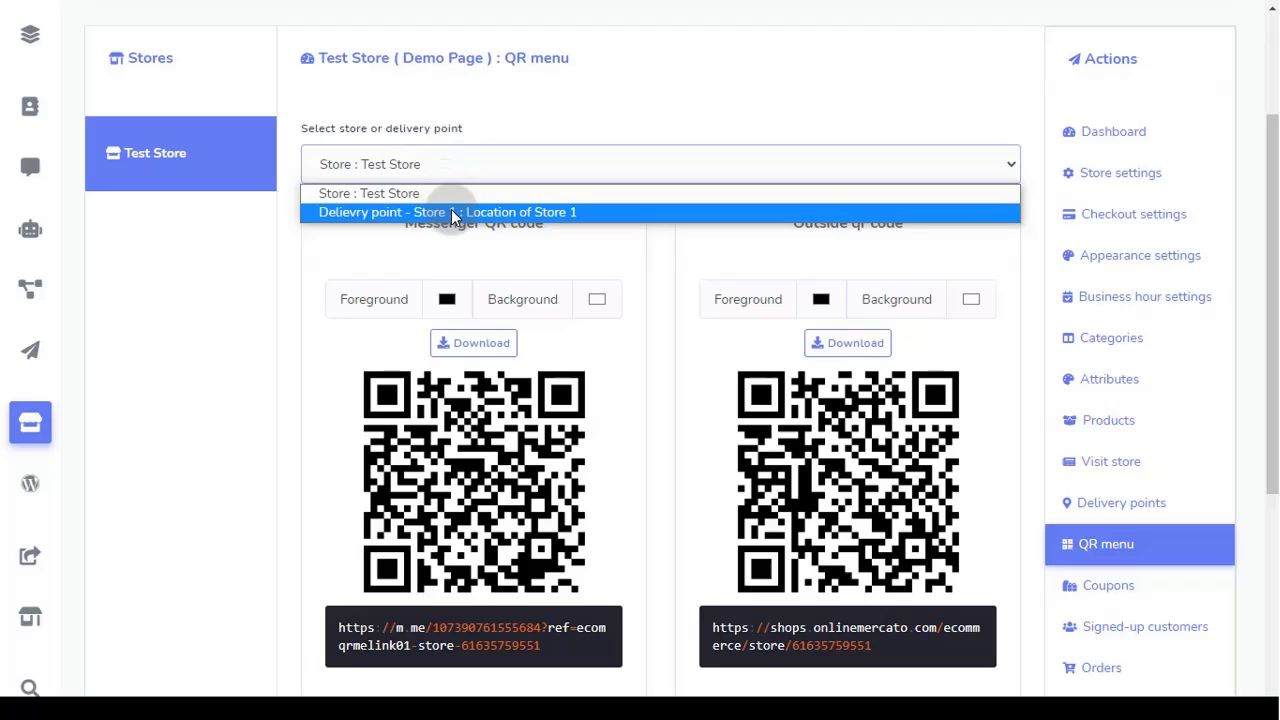
click(451, 213)
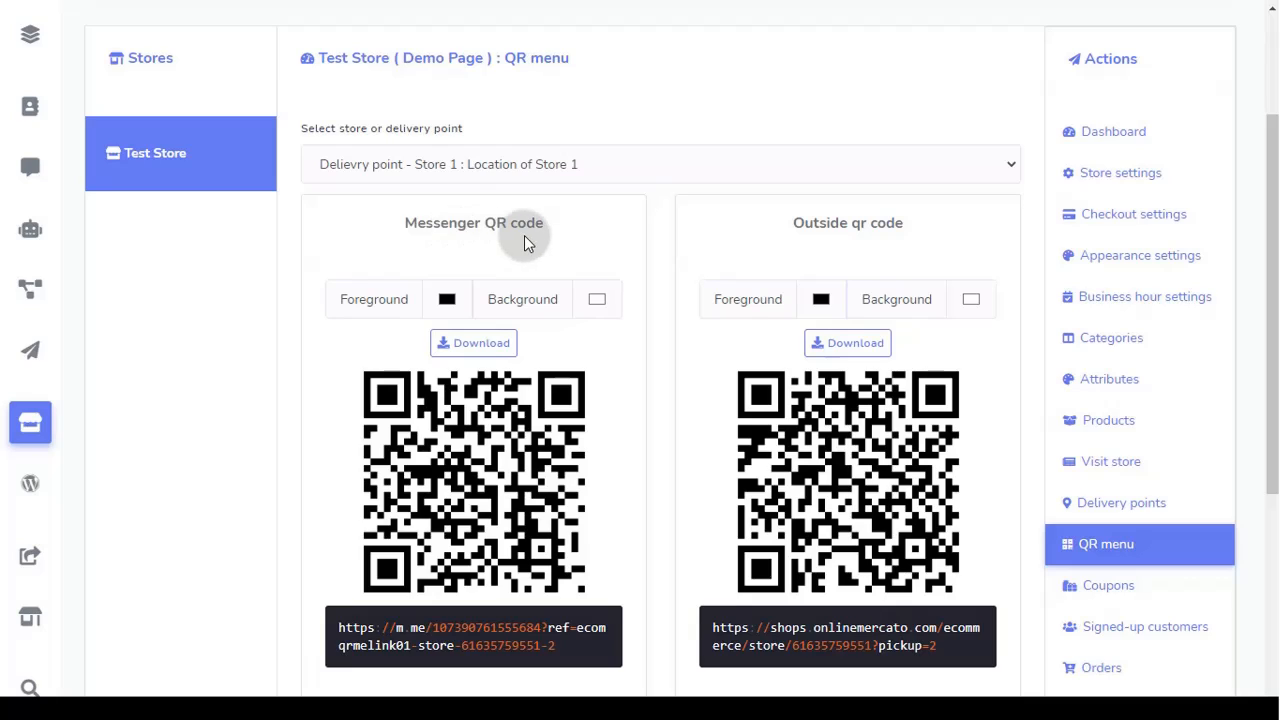
drag(545, 222, 535, 222)
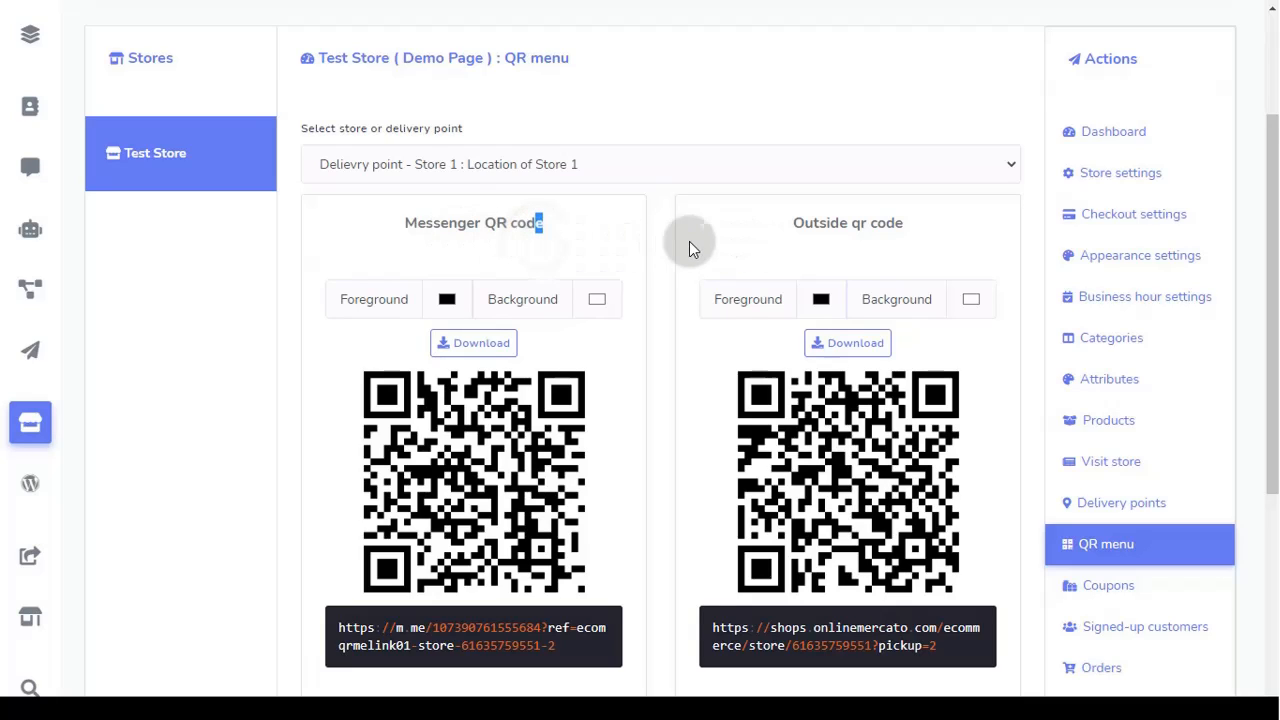
click(924, 230)
scroll(612, 437, down, 3)
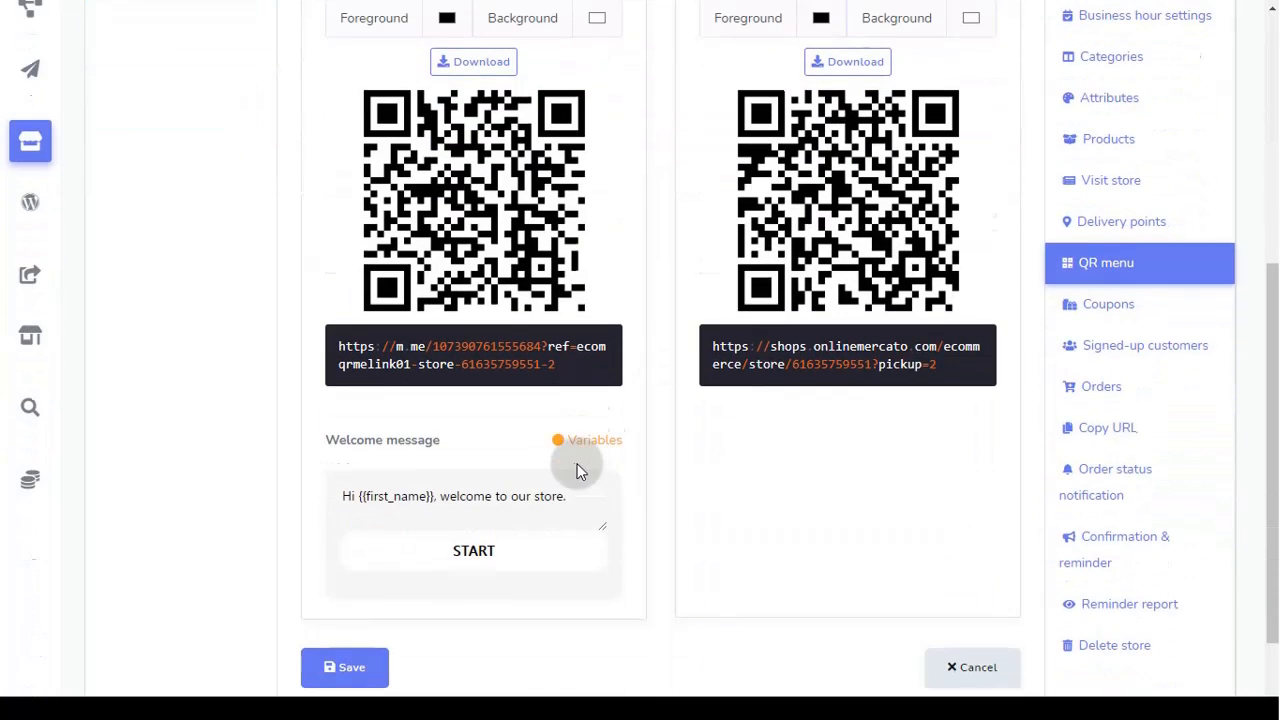
click(572, 498)
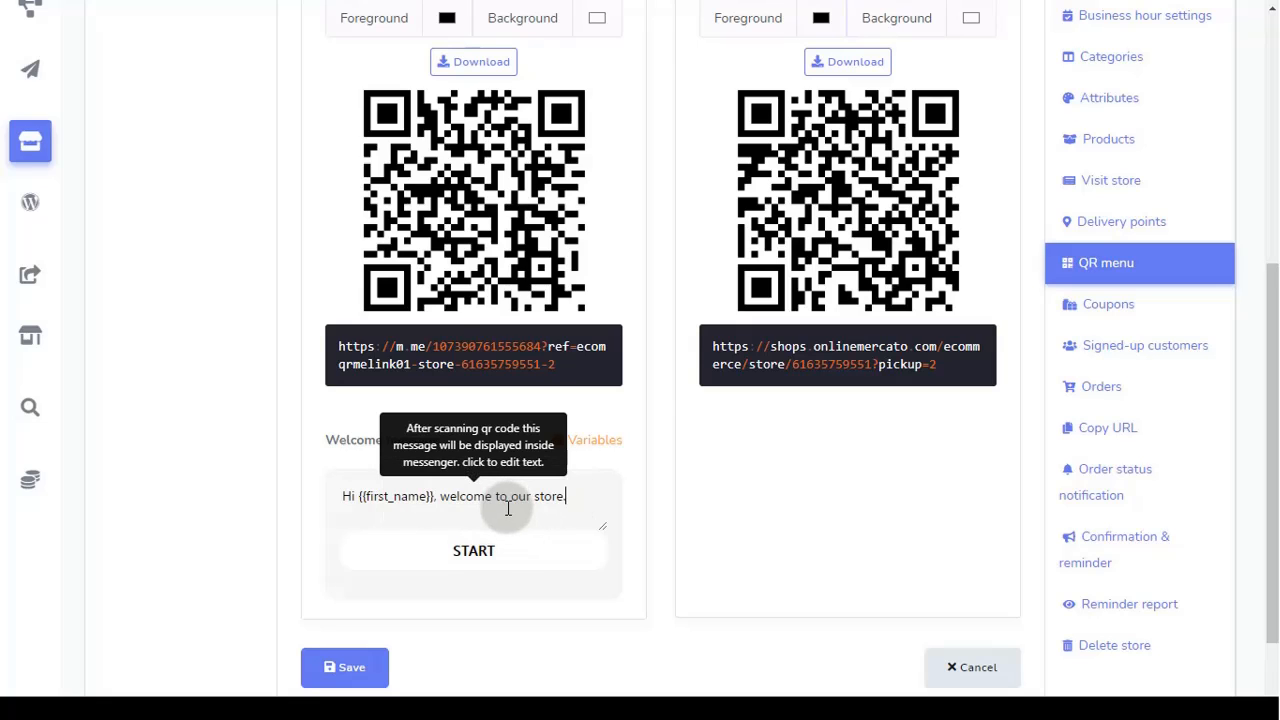
click(356, 677)
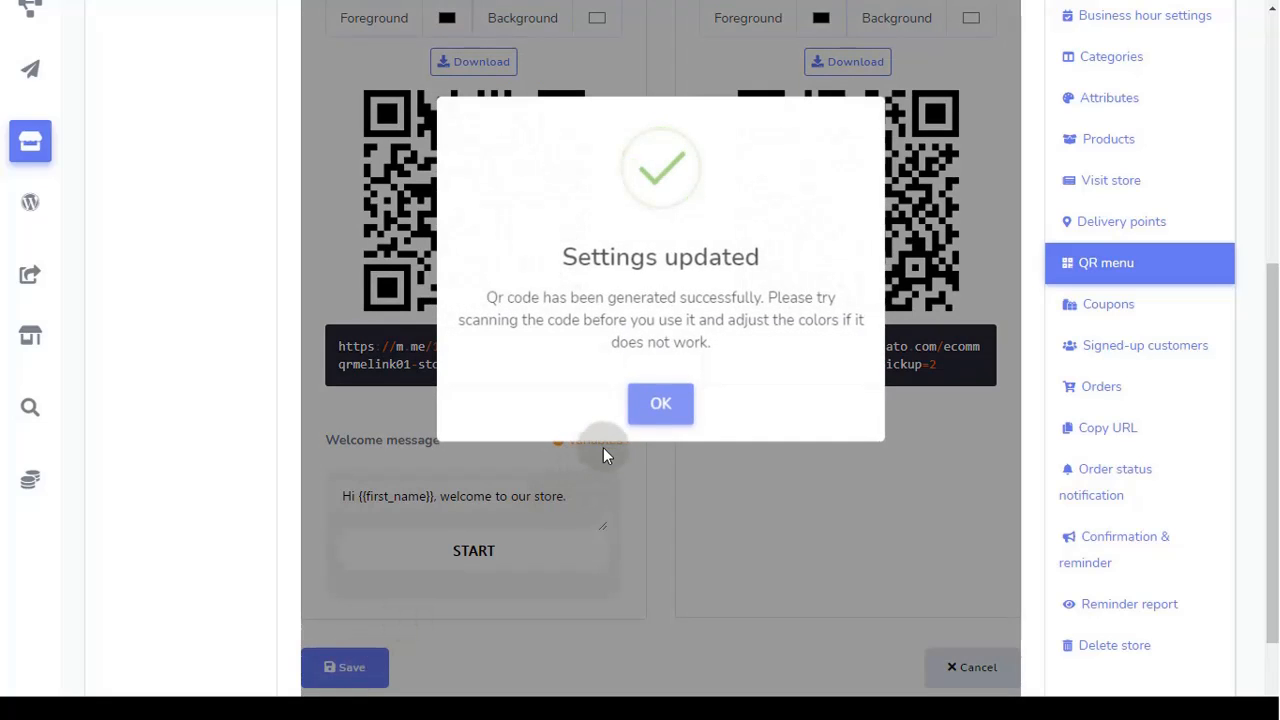
click(646, 412)
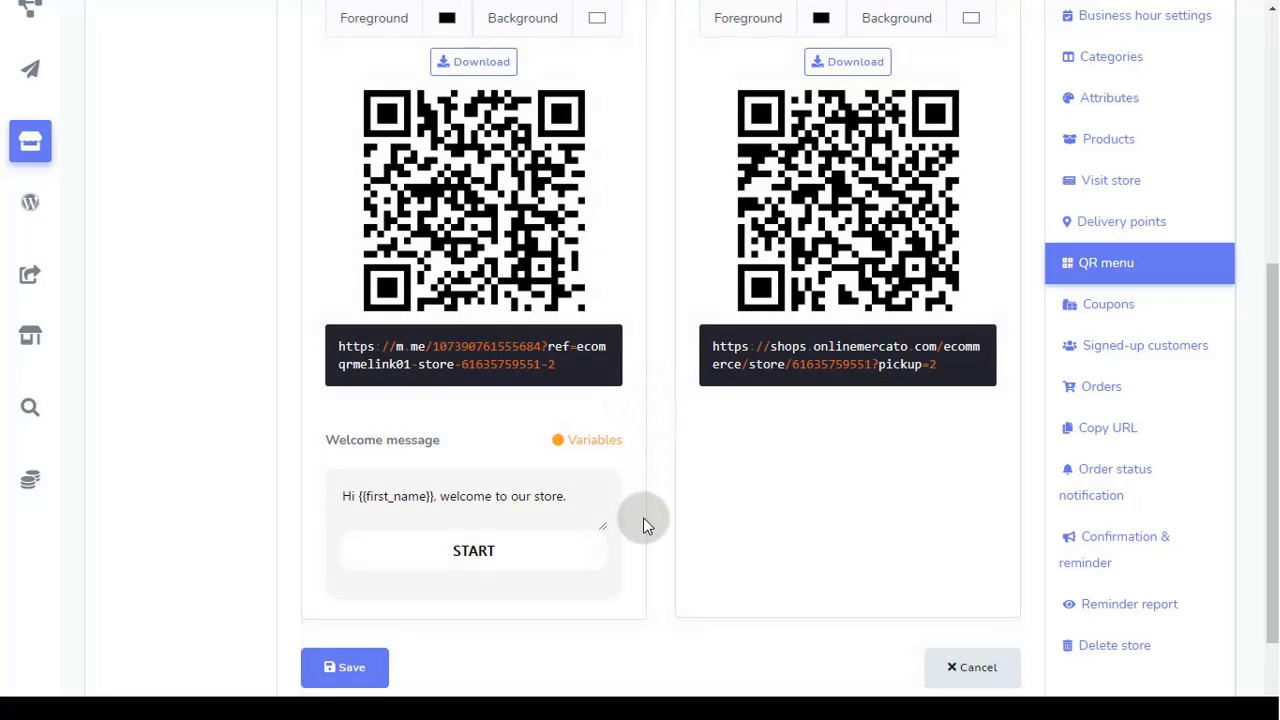
Step: Download the Messenger QR code and return to the QR menu settings
scroll(643, 517, up, 2)
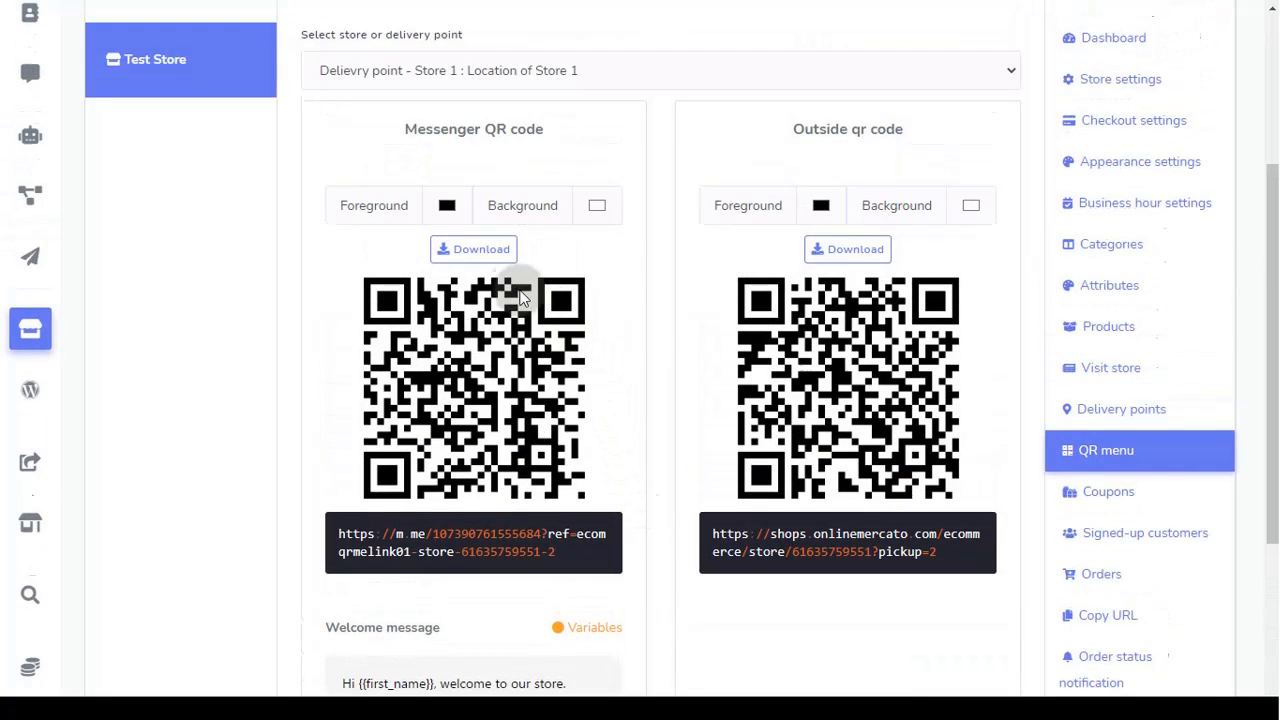
click(466, 250)
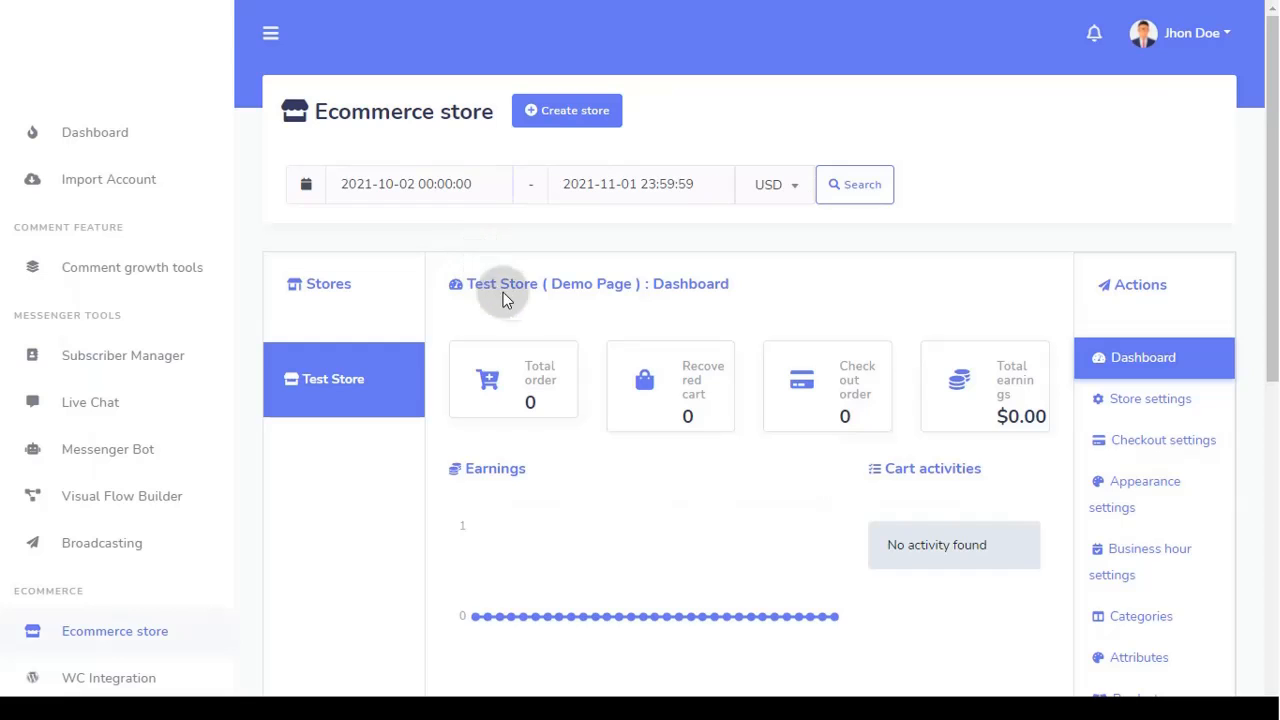
scroll(1172, 500, down, 4)
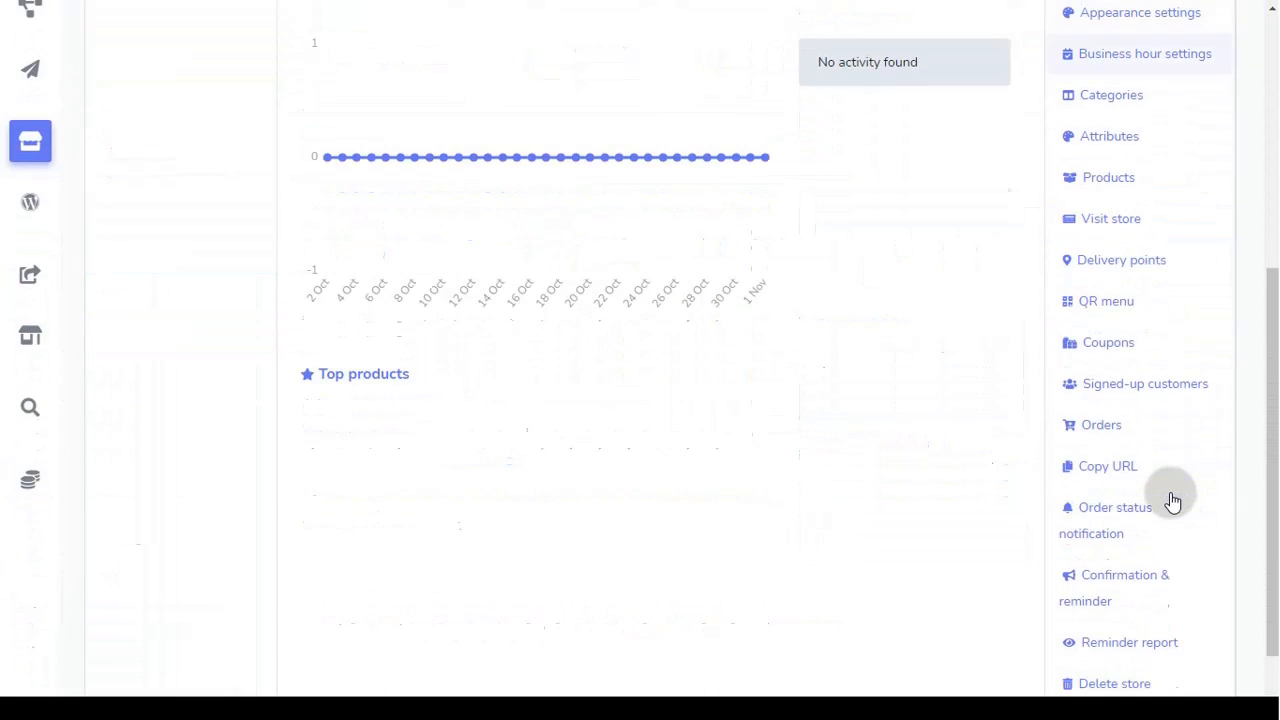
click(1110, 306)
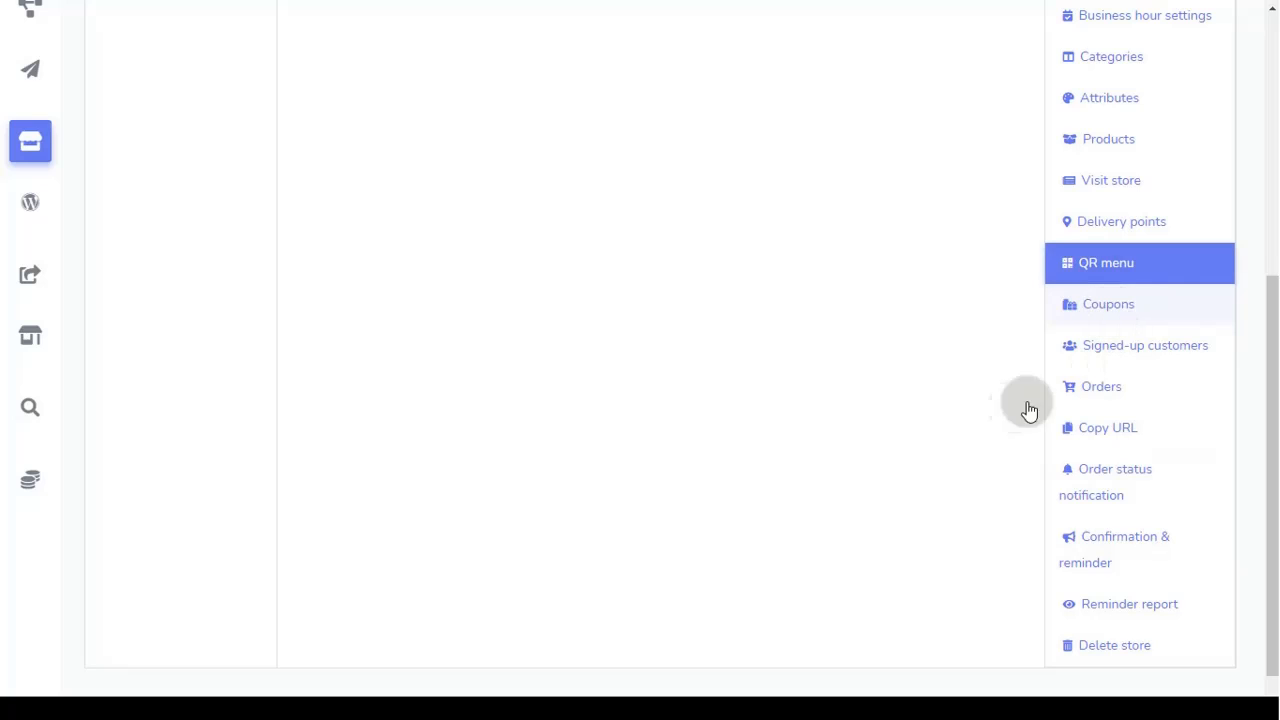
scroll(930, 452, down, 1)
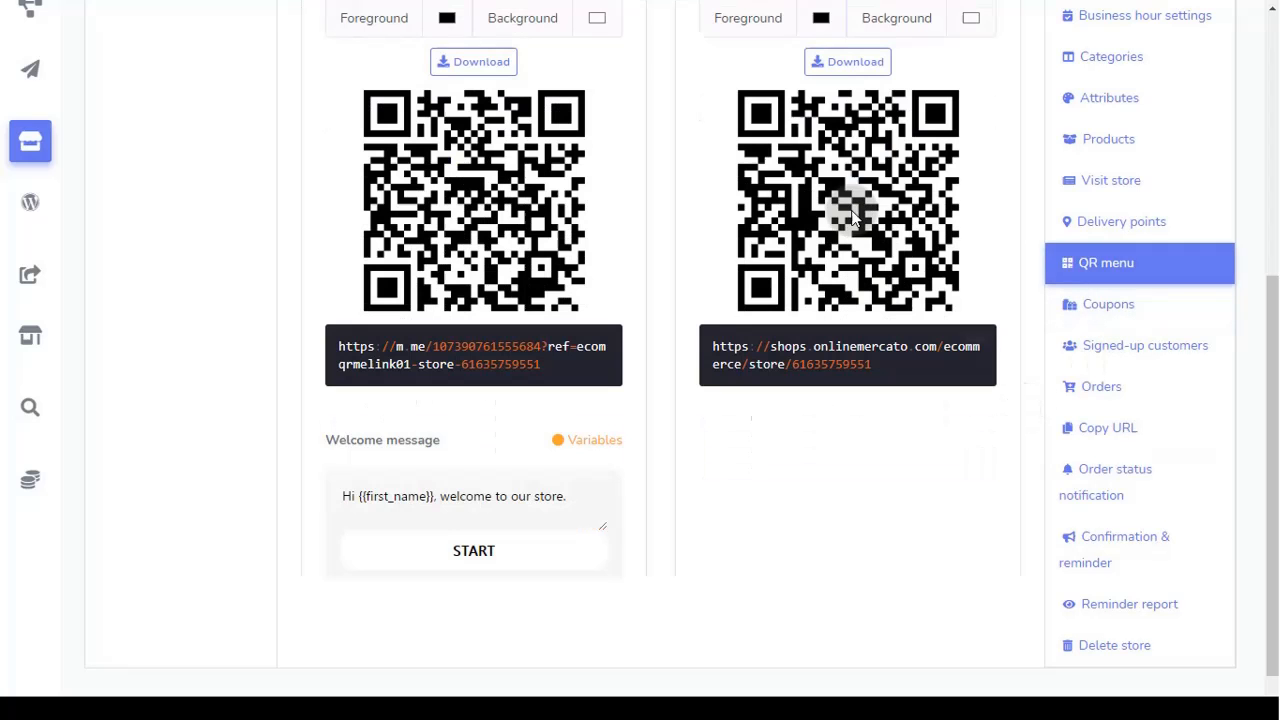
click(848, 62)
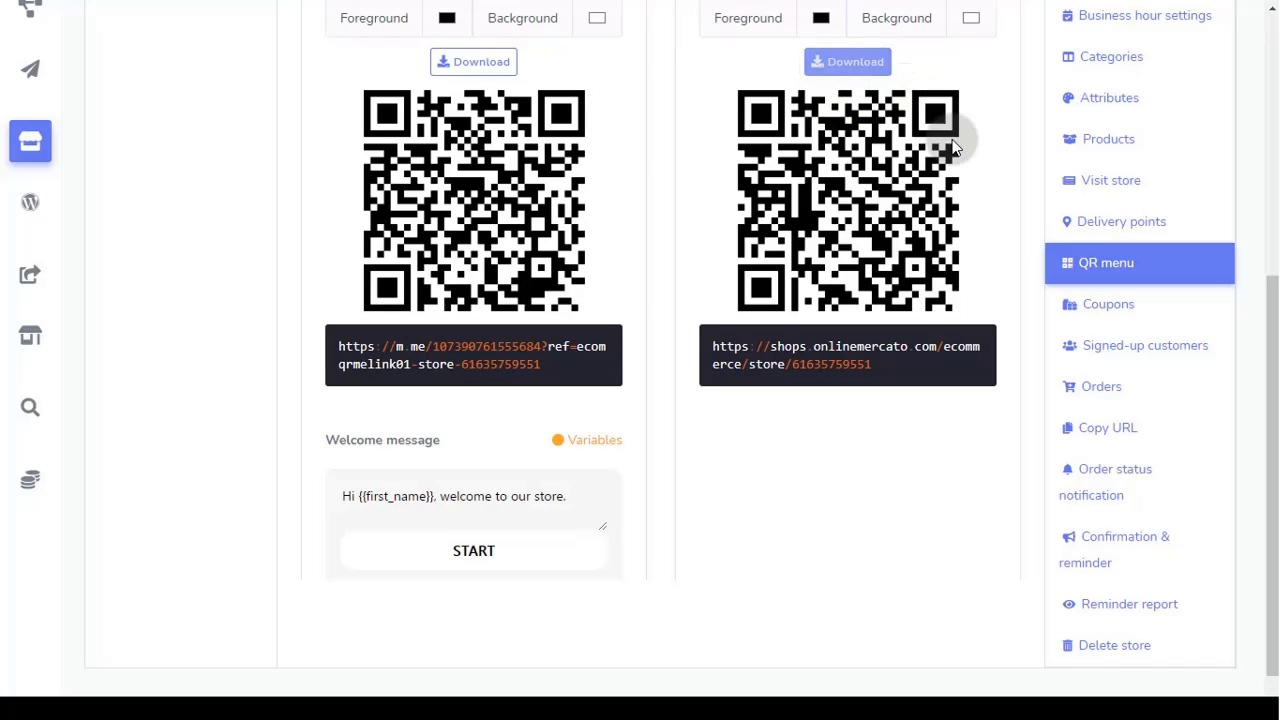
Step: Open Test Store's Coupons list and add a new blank coupon
click(1146, 314)
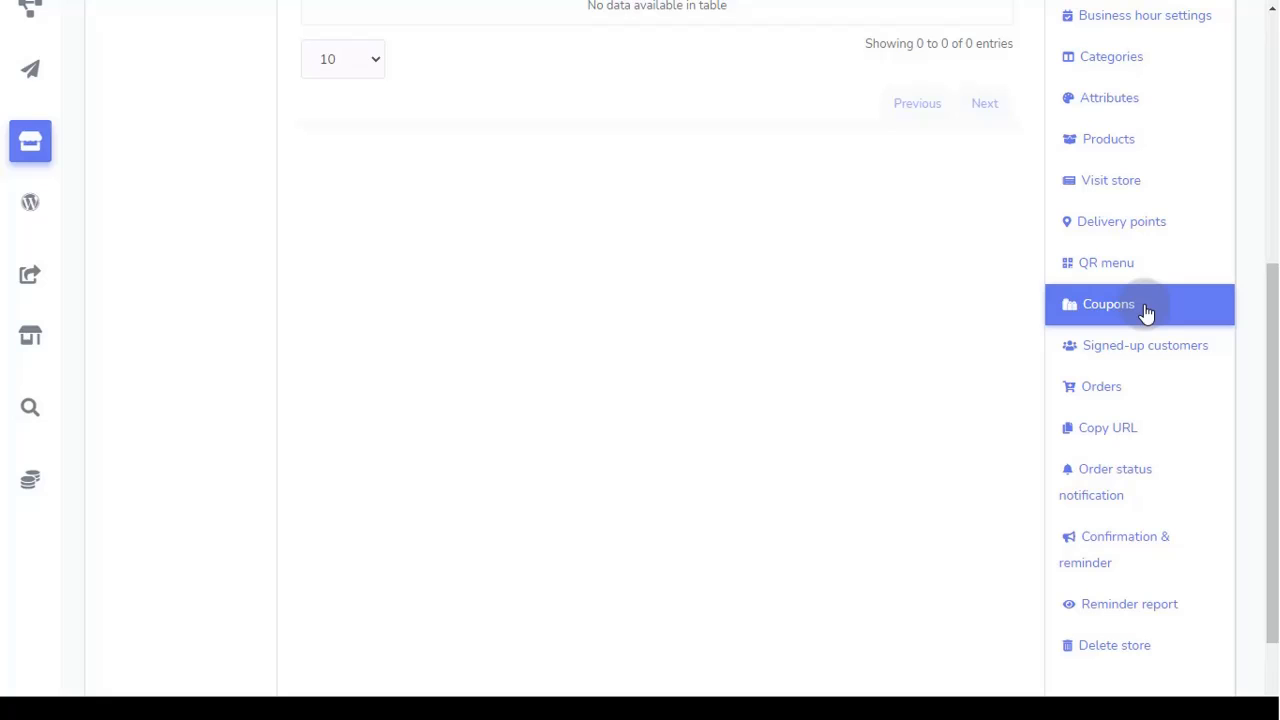
scroll(1163, 512, up, 3)
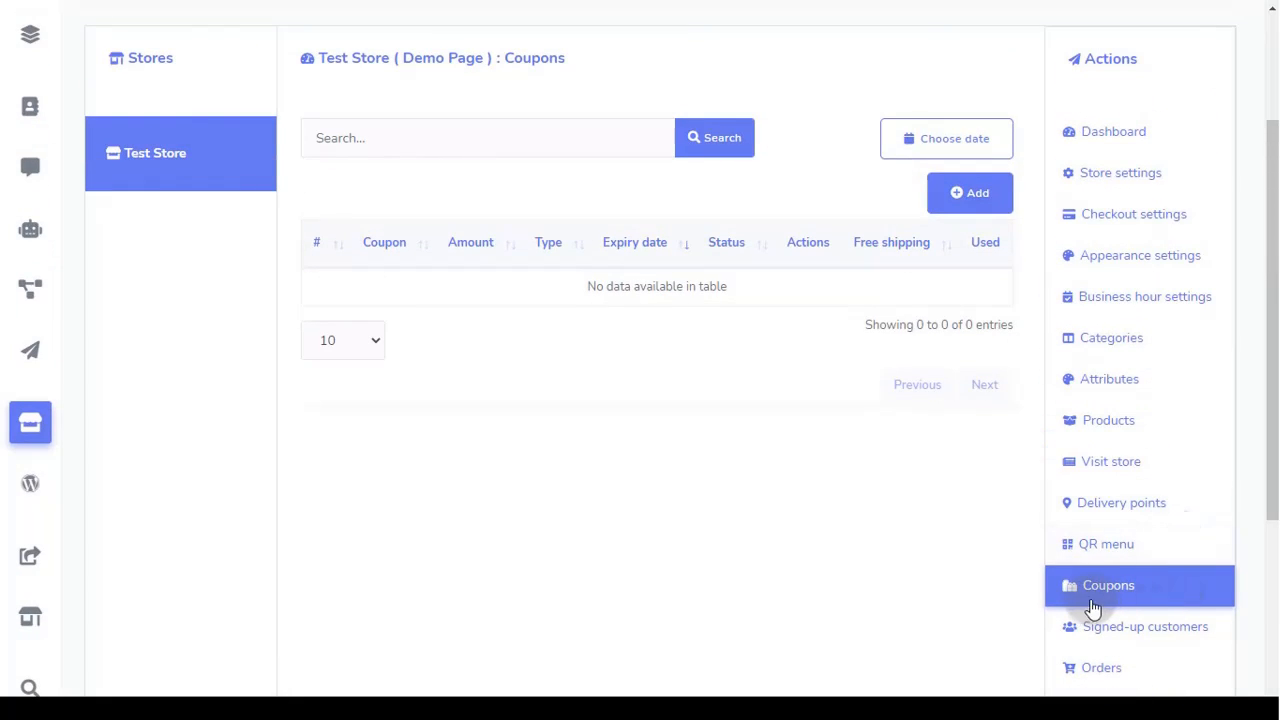
click(967, 211)
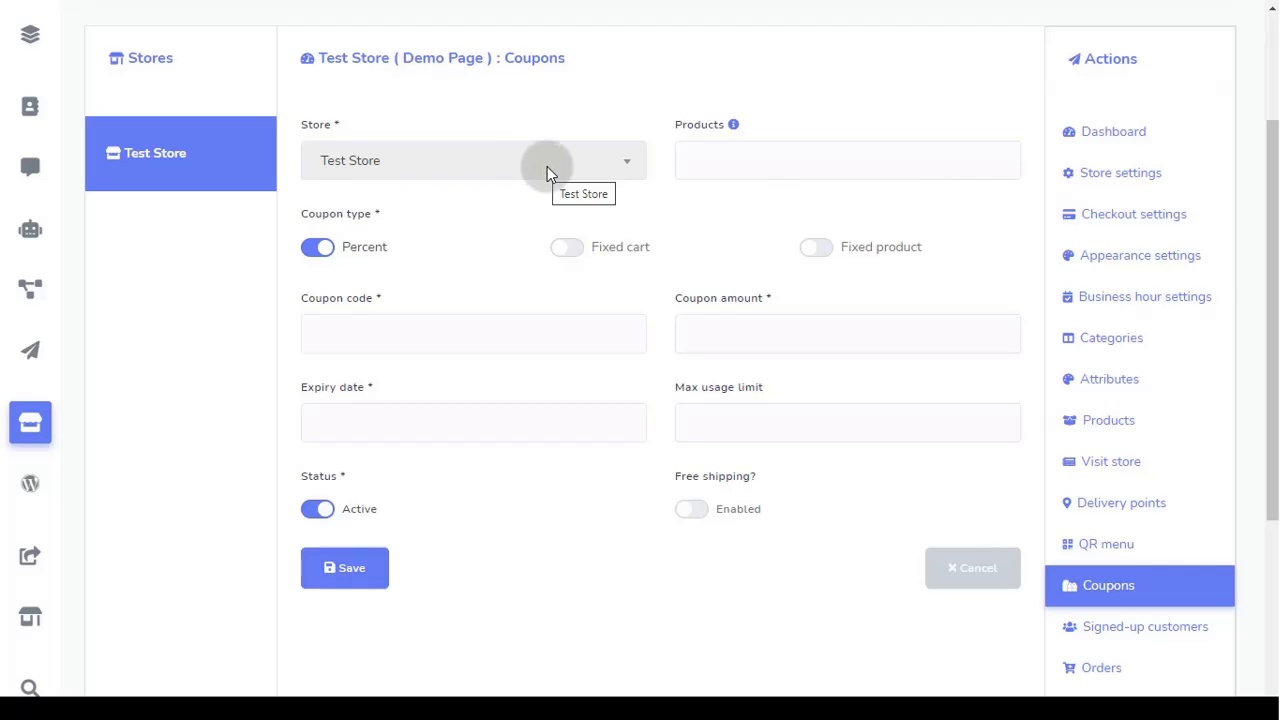
Step: Apply the coupon to product Shoe1 and choose Fixed product as its type
click(776, 165)
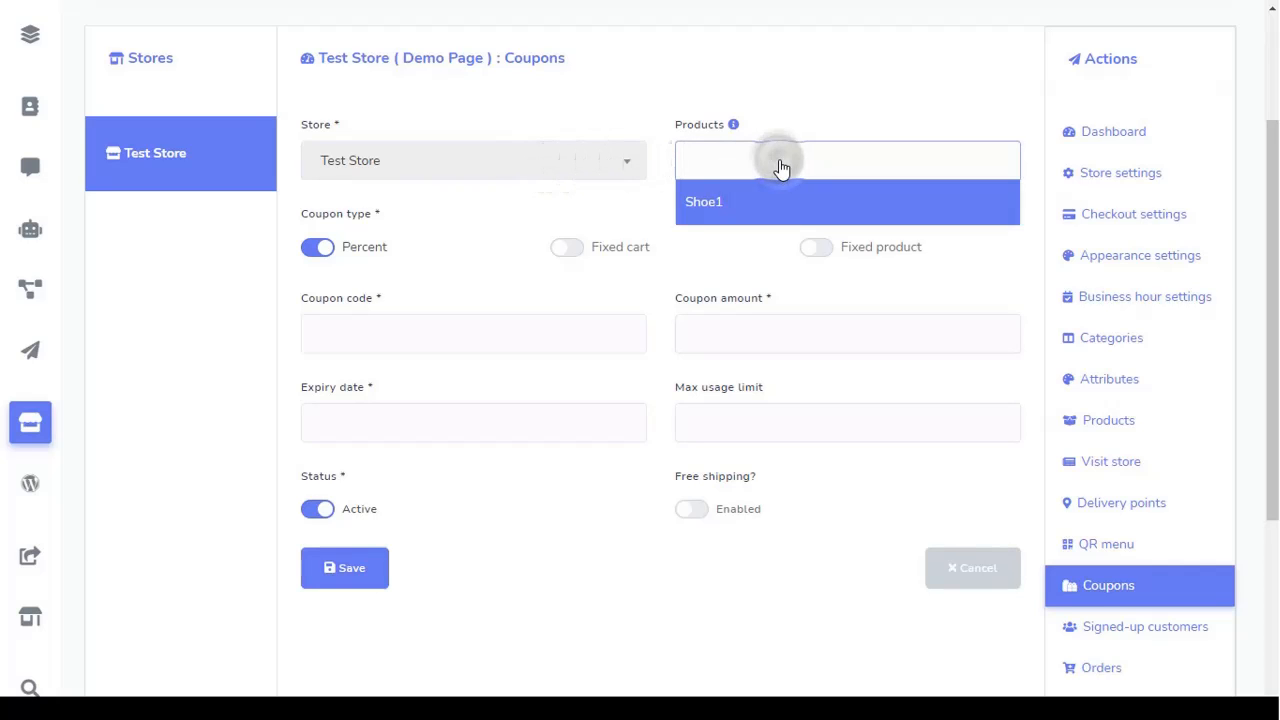
click(760, 204)
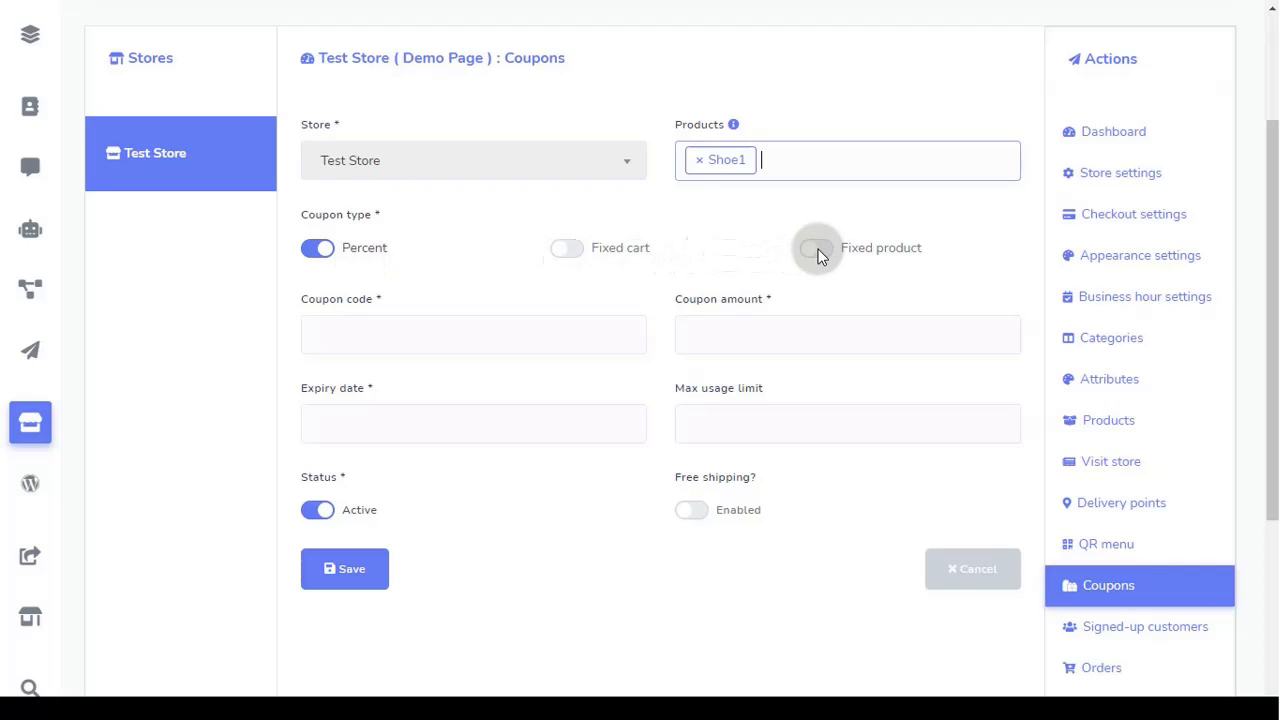
click(583, 248)
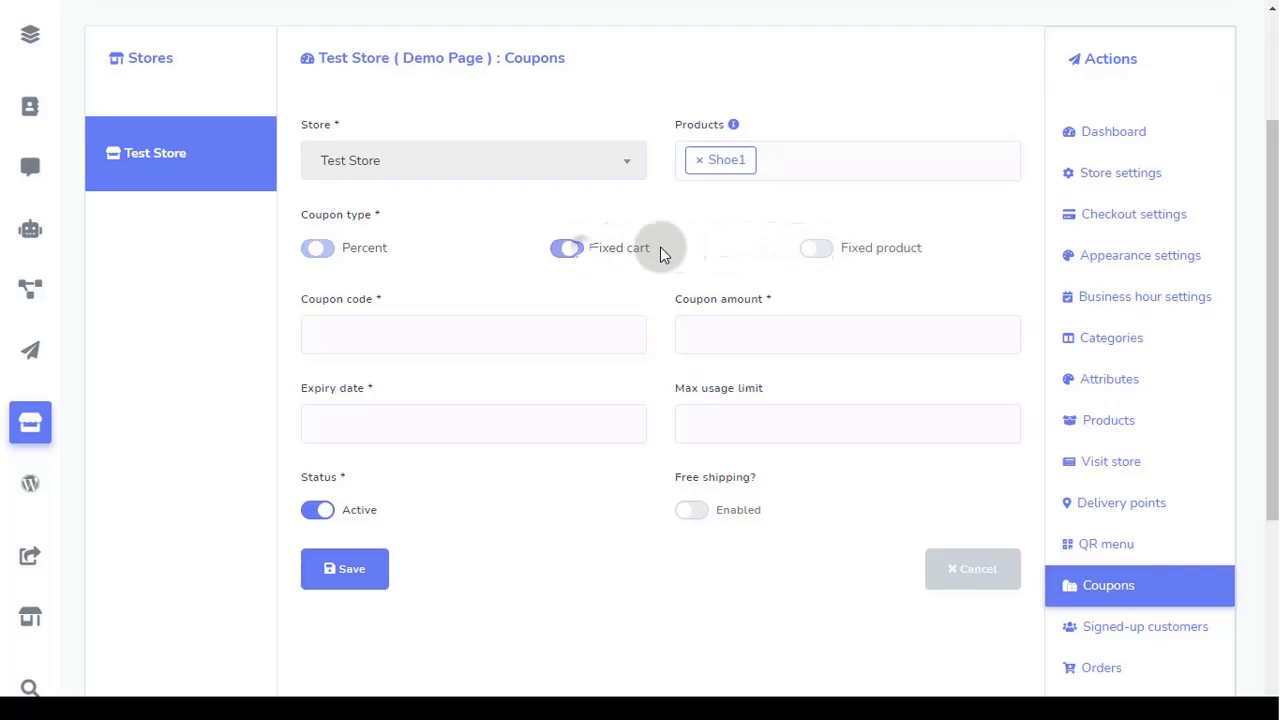
click(815, 248)
click(330, 257)
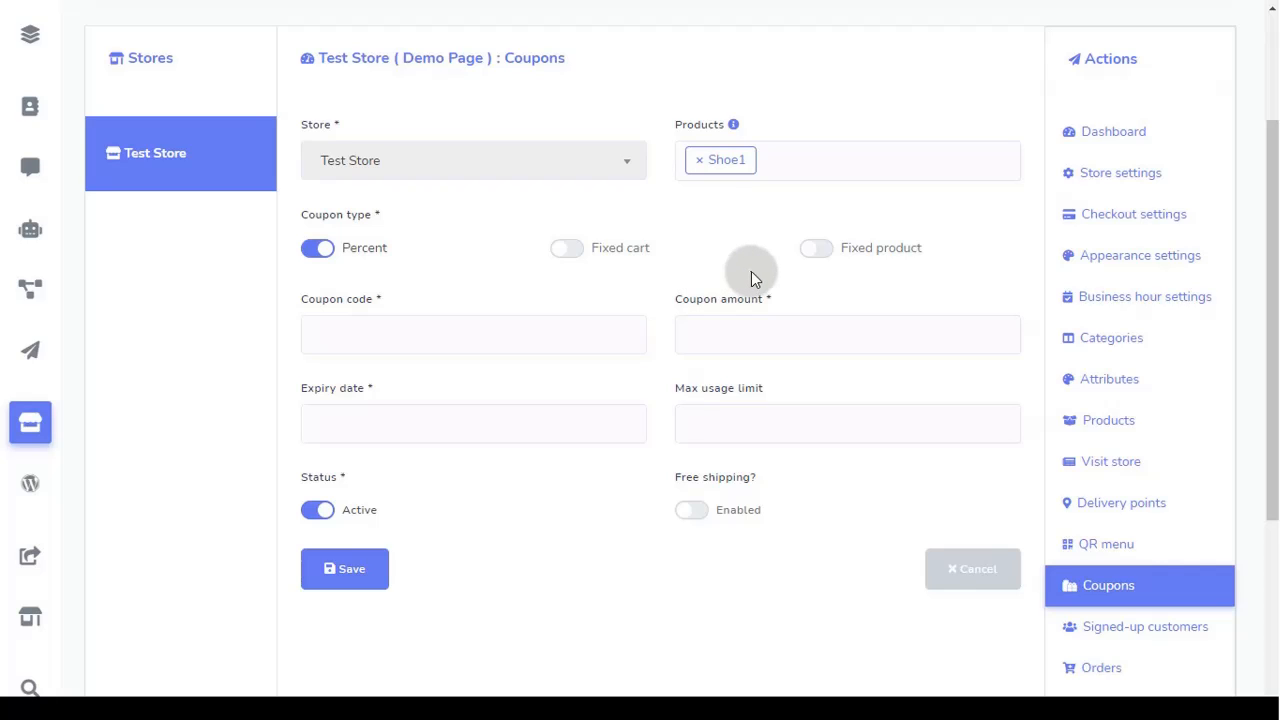
click(827, 256)
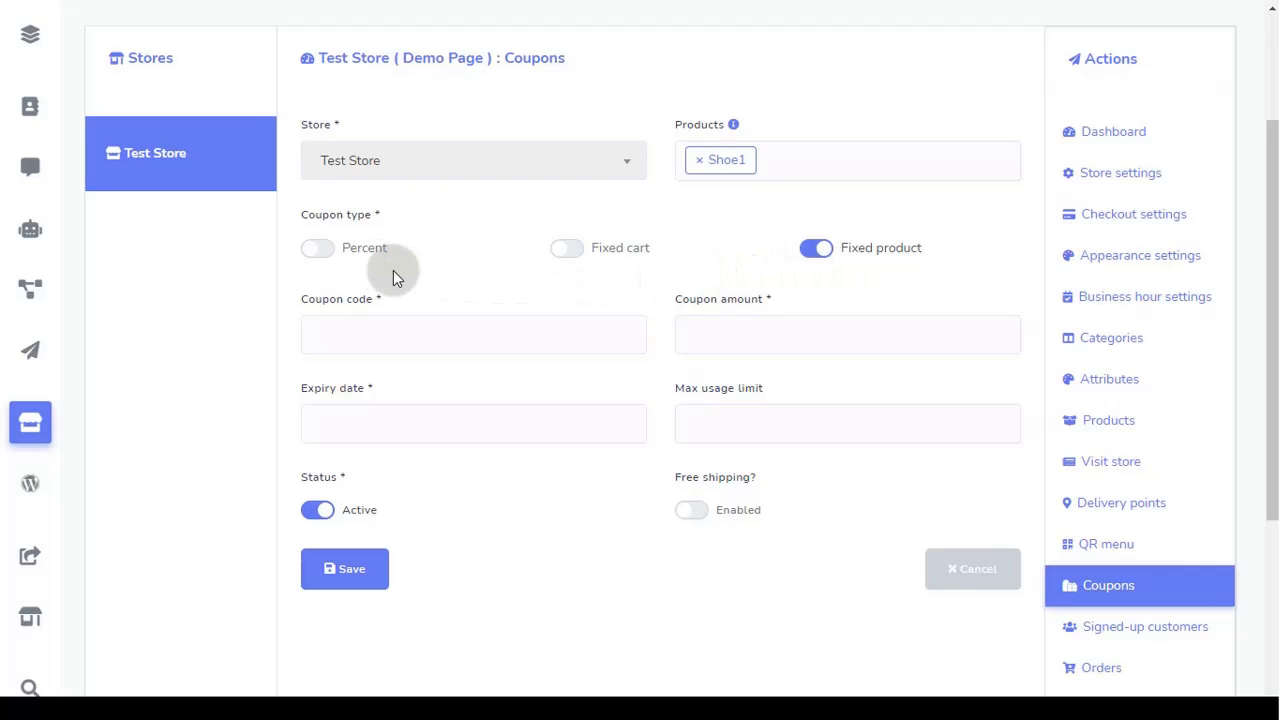
Step: Switch the coupon type to Percent, enter code SADFHG34 and amount 10
click(325, 248)
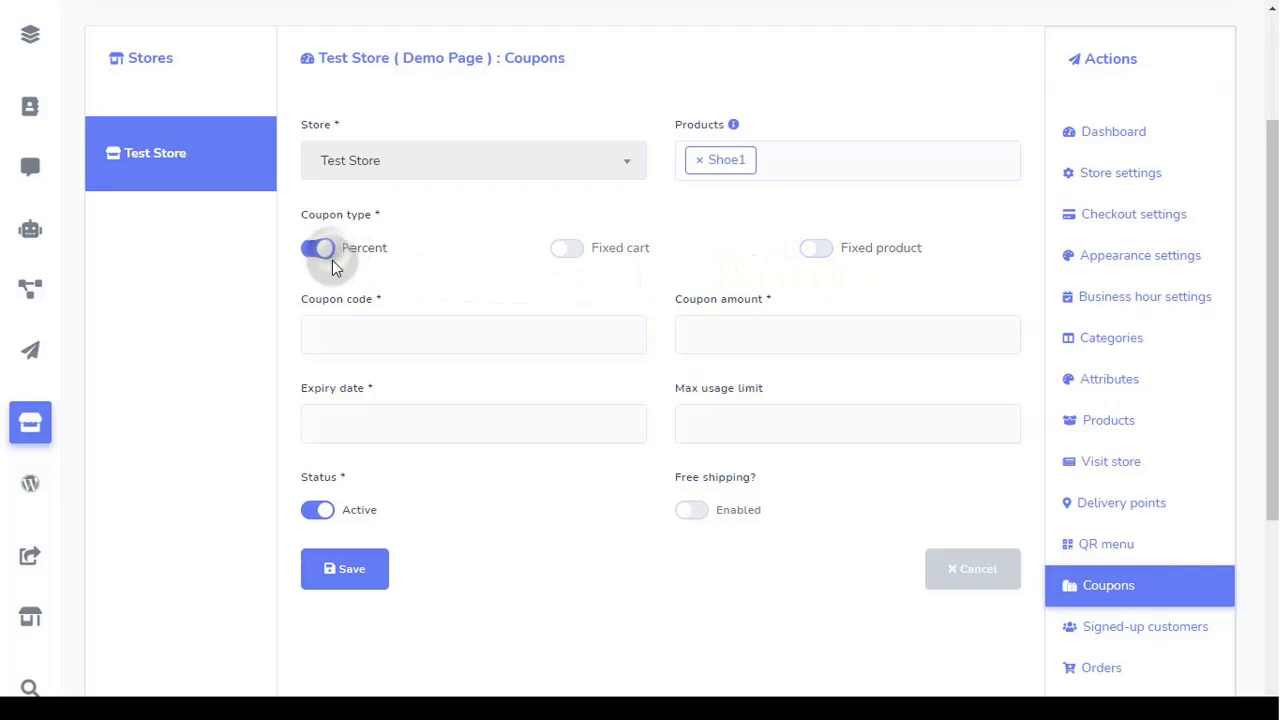
click(329, 334)
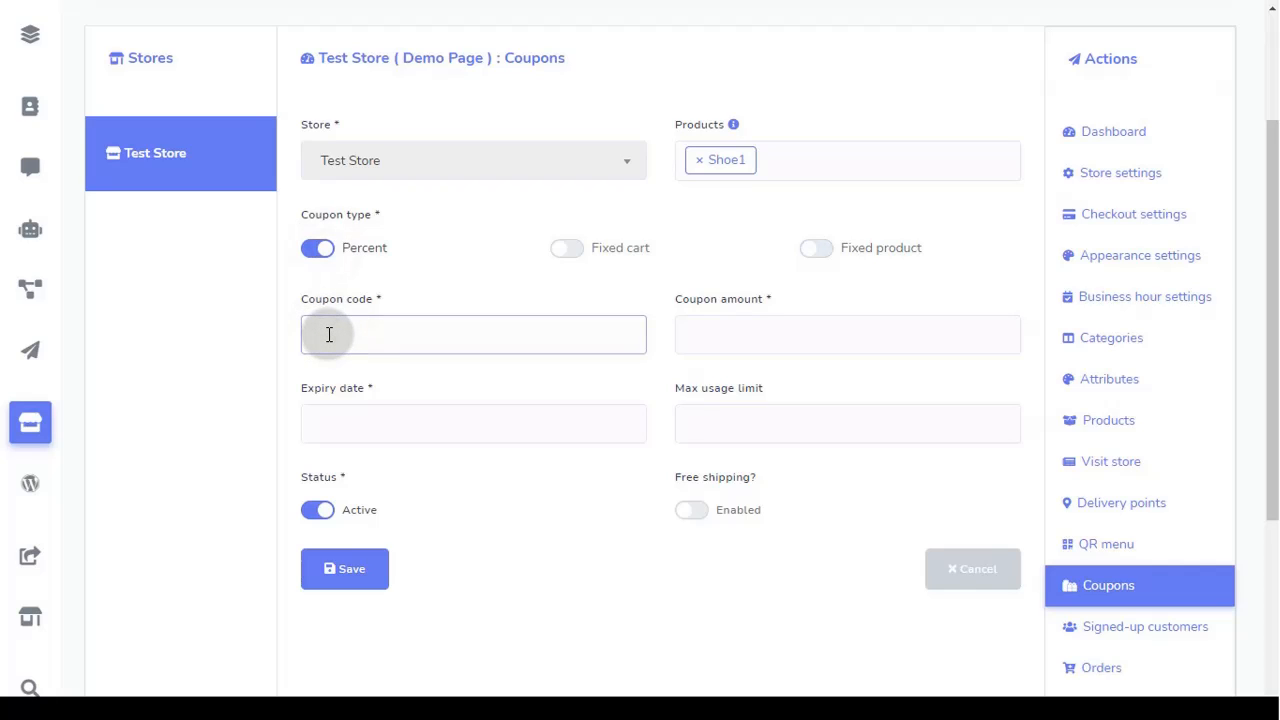
text(SADFHG34)
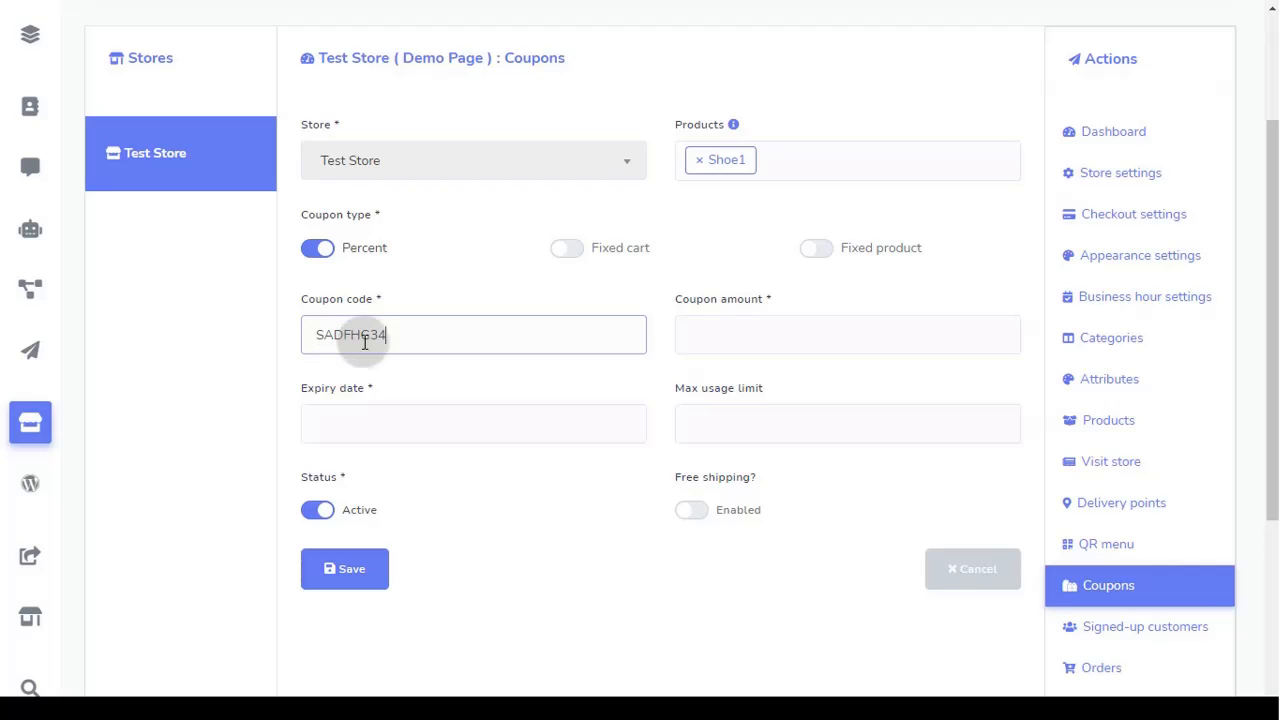
click(409, 336)
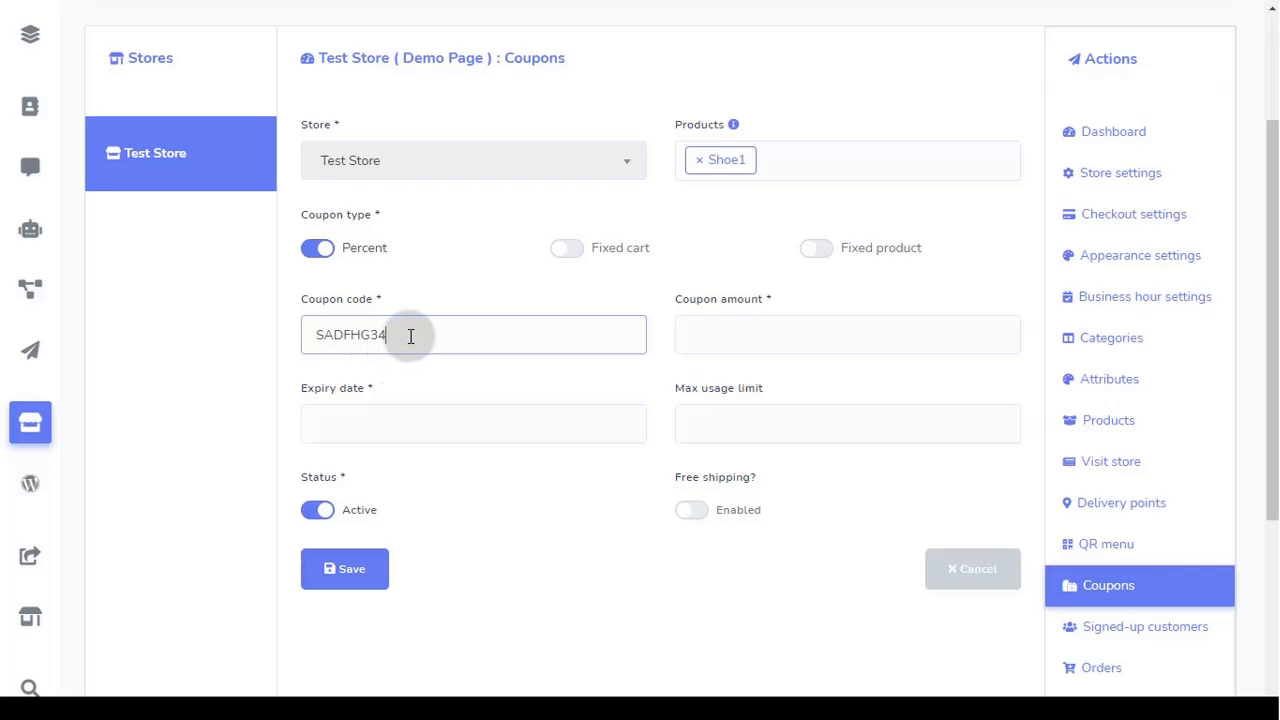
click(730, 341)
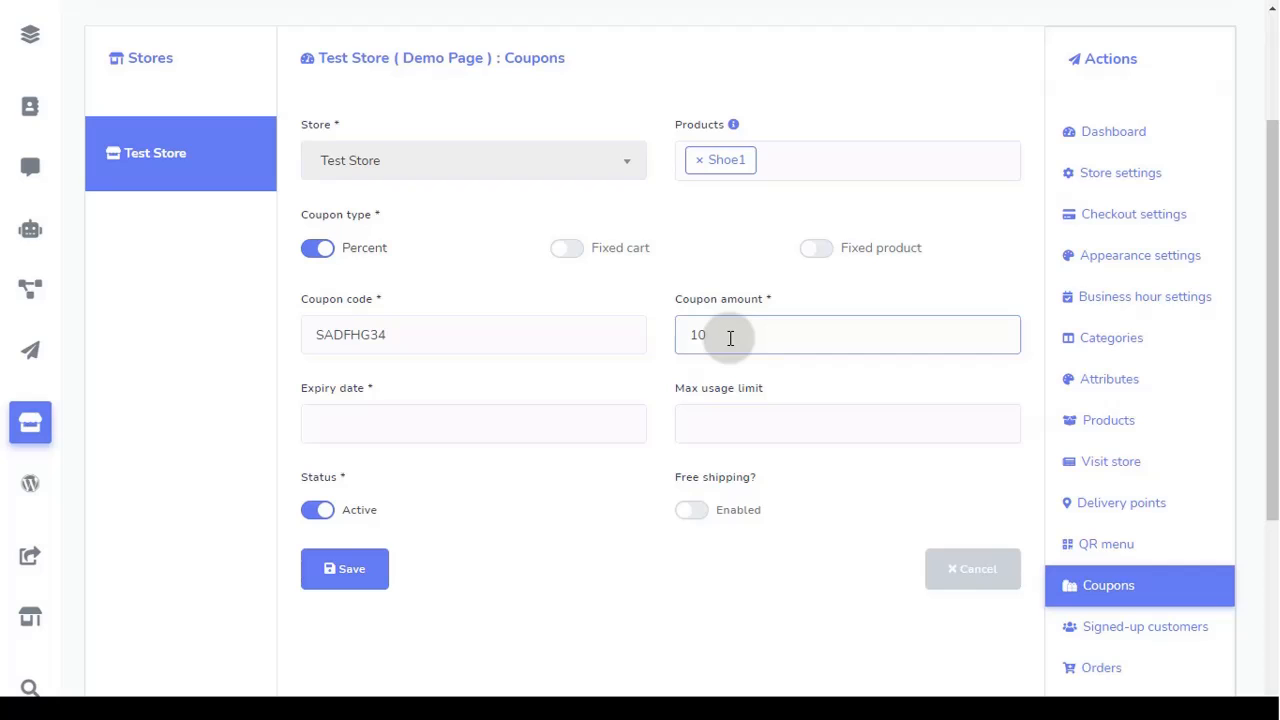
Step: Set expiry to 27 Nov 2021, usage limit 1, free shipping on, and save the coupon
click(385, 423)
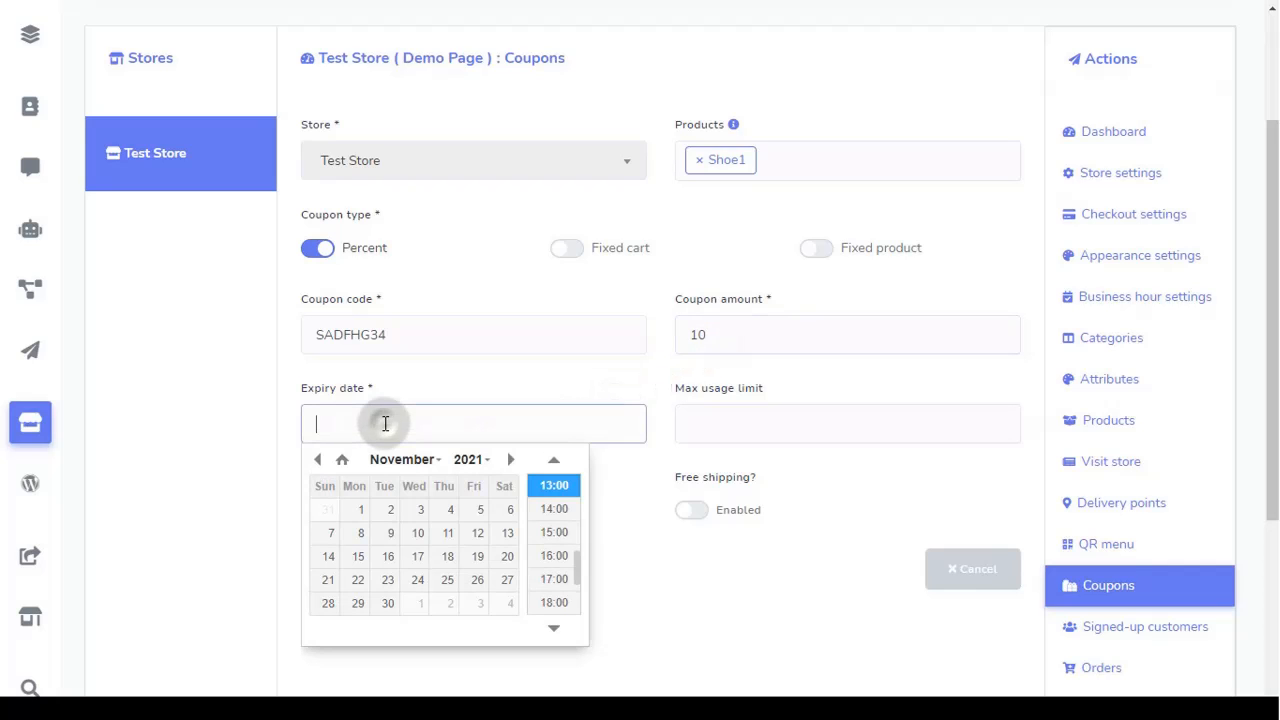
click(505, 582)
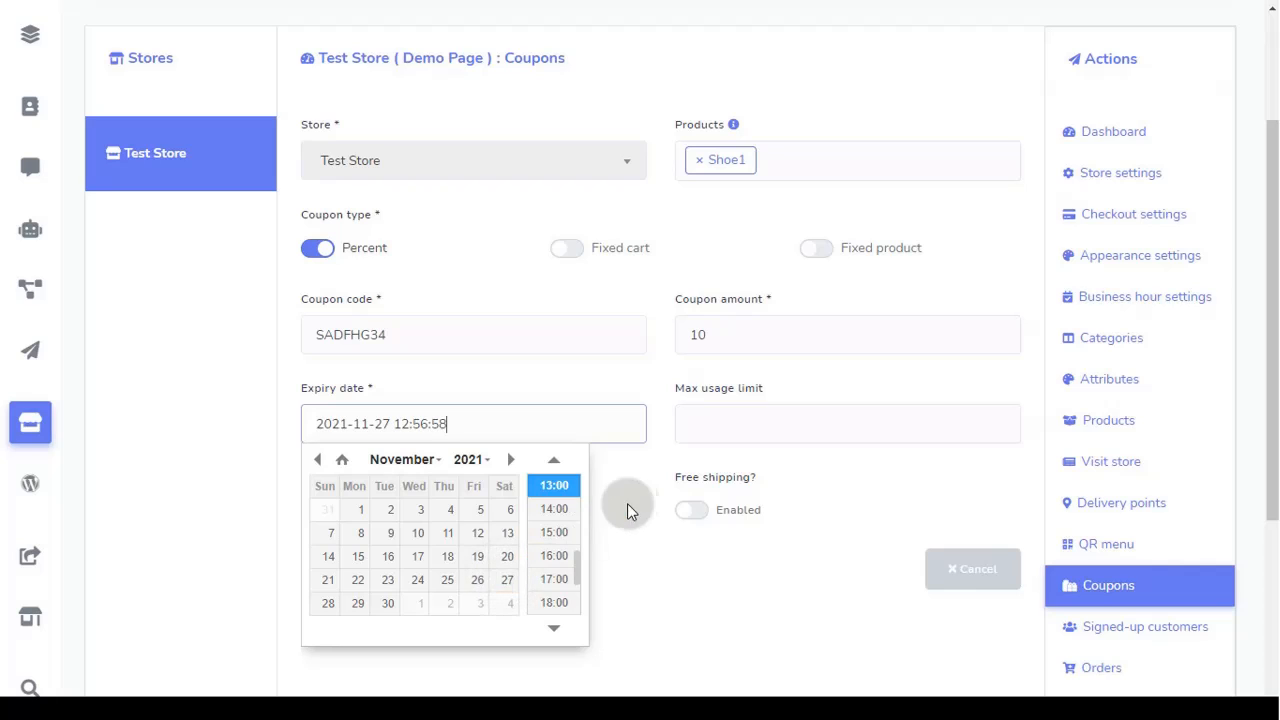
click(706, 425)
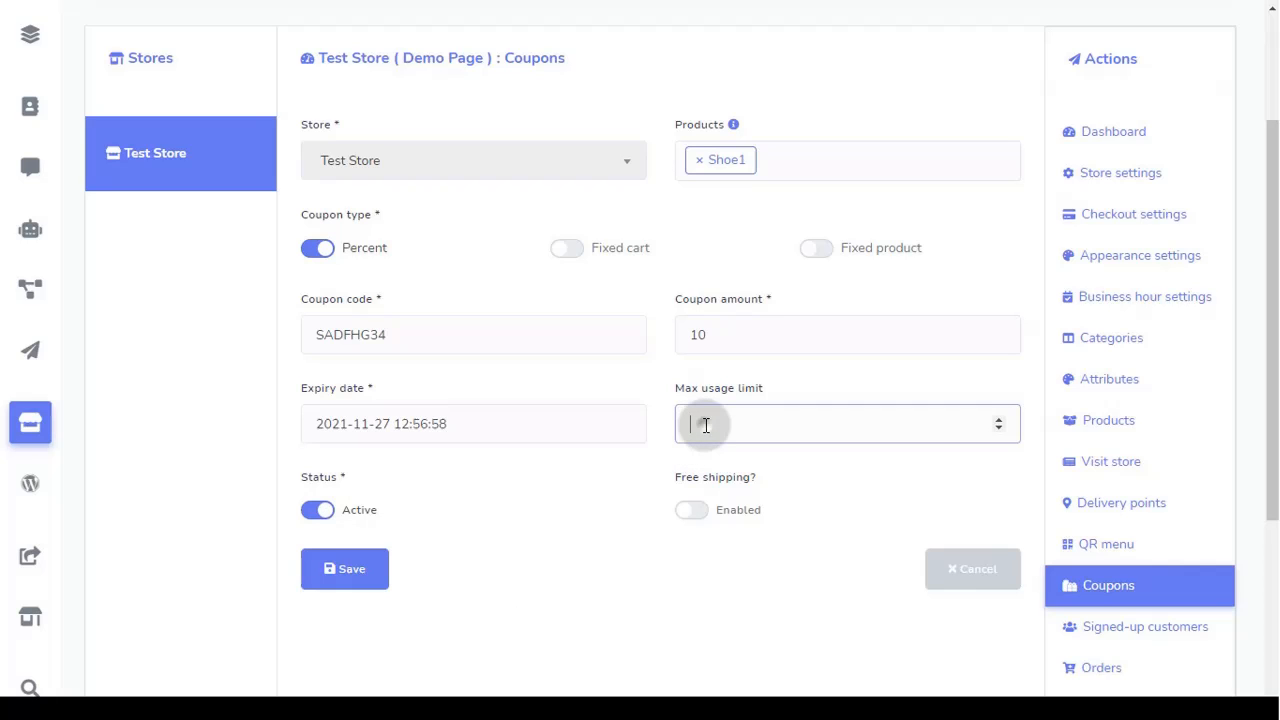
click(998, 420)
click(691, 511)
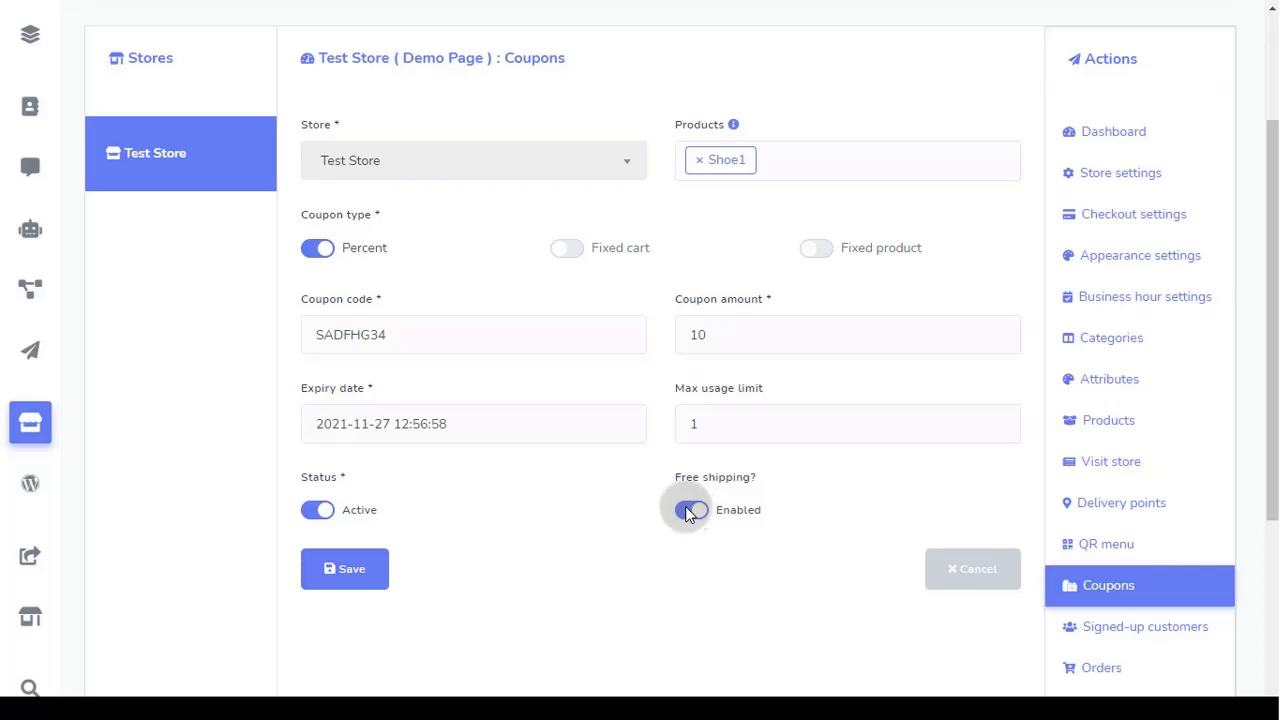
click(348, 585)
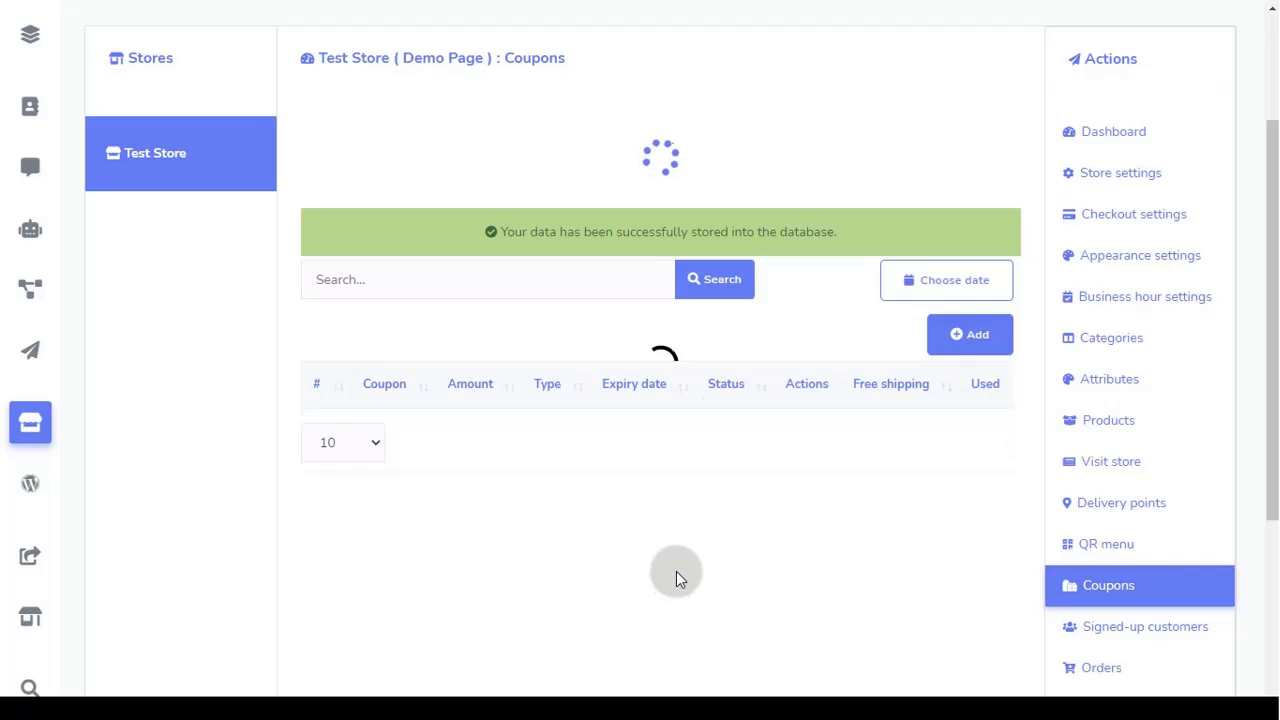
Step: Open Test Store's Signed-up customers list and confirm it has no subscribers
scroll(1229, 468, down, 5)
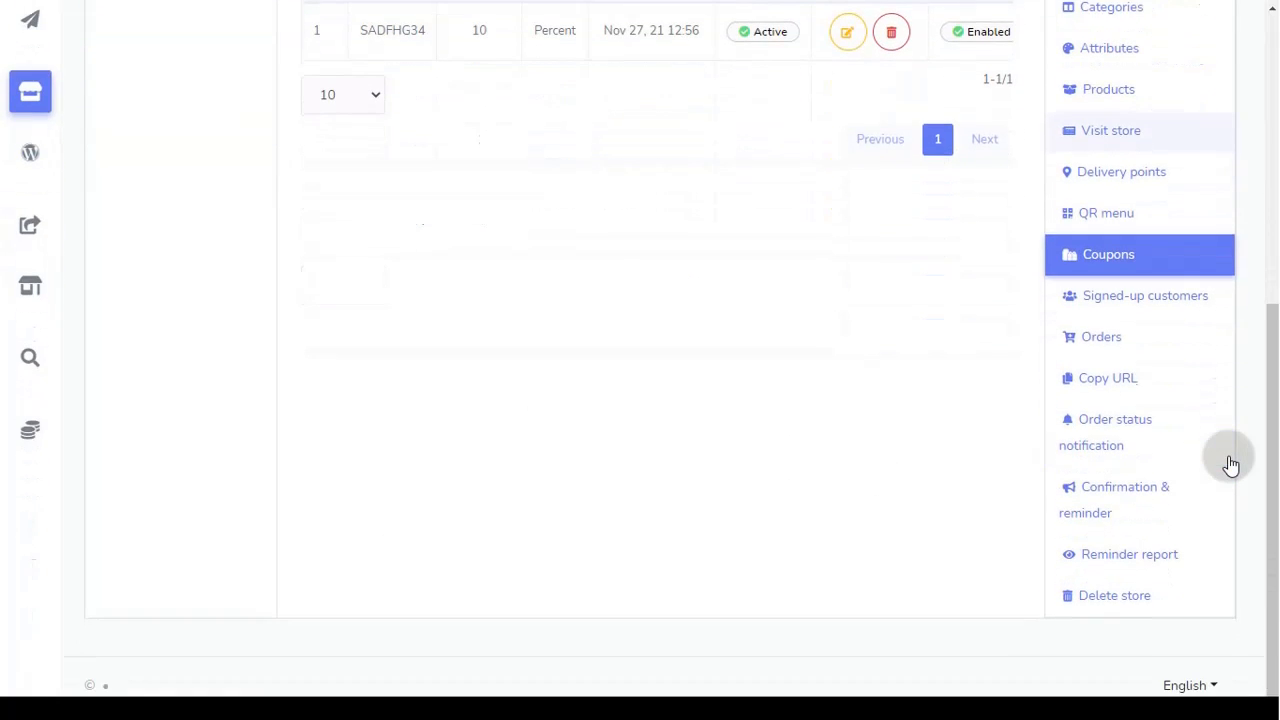
click(1166, 309)
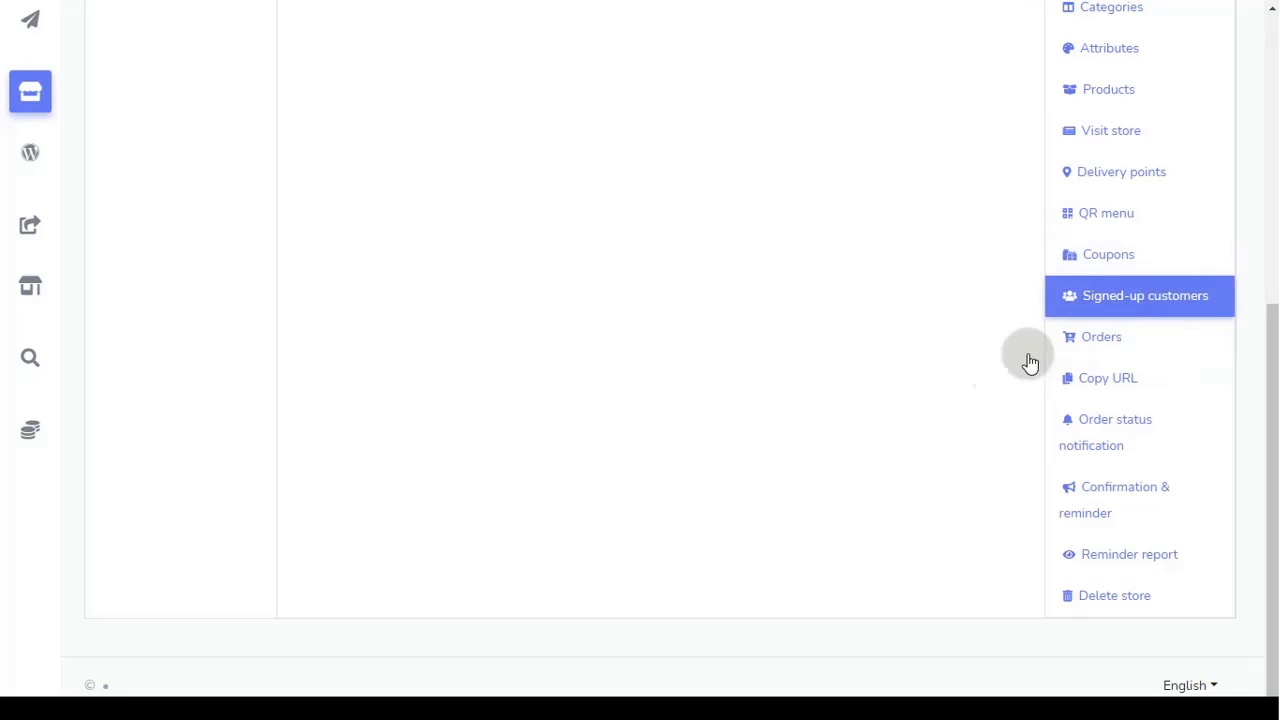
scroll(910, 532, up, 3)
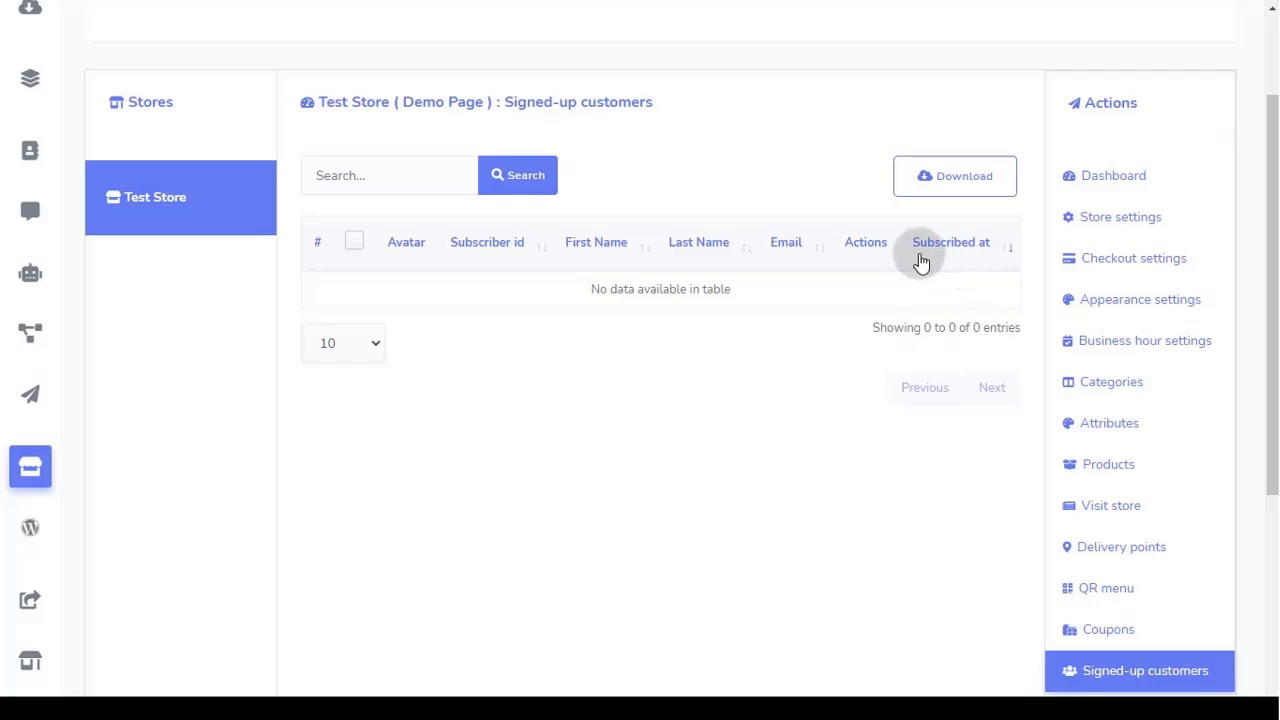
scroll(875, 365, down, 4)
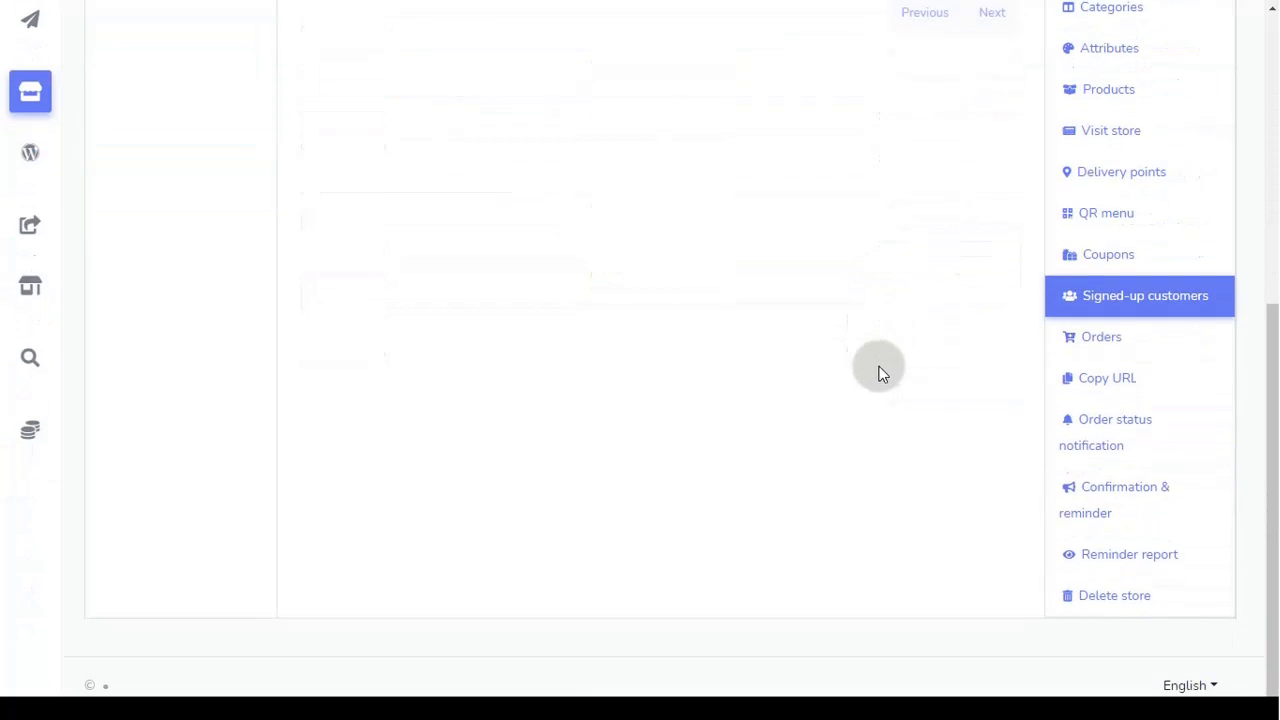
Step: Check the empty Orders table, then bring up the store's Copy URL links page
click(1131, 340)
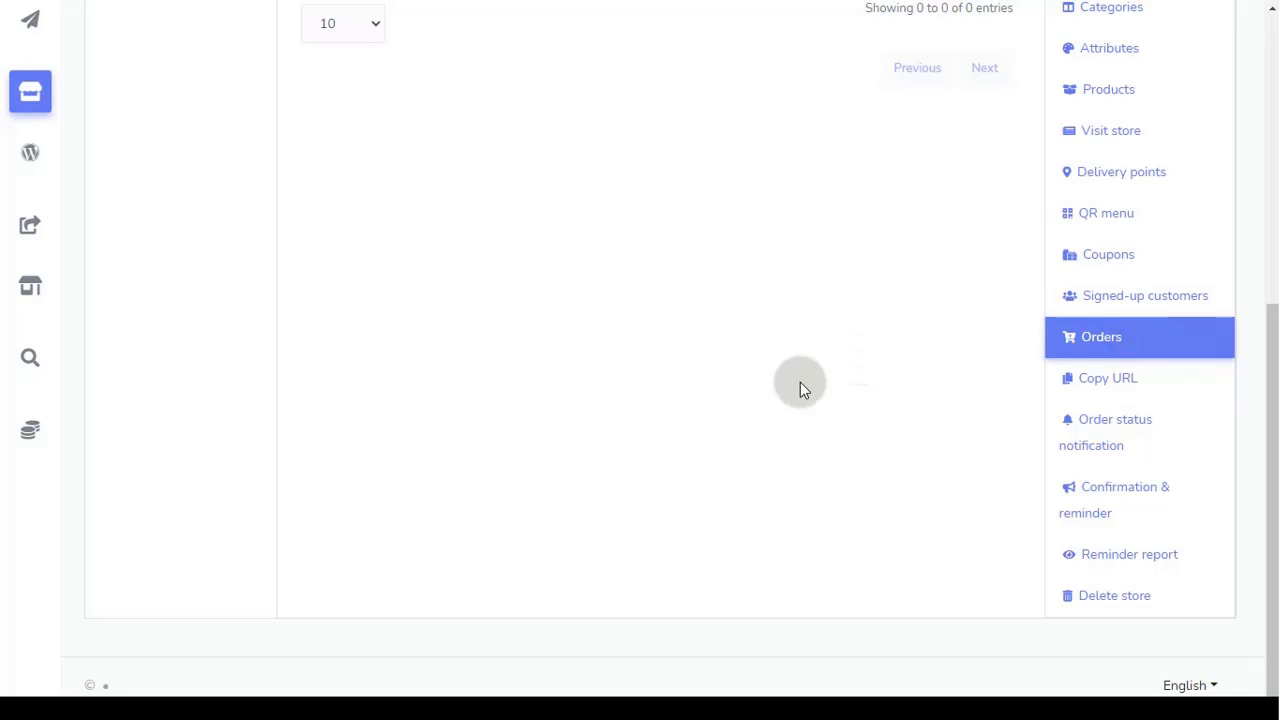
scroll(753, 404, up, 4)
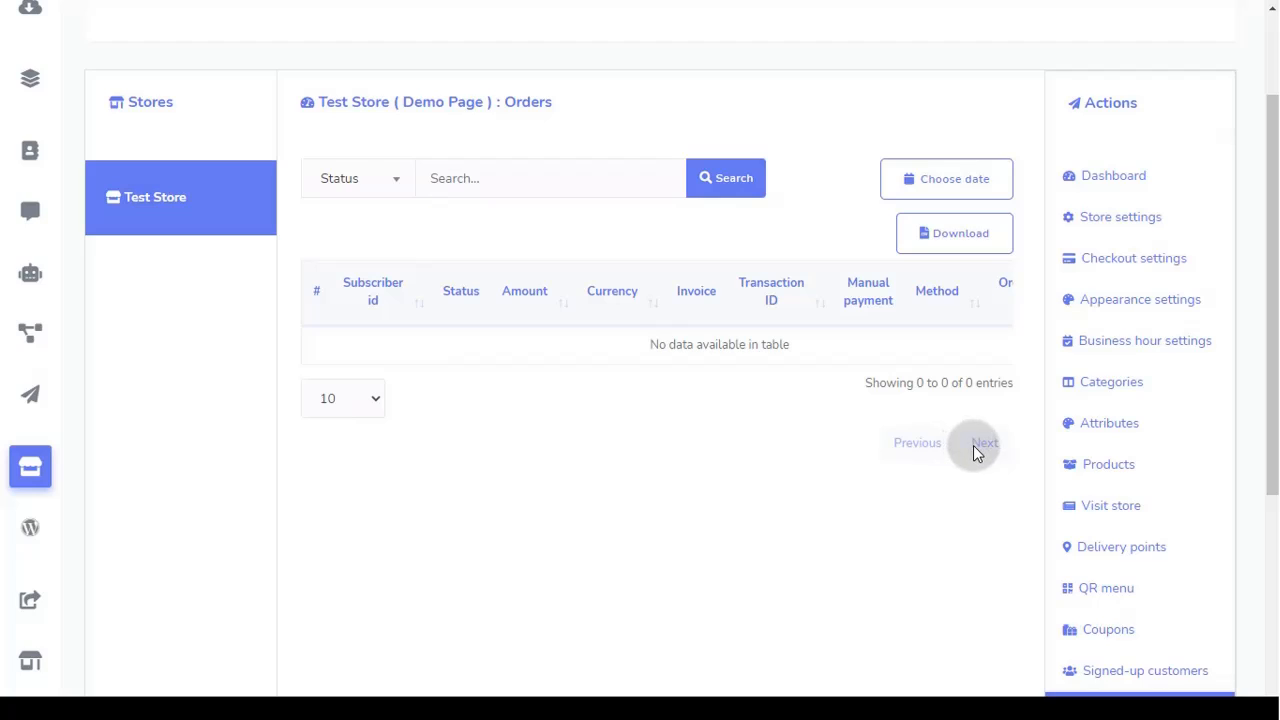
scroll(973, 445, down, 3)
scroll(974, 446, down, 1)
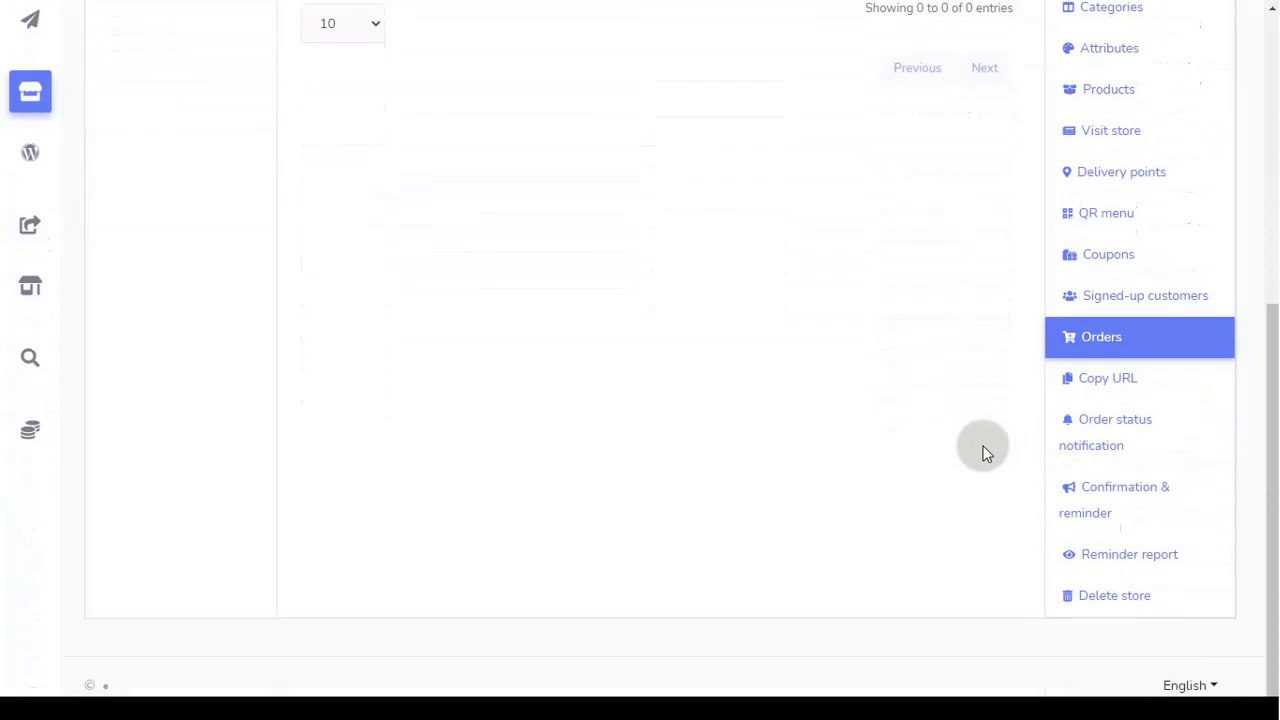
click(1147, 383)
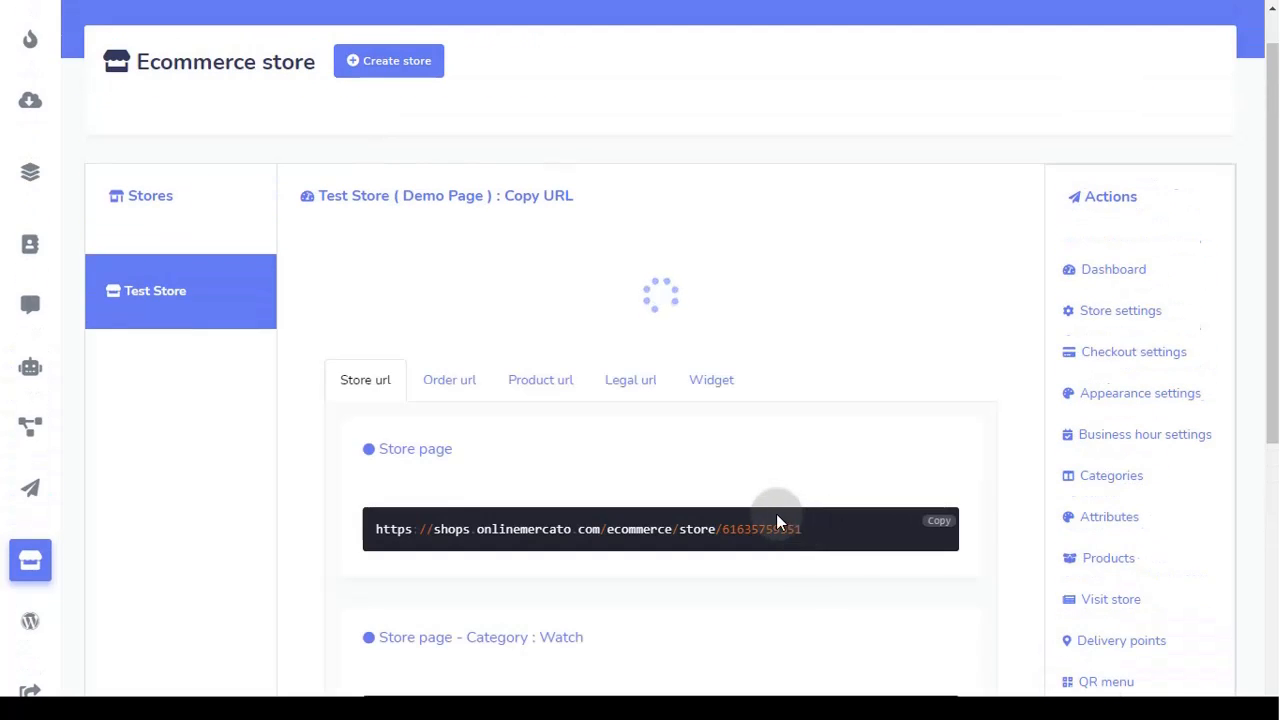
Step: Review the store's Order url, Product url and Legal url links
scroll(765, 506, down, 2)
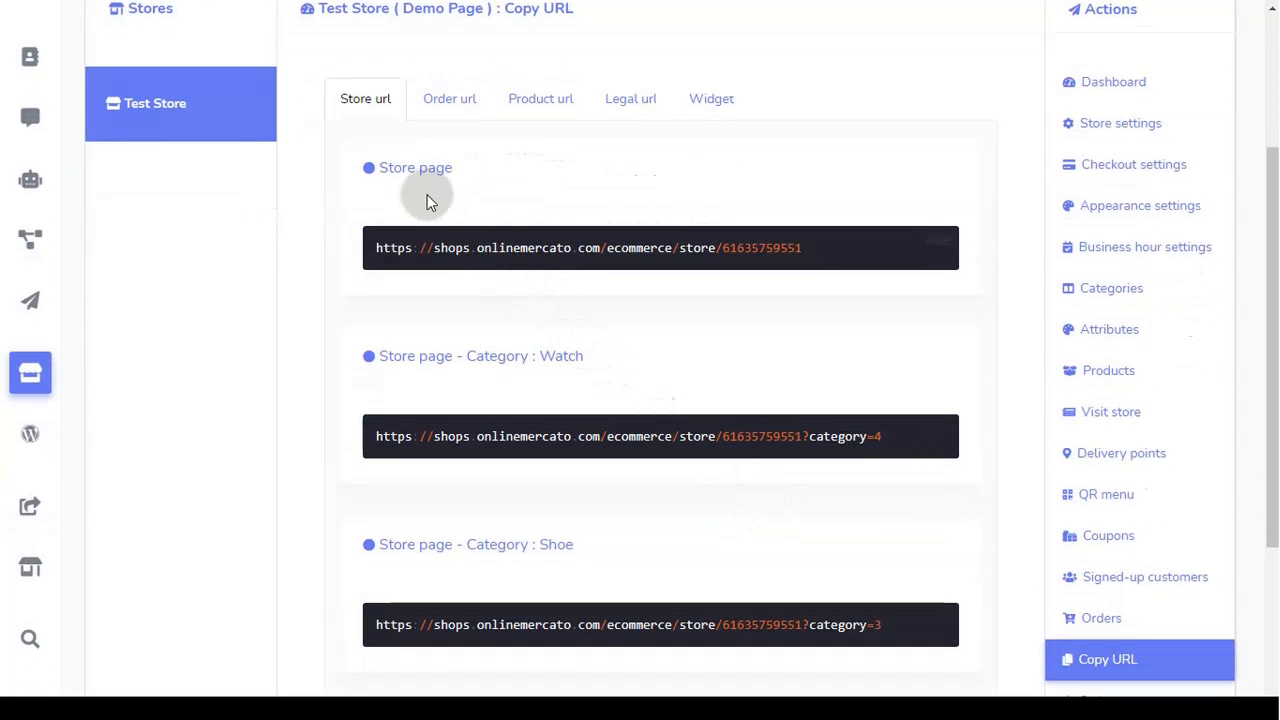
scroll(495, 385, down, 3)
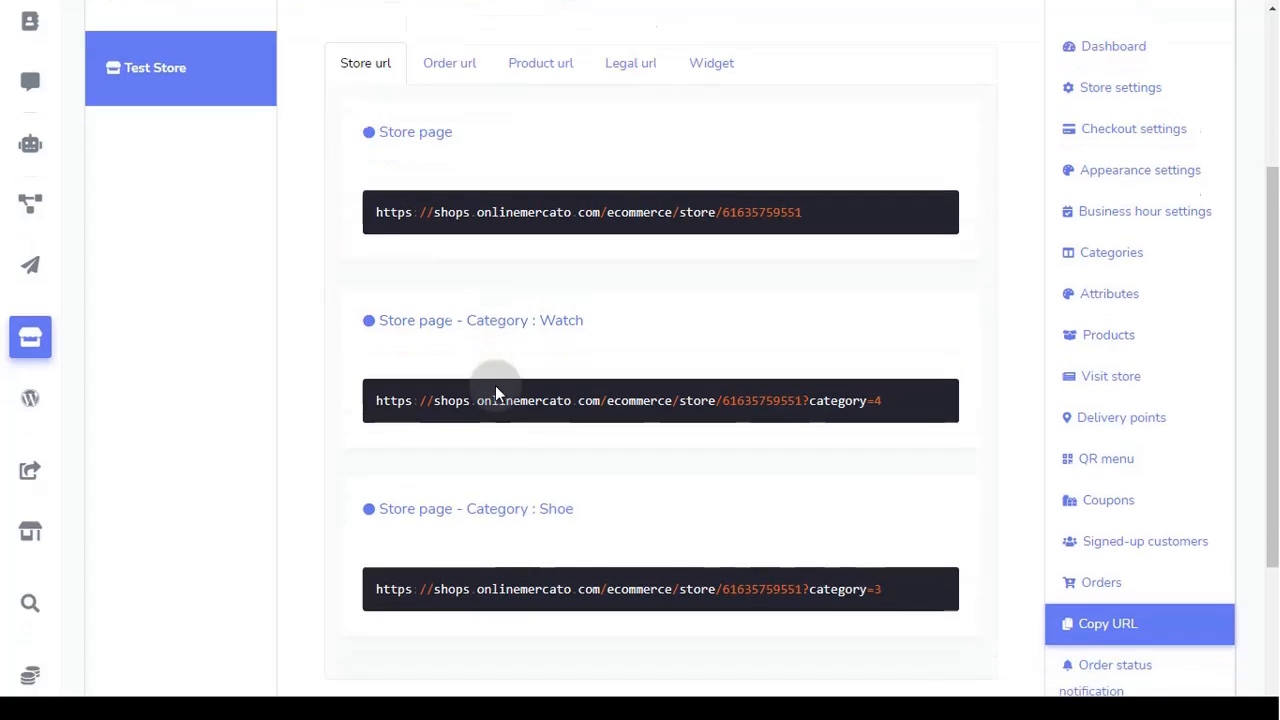
scroll(495, 386, up, 3)
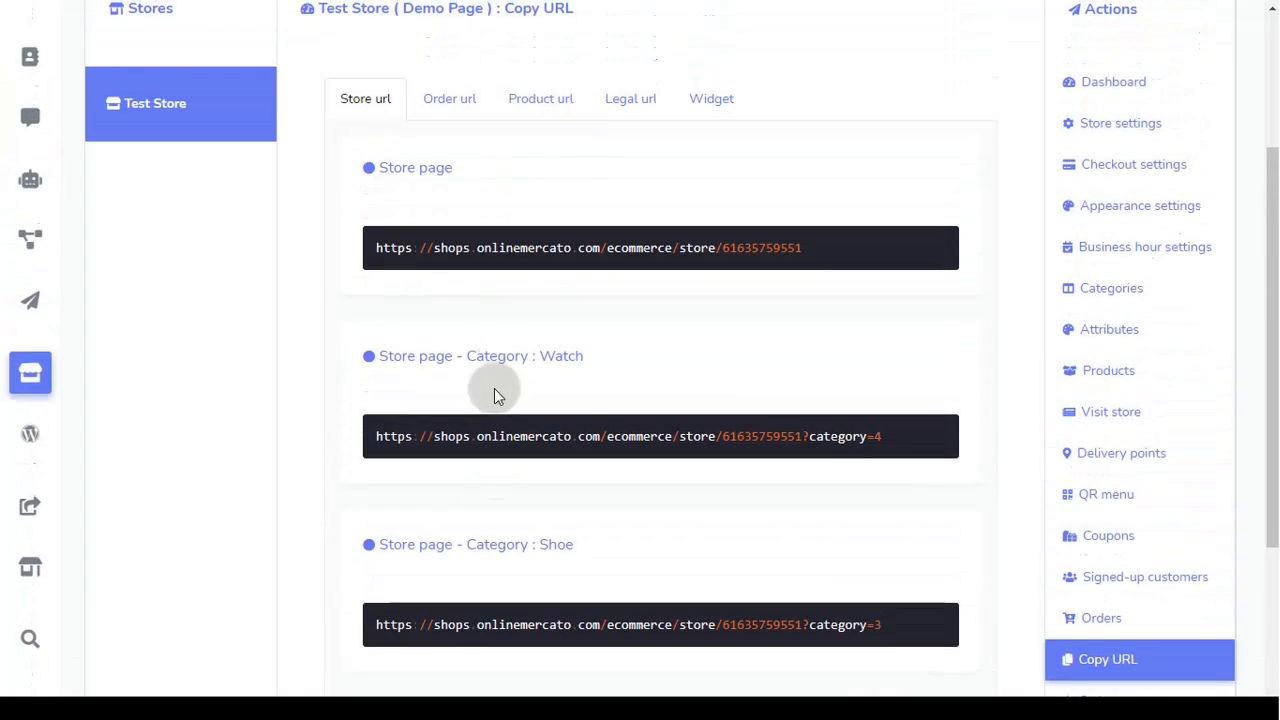
click(450, 105)
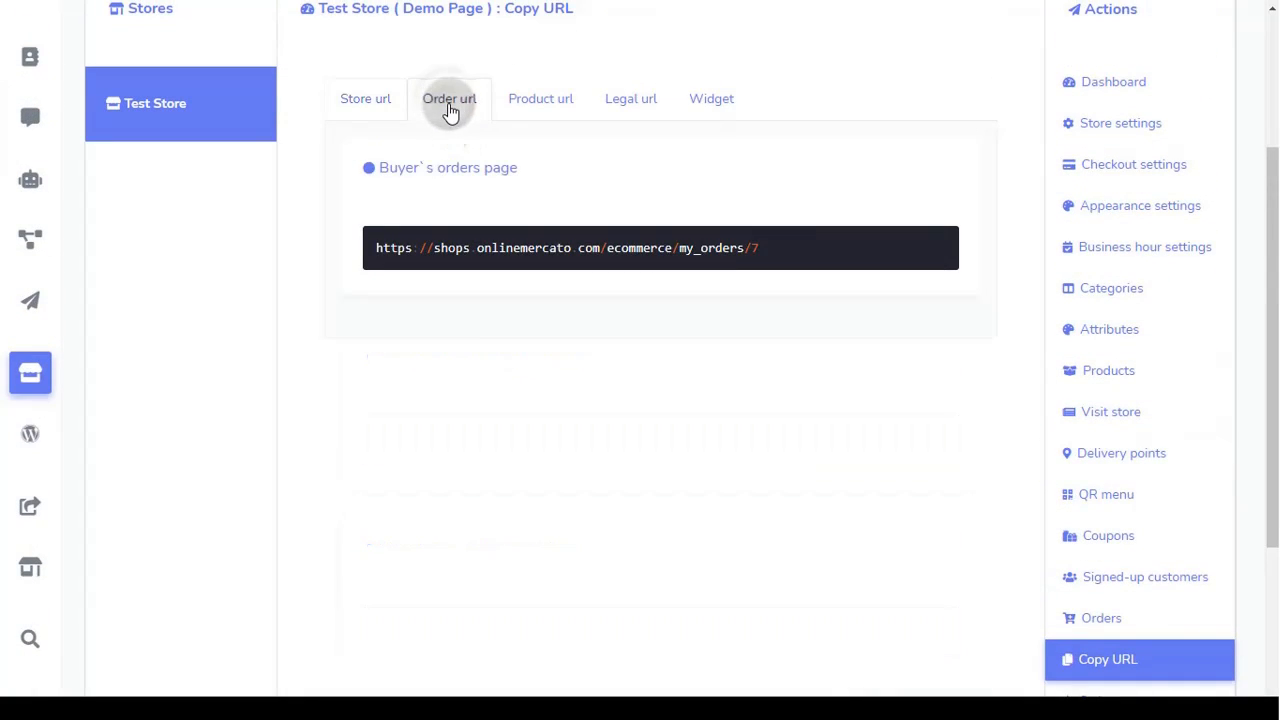
click(535, 107)
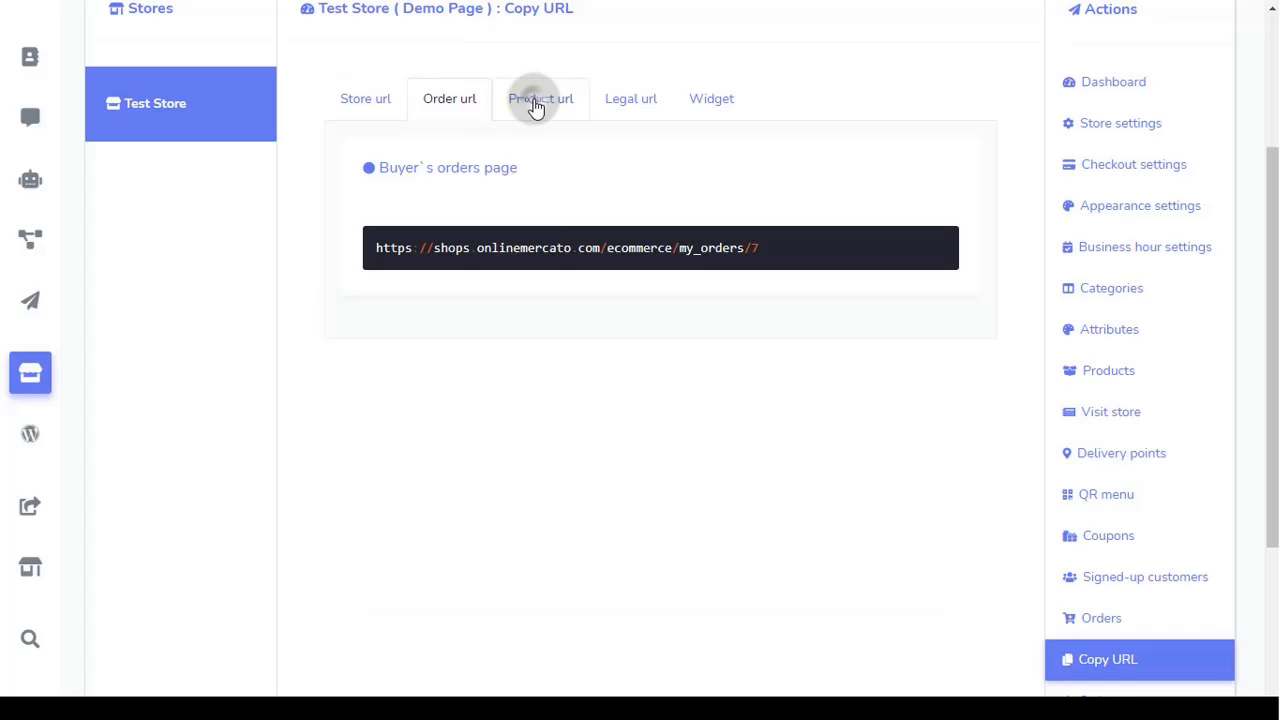
click(619, 104)
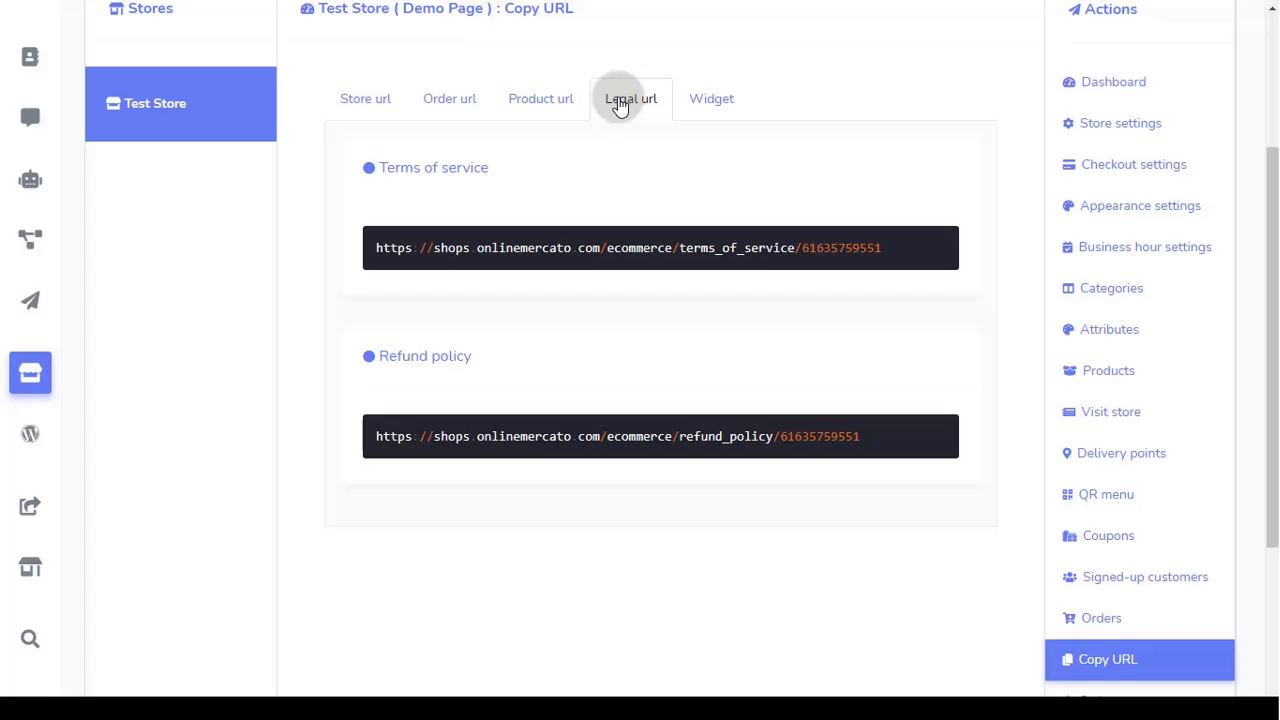
Step: Copy the store widget's iframe embed code from the Widget tab
click(726, 106)
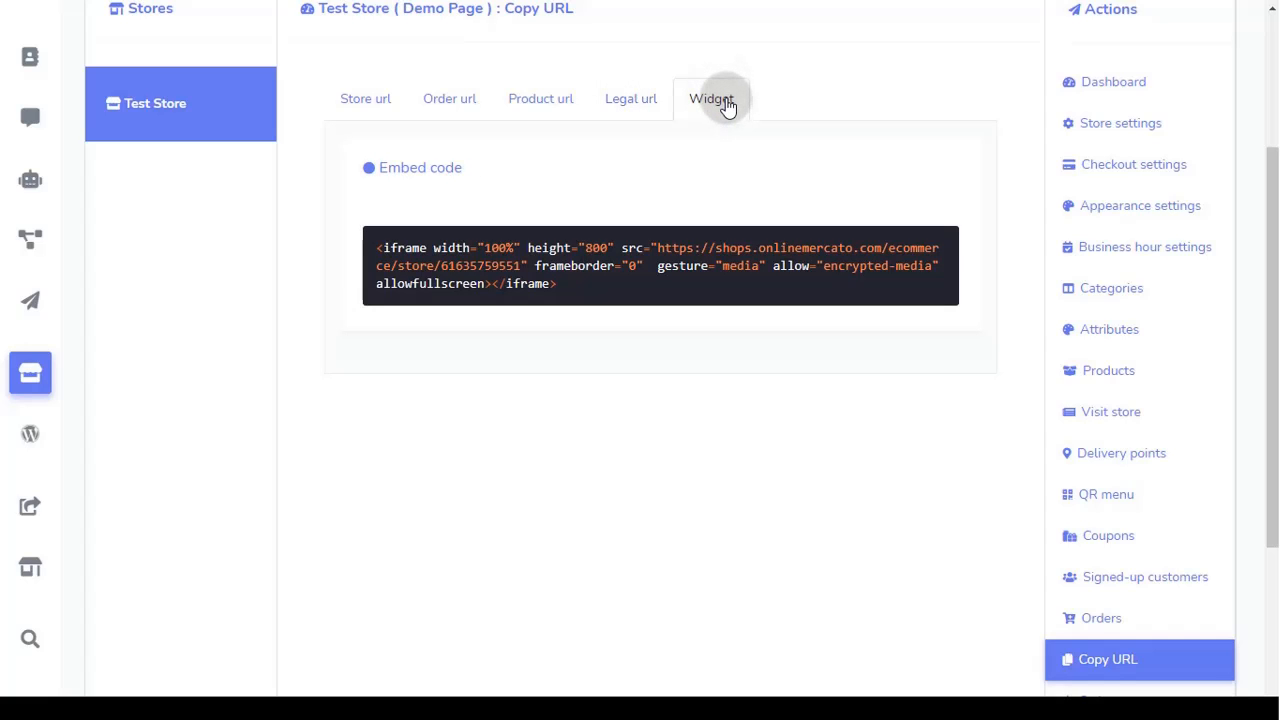
mouse_move(737, 286)
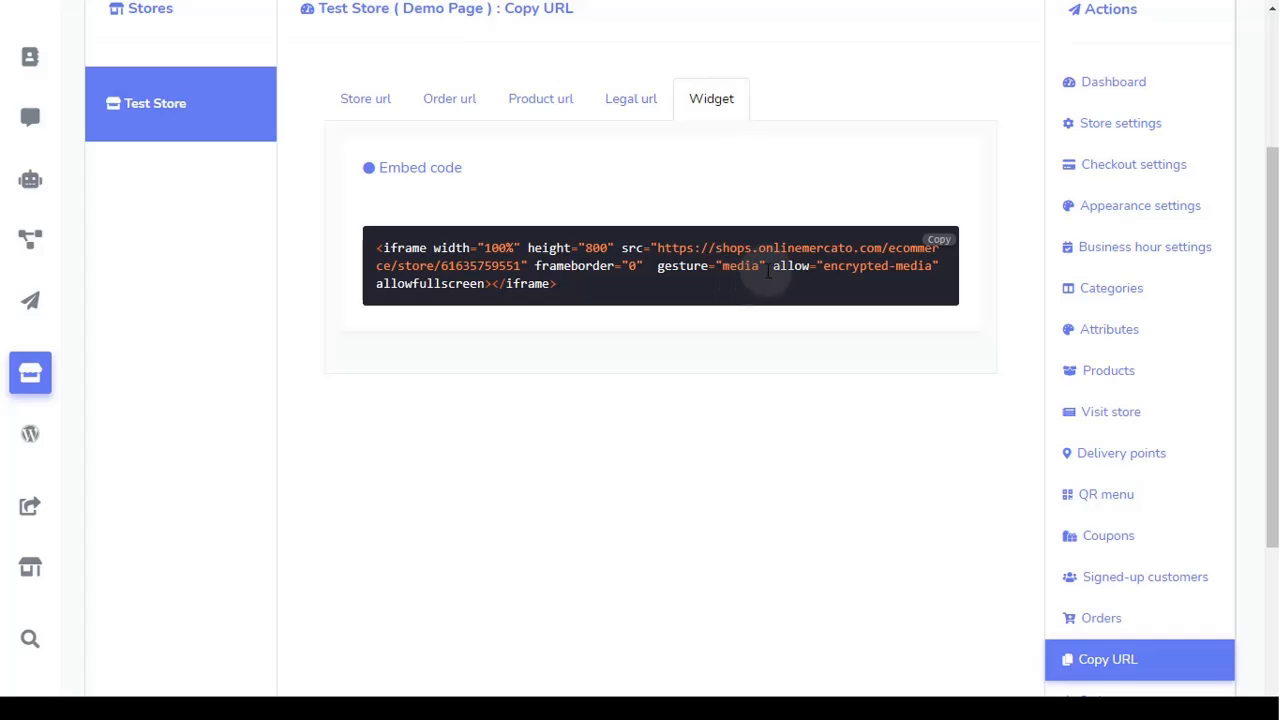
click(940, 243)
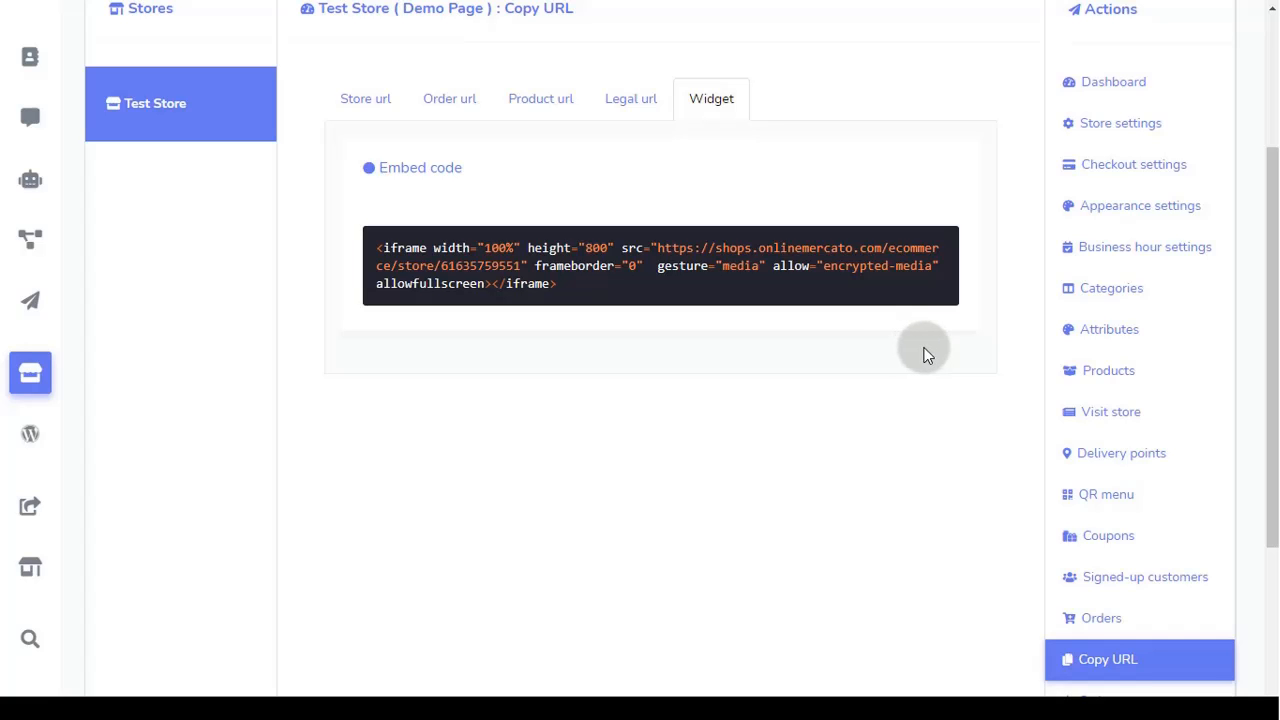
scroll(1008, 350, down, 3)
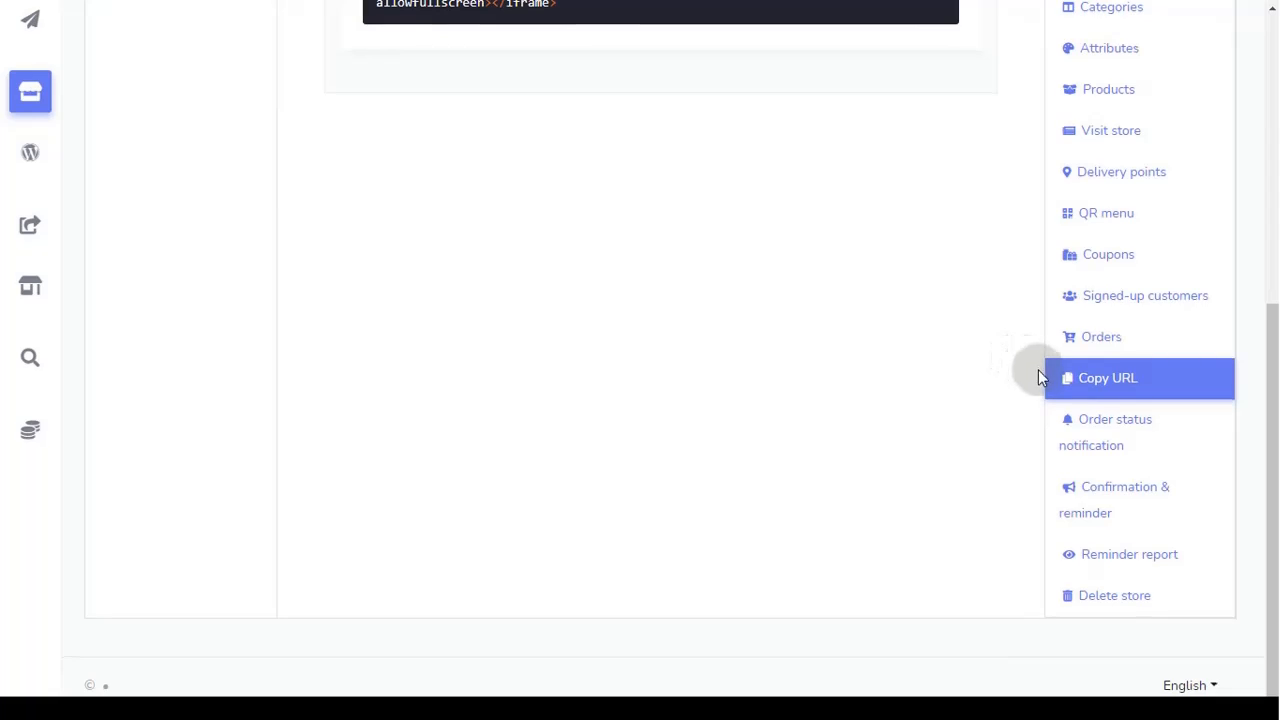
Step: Open Order status notification and compare the SMS, email and Messenger templates
click(1134, 452)
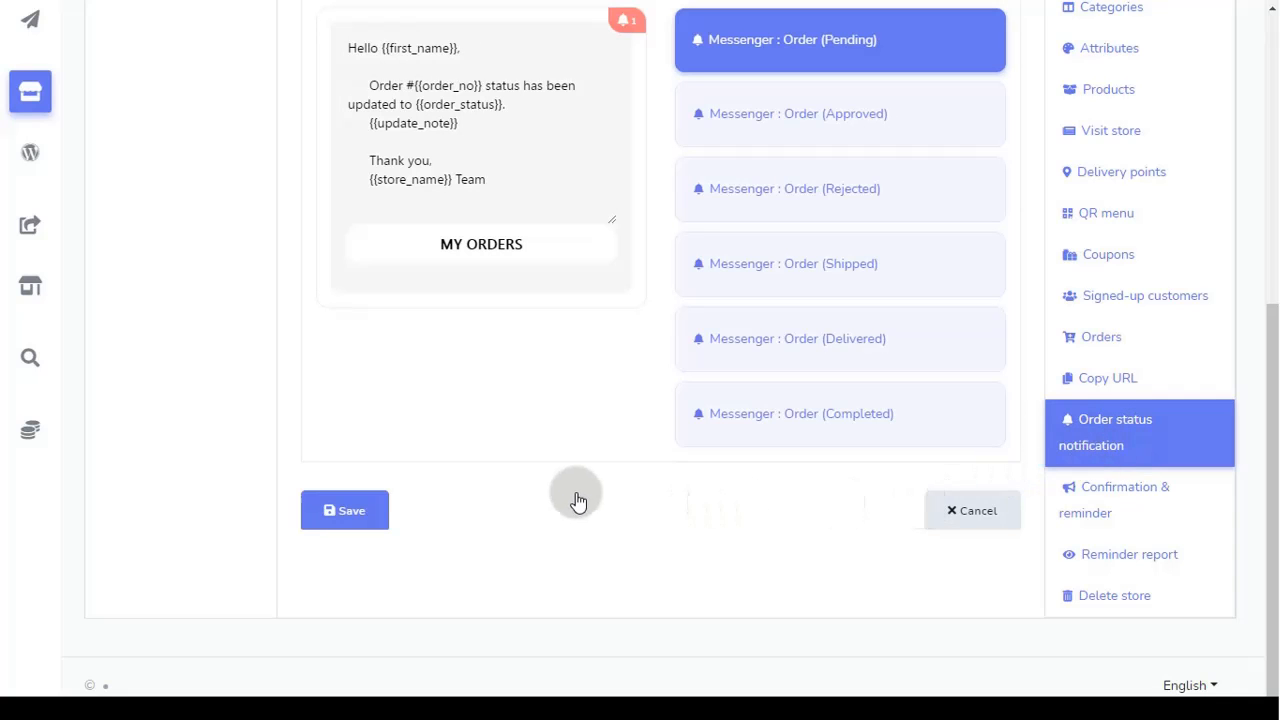
scroll(578, 500, up, 4)
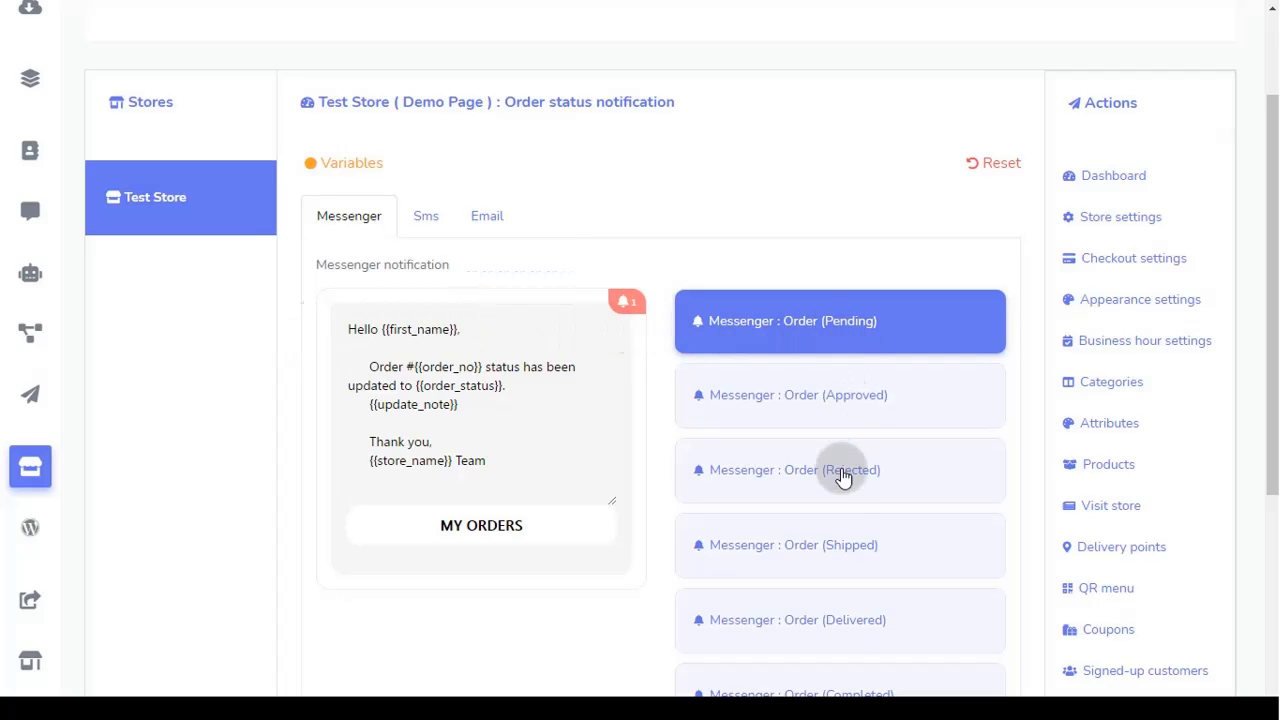
click(427, 216)
click(487, 222)
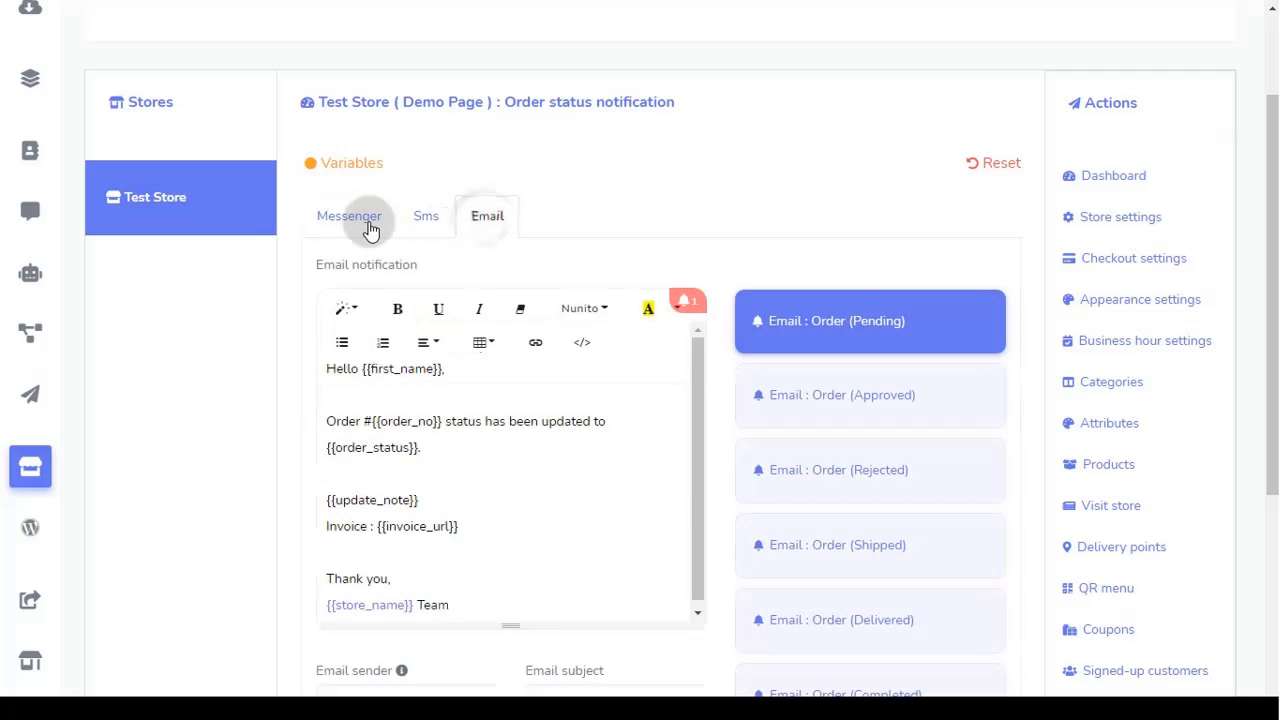
click(366, 226)
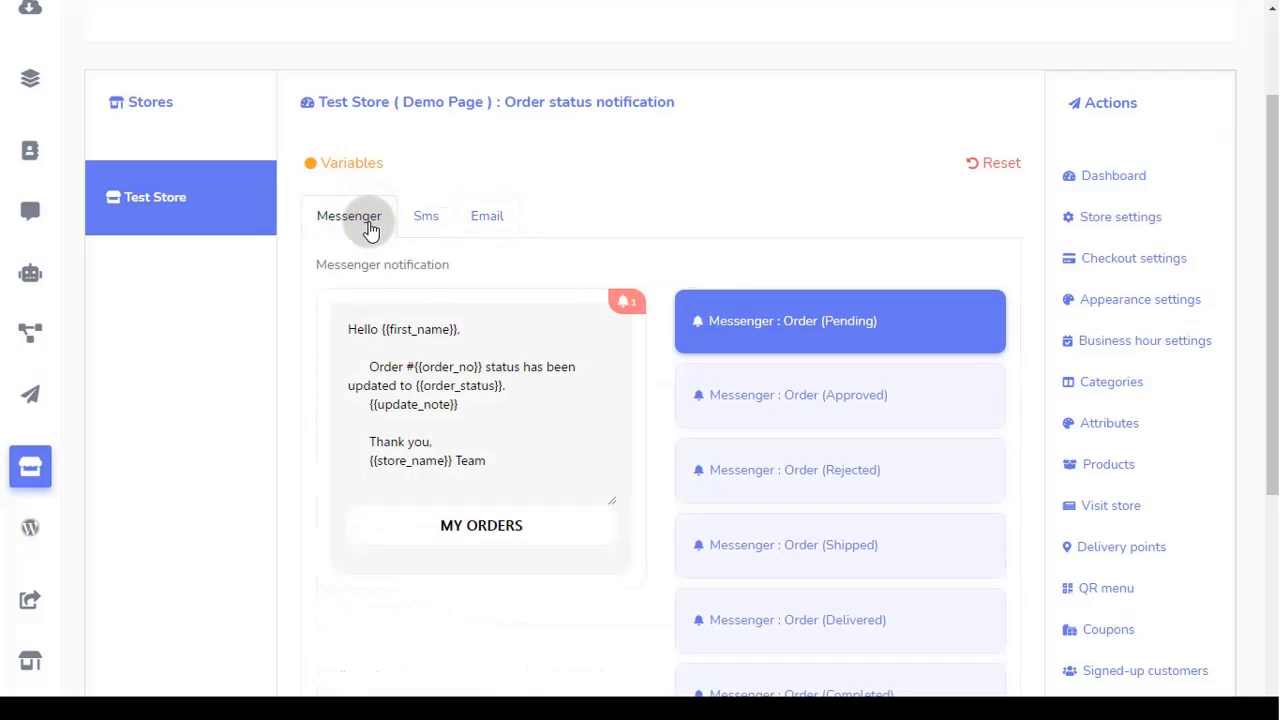
Step: Review the placeholder variables available for the Messenger message
click(517, 437)
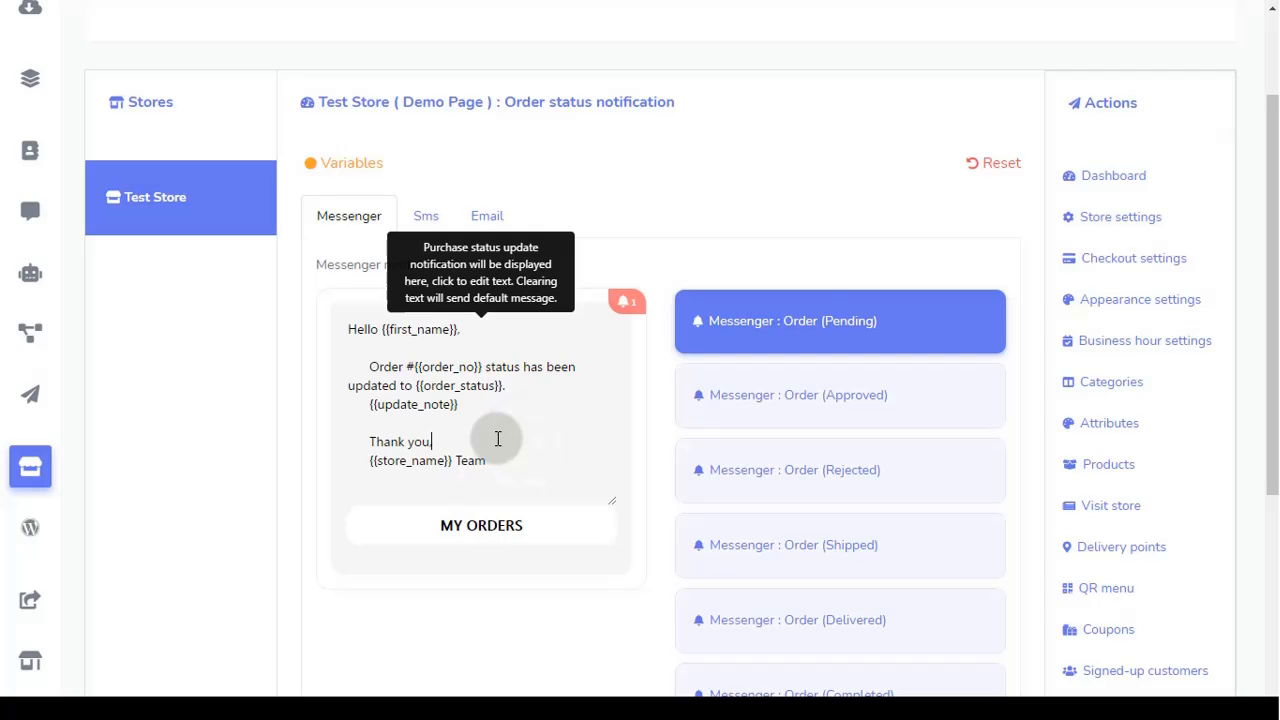
click(352, 168)
scroll(535, 330, down, 2)
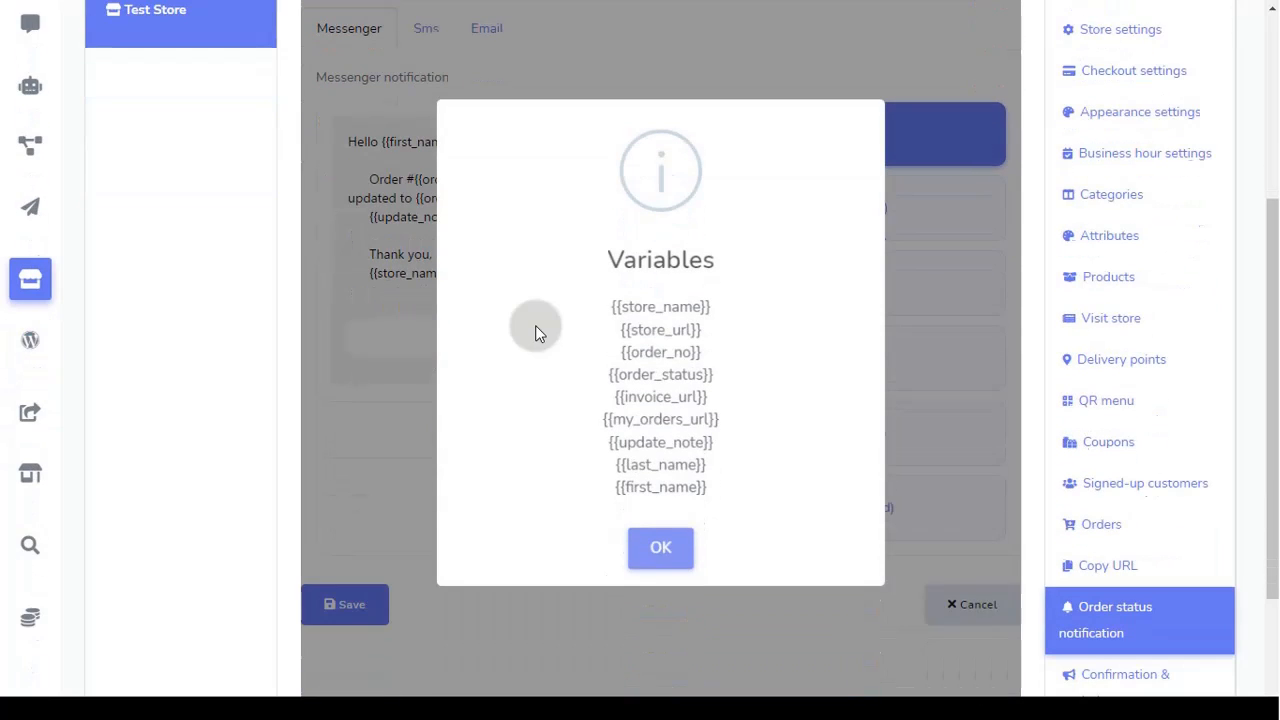
click(660, 551)
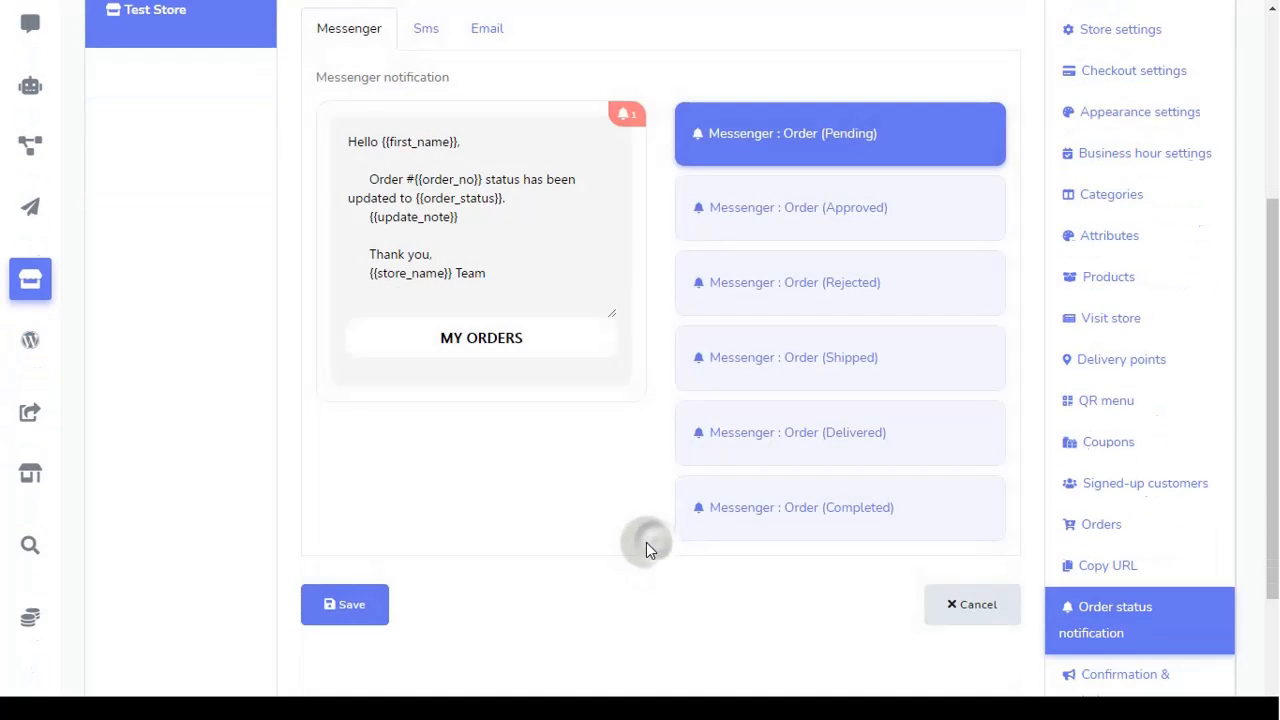
scroll(571, 502, up, 2)
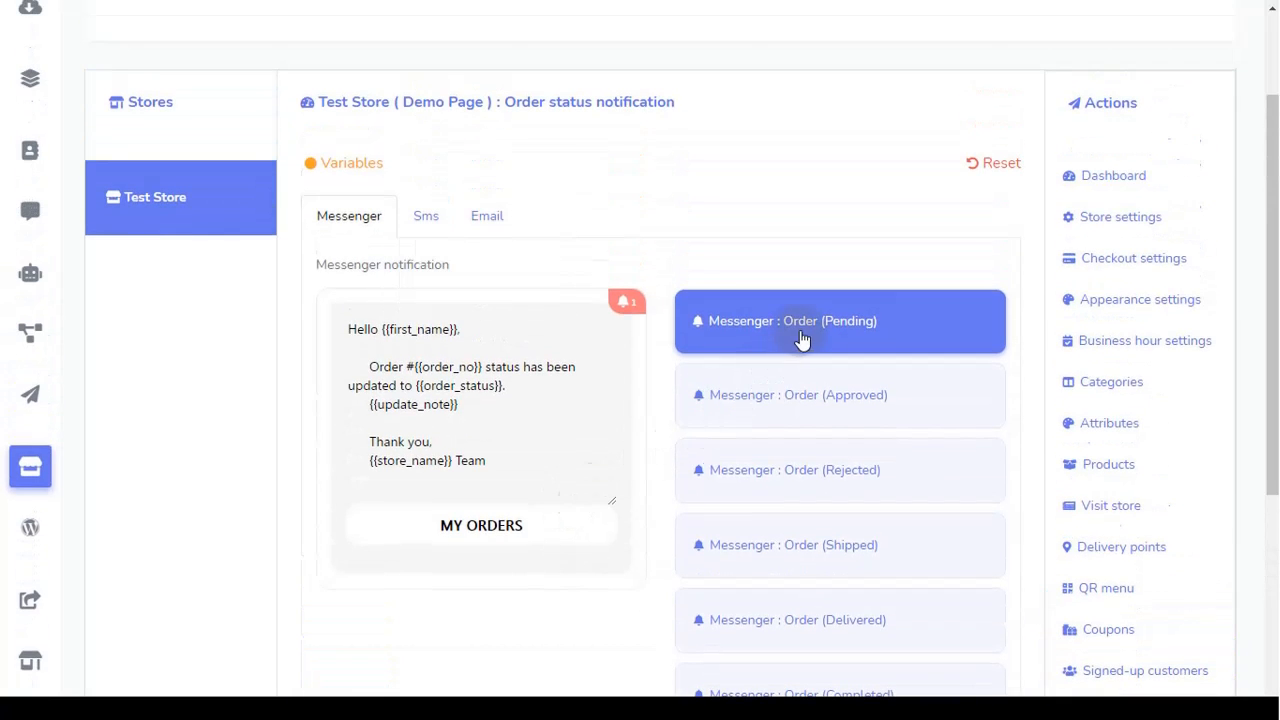
scroll(843, 544, down, 1)
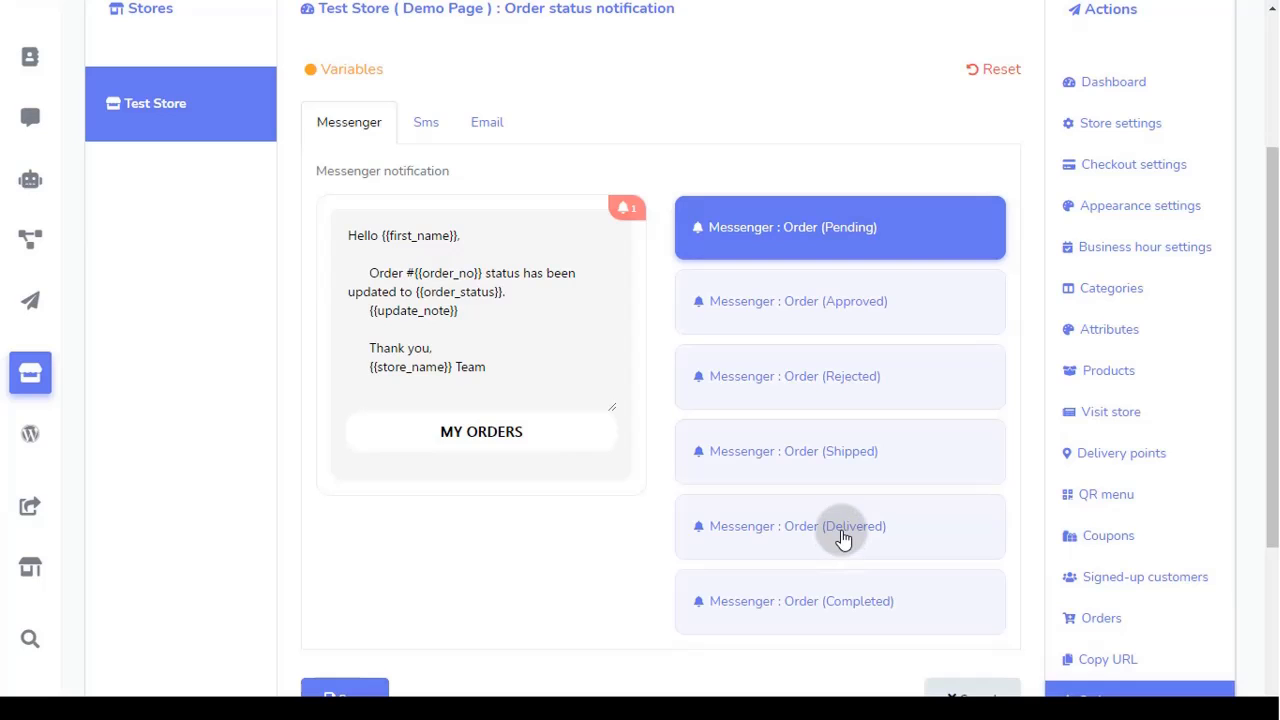
scroll(820, 488, up, 1)
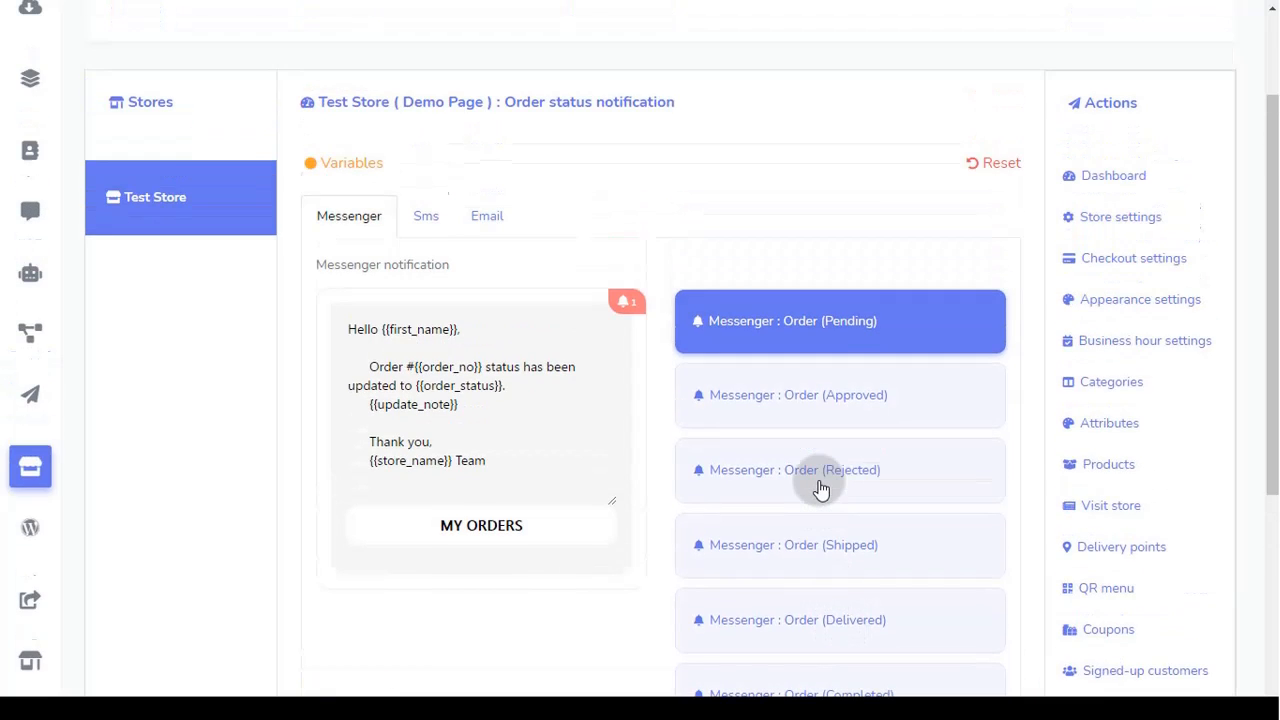
scroll(820, 488, down, 2)
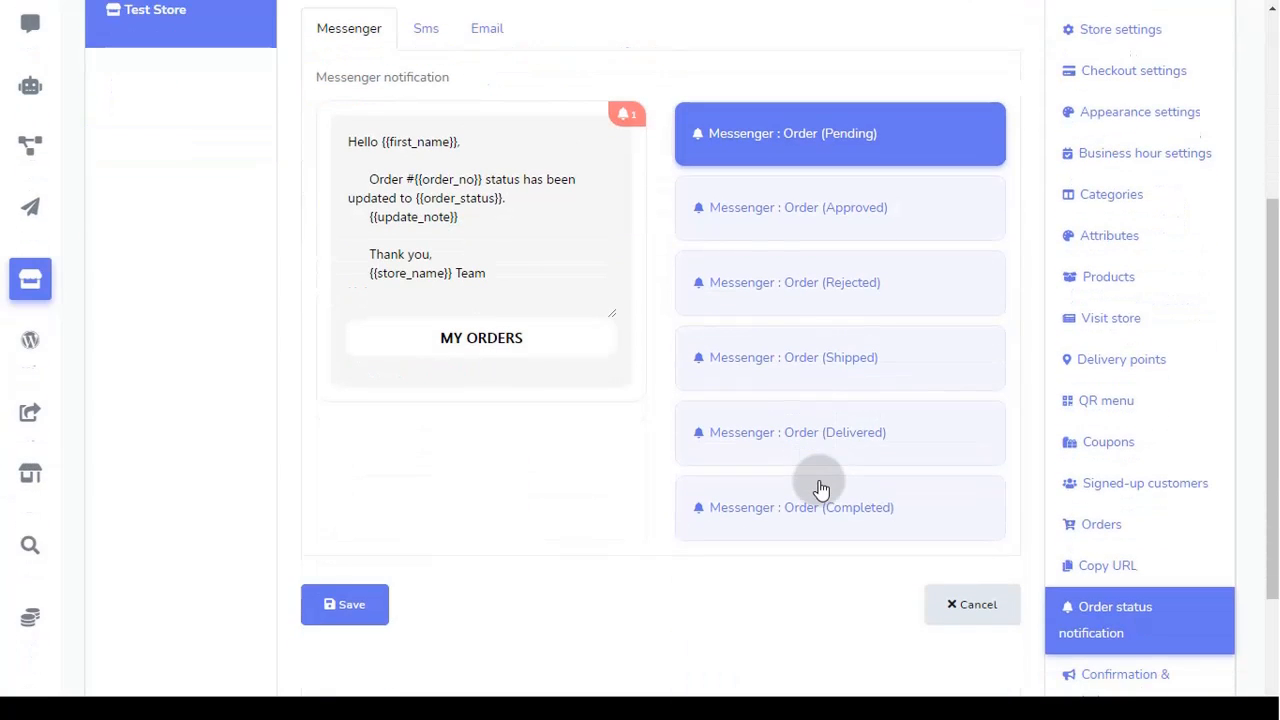
Step: Save the order status notification messages with the default Messenger text
click(381, 605)
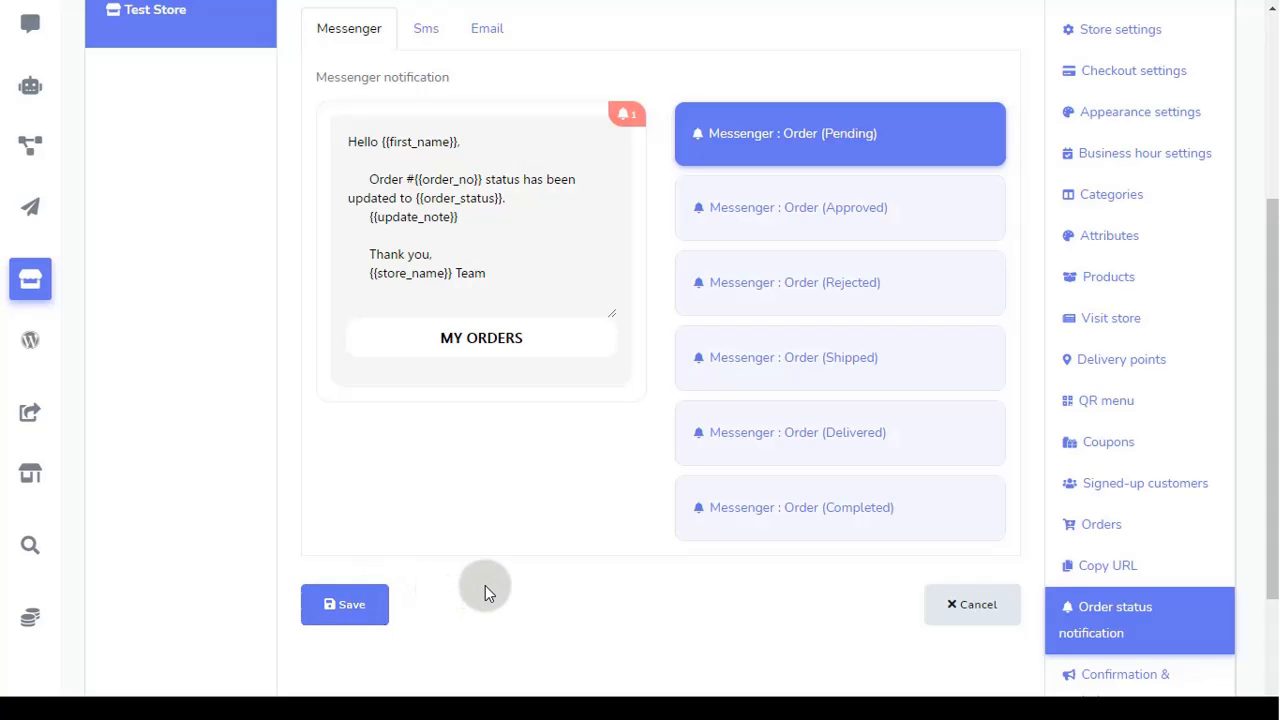
scroll(494, 583, up, 1)
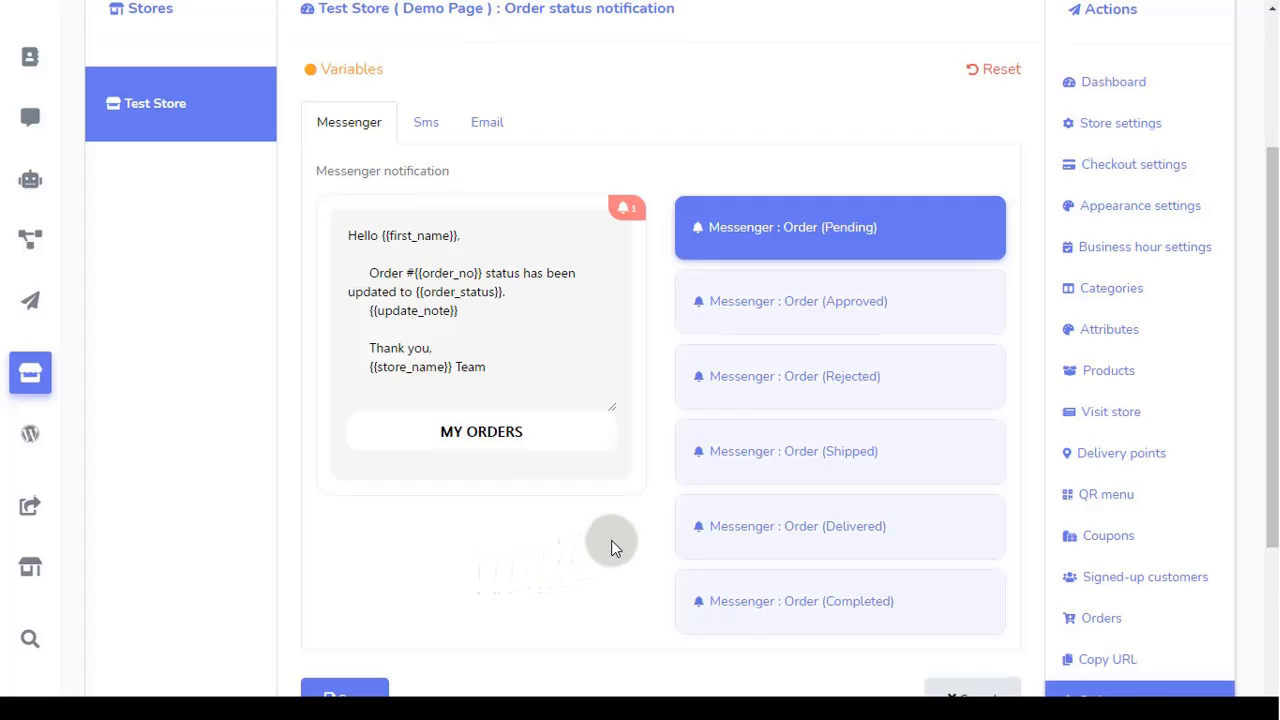
scroll(612, 543, down, 1)
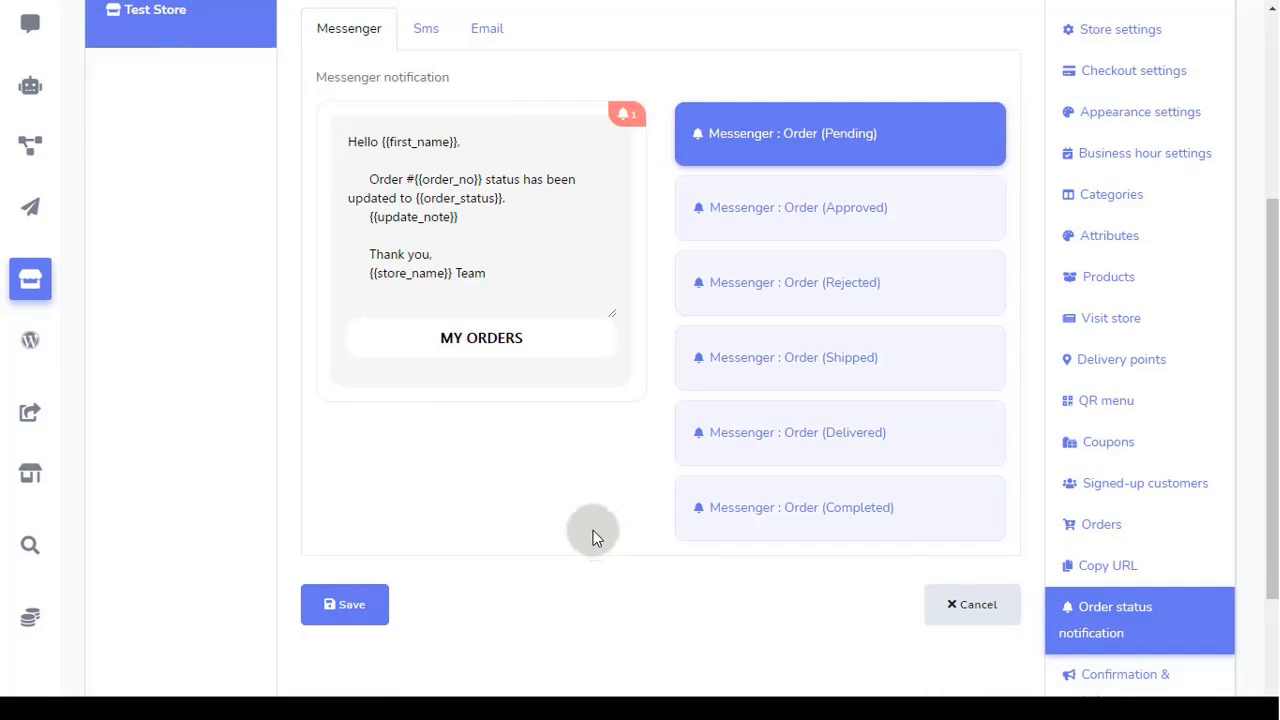
scroll(593, 529, down, 2)
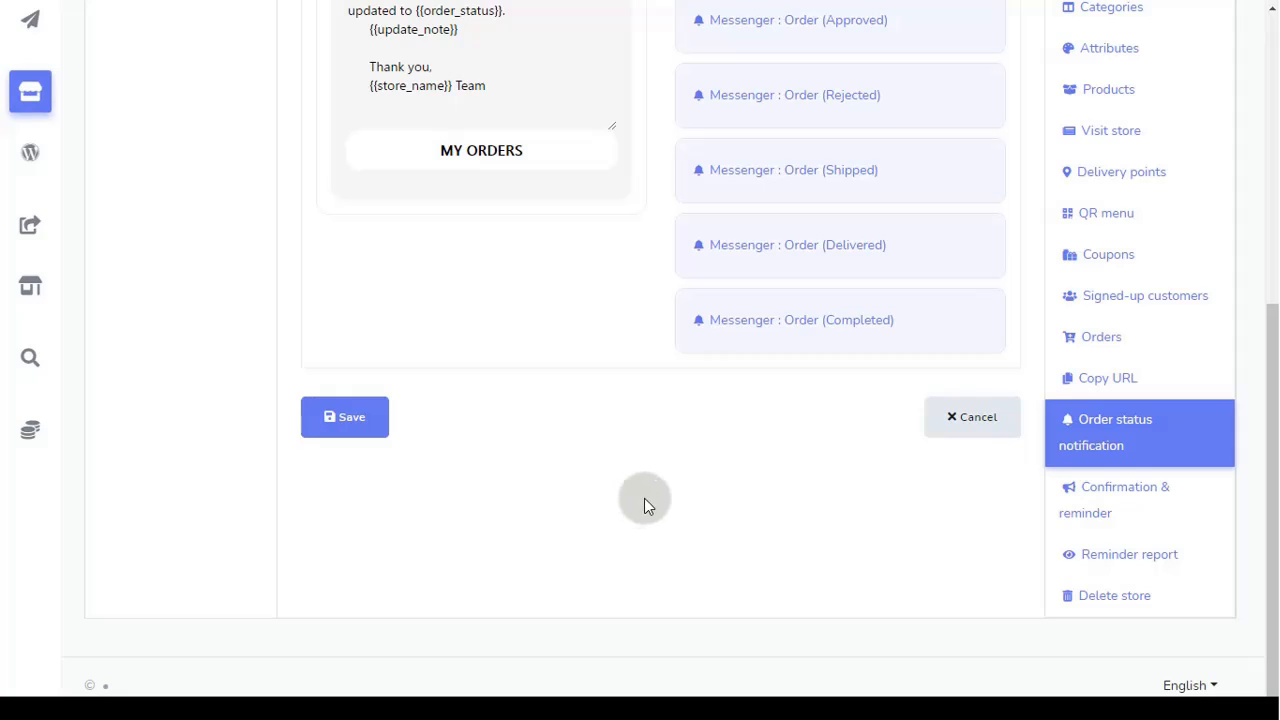
Step: Open Confirmation & reminder and look over the first two reminders' timing options
click(1124, 516)
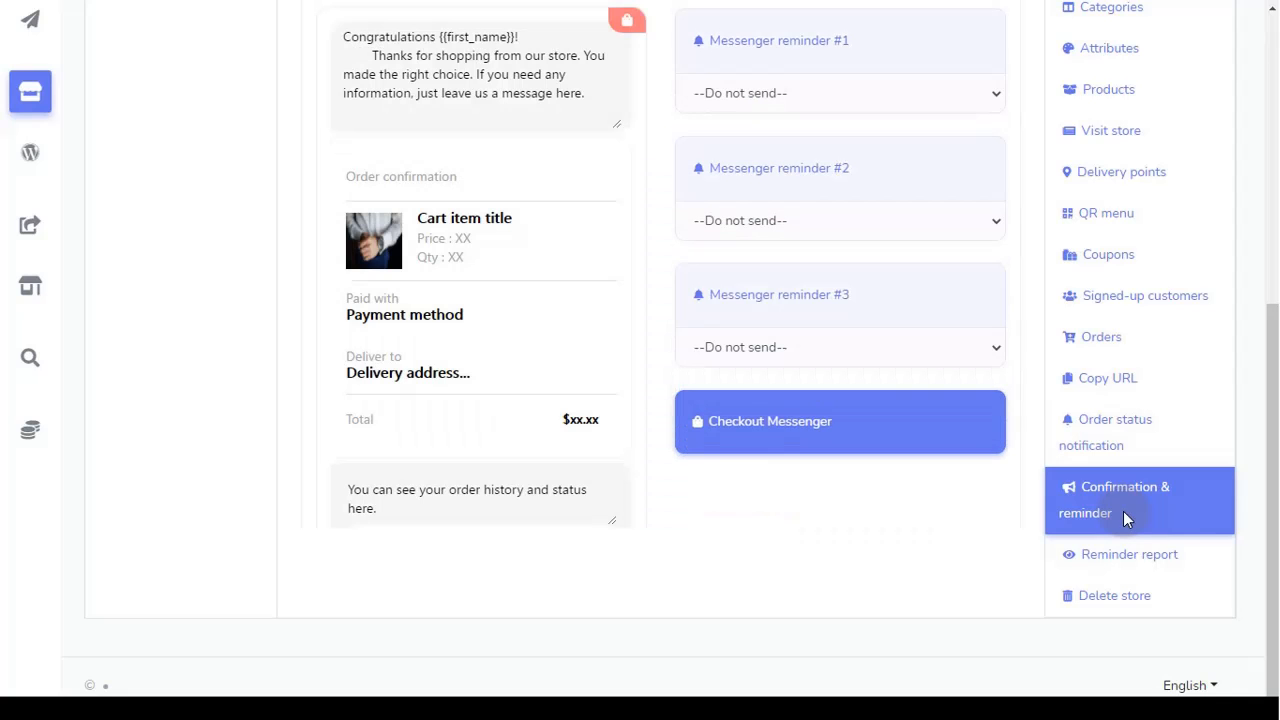
scroll(336, 440, up, 2)
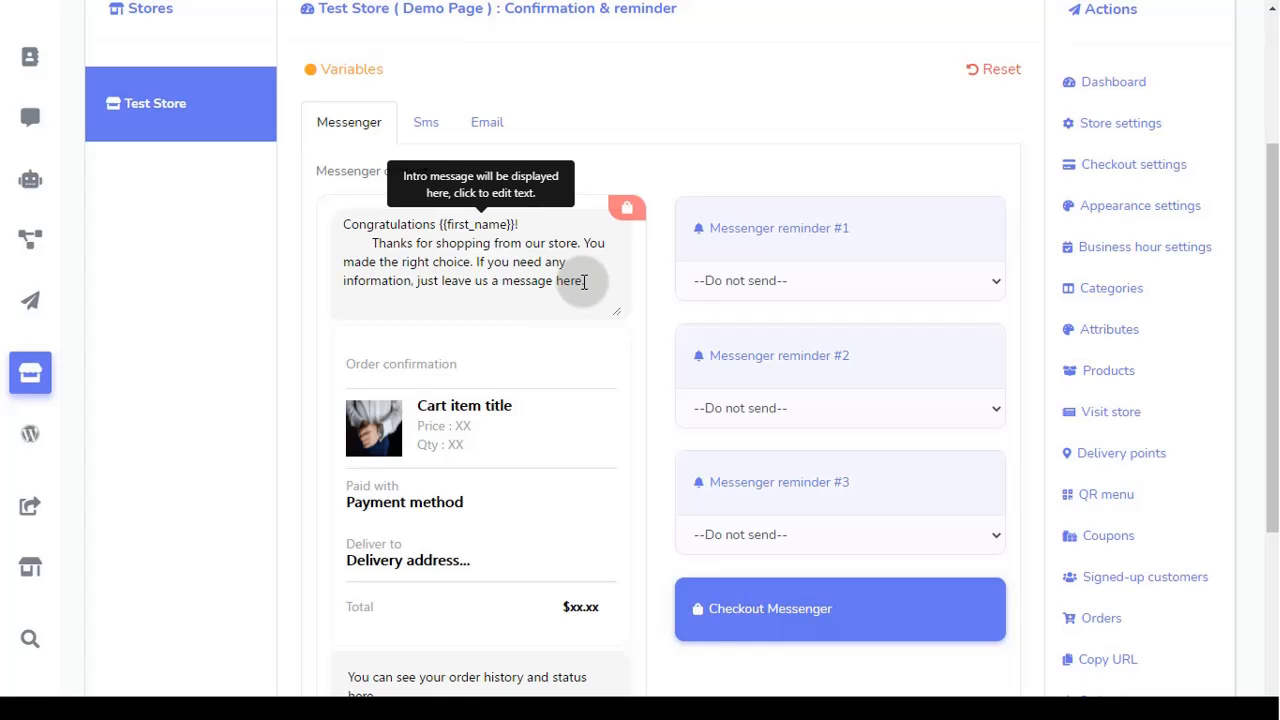
click(745, 281)
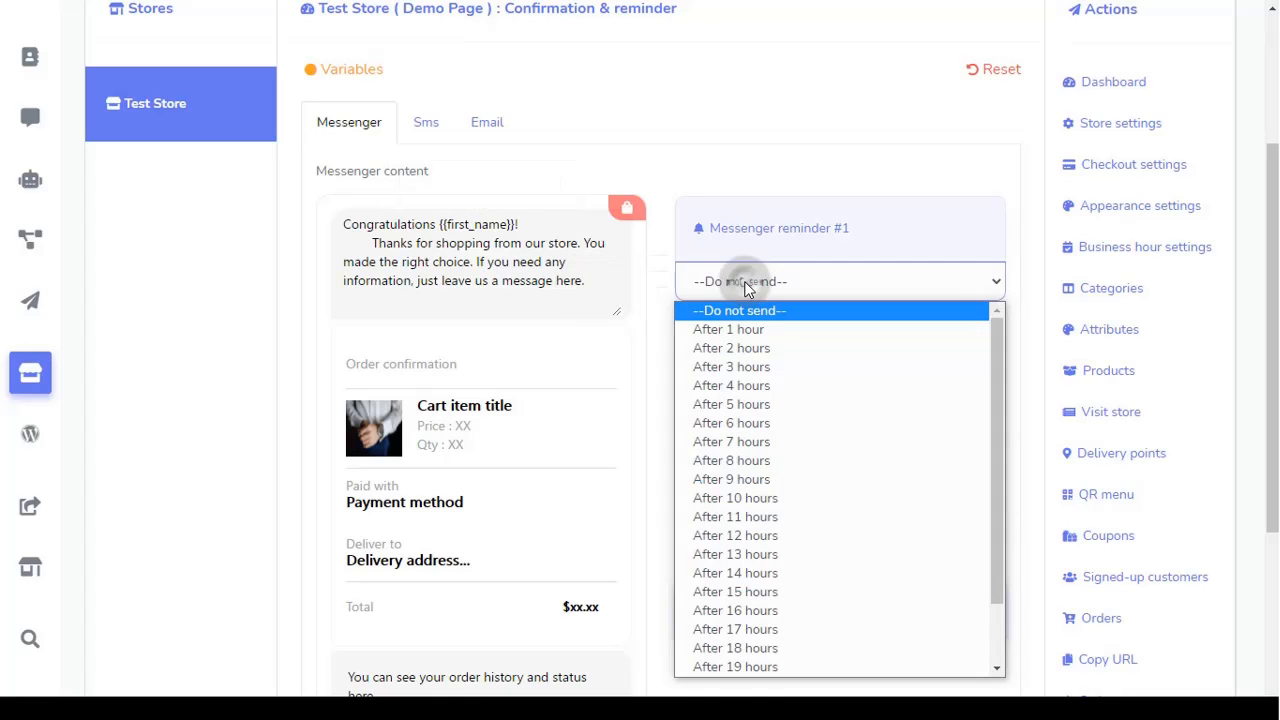
click(745, 284)
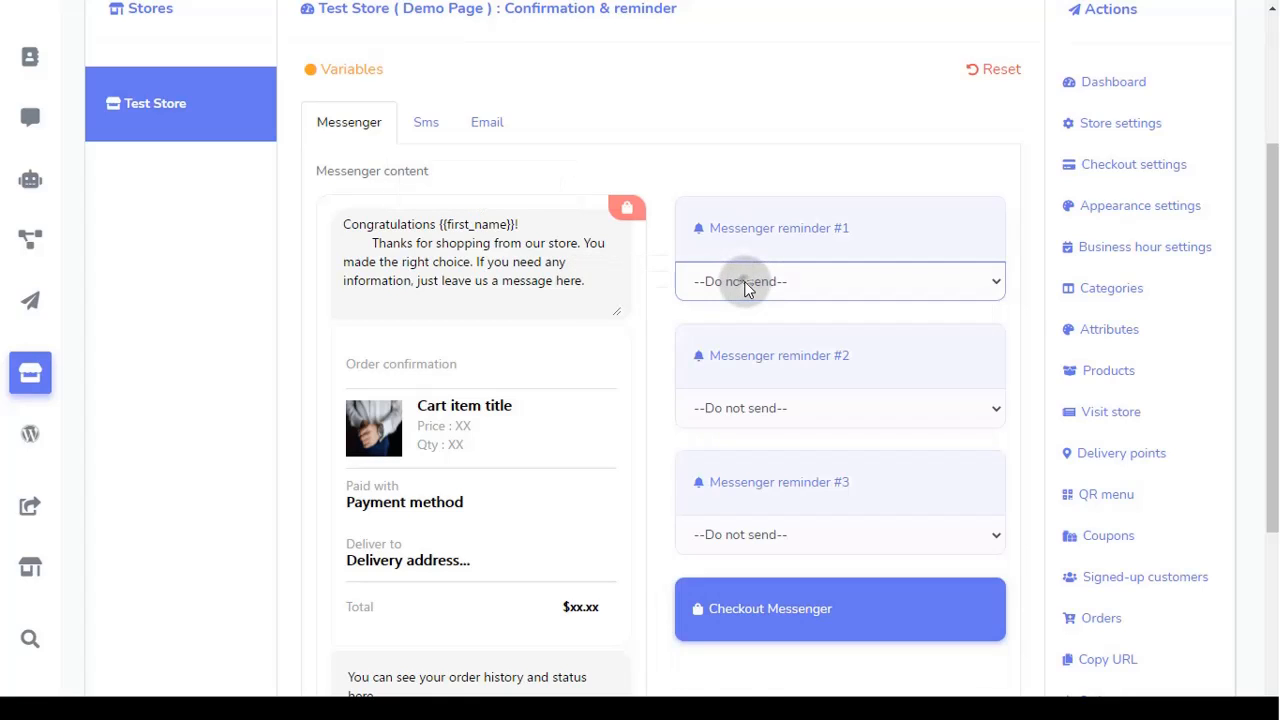
click(765, 416)
scroll(757, 355, down, 2)
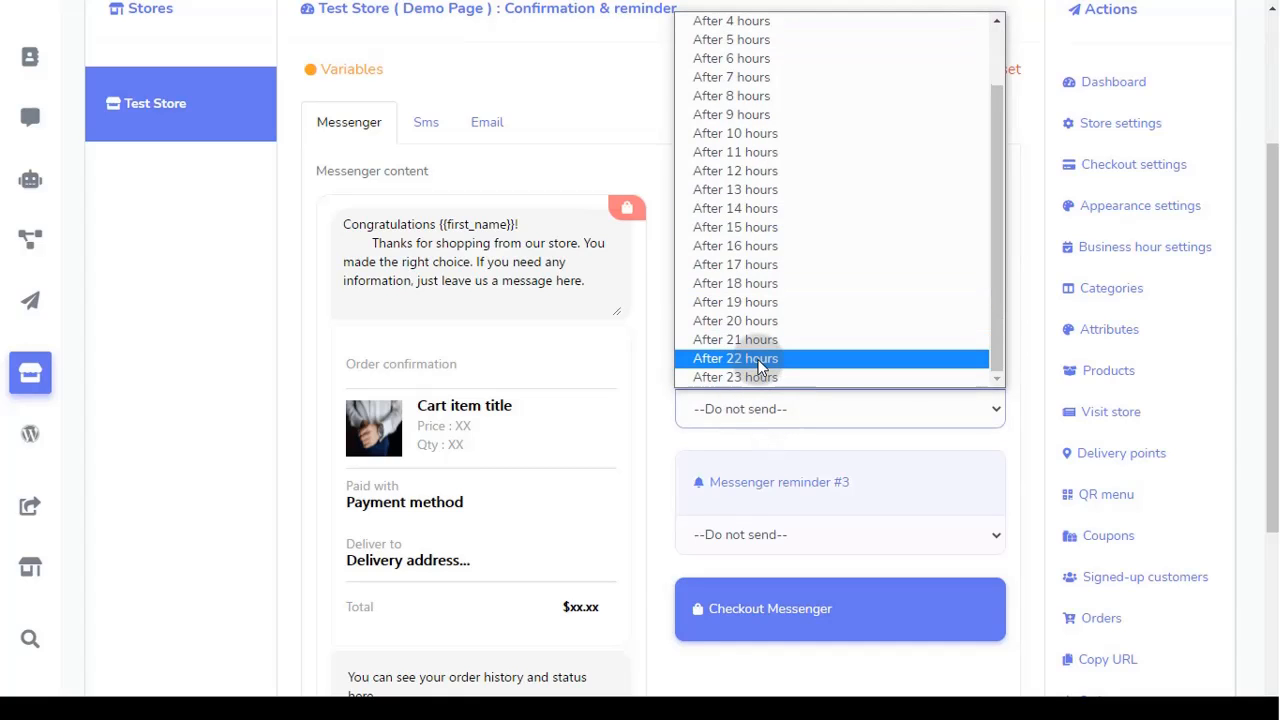
scroll(760, 368, up, 2)
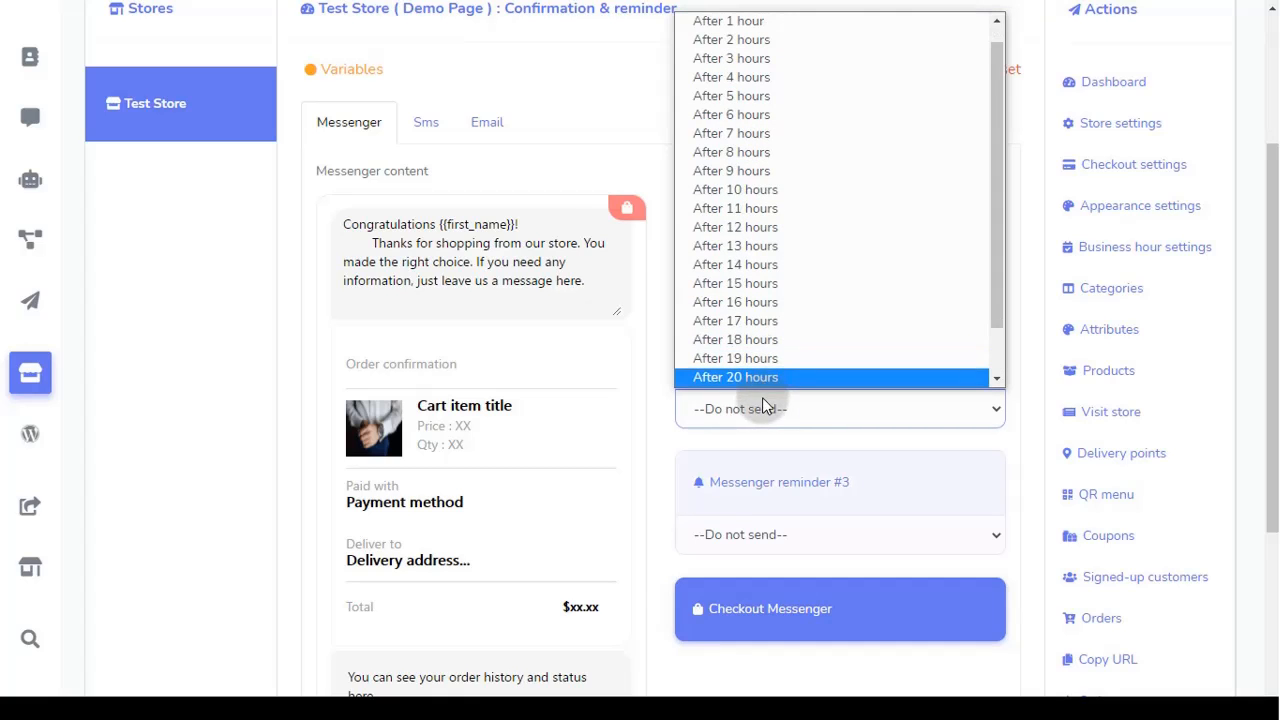
click(763, 408)
Step: Set Messenger reminders #3, #2 and #1 to after 8, 3 and 1 hours
click(751, 540)
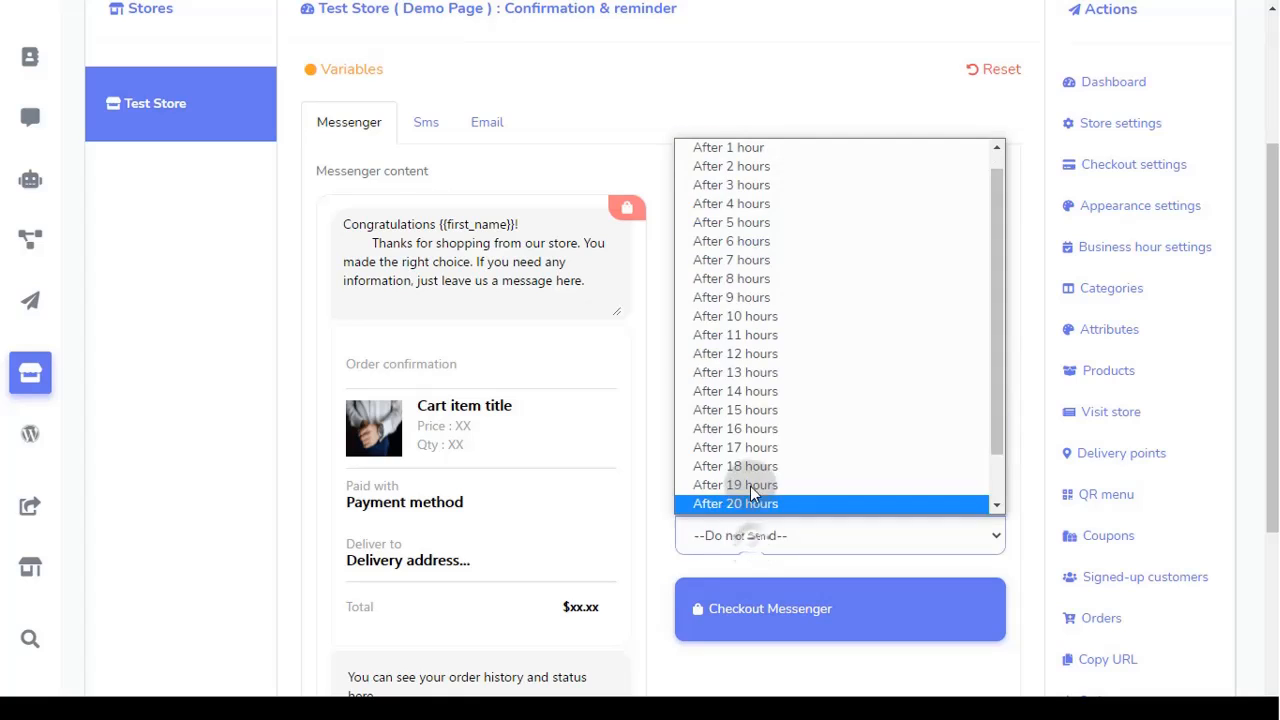
scroll(752, 462, down, 1)
scroll(751, 455, up, 1)
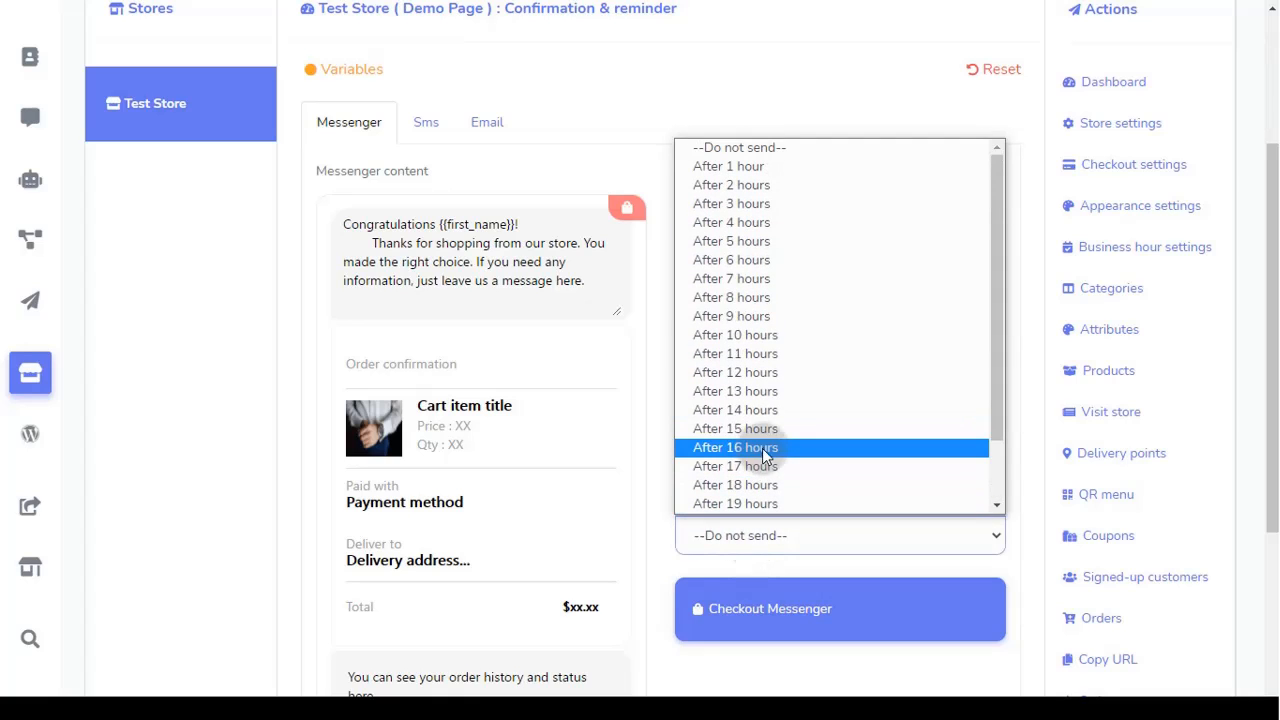
click(771, 297)
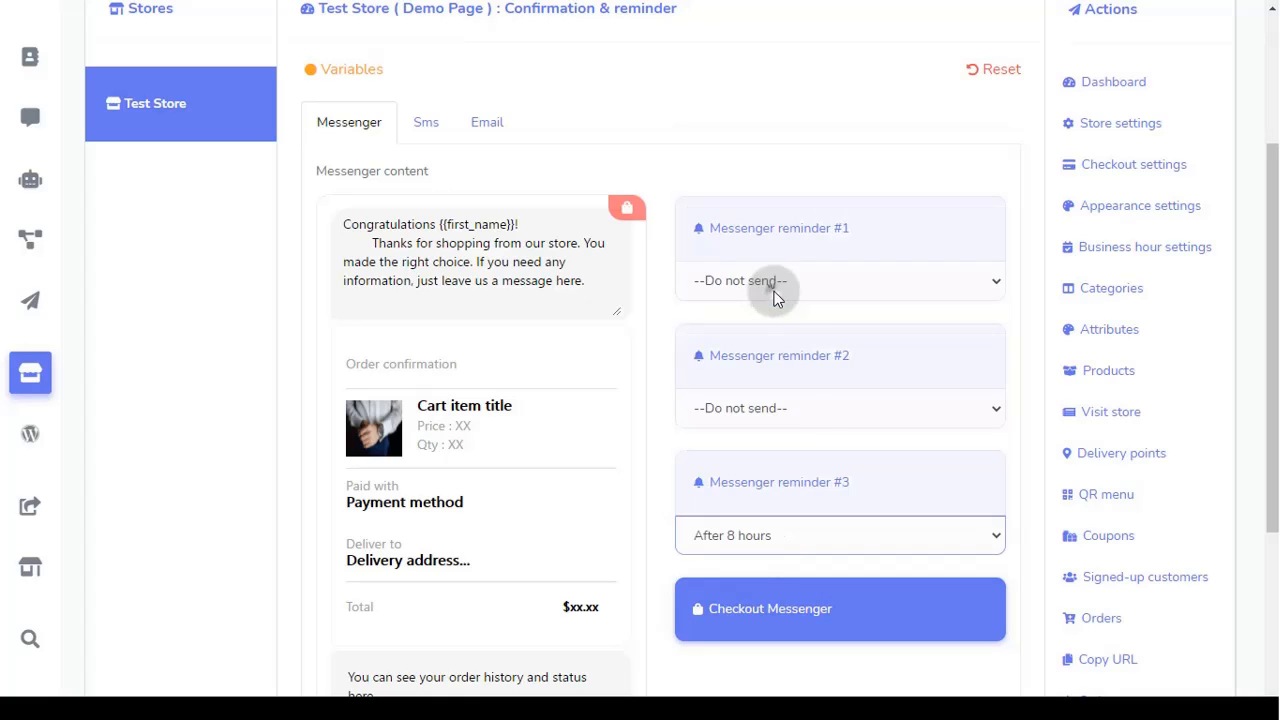
click(798, 408)
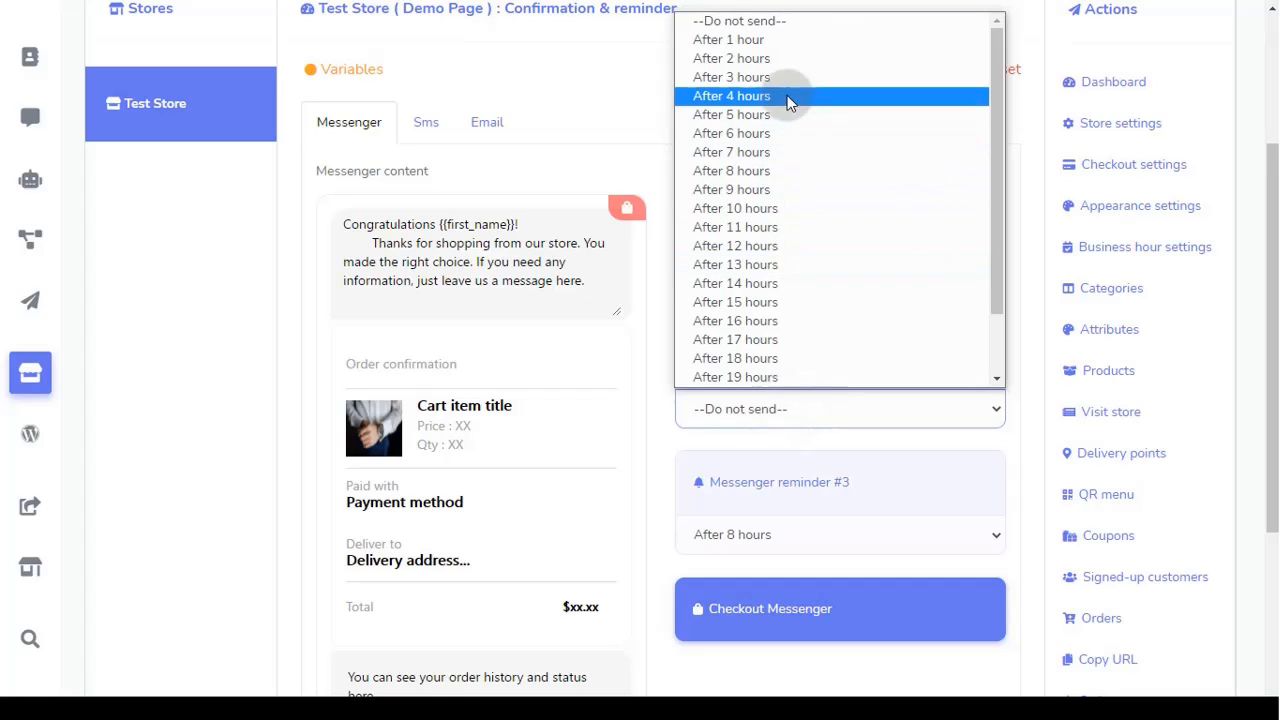
click(784, 77)
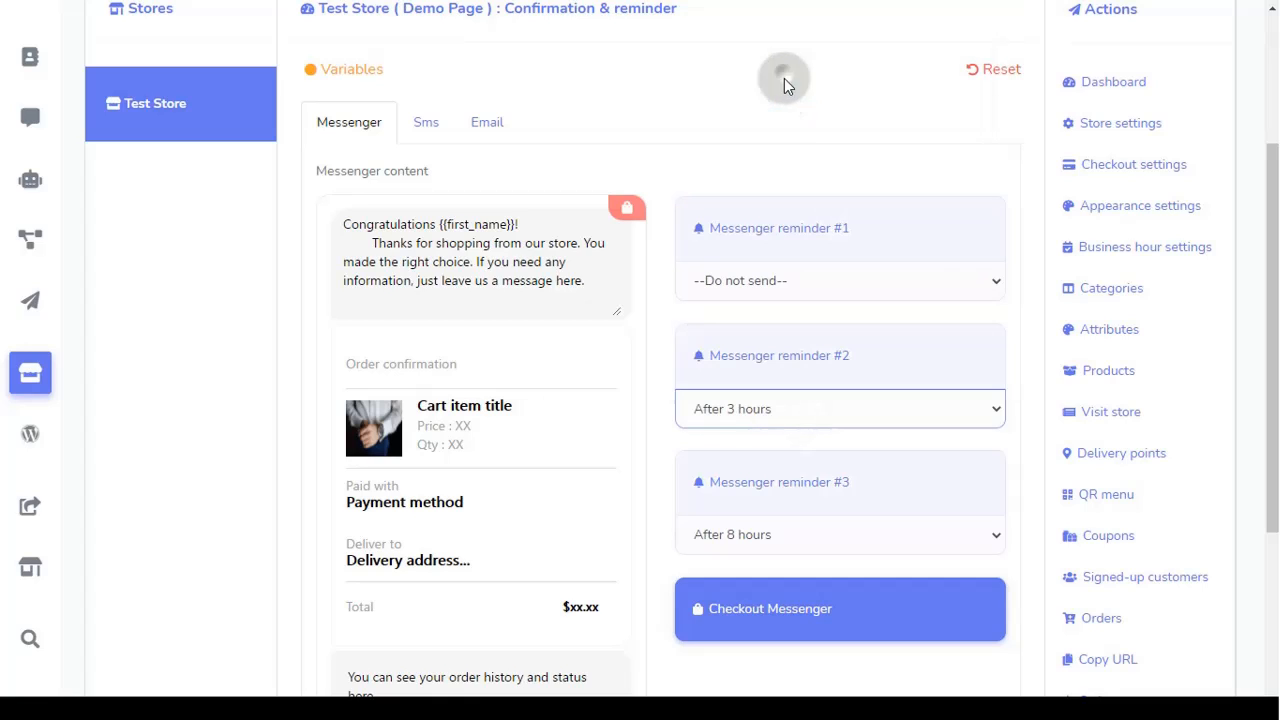
click(800, 280)
click(784, 329)
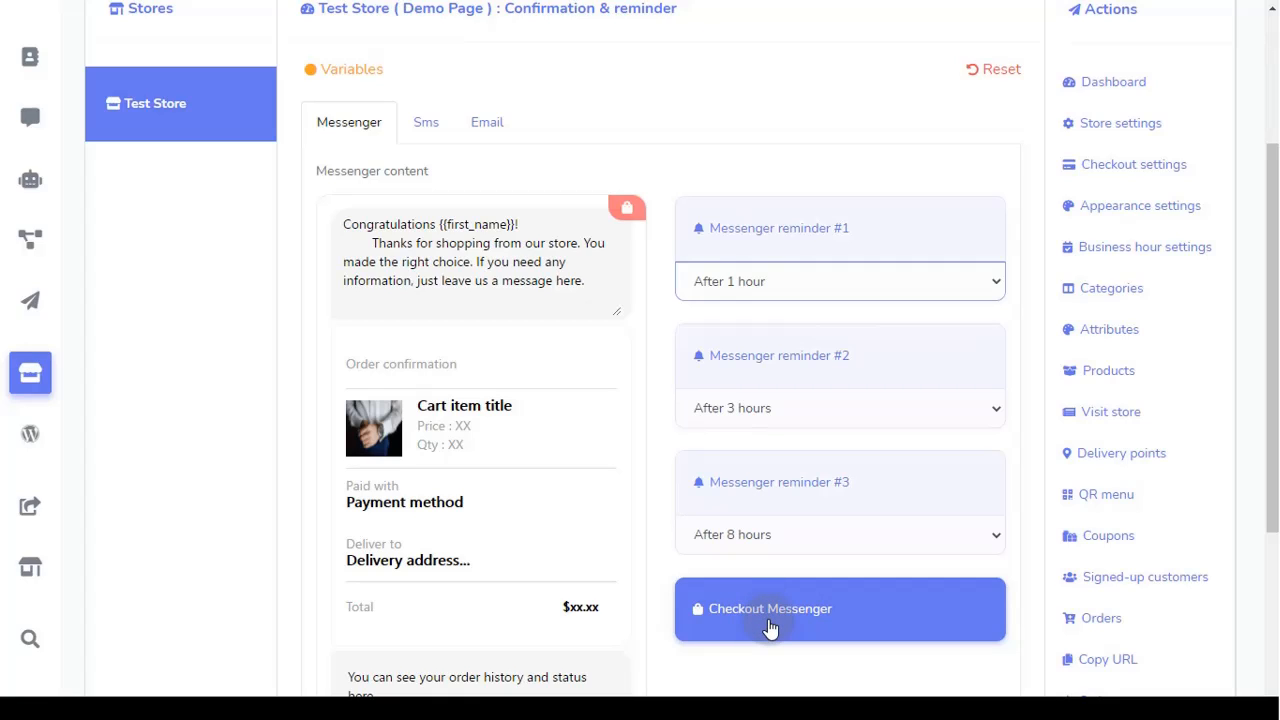
scroll(767, 624, down, 3)
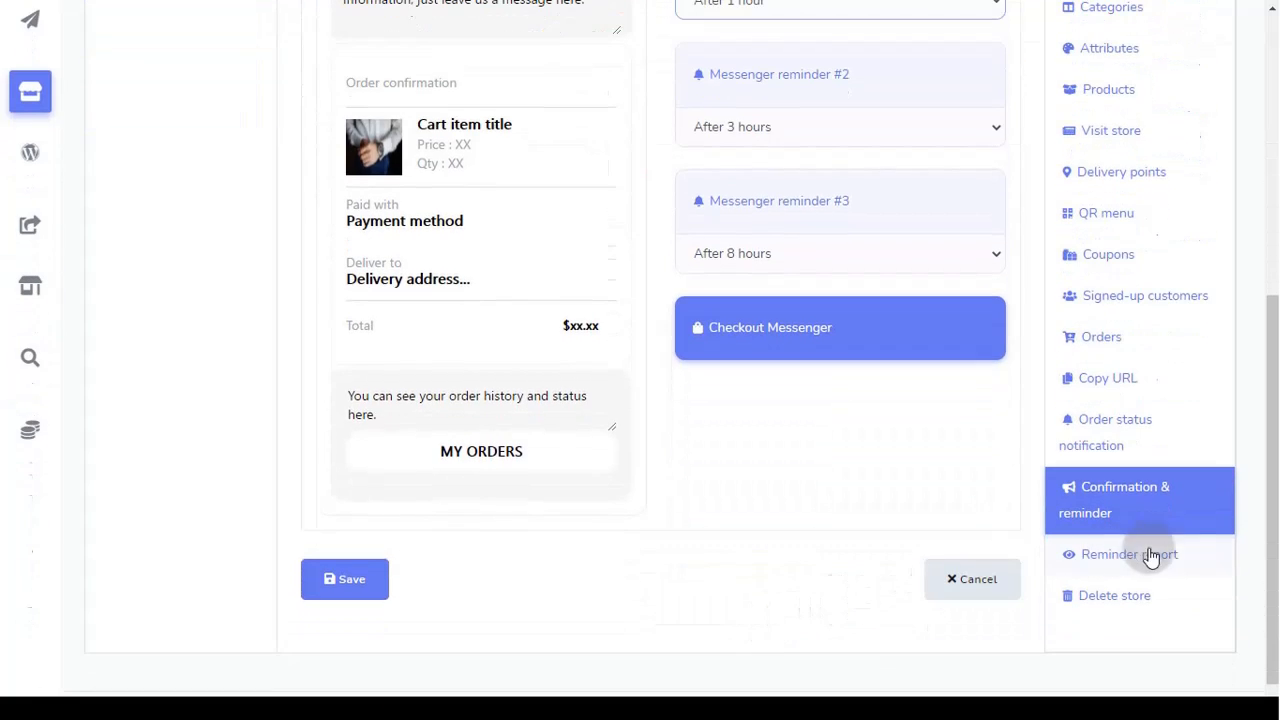
click(1170, 566)
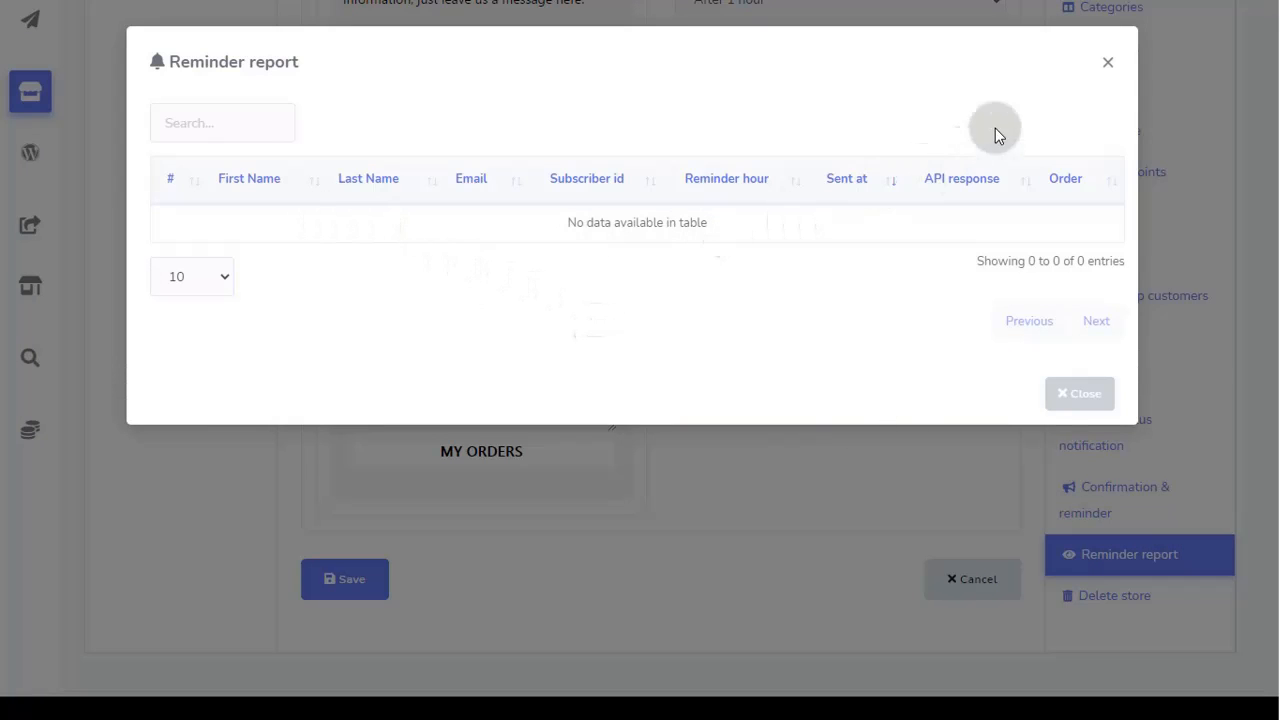
click(1107, 62)
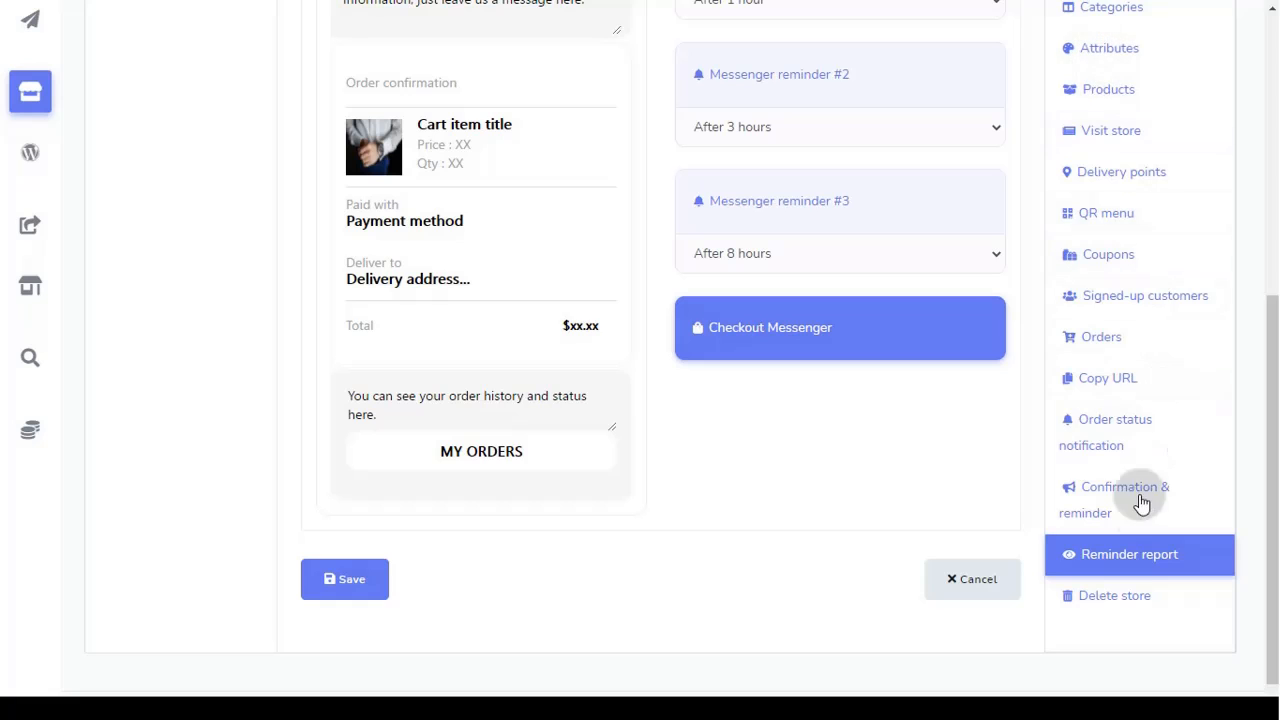
click(1124, 605)
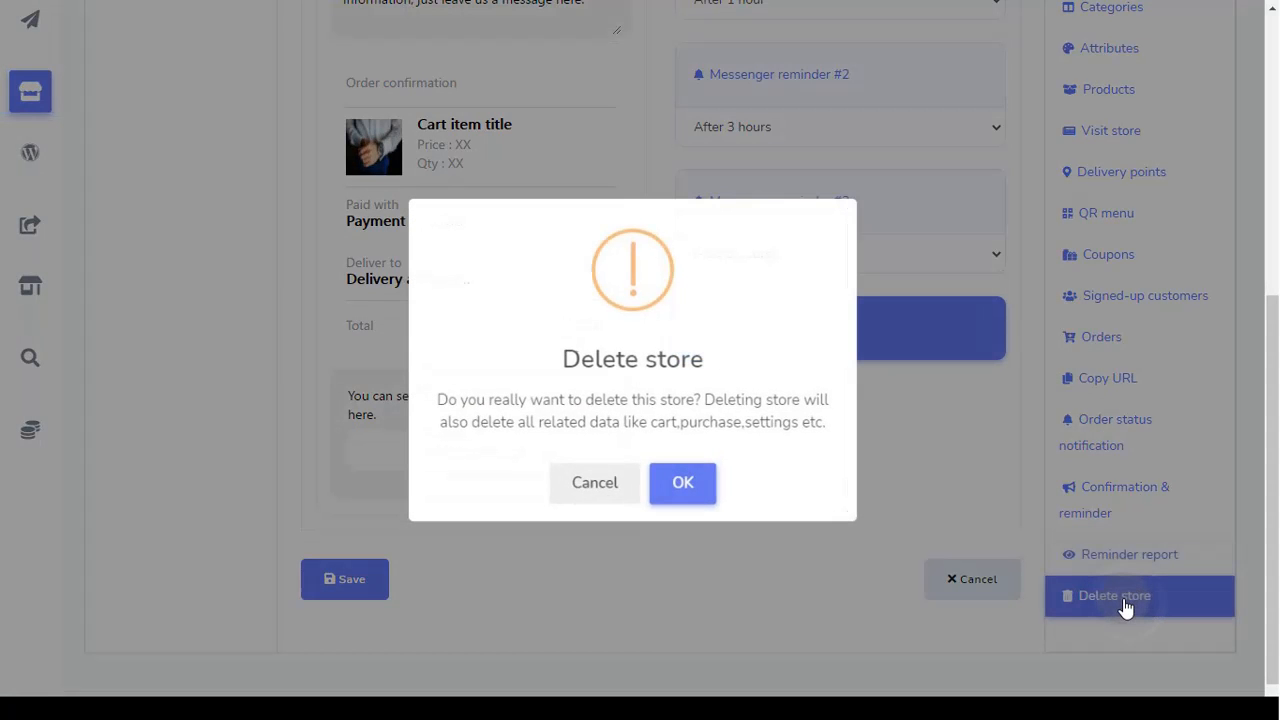
click(692, 485)
click(598, 488)
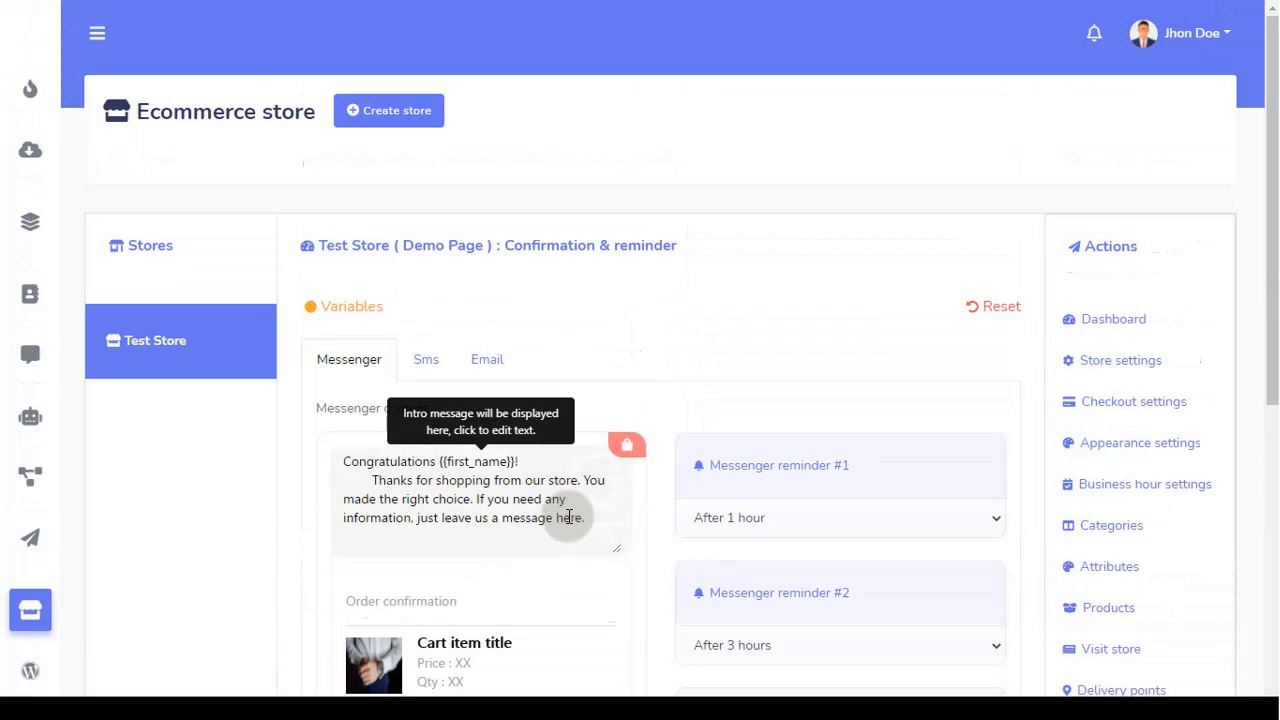
click(206, 373)
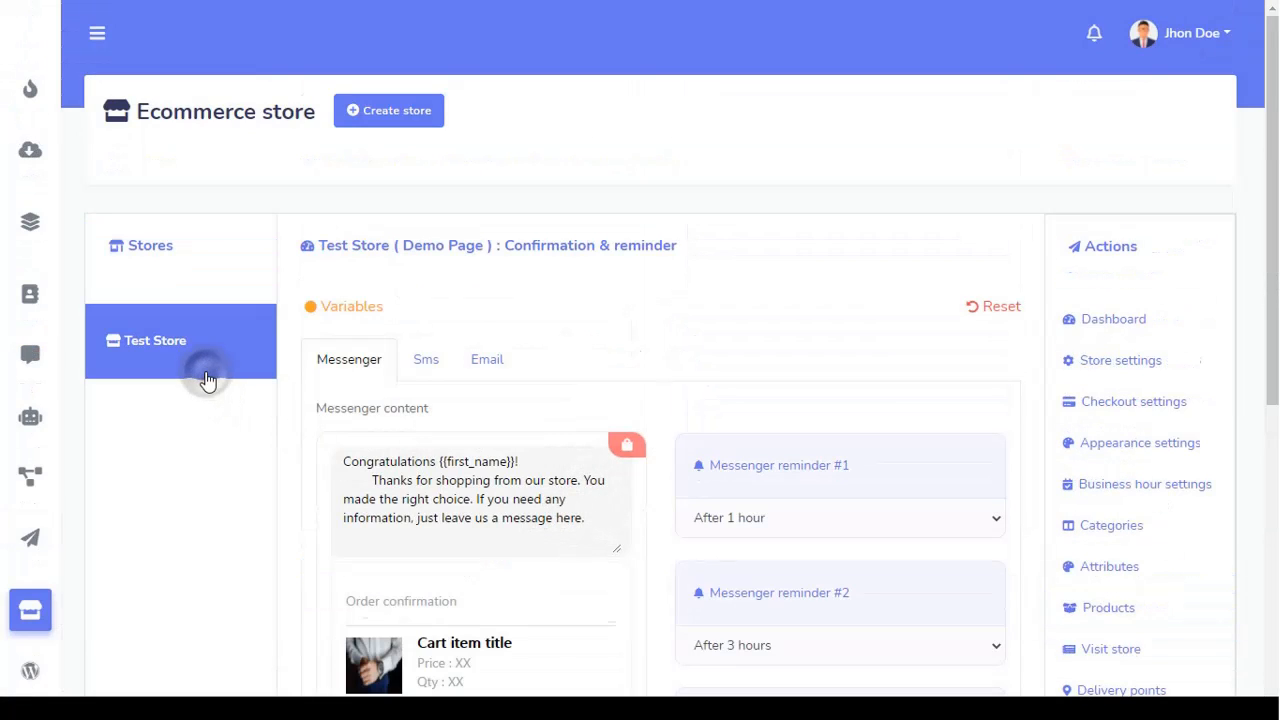